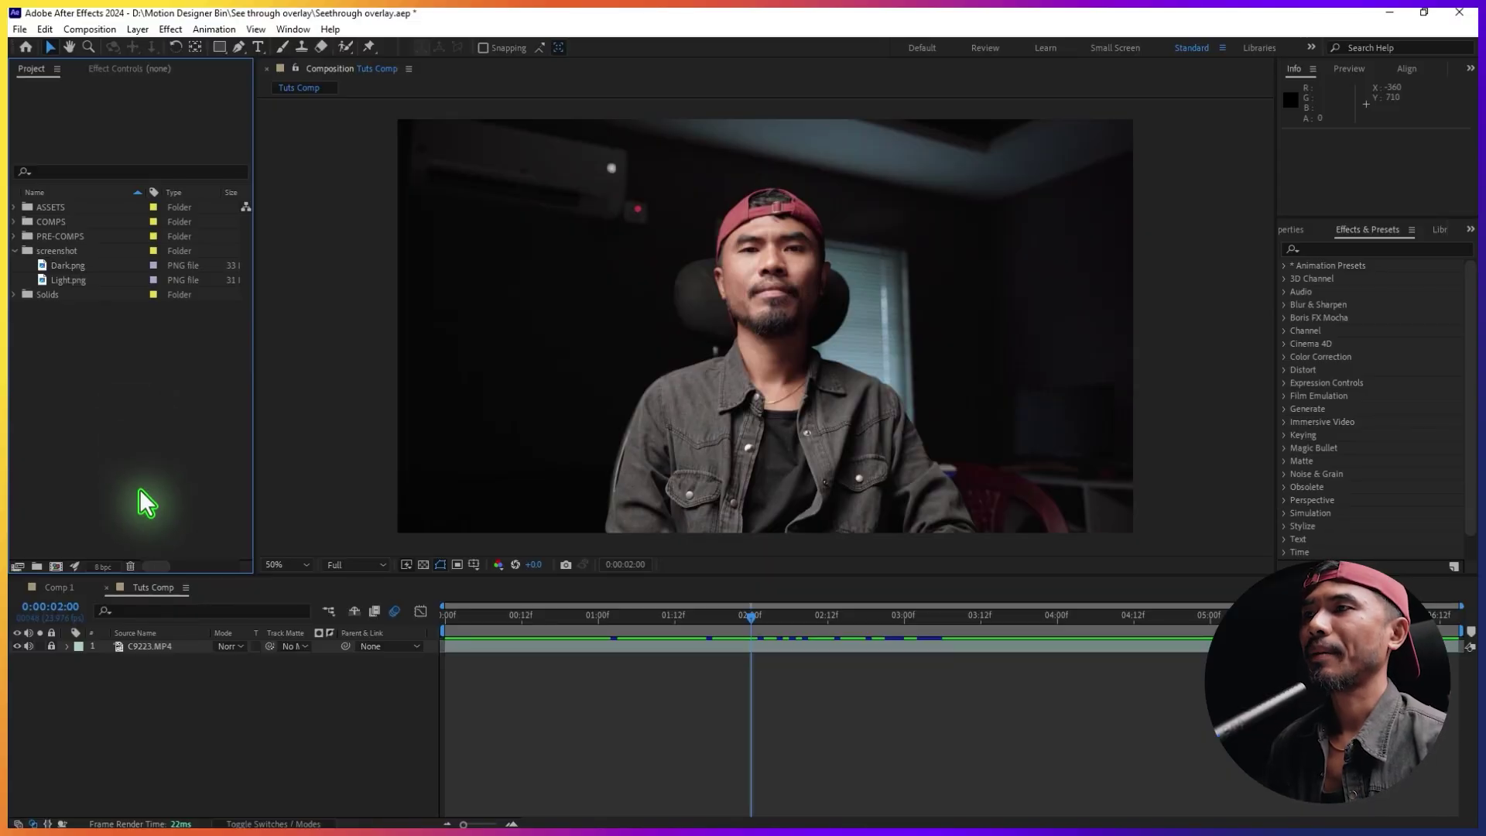
# Add Dark.png above the footage at the composition start and show its Position and Opacity.
pyautogui.press('Home')
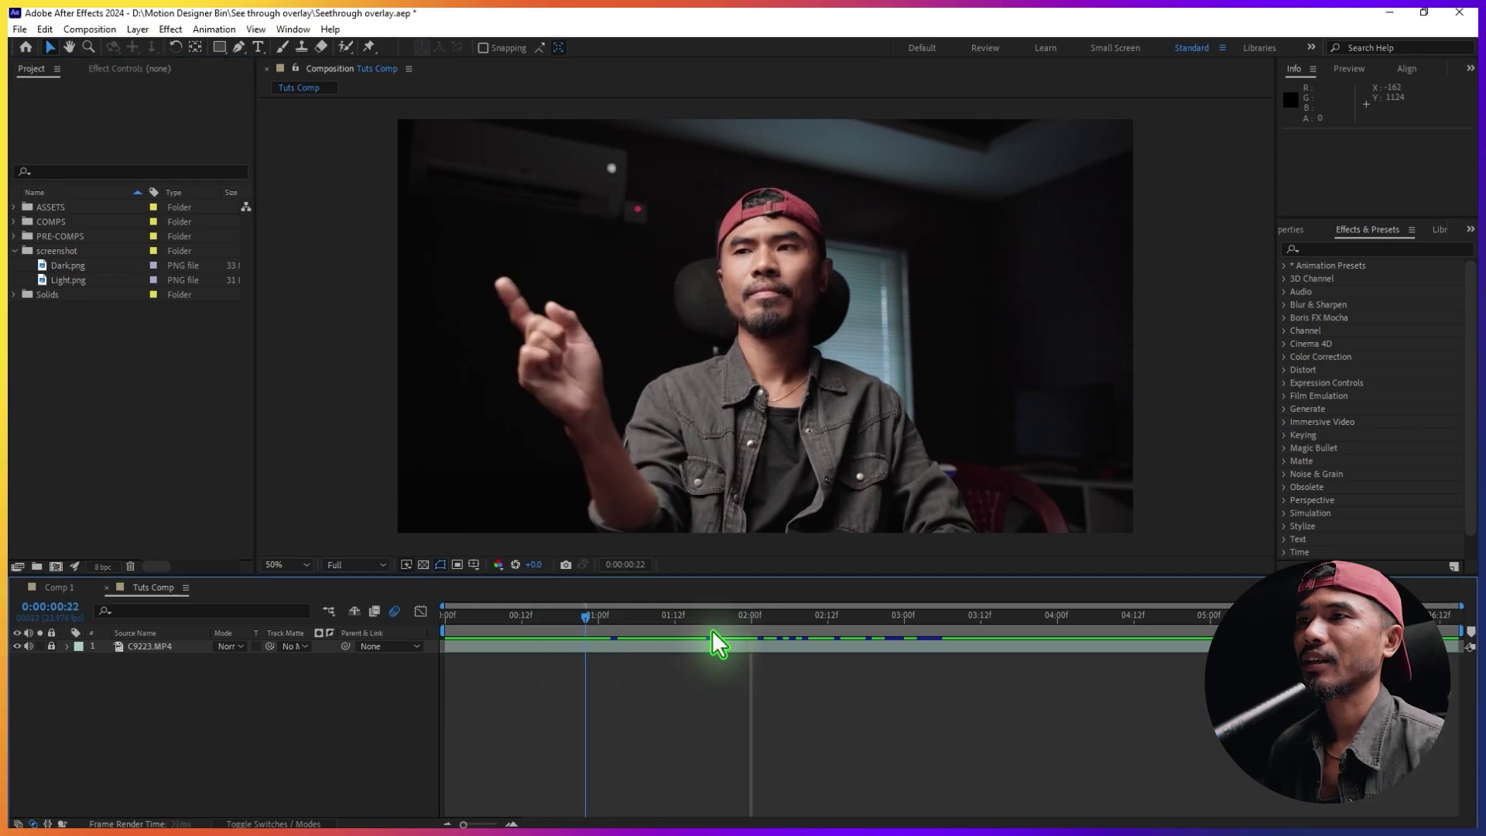
pyautogui.click(75, 267)
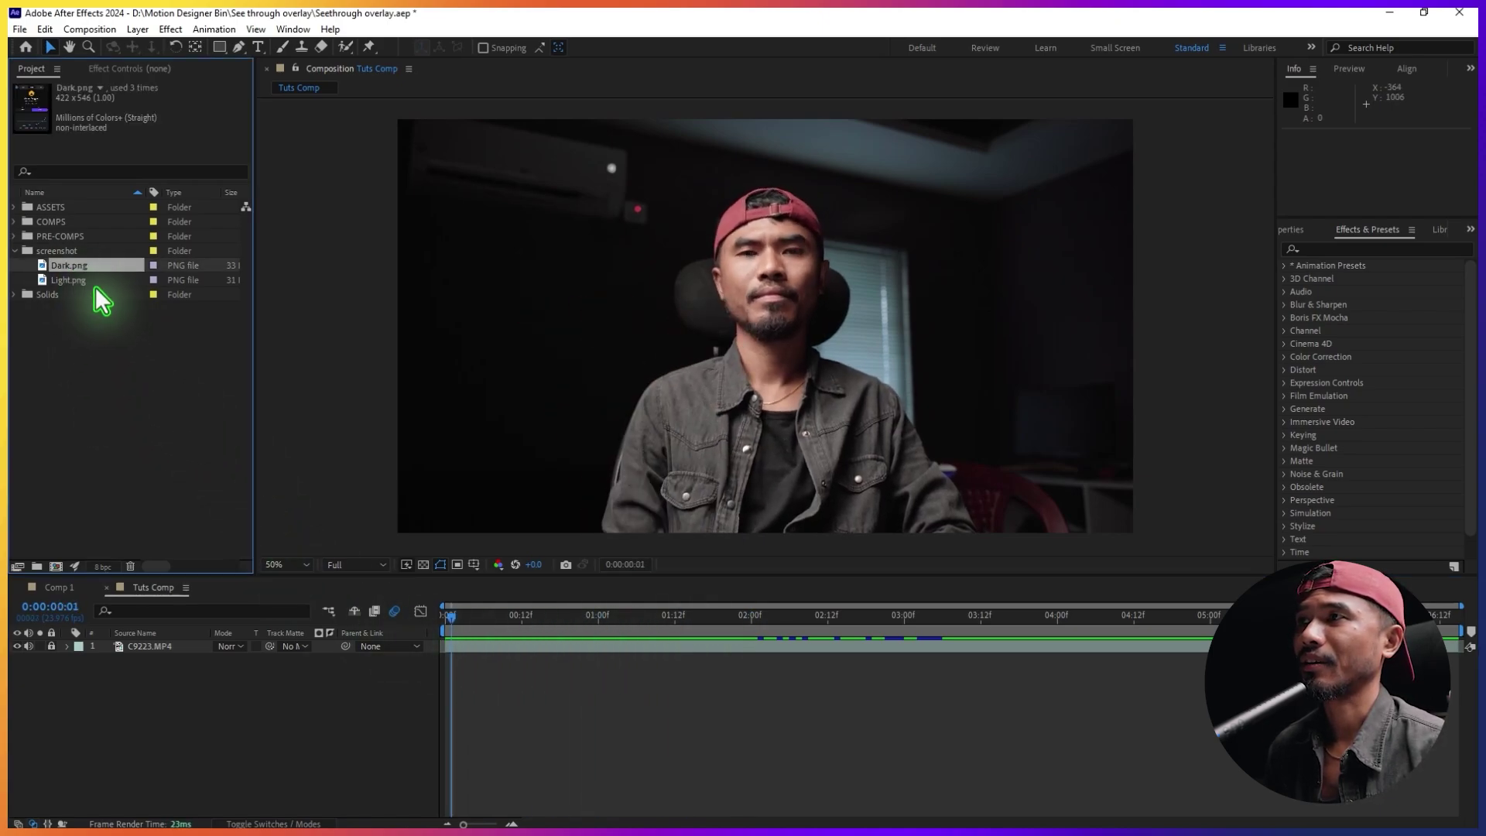
pyautogui.moveTo(92, 266); pyautogui.dragTo(216, 645)
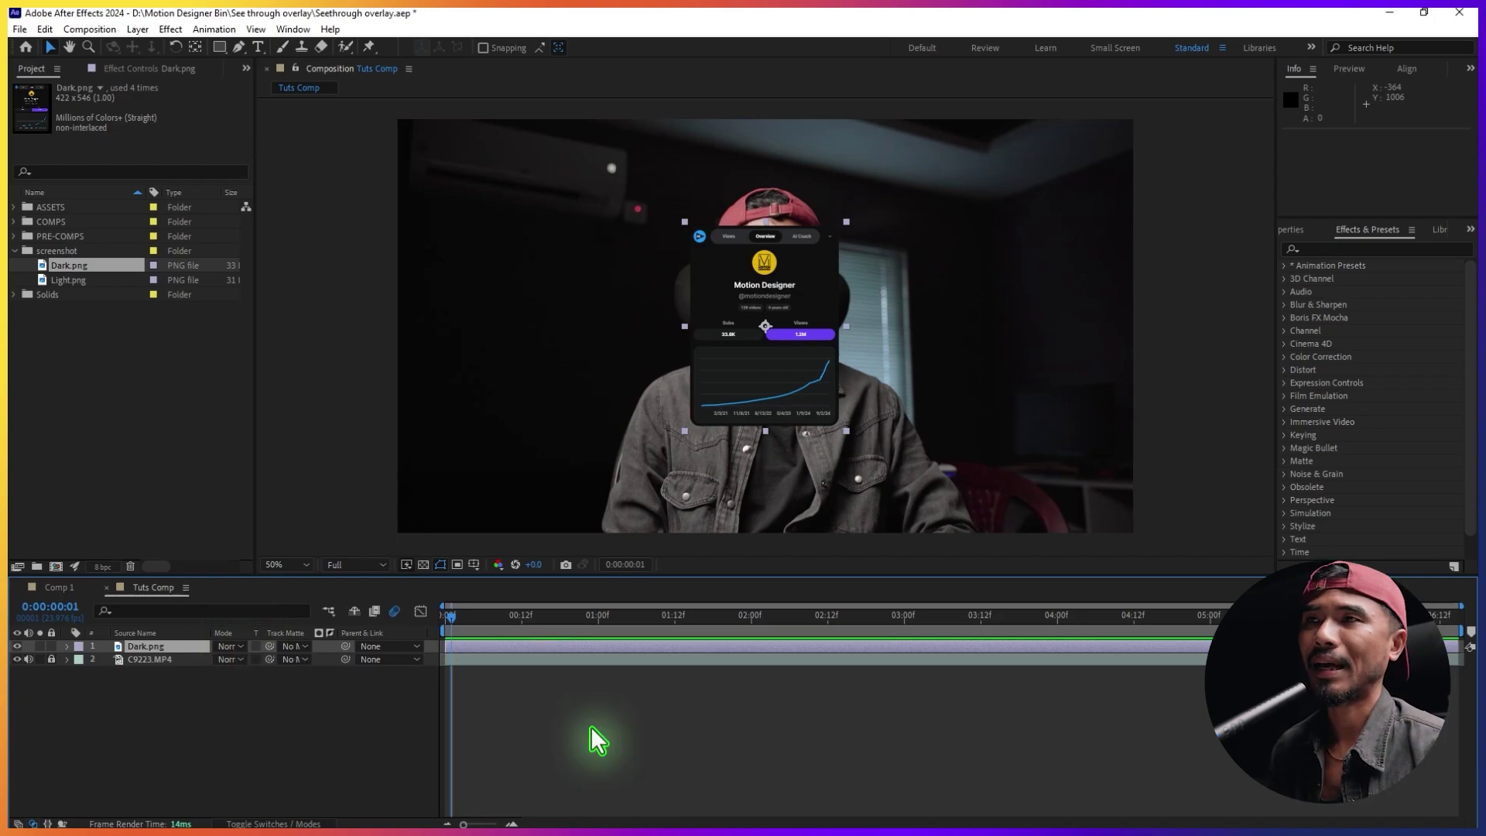
pyautogui.press('p')
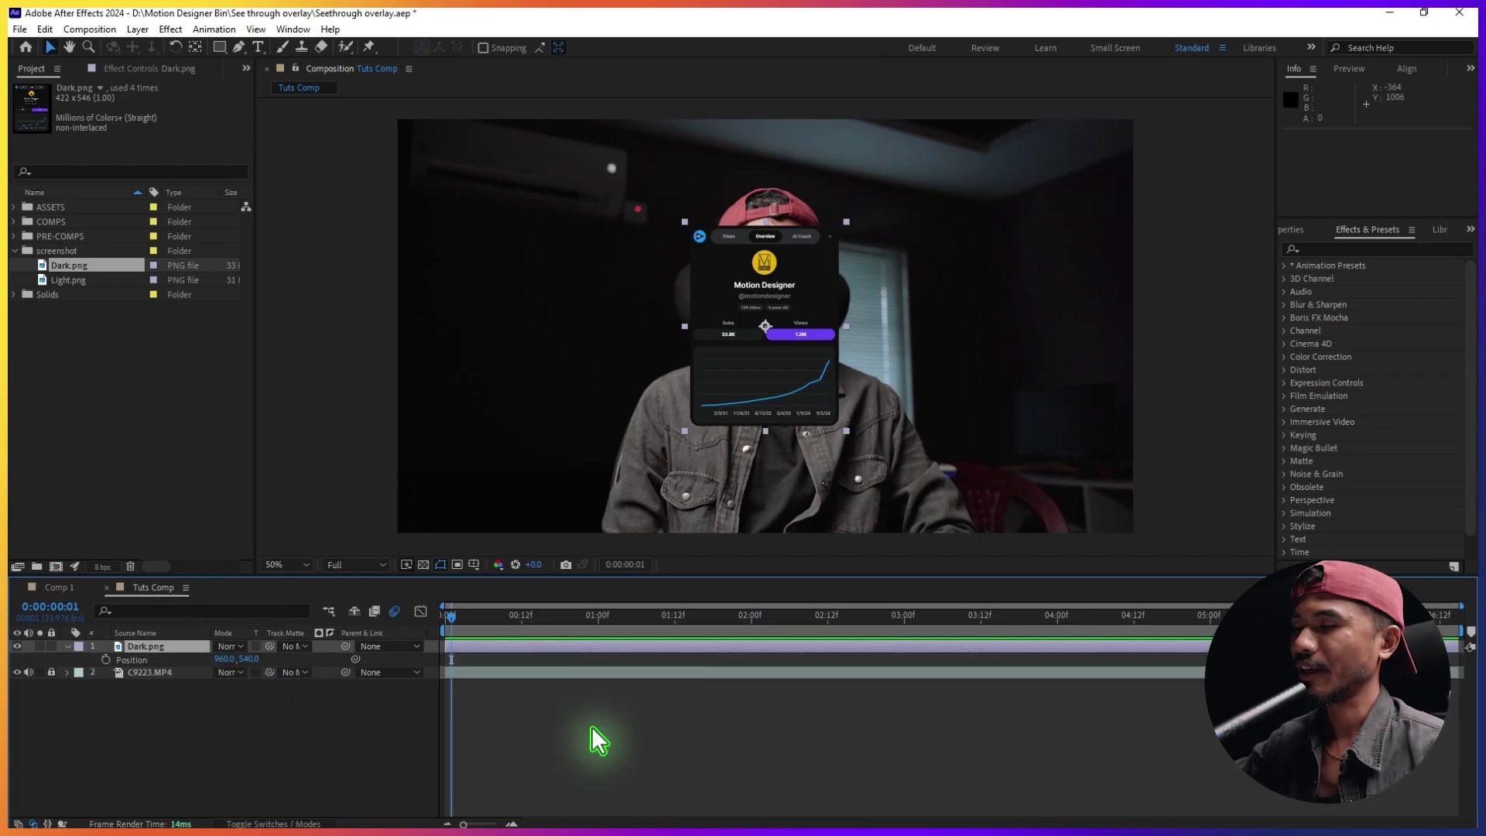
pyautogui.hotkey('shift', 't')
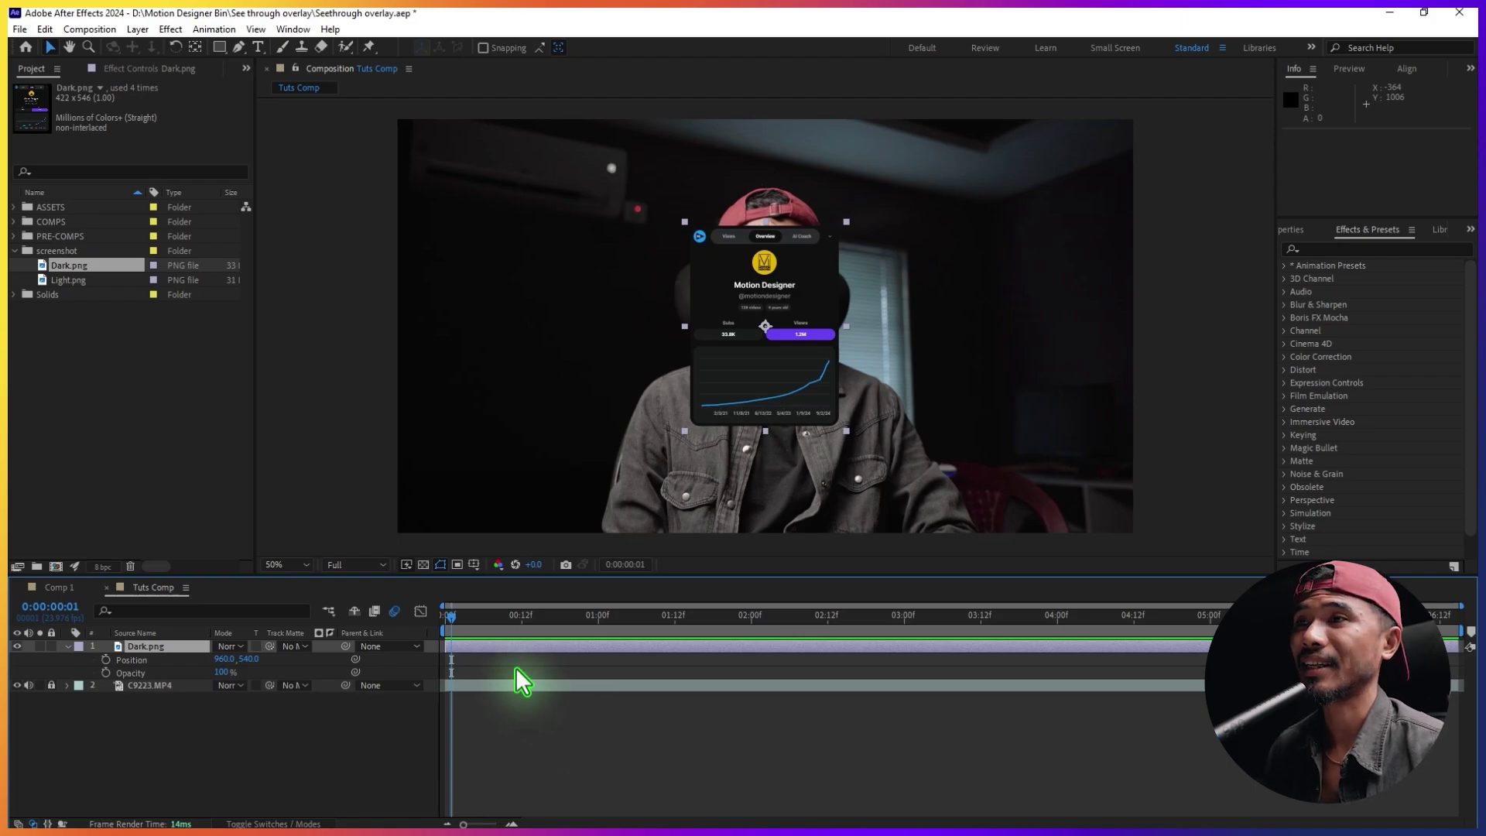
pyautogui.moveTo(453, 619); pyautogui.dragTo(626, 647)
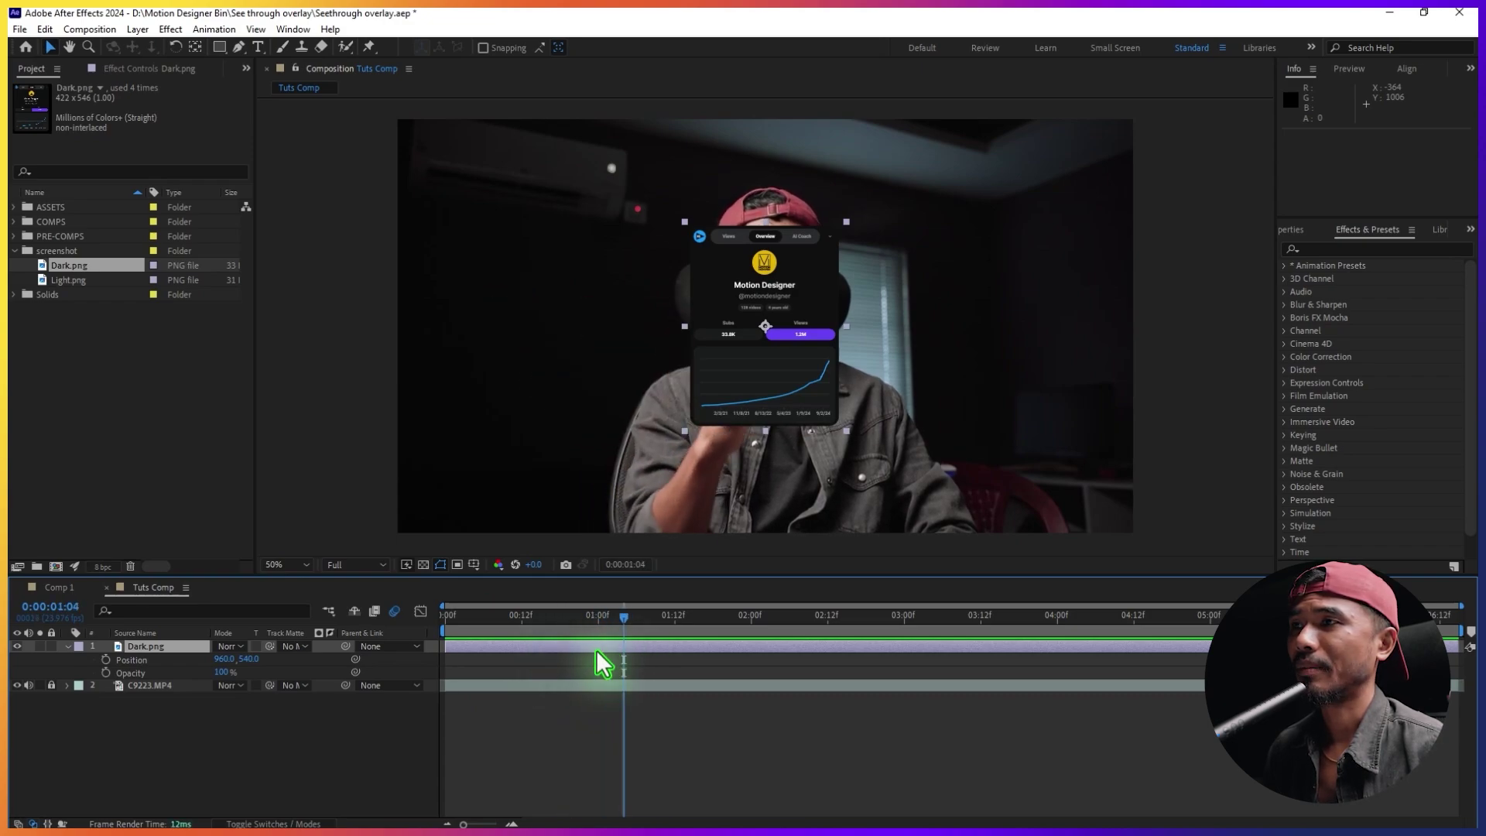
# Keyframe the dark card sliding in from X 425 and fading up from 0% opacity.
pyautogui.click(106, 660)
pyautogui.click(106, 672)
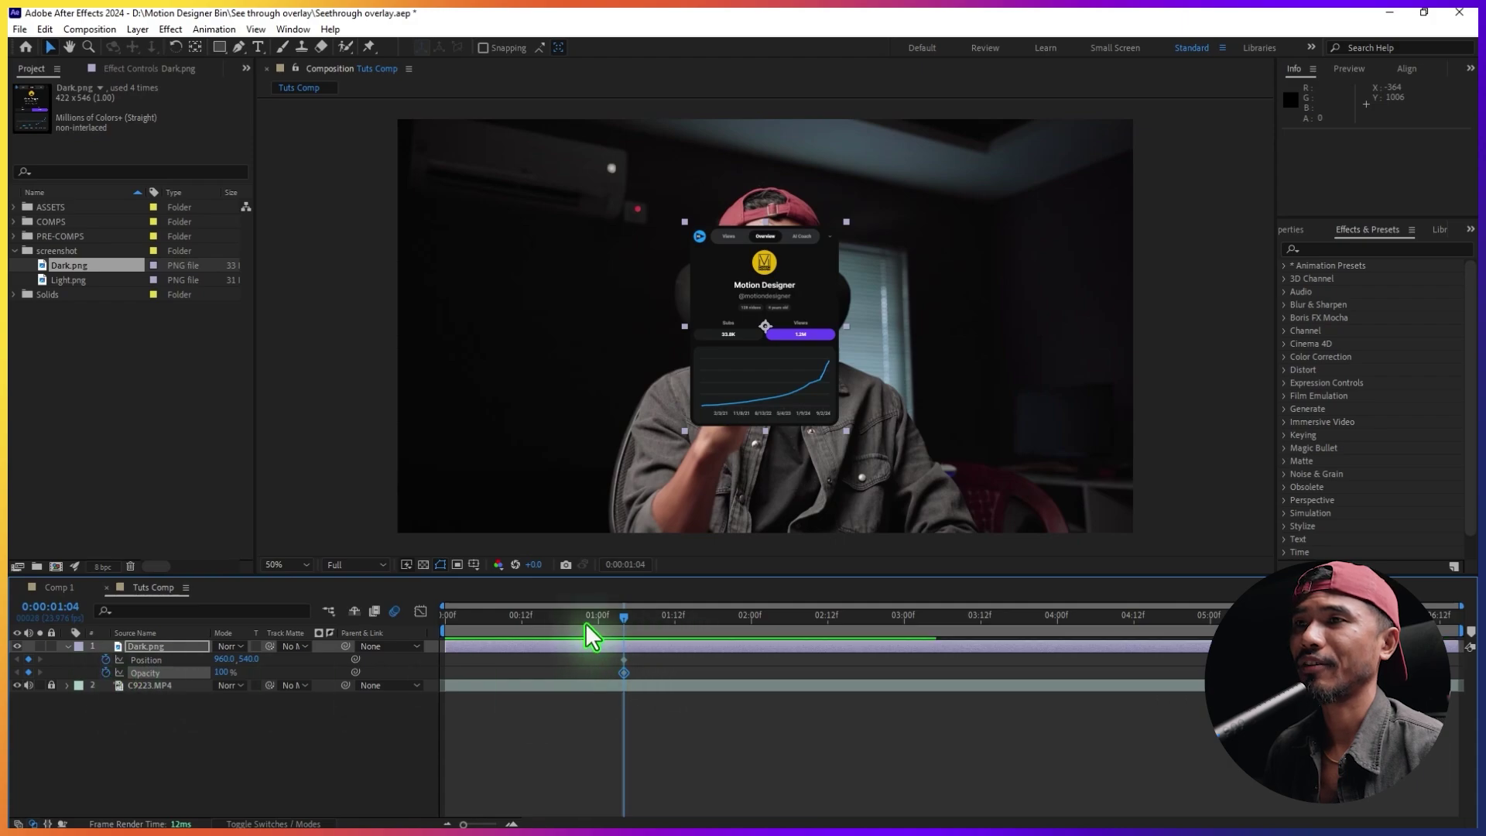
pyautogui.moveTo(620, 621); pyautogui.dragTo(553, 638)
pyautogui.moveTo(226, 660); pyautogui.dragTo(43, 662)
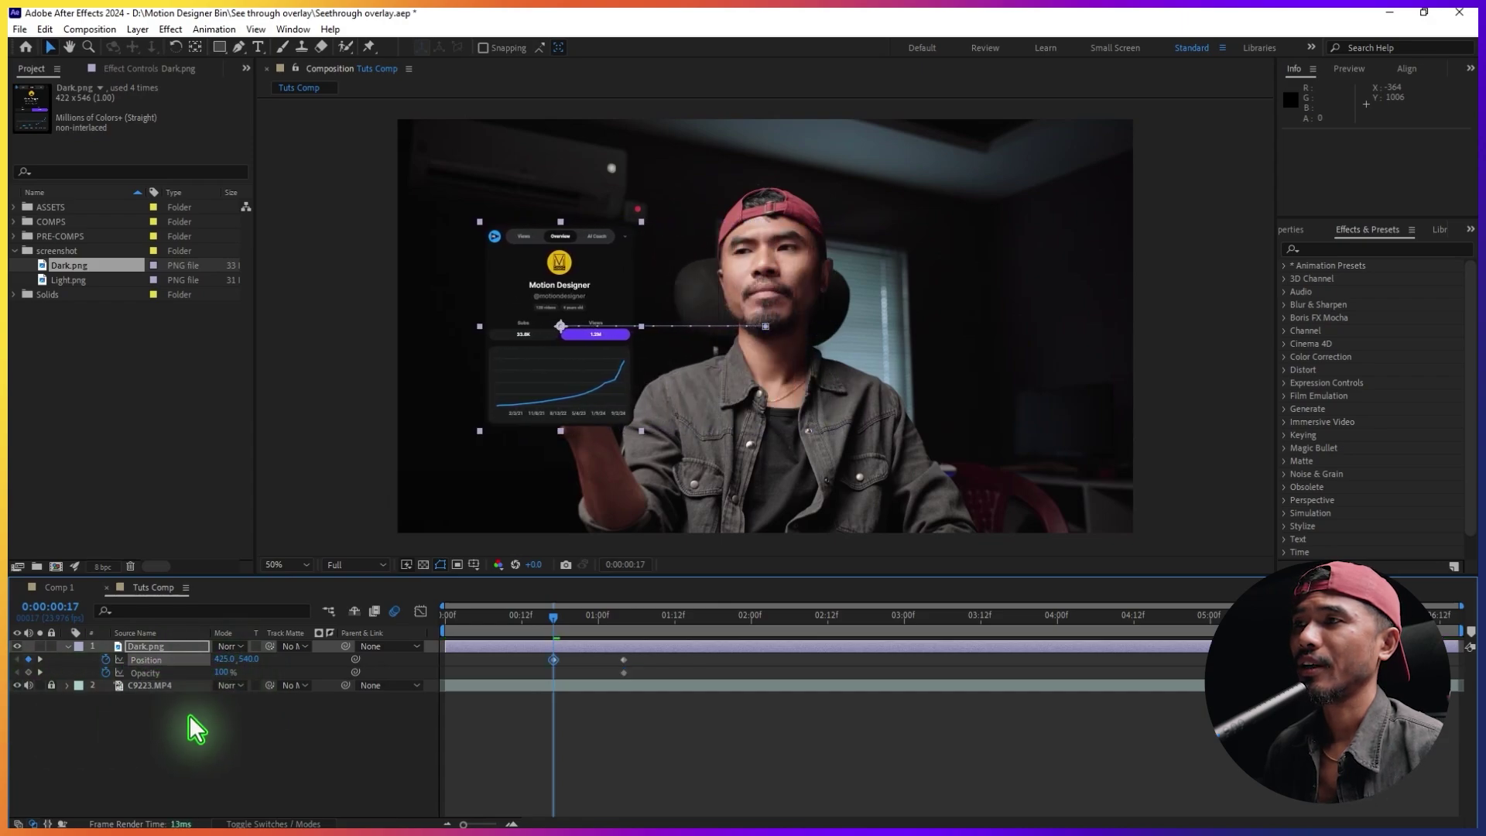
pyautogui.moveTo(227, 673); pyautogui.dragTo(155, 673)
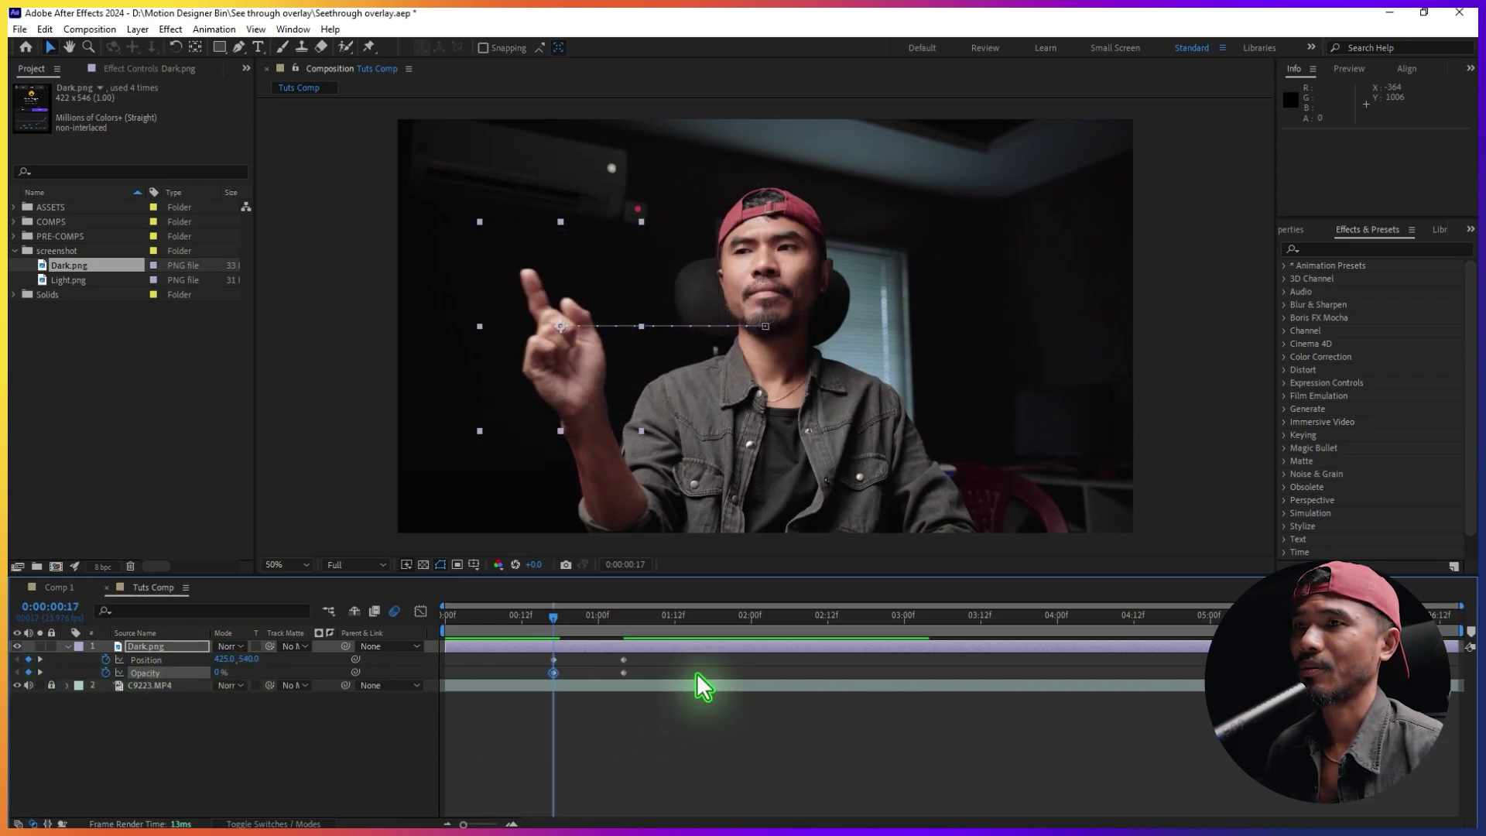
# Apply Easy Ease to the card's keyframes, strengthen the landing influence, and preview the entrance.
pyautogui.moveTo(664, 660); pyautogui.dragTo(542, 678)
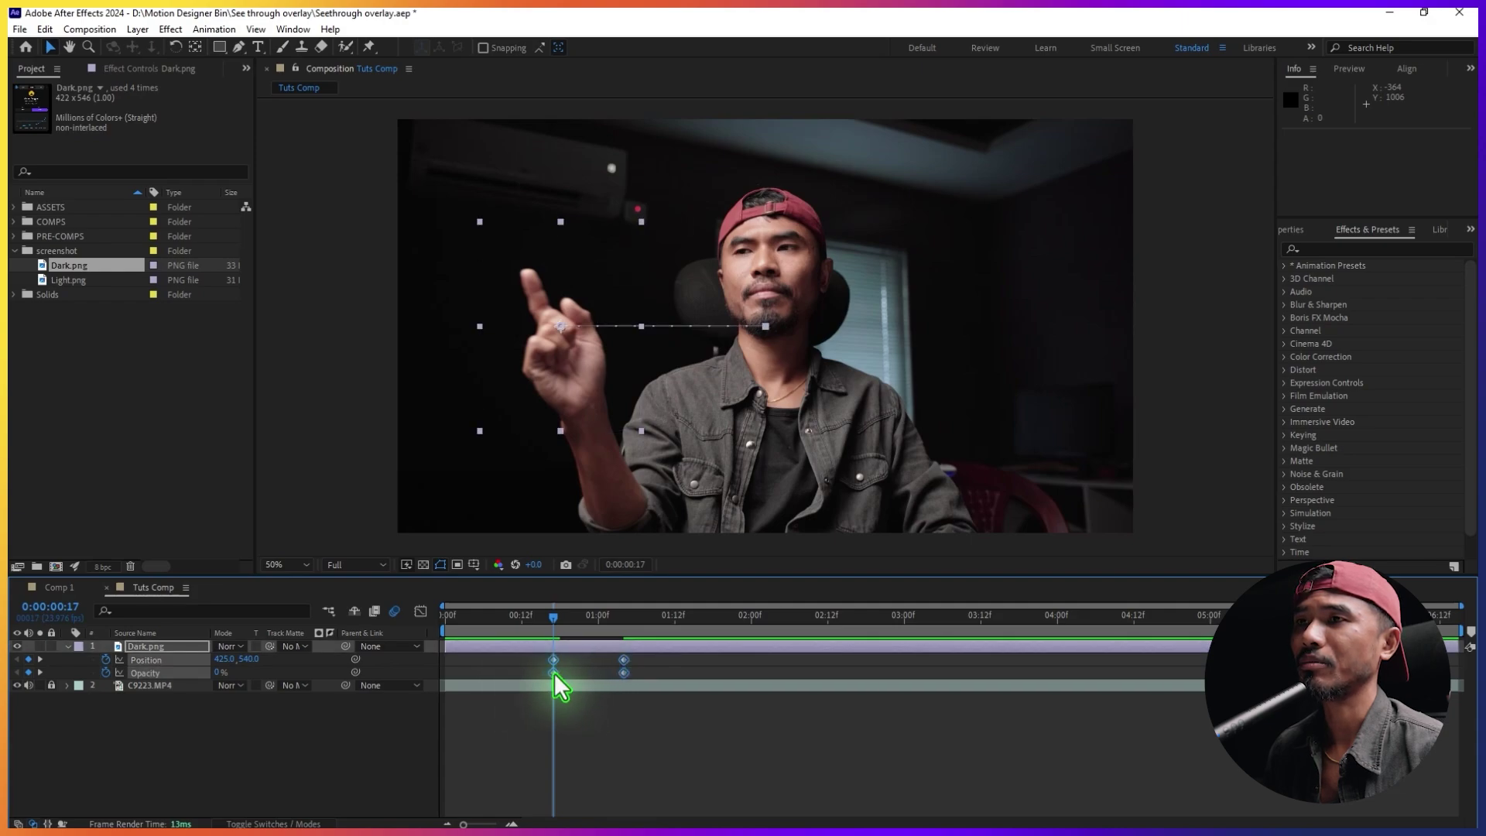
pyautogui.rightClick(554, 672)
pyautogui.moveTo(605, 663)
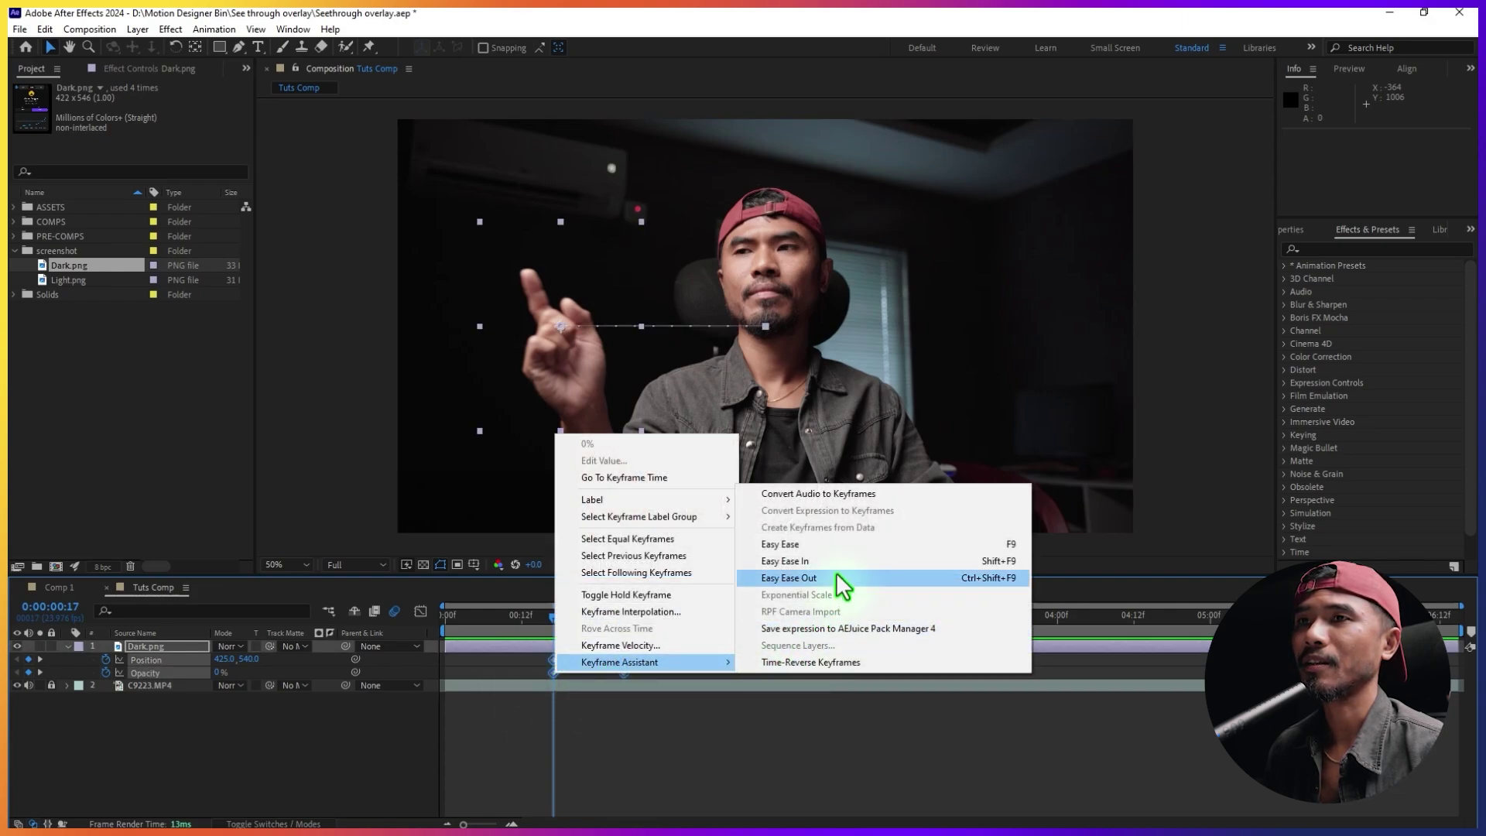
pyautogui.click(829, 546)
pyautogui.click(421, 610)
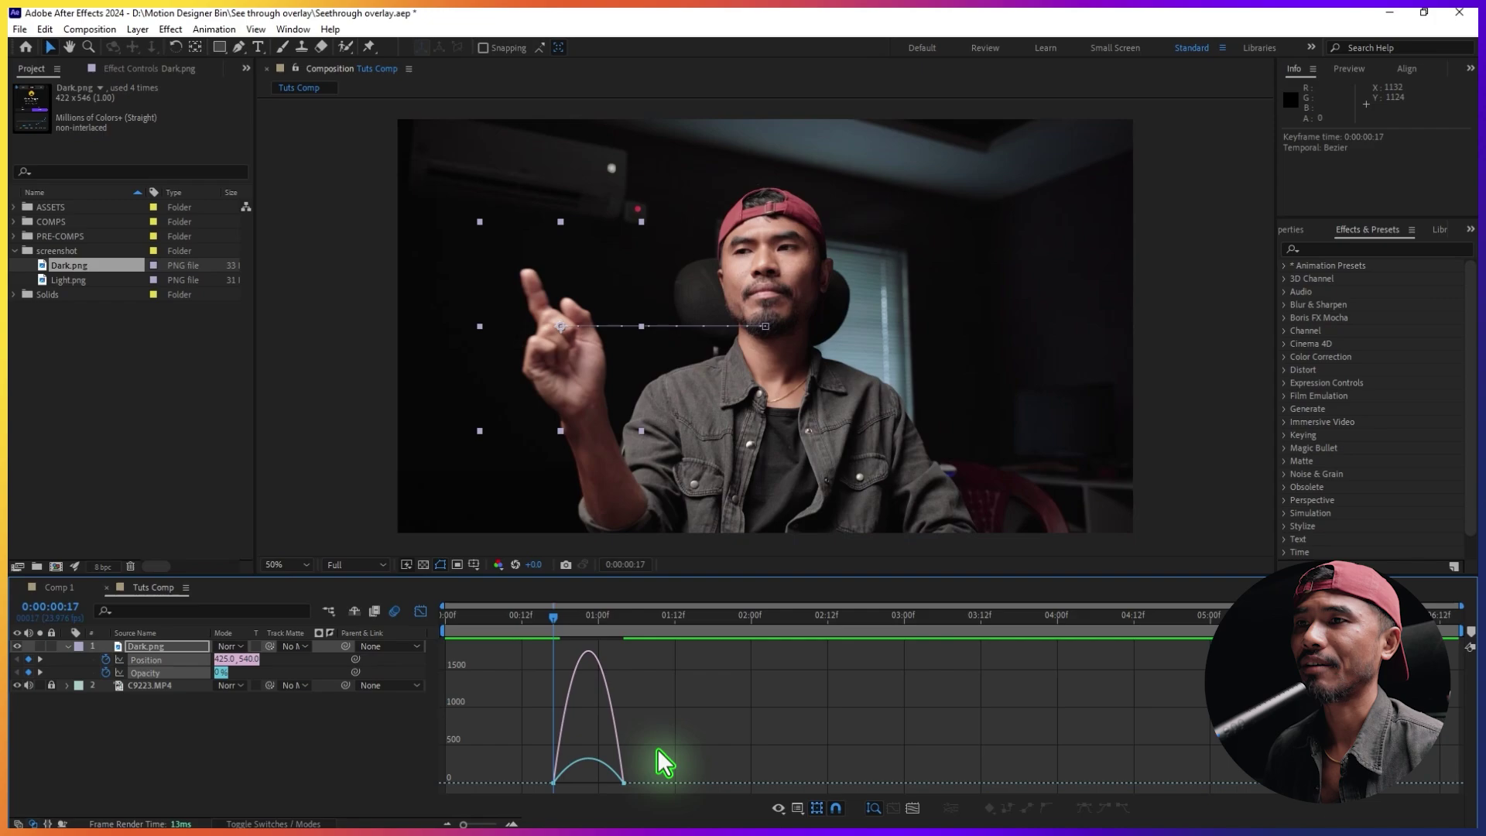
pyautogui.moveTo(662, 762); pyautogui.dragTo(596, 789)
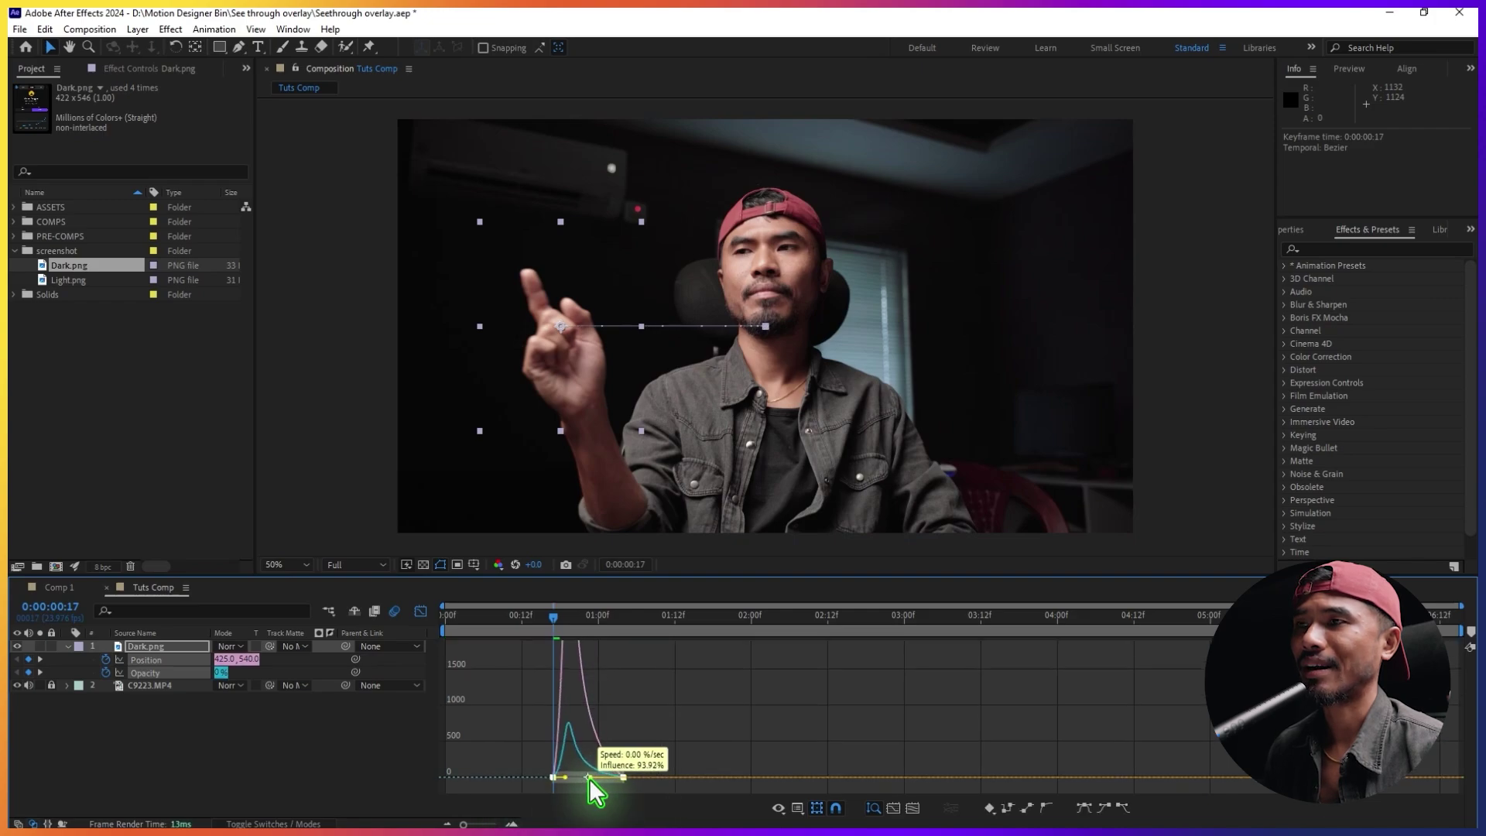
pyautogui.hotkey('shift', 'F3')
pyautogui.press('space')
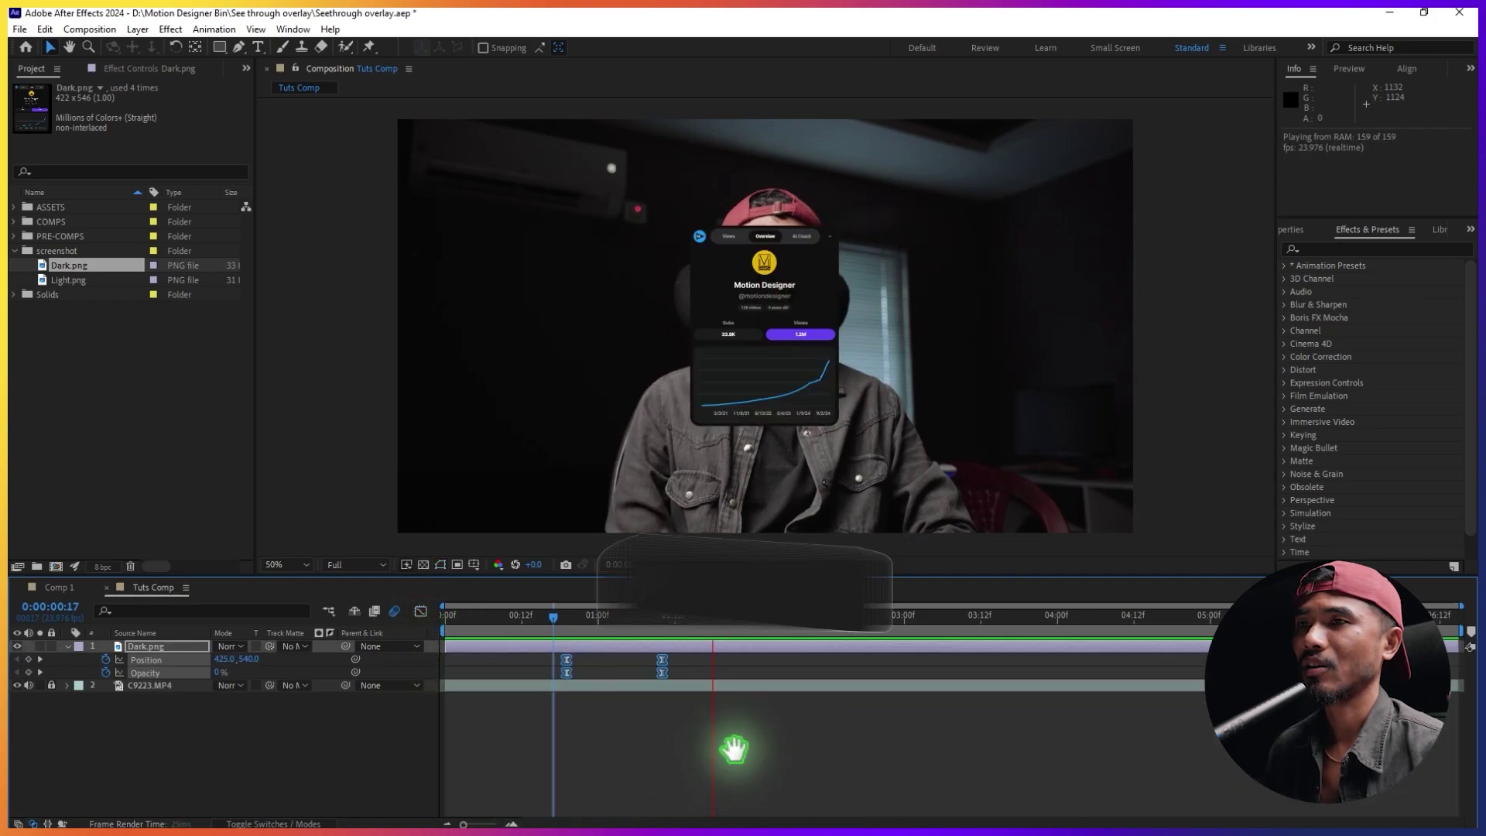
# Add hold keyframes at 0:00:02:21 keeping the card at 960, 540 and 100% opacity.
pyautogui.click(664, 670)
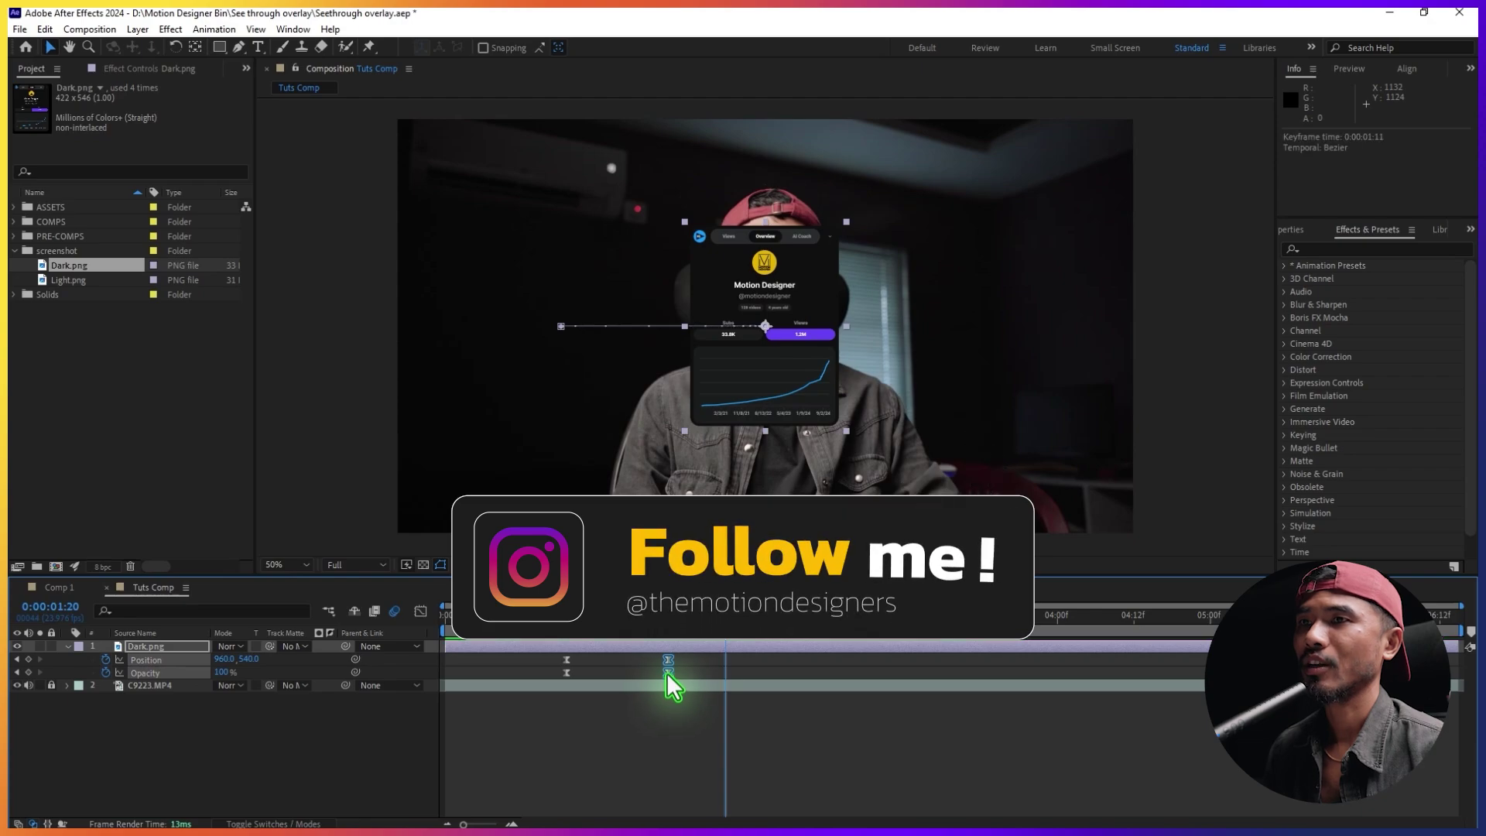
pyautogui.press('space')
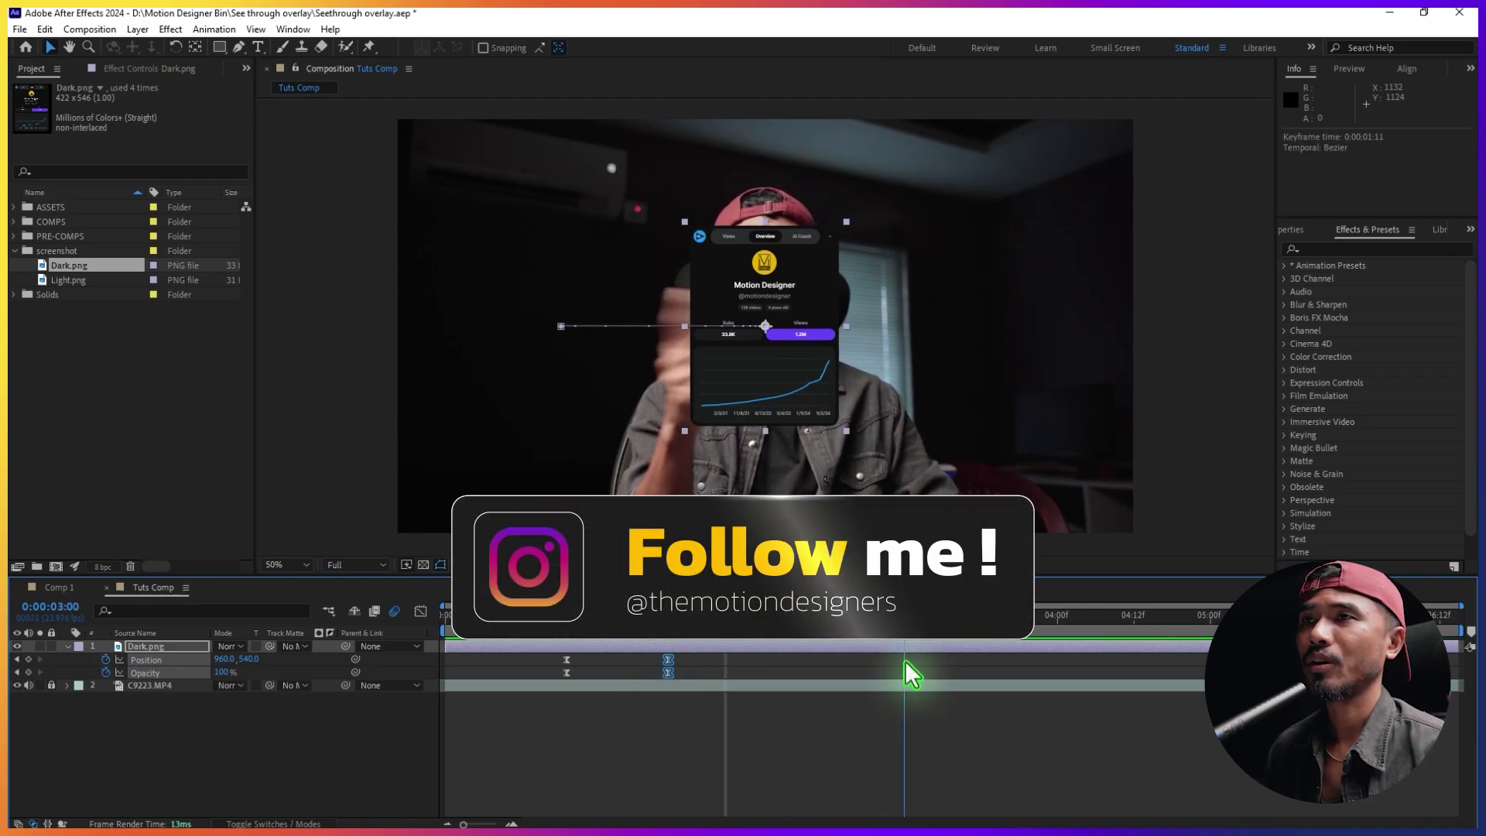
pyautogui.press('space')
pyautogui.click(29, 658)
pyautogui.click(29, 672)
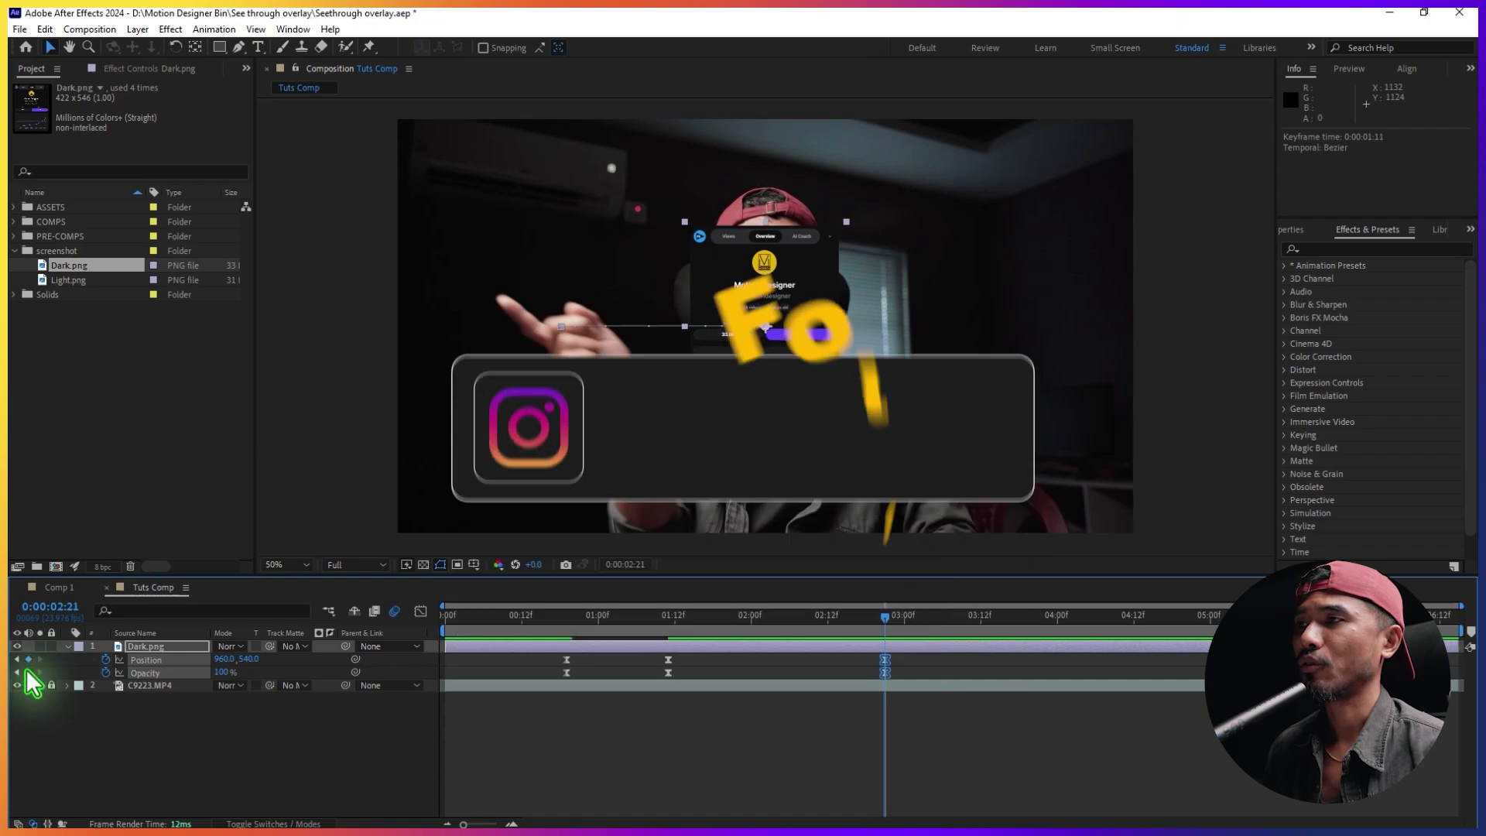
pyautogui.press('Delete')
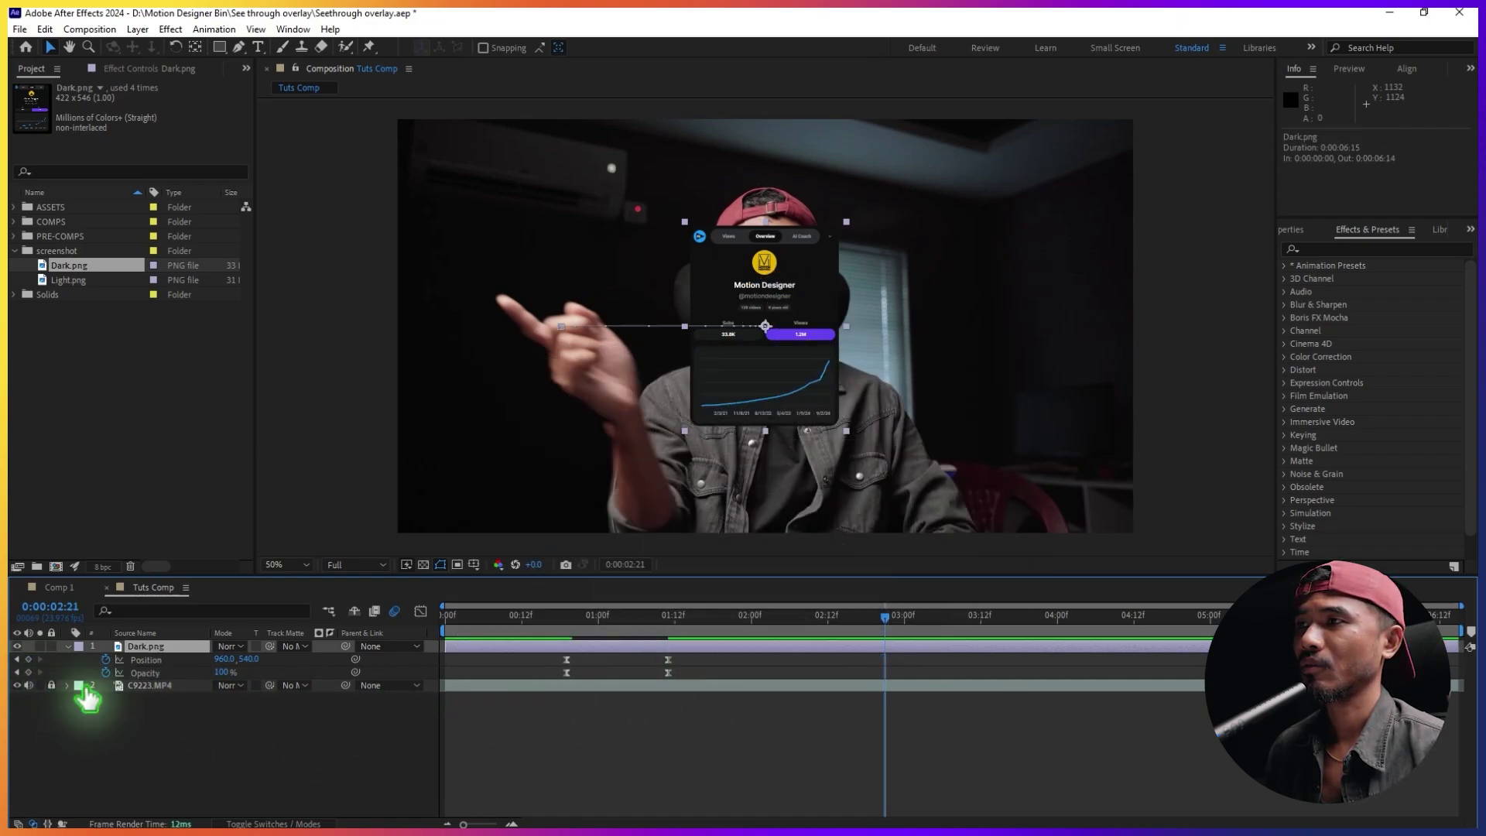
pyautogui.click(28, 658)
pyautogui.click(28, 672)
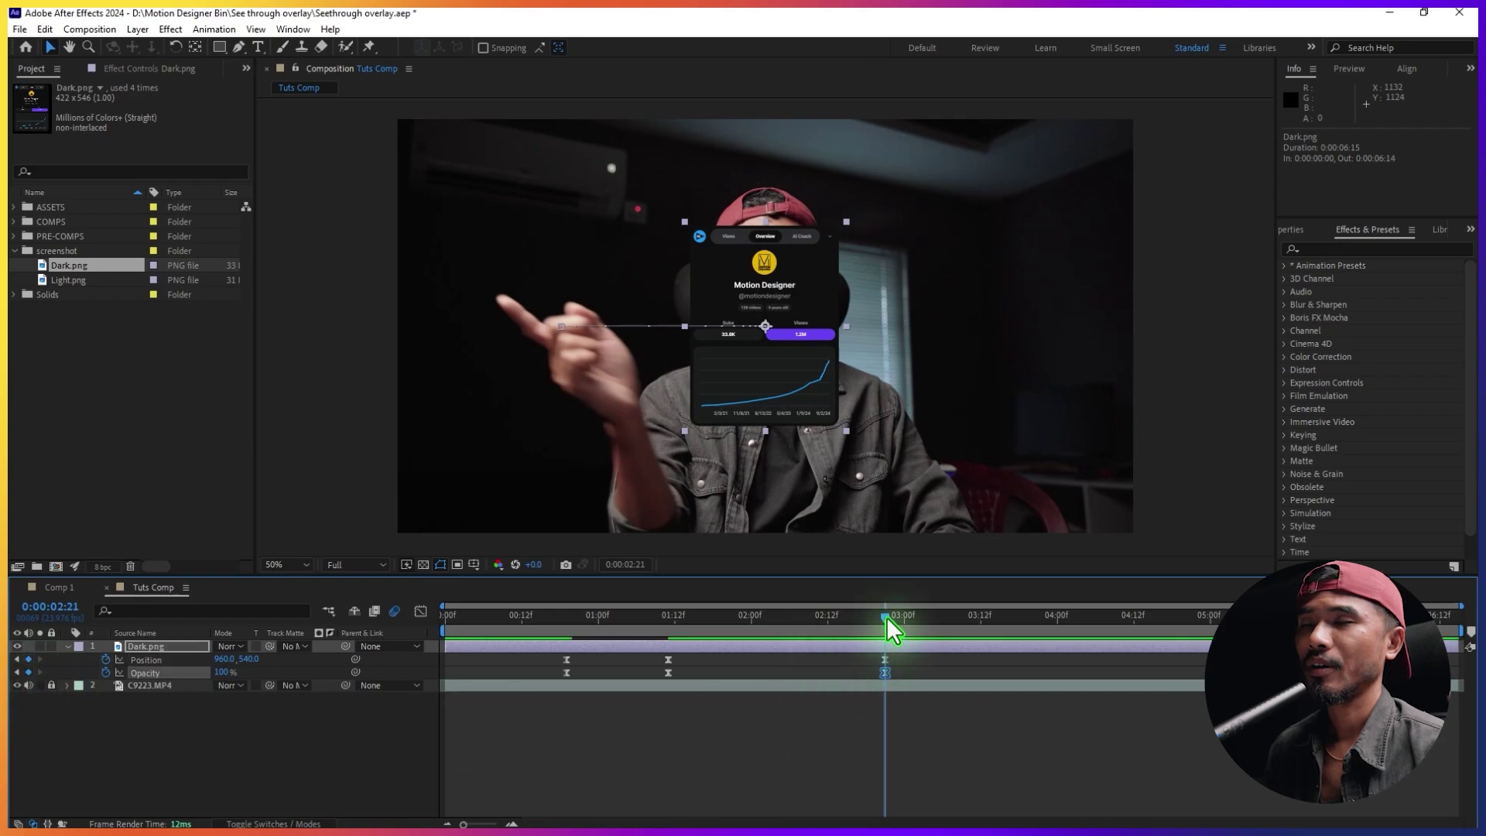
# At 0:00:03:09, slide the card out to X 1509 and fade it to 0% opacity.
pyautogui.moveTo(887, 617); pyautogui.dragTo(962, 629)
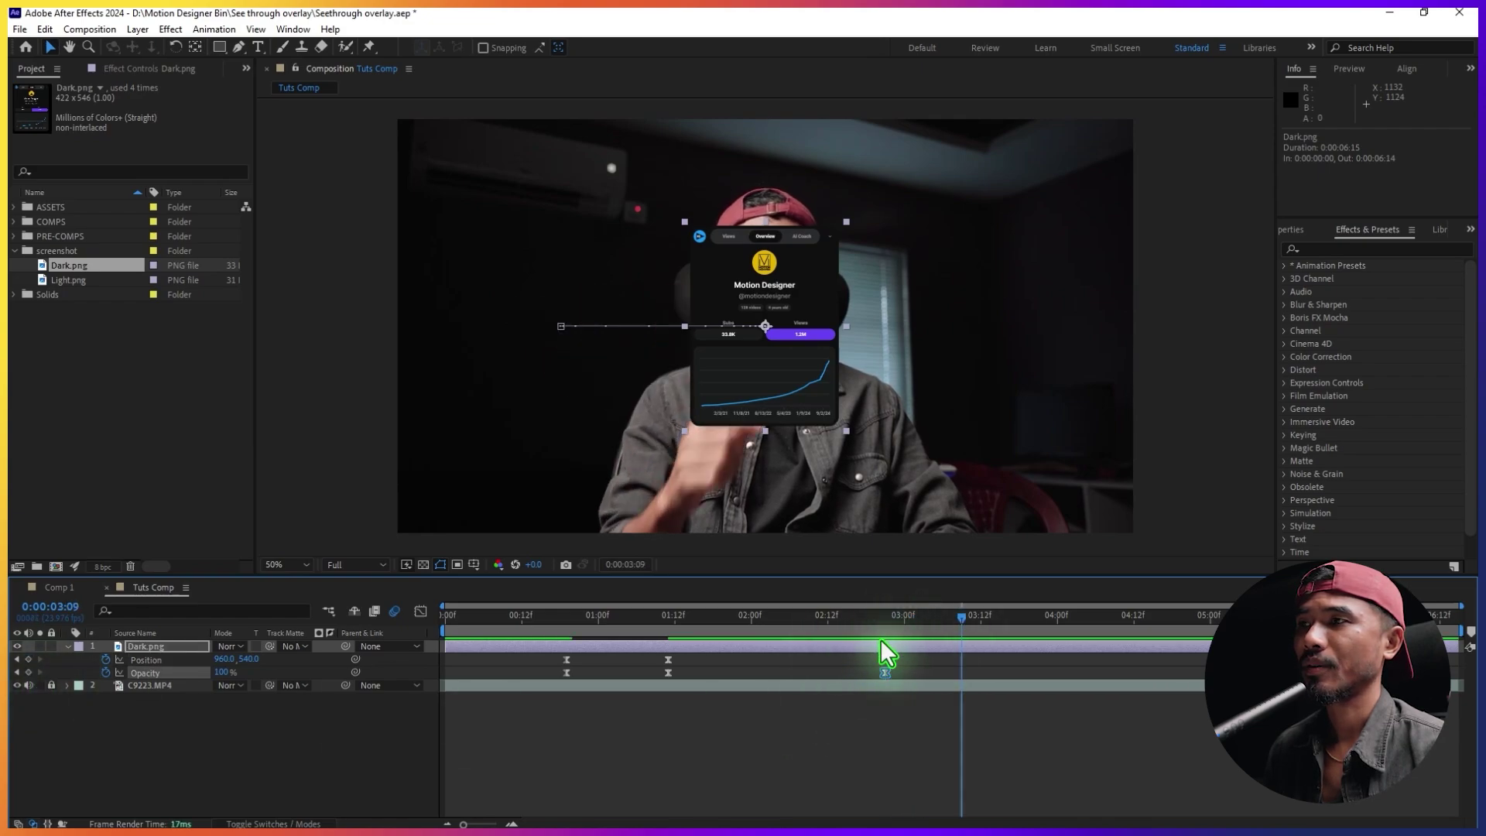
pyautogui.moveTo(223, 659); pyautogui.dragTo(668, 688)
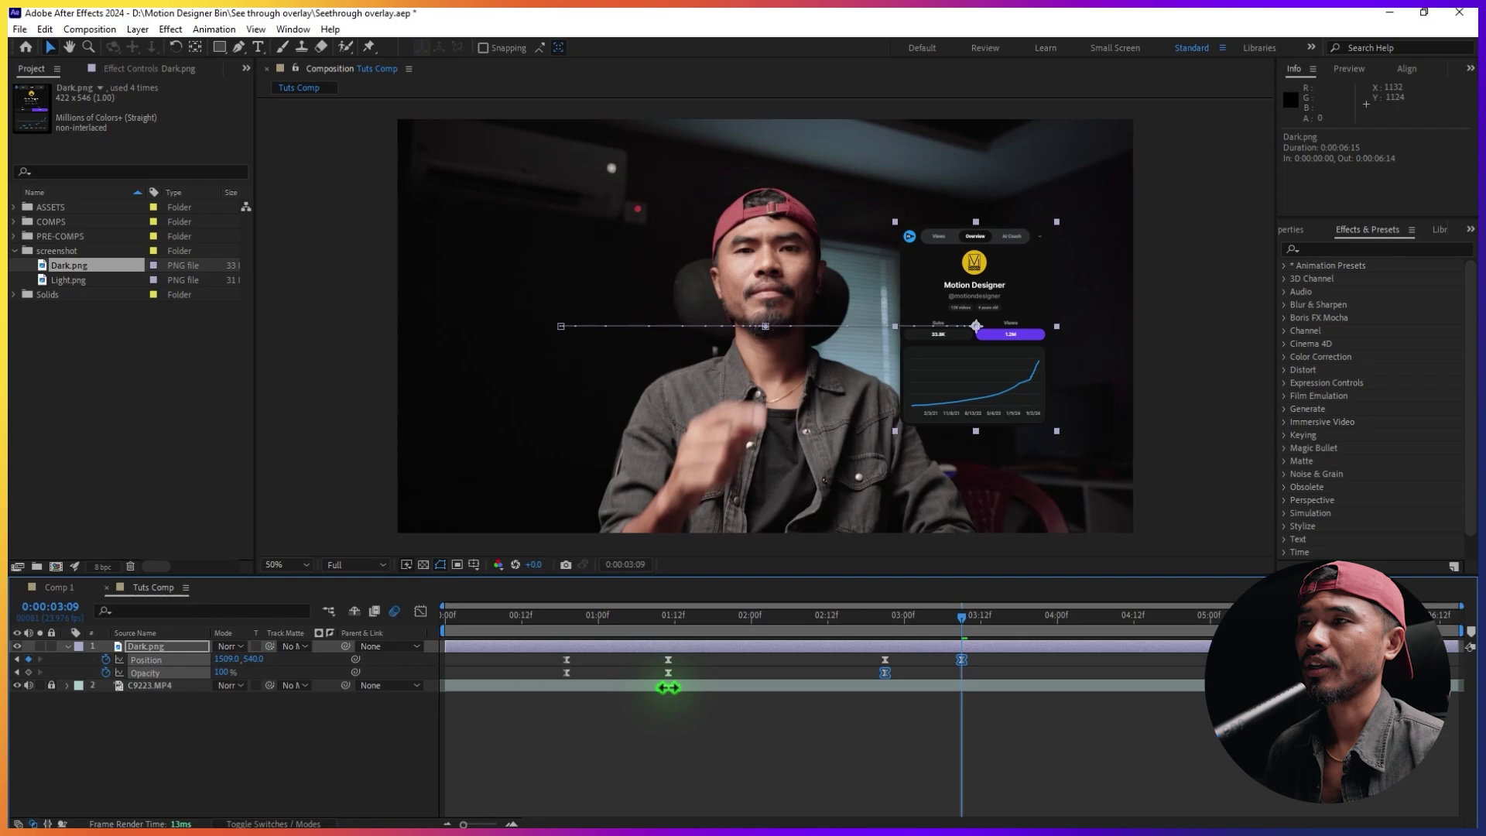
pyautogui.moveTo(223, 672); pyautogui.dragTo(178, 674)
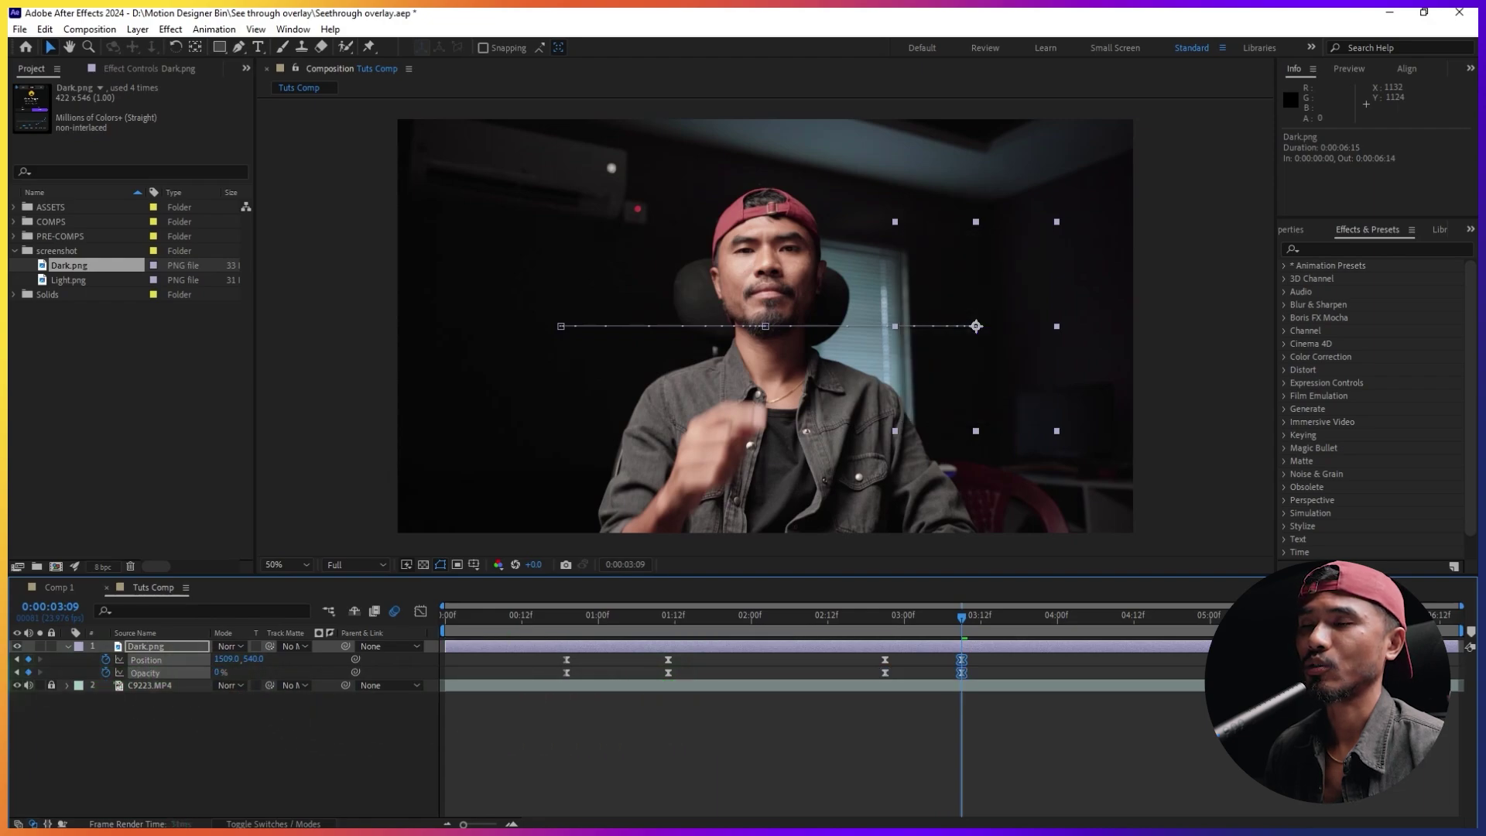
# Ease the exit keyframes in the speed graph and preview the exit from 0:00:02:18.
pyautogui.moveTo(1061, 678); pyautogui.dragTo(869, 675)
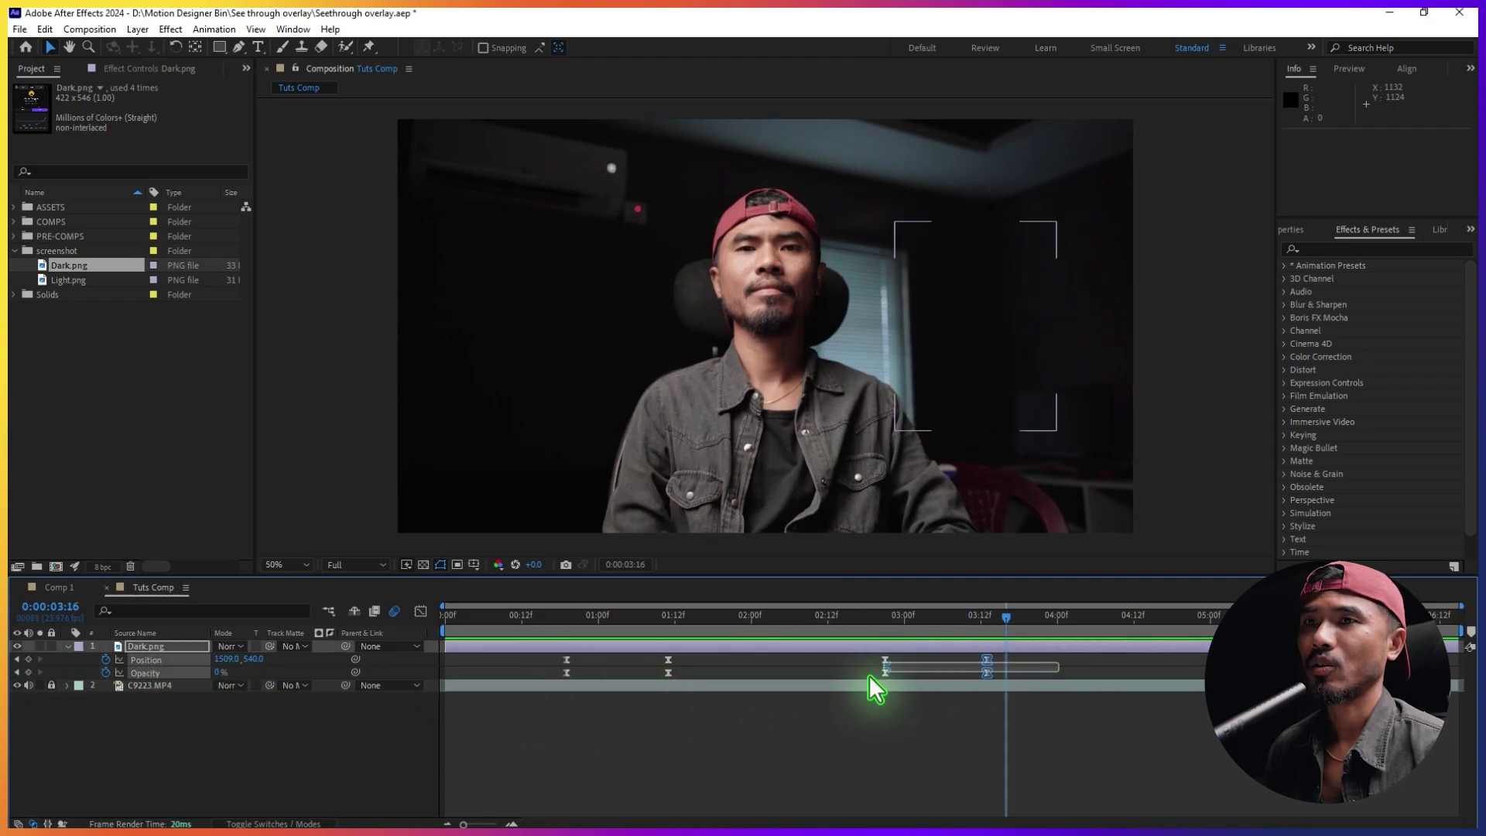
pyautogui.click(420, 611)
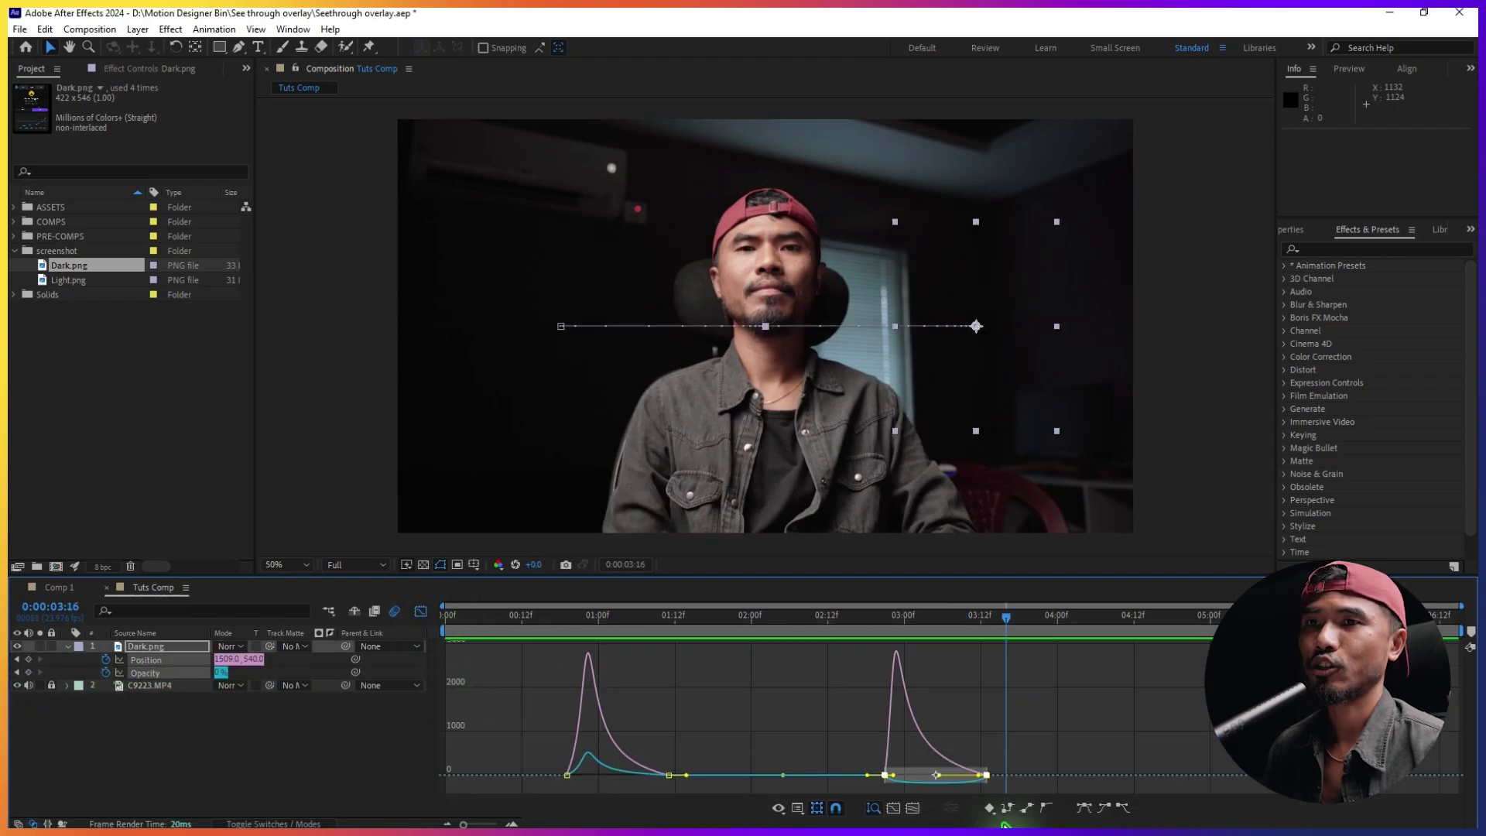
pyautogui.click(1084, 807)
pyautogui.moveTo(969, 773); pyautogui.dragTo(935, 774)
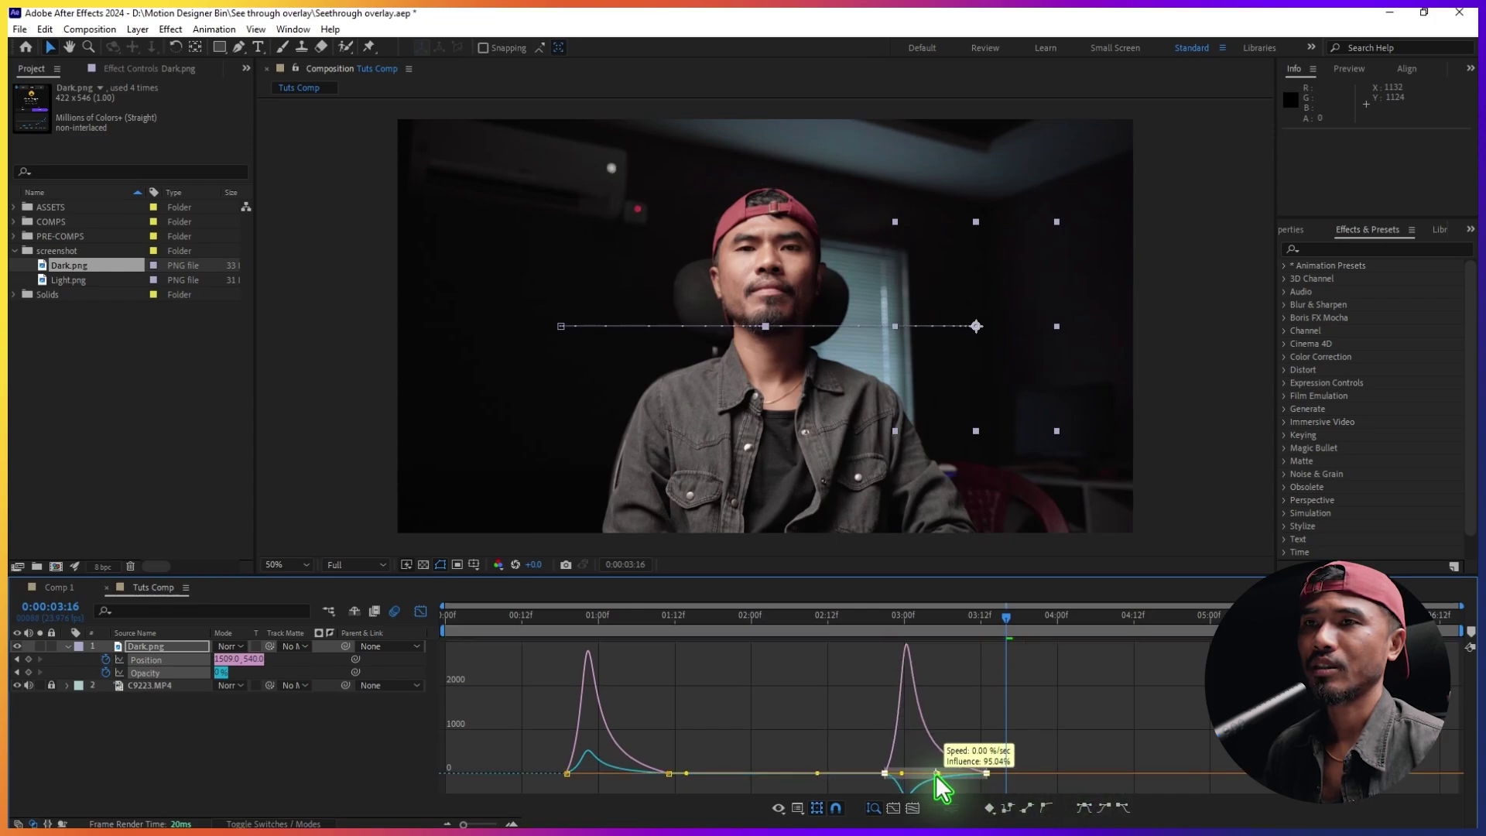
pyautogui.click(865, 623)
pyautogui.press('space')
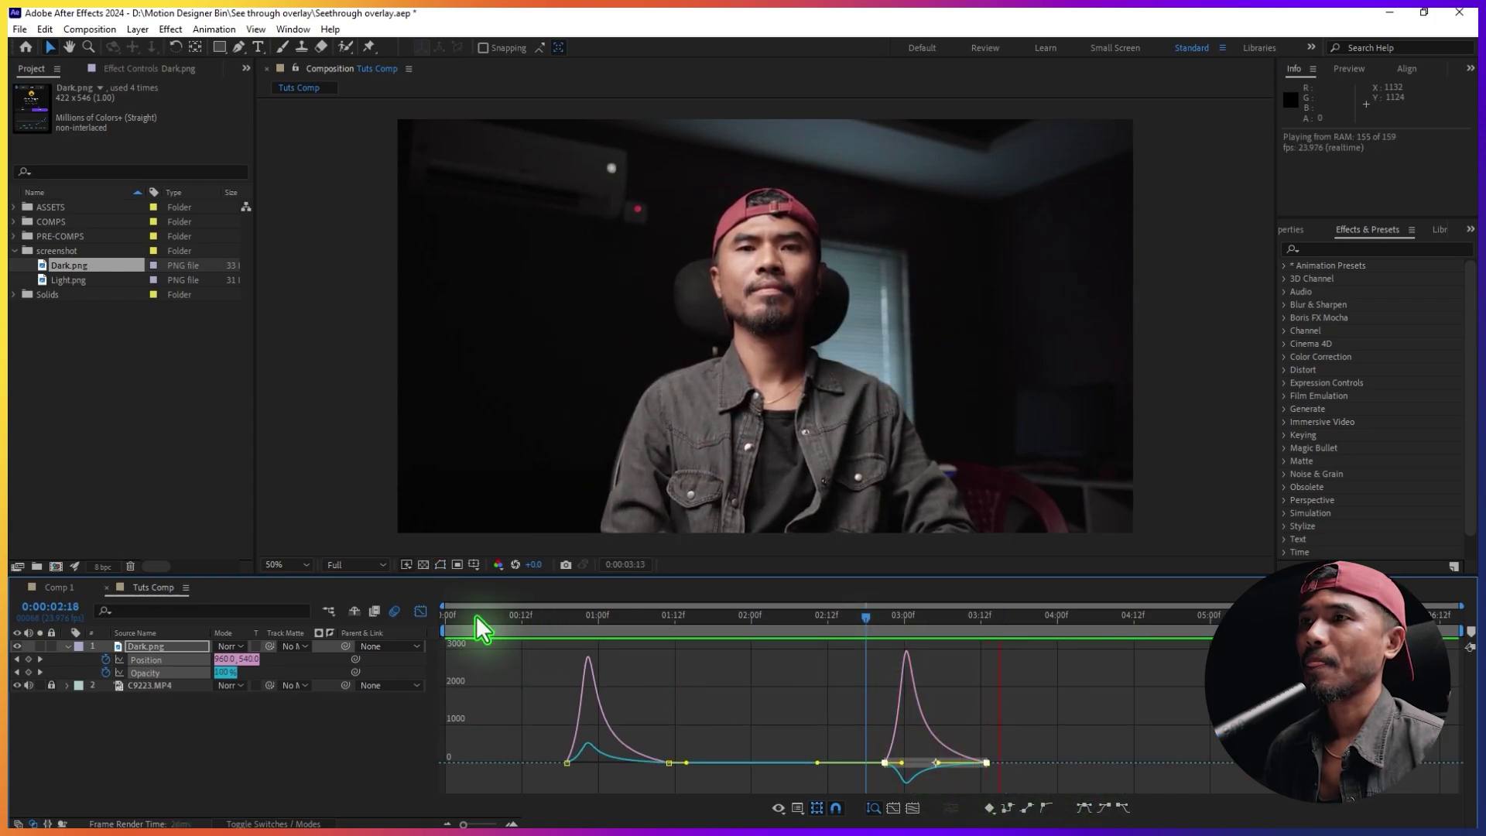
pyautogui.click(420, 611)
pyautogui.click(738, 623)
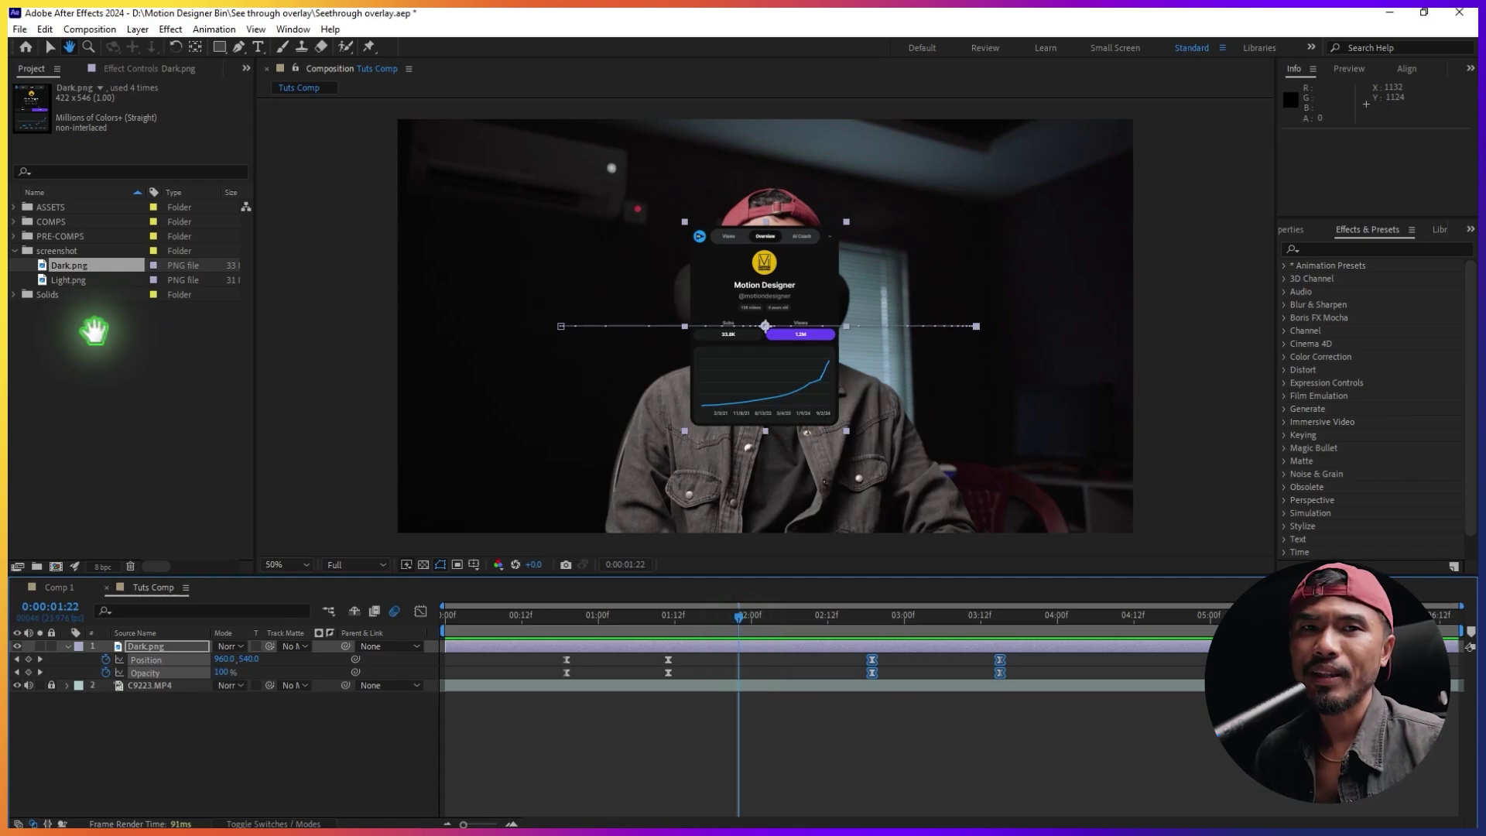
# Add the Light.png card as a layer above Dark.png.
pyautogui.click(48, 48)
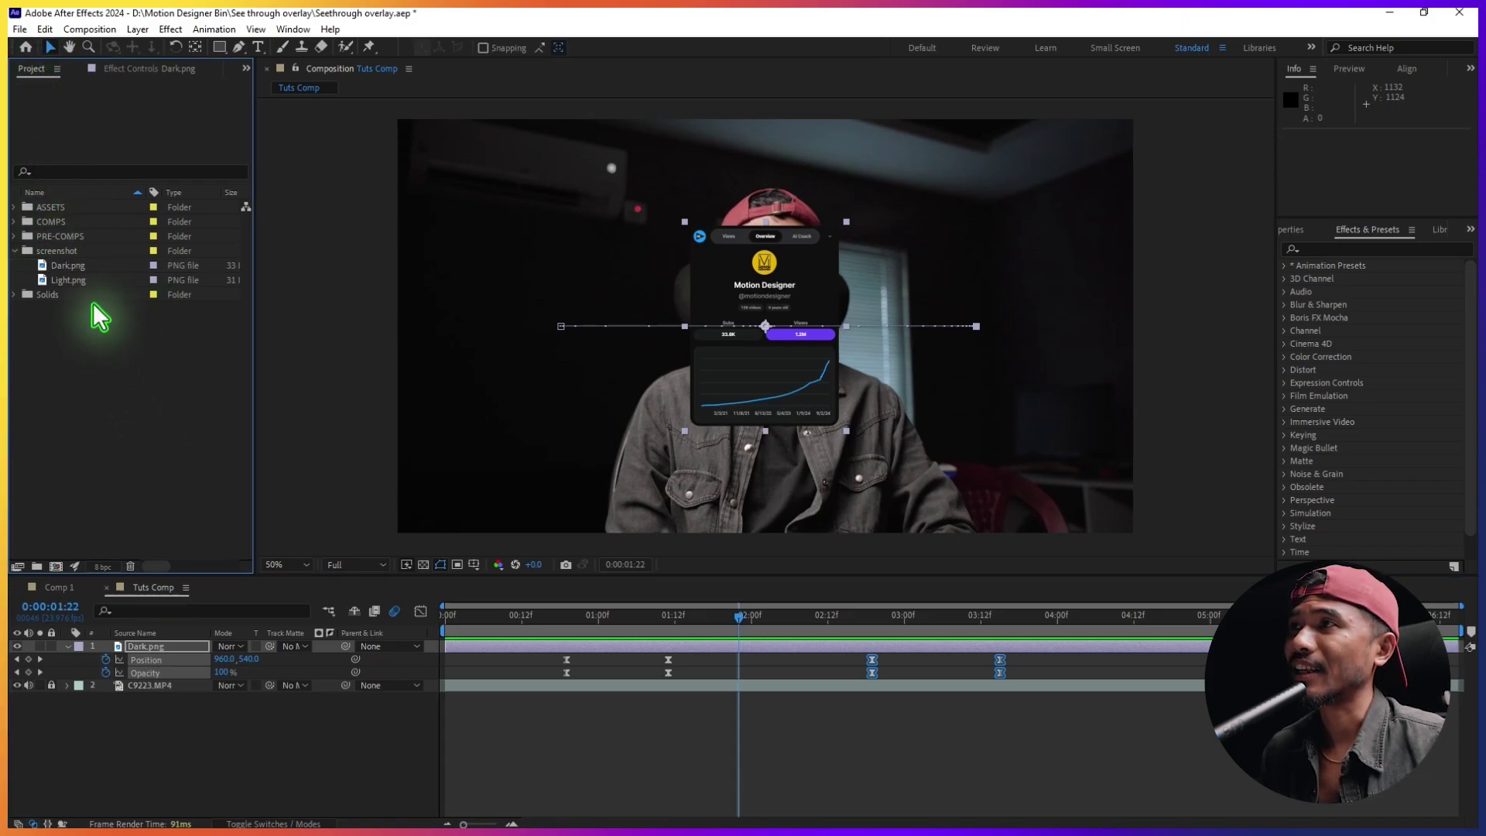
pyautogui.click(81, 280)
pyautogui.moveTo(93, 295); pyautogui.dragTo(263, 662)
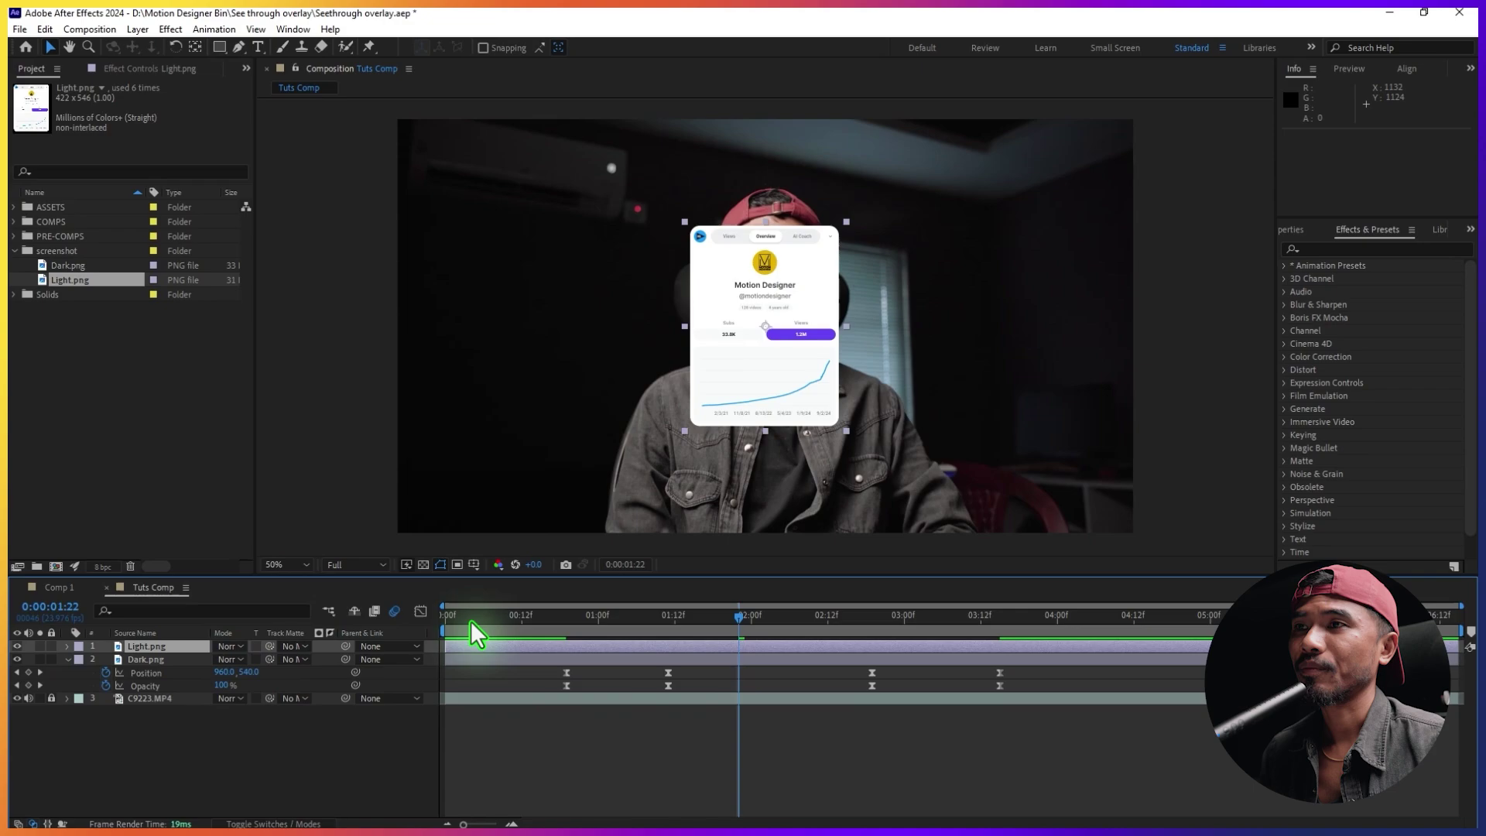
# Parent Light.png to Dark.png and scrub back to preview both cards sliding in.
pyautogui.moveTo(470, 620); pyautogui.dragTo(983, 687)
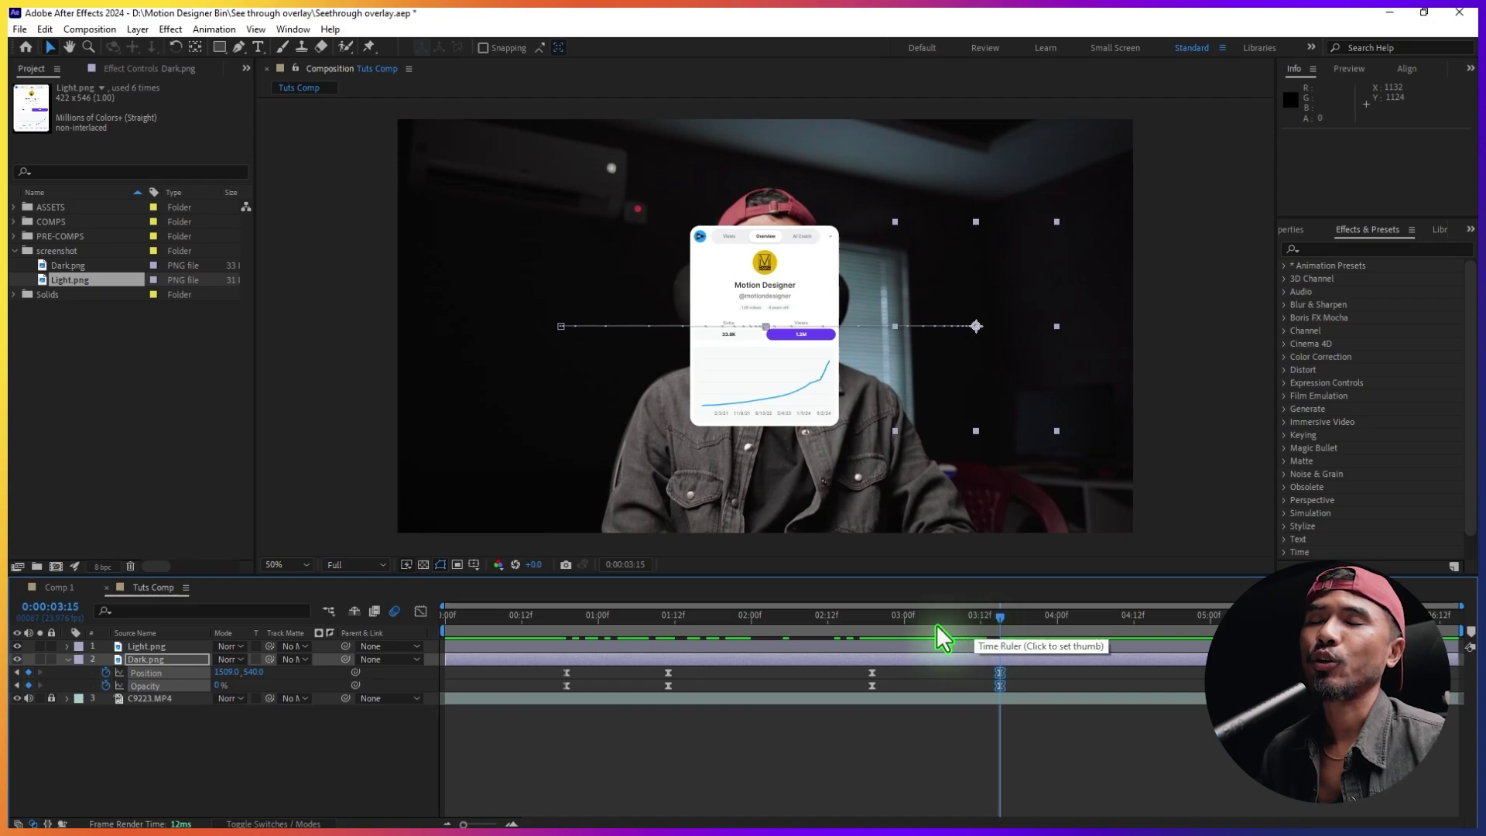
pyautogui.moveTo(937, 625); pyautogui.dragTo(1000, 638)
pyautogui.click(343, 647)
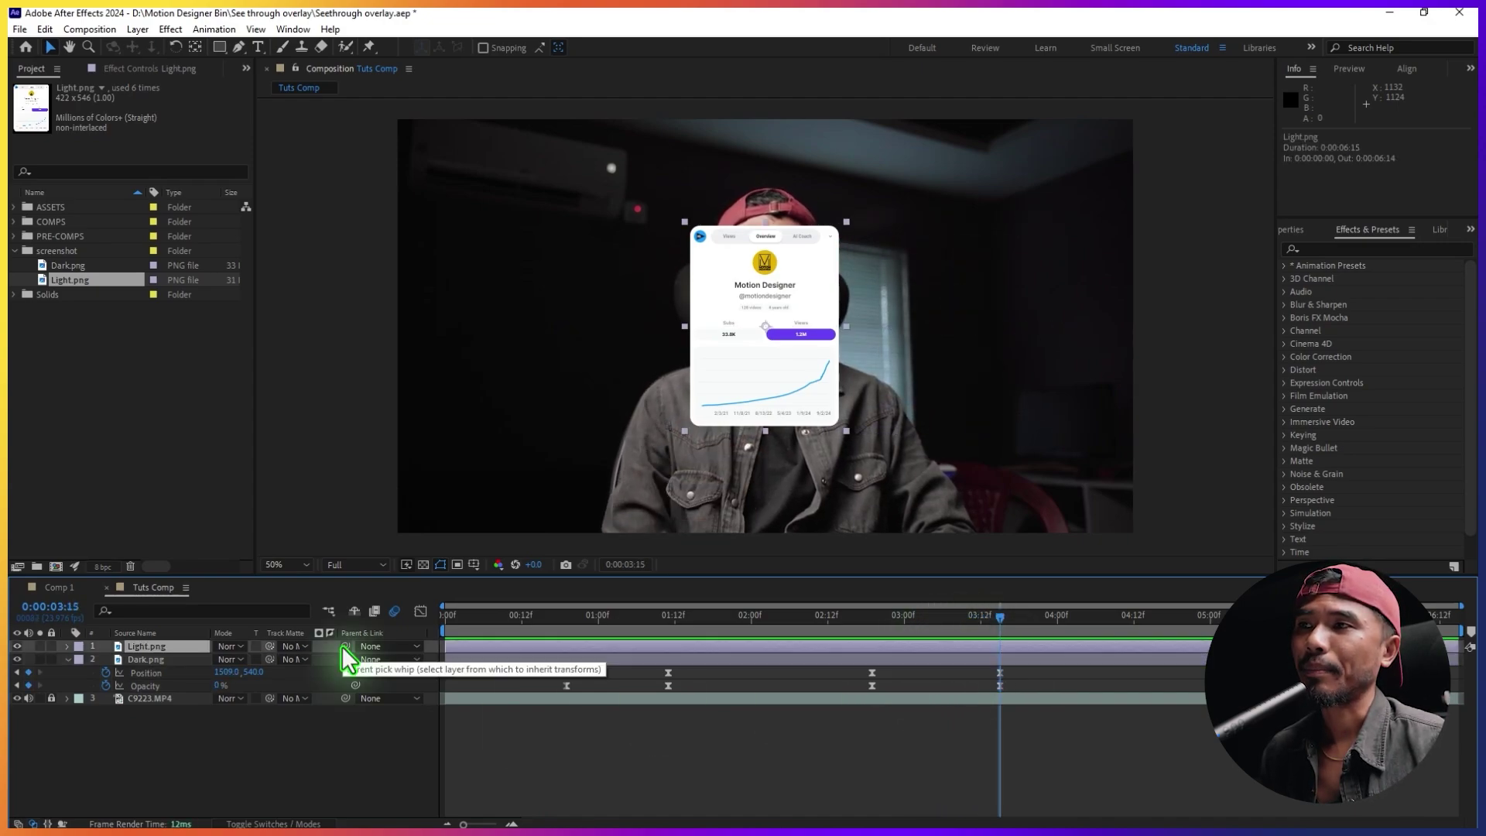
pyautogui.moveTo(342, 649); pyautogui.dragTo(147, 659)
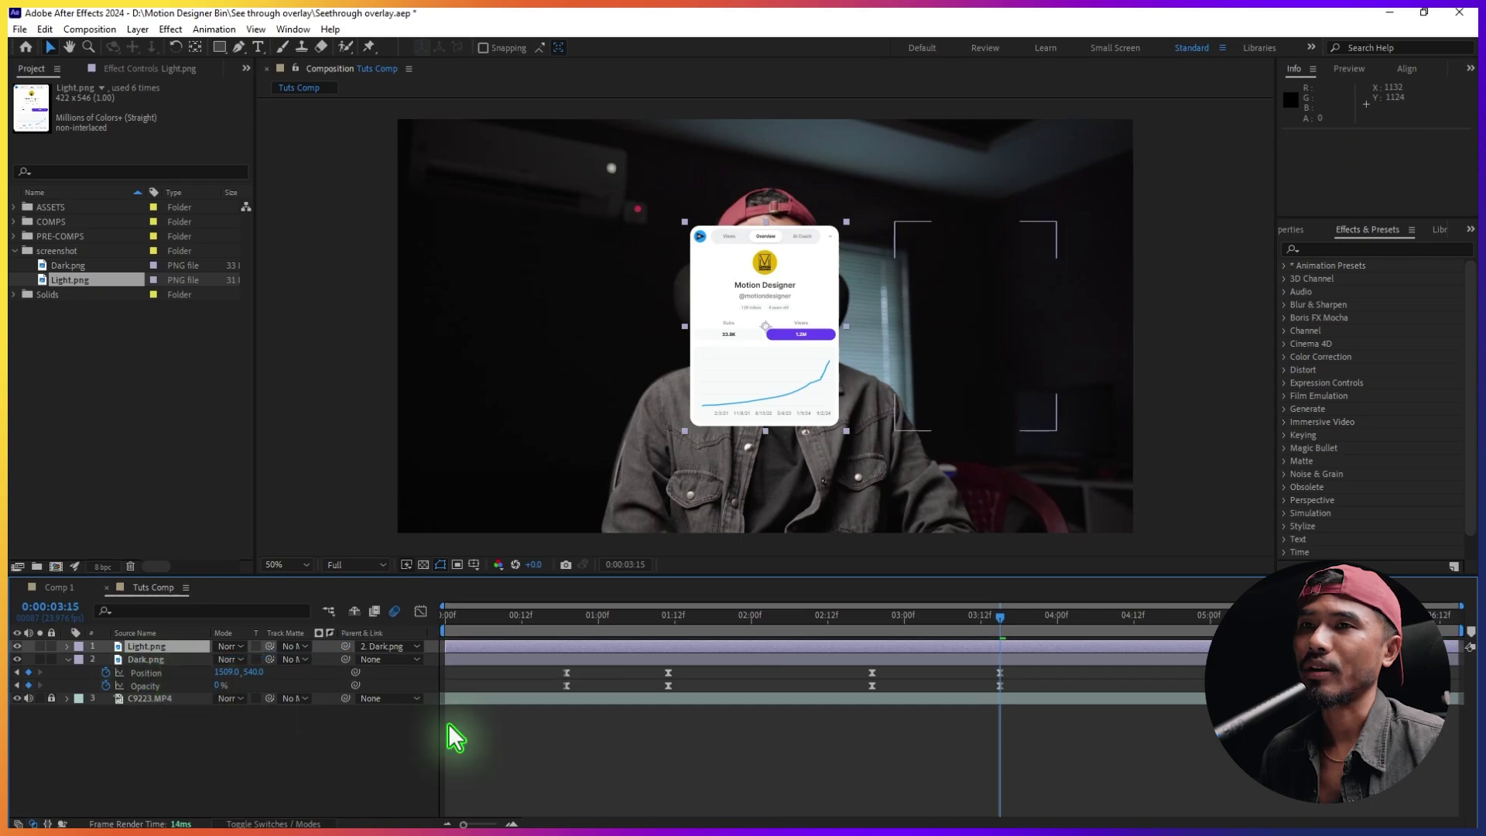
pyautogui.click(1038, 778)
pyautogui.moveTo(987, 624); pyautogui.dragTo(490, 641)
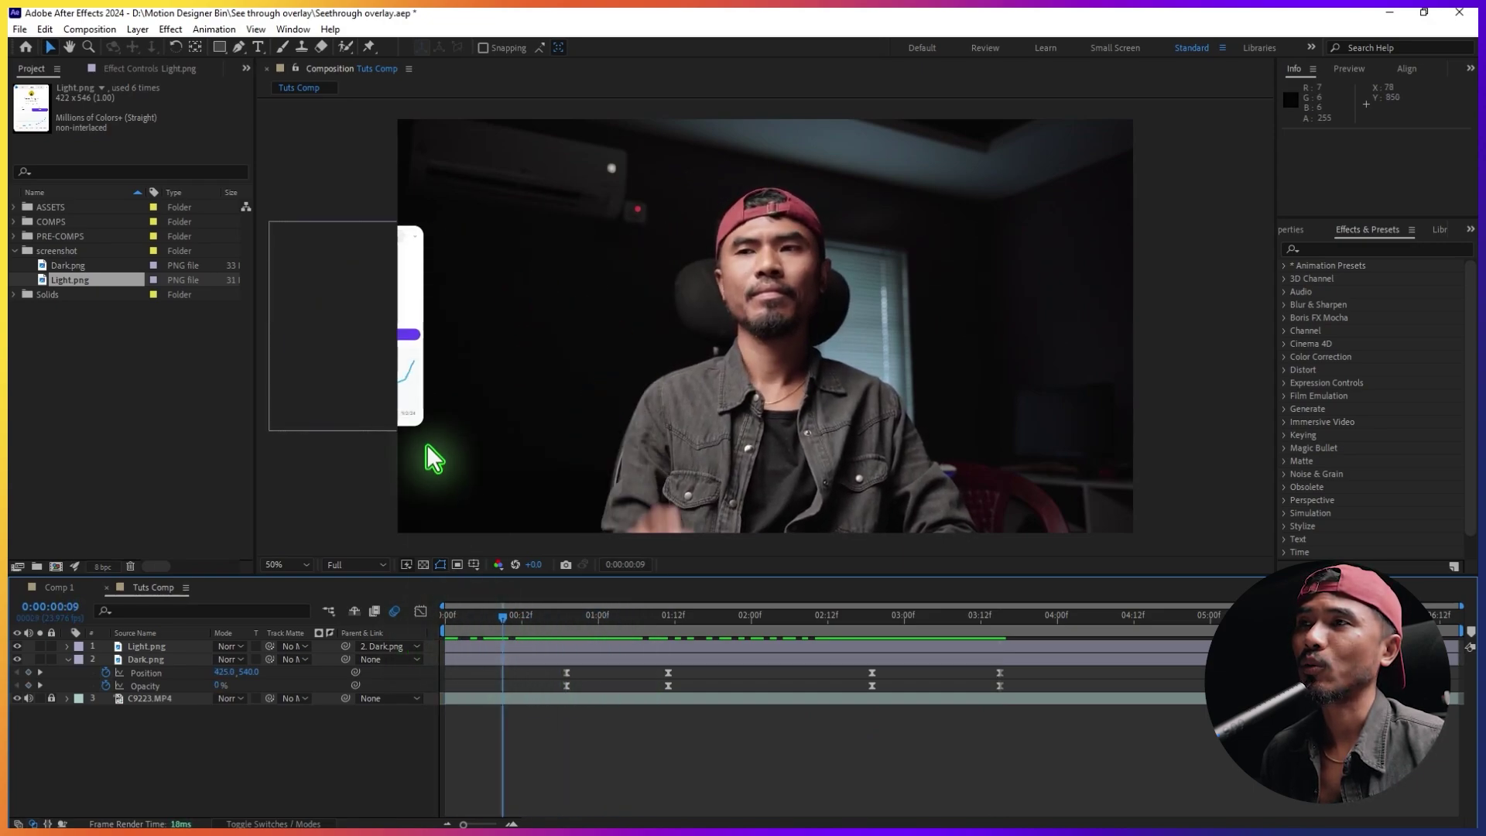
# Keyframe Light.png's Opacity from 0% at 0:19 up to 100% at 1:11.
pyautogui.press('pagedown')
pyautogui.click(524, 647)
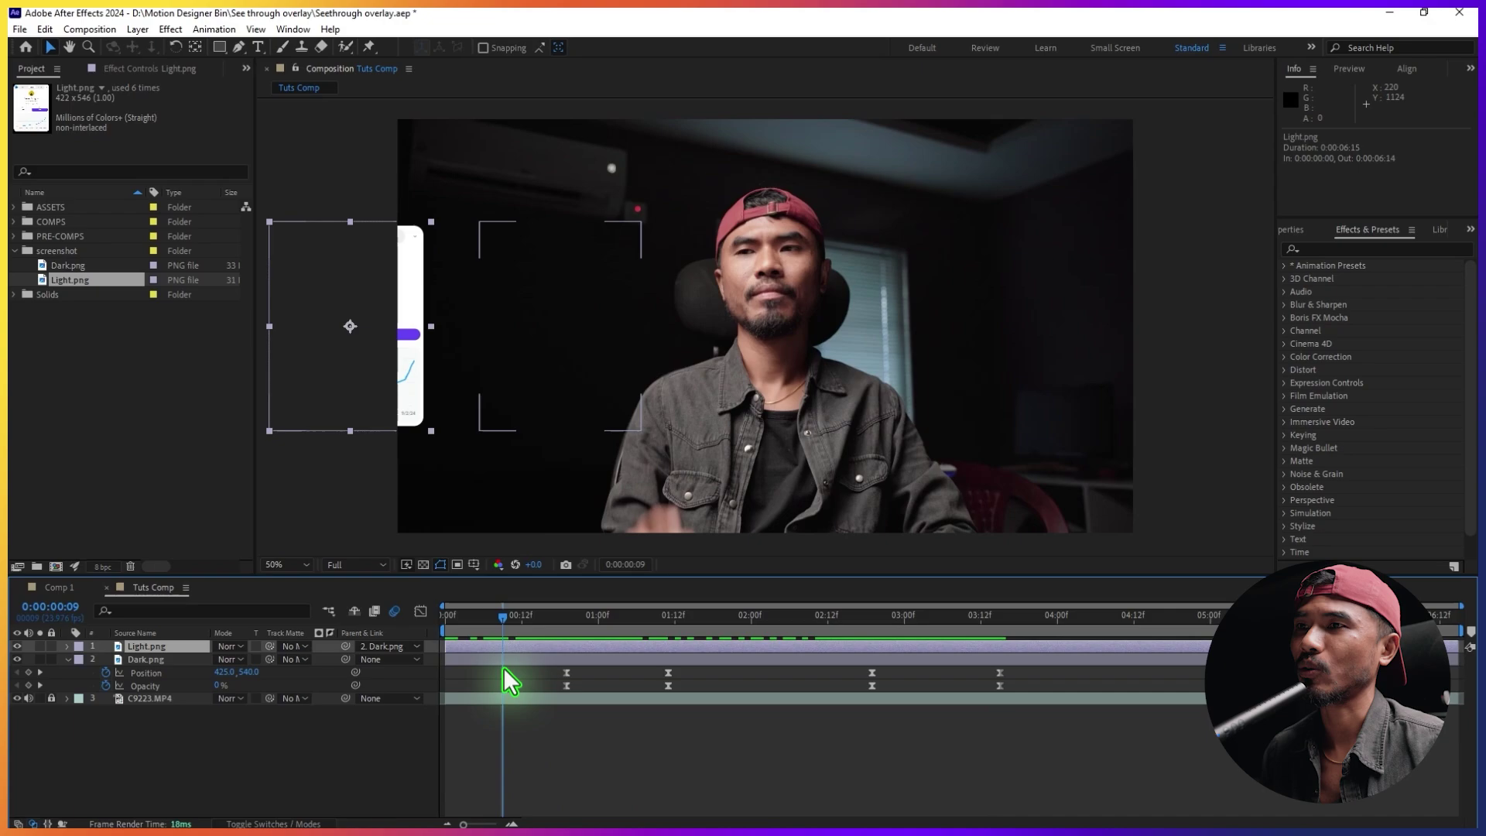
pyautogui.press('t')
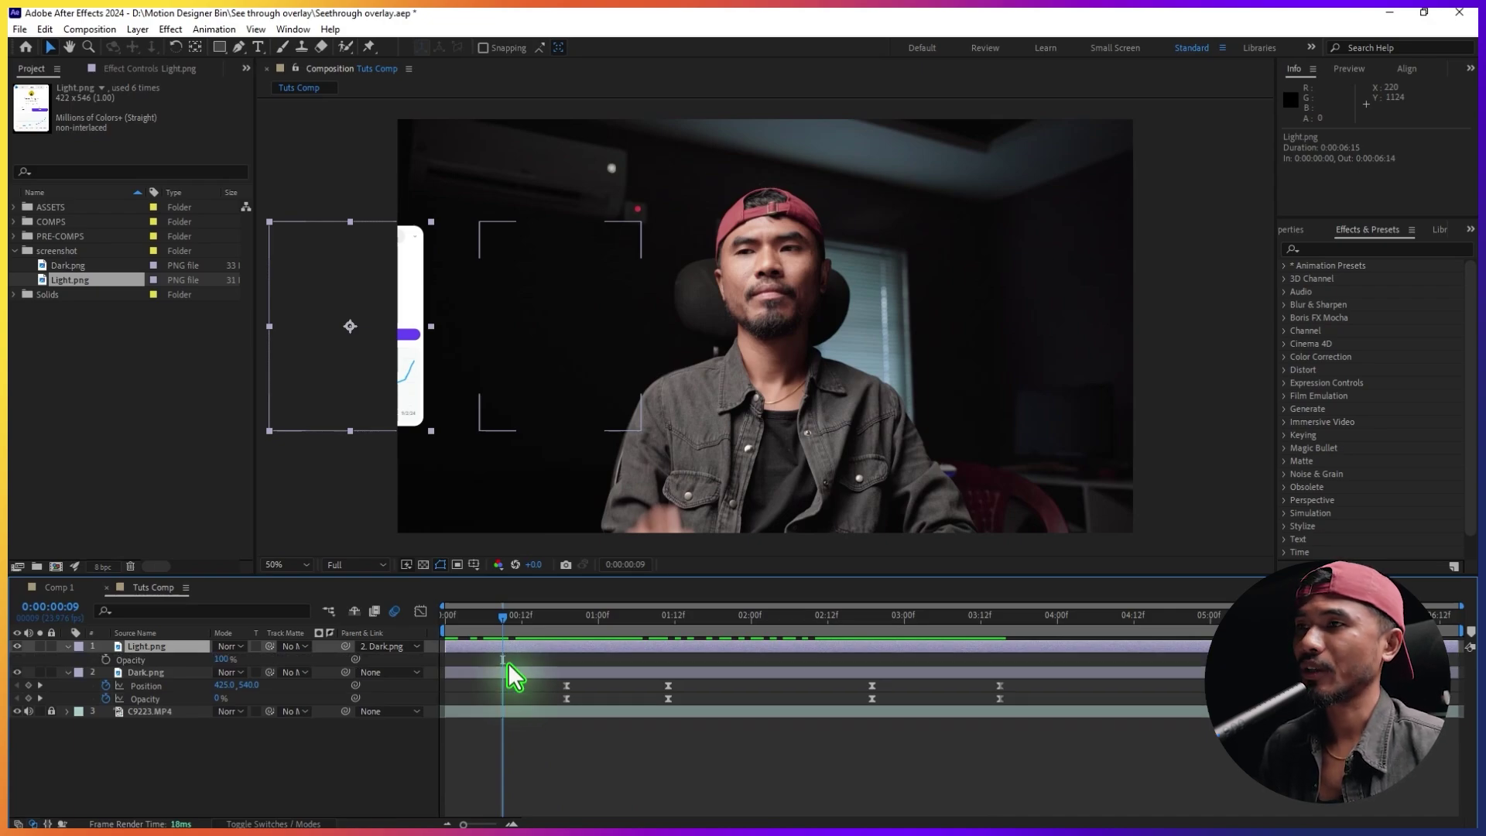
pyautogui.moveTo(509, 625); pyautogui.dragTo(566, 623)
pyautogui.click(106, 660)
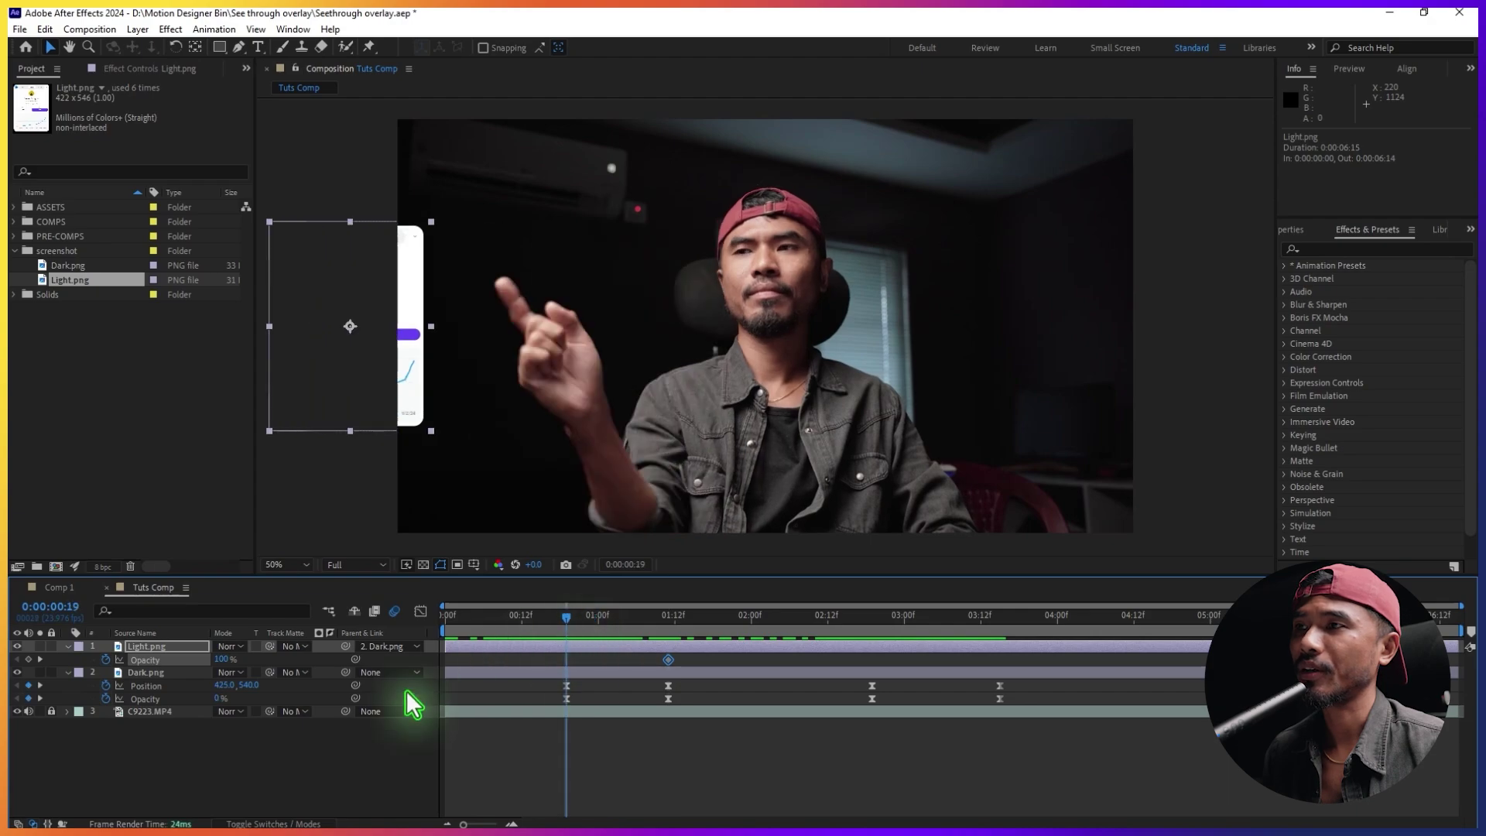
pyautogui.click(224, 662)
pyautogui.write('0')
pyautogui.press('Return')
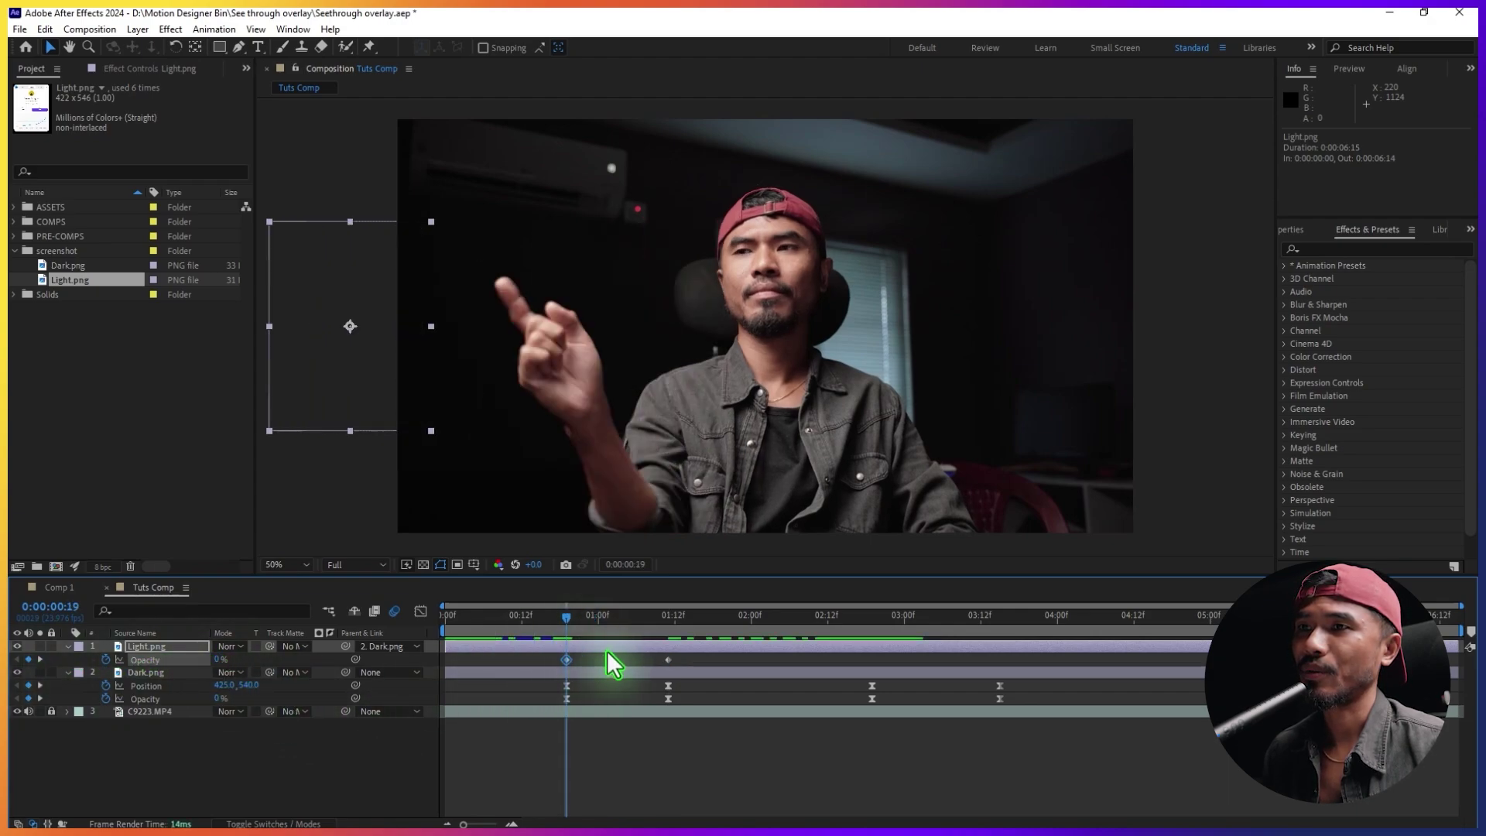
# Easy Ease both Opacity keyframes, increase the last keyframe's influence, and preview the fade-in.
pyautogui.moveTo(684, 654); pyautogui.dragTo(563, 660)
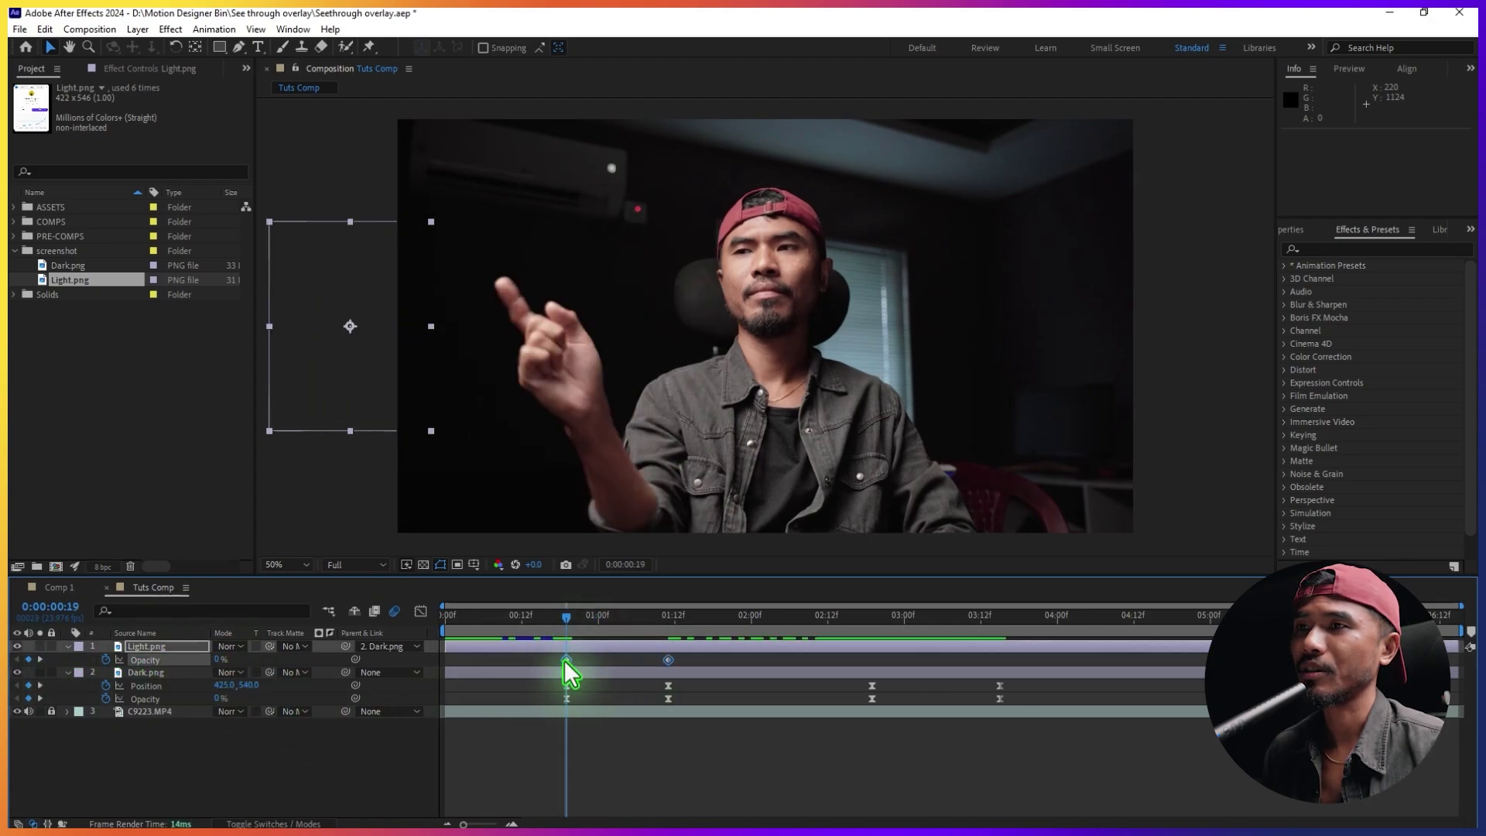
pyautogui.rightClick(564, 660)
pyautogui.moveTo(650, 654)
pyautogui.click(909, 700)
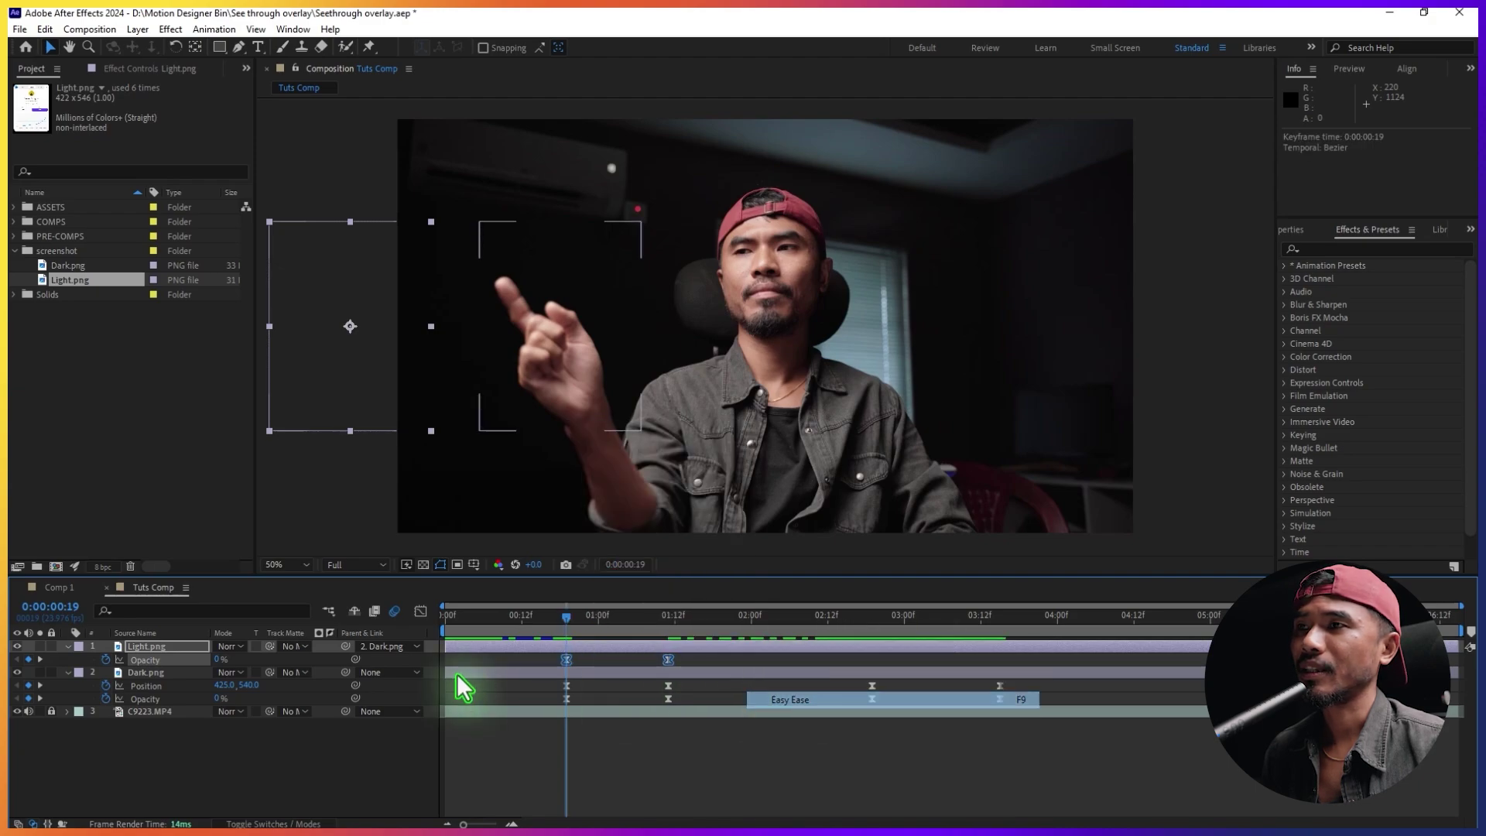
pyautogui.click(418, 612)
pyautogui.moveTo(756, 717); pyautogui.dragTo(468, 801)
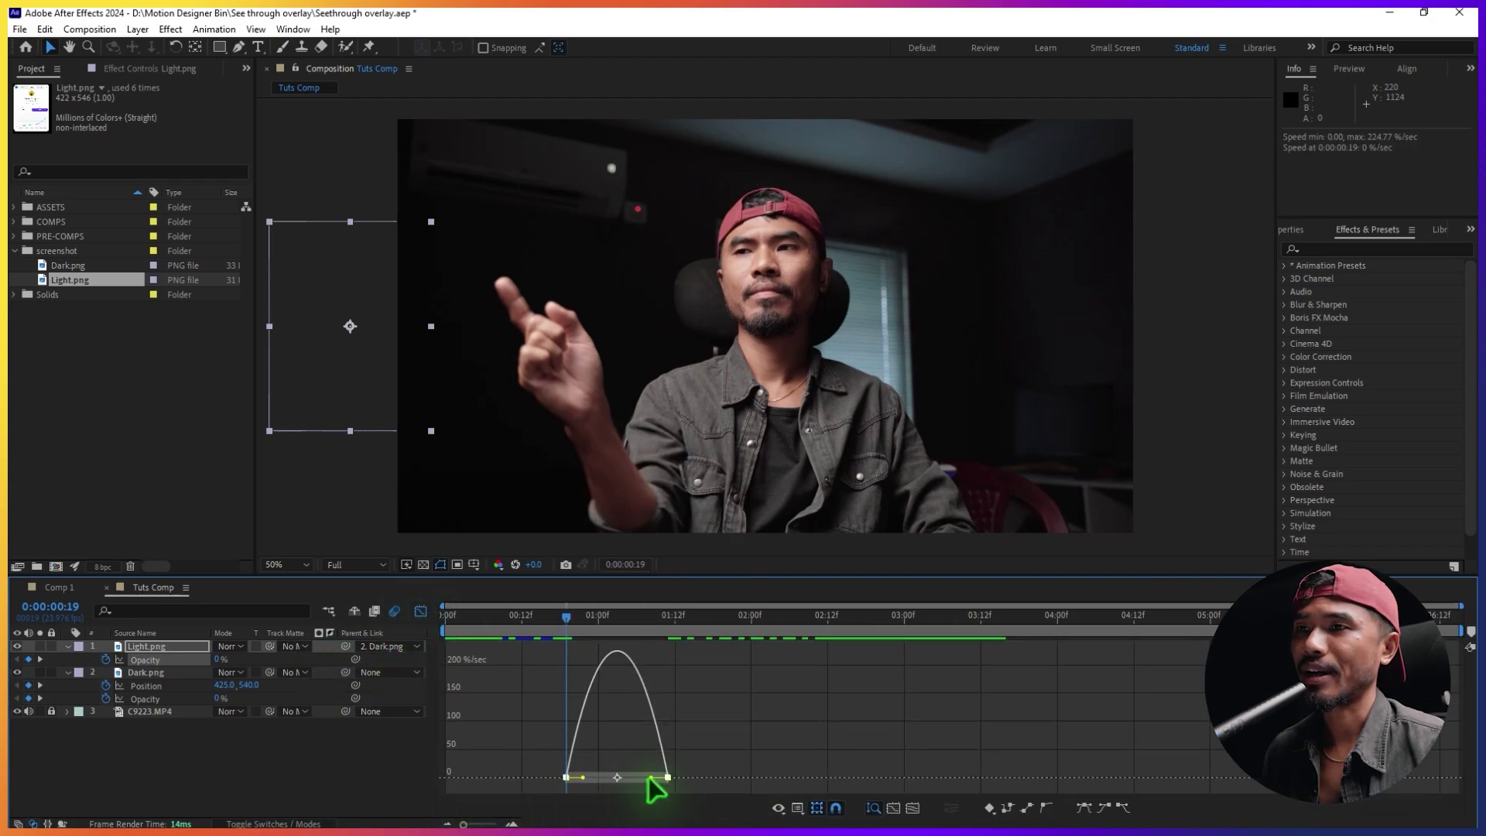
pyautogui.moveTo(652, 777); pyautogui.dragTo(621, 777)
pyautogui.click(421, 612)
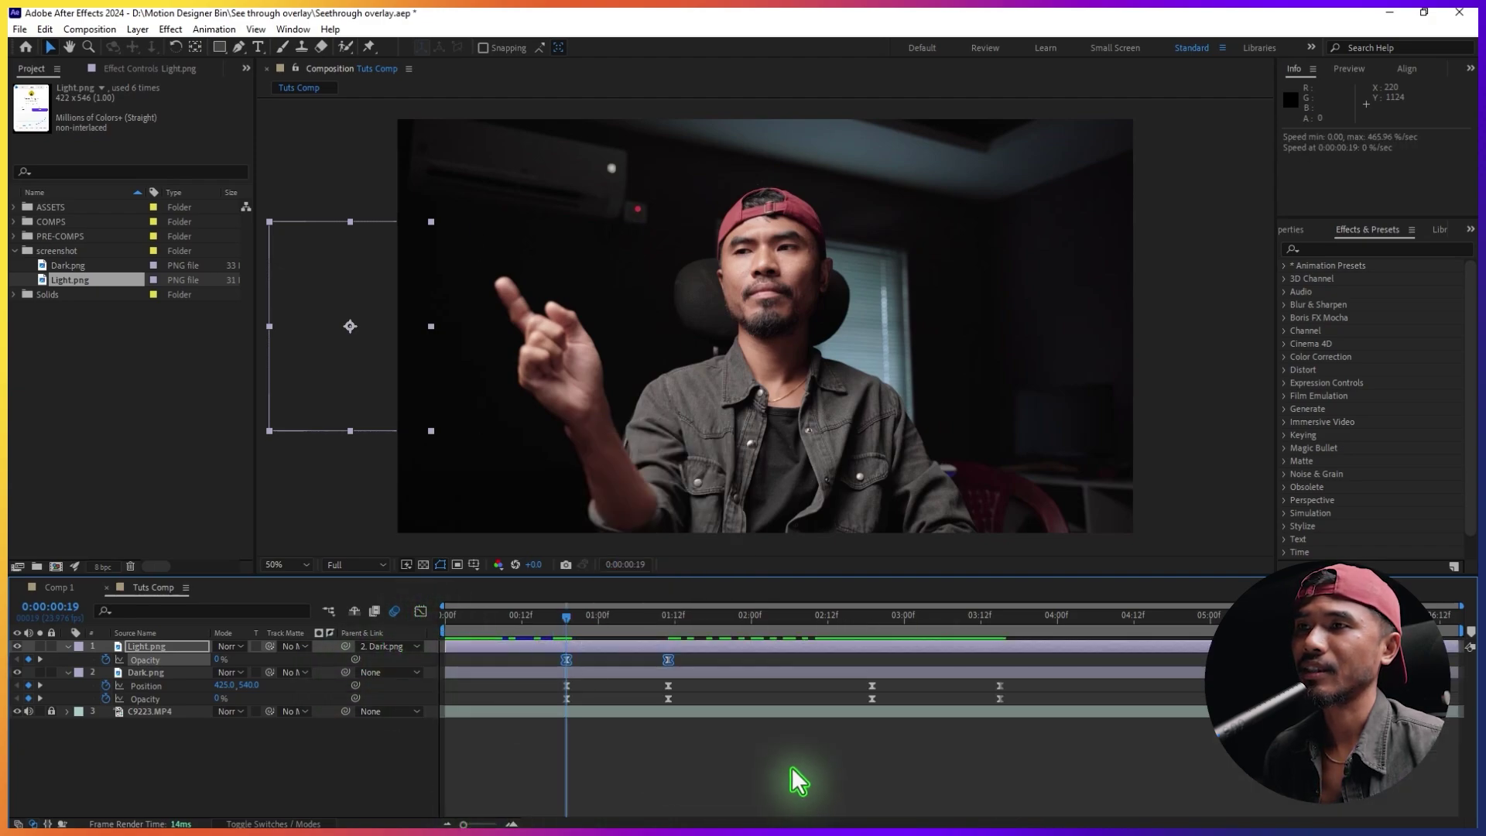
pyautogui.press('space')
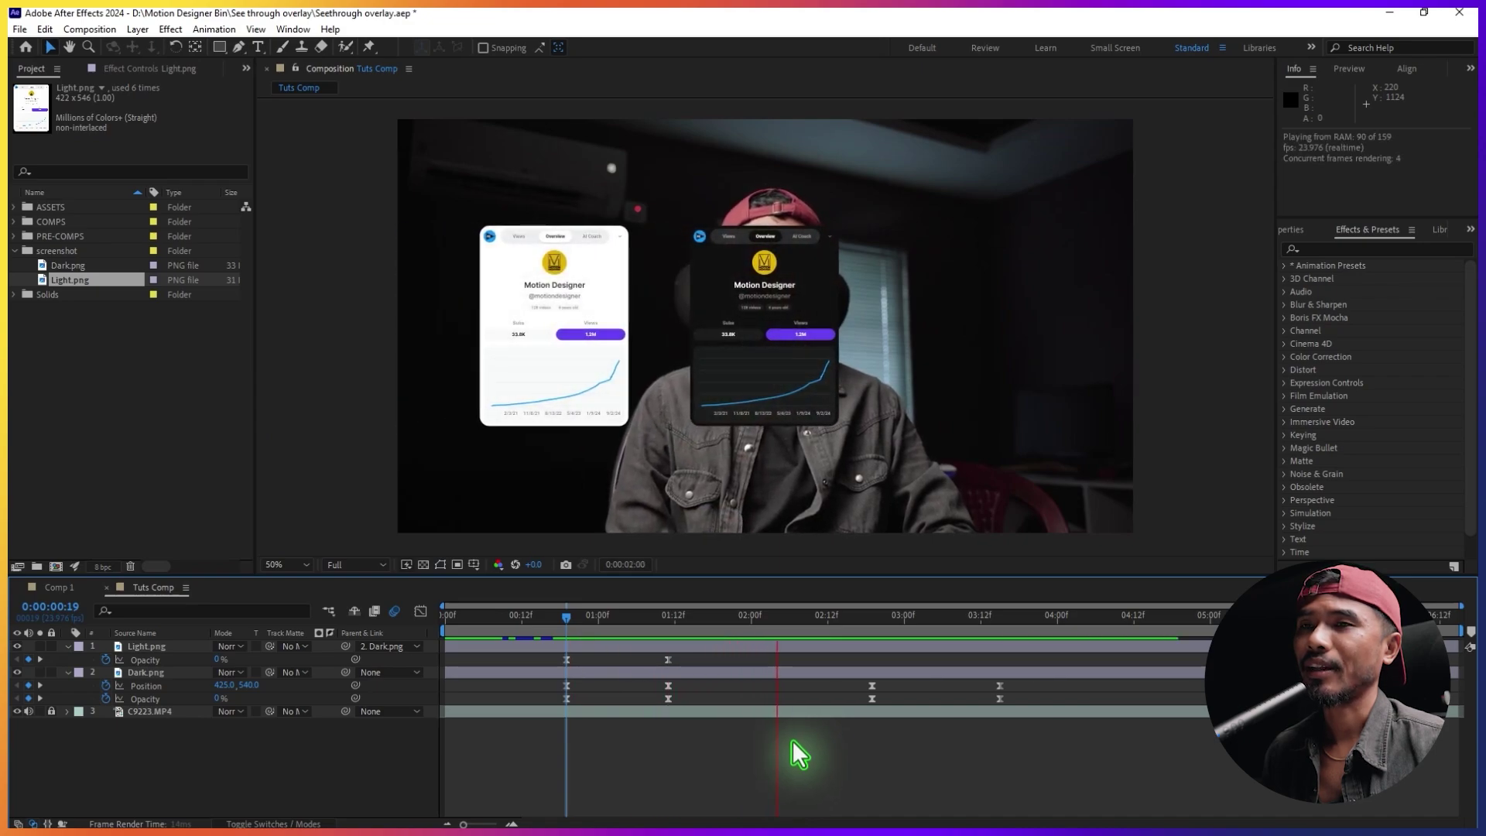
pyautogui.press('space')
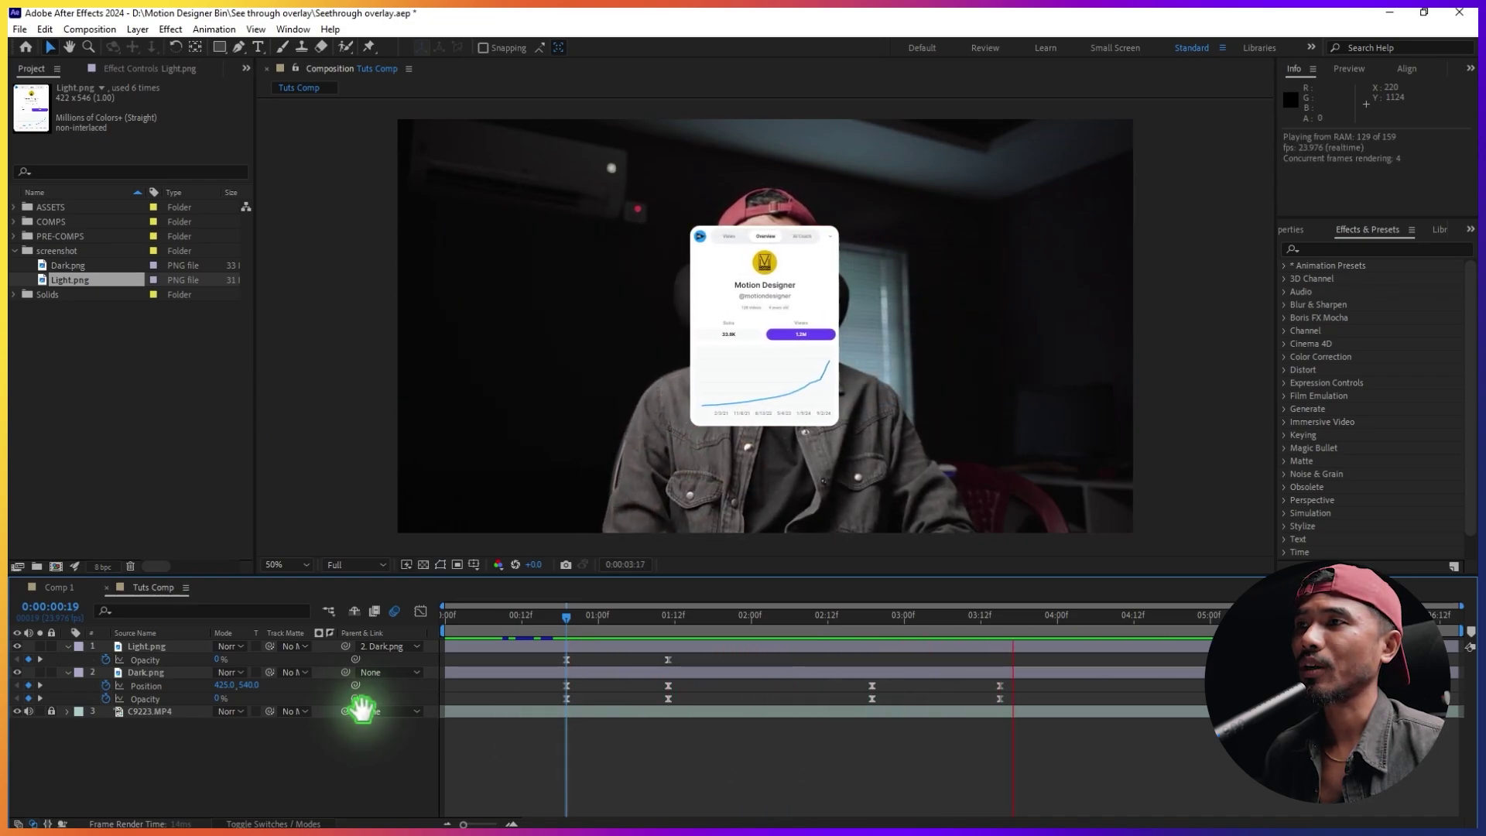
pyautogui.click(147, 647)
pyautogui.click(271, 823)
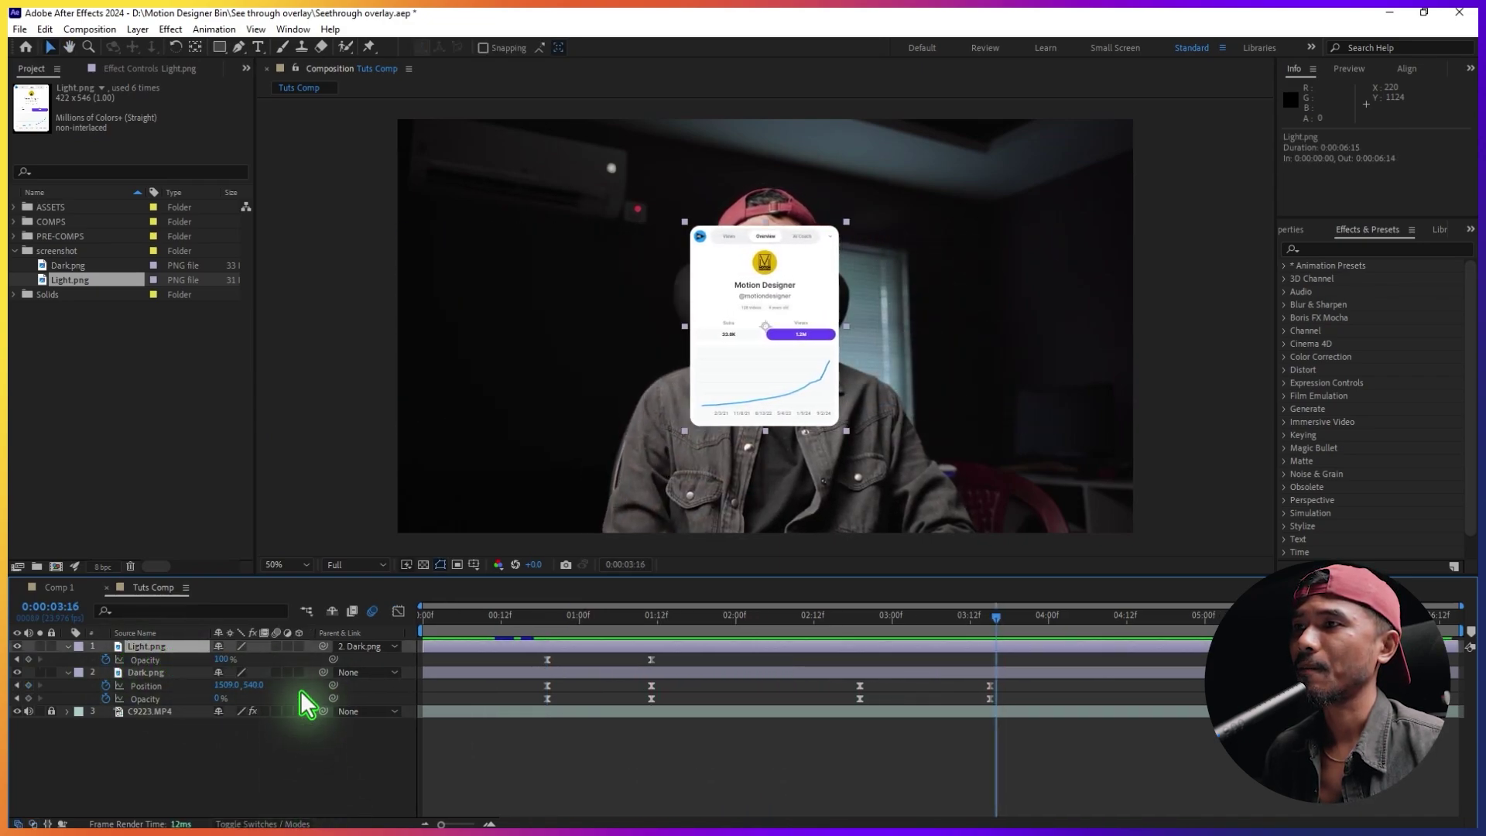
# Make Light.png 3D and set starting Position and Y Rotation keyframes at 4:14.
pyautogui.click(298, 647)
pyautogui.click(67, 647)
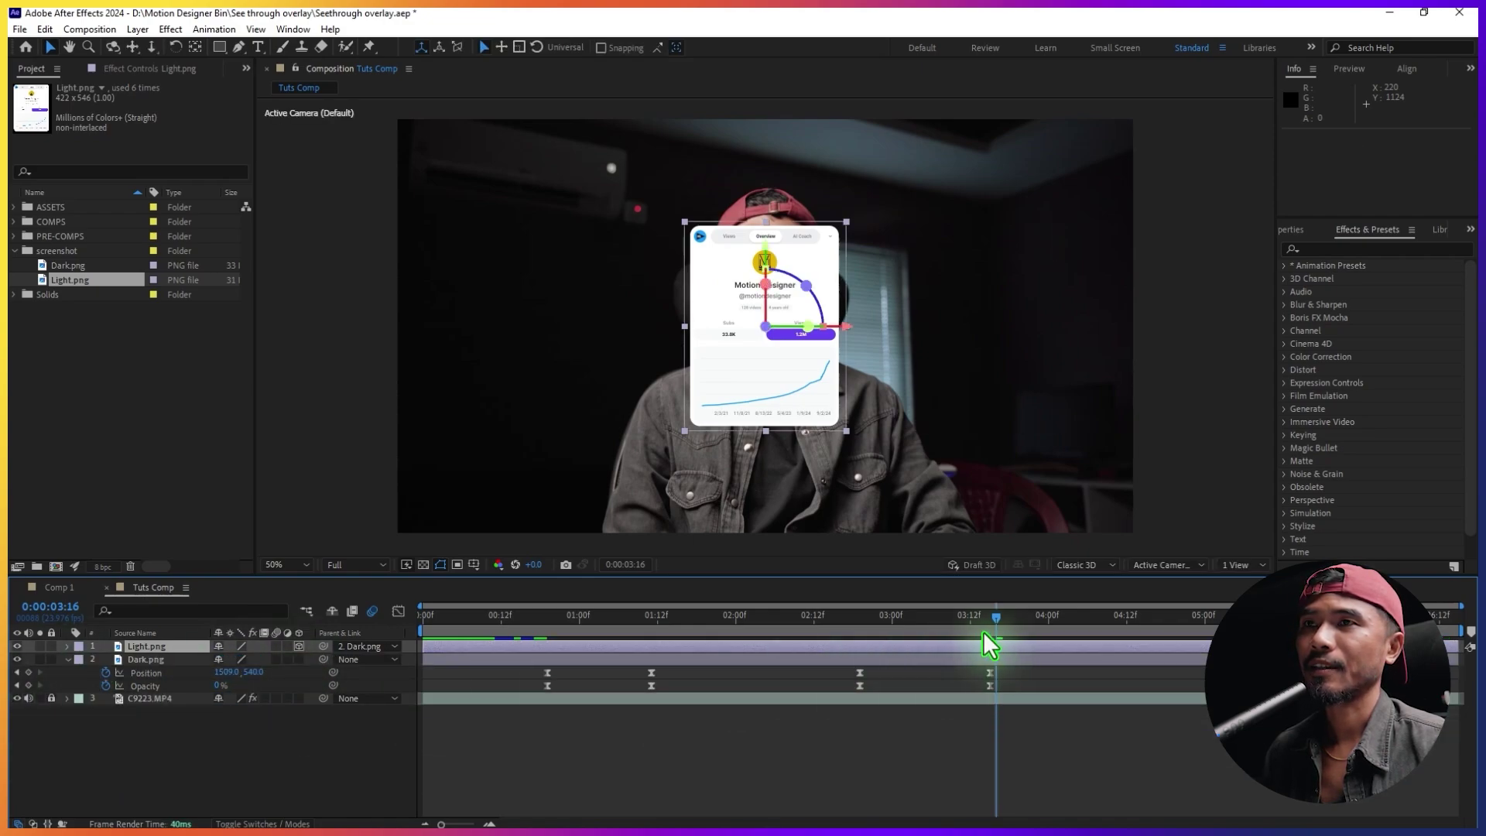
pyautogui.moveTo(977, 627); pyautogui.dragTo(1135, 618)
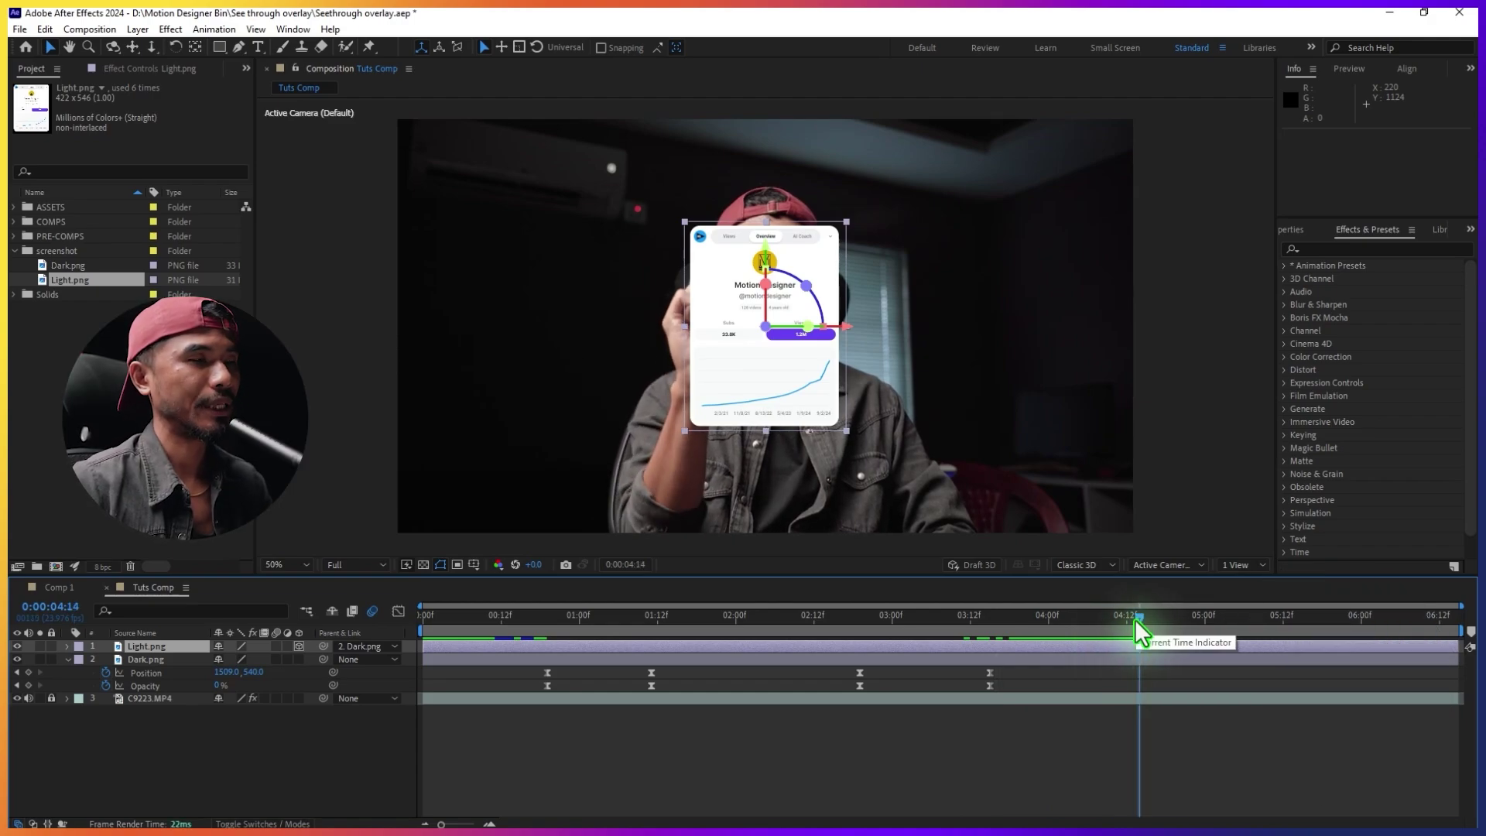
pyautogui.press('p')
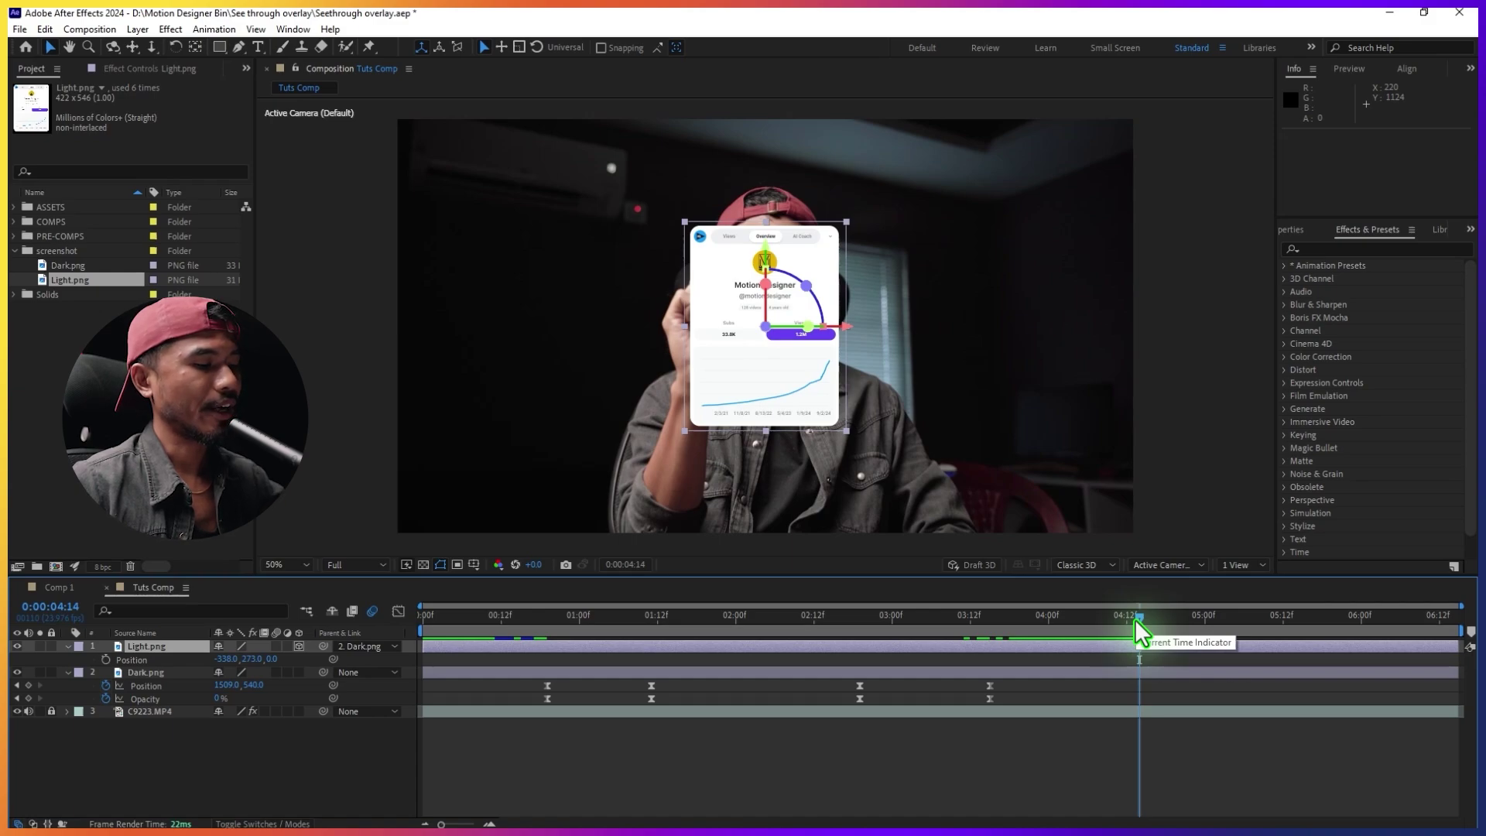
pyautogui.hotkey('shift', 'r')
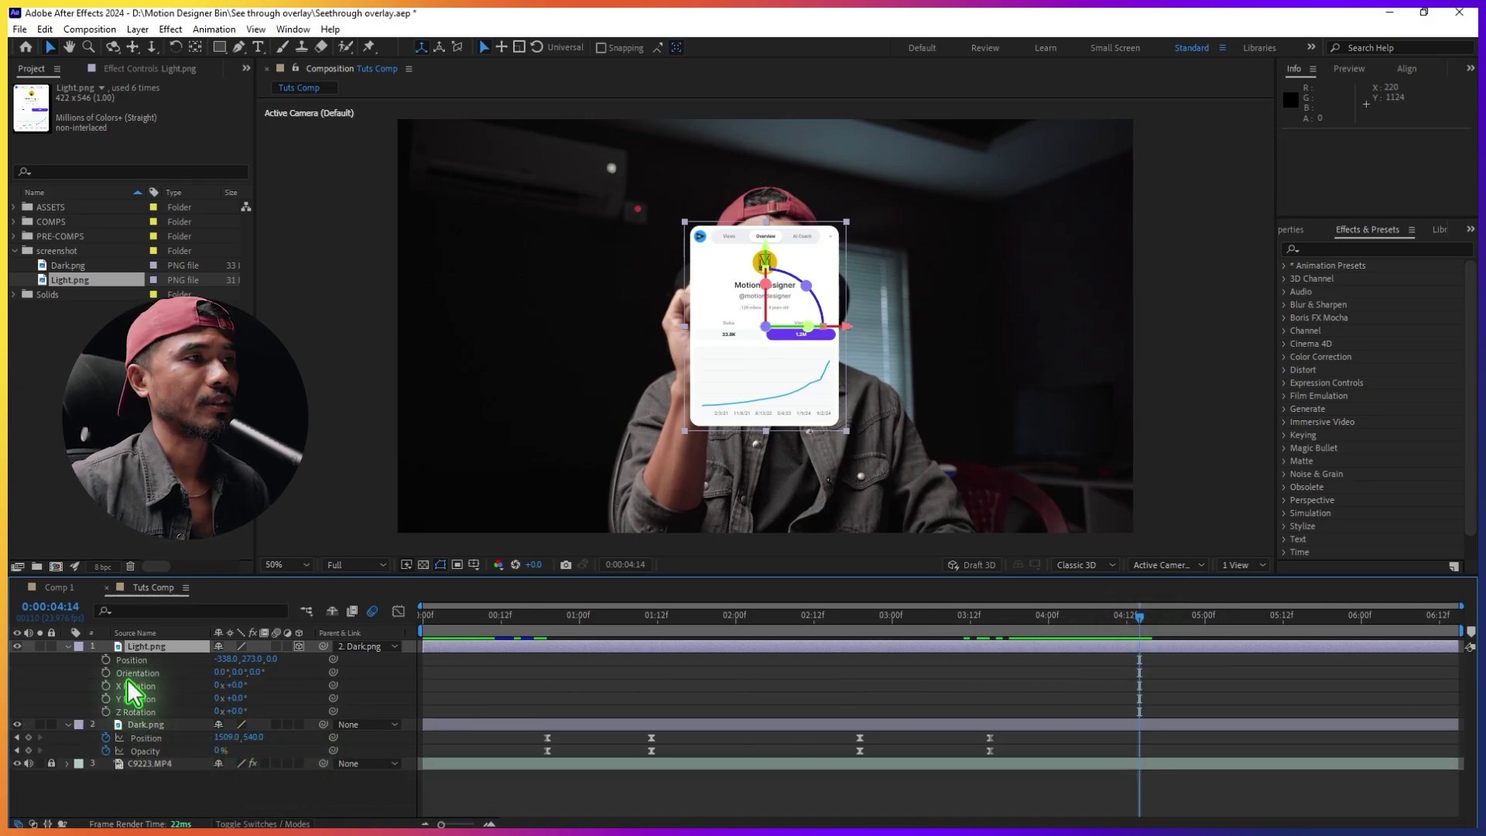
pyautogui.click(106, 660)
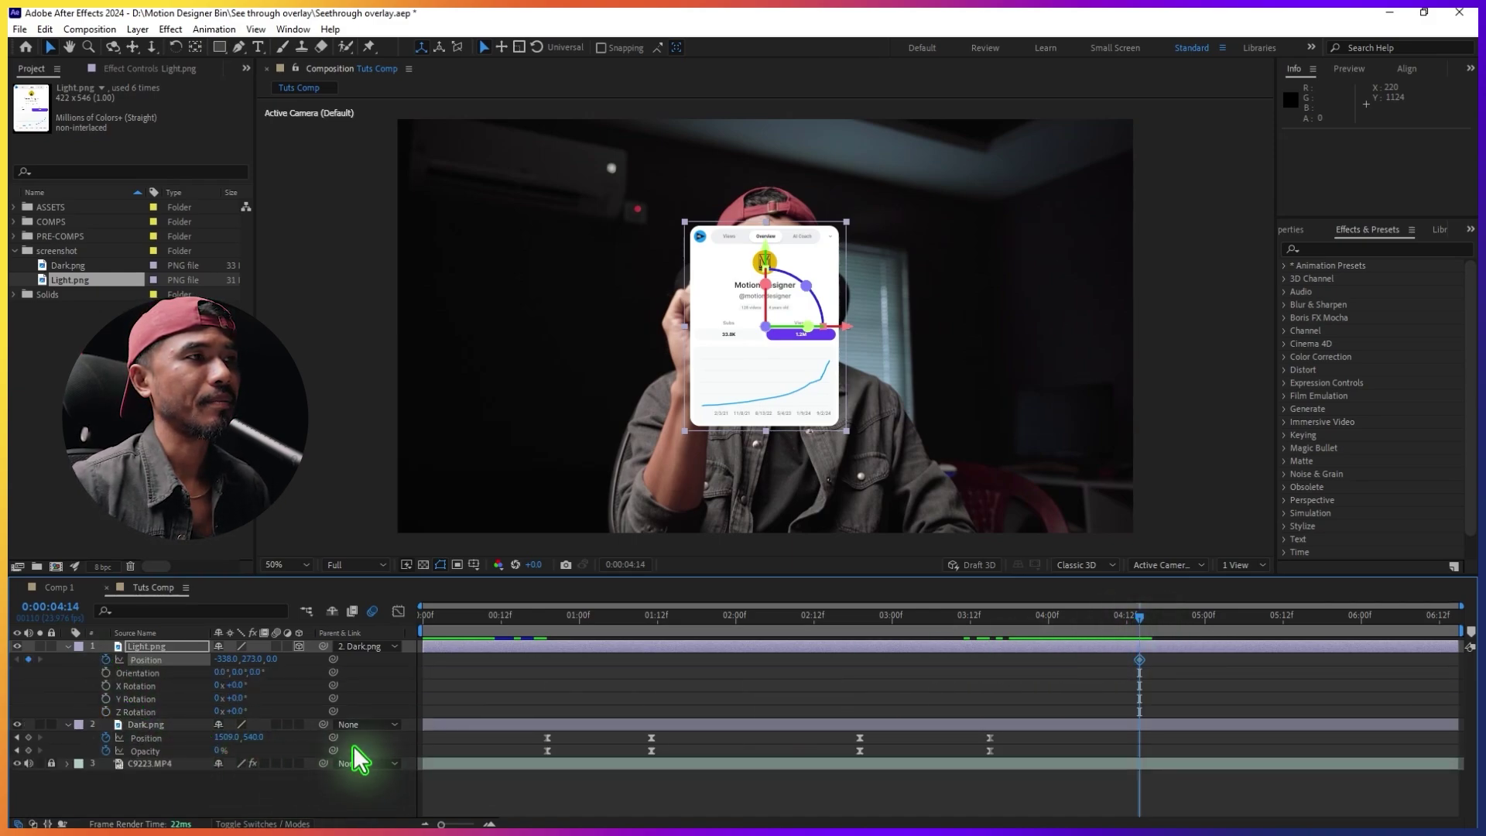
pyautogui.click(140, 699)
pyautogui.click(106, 698)
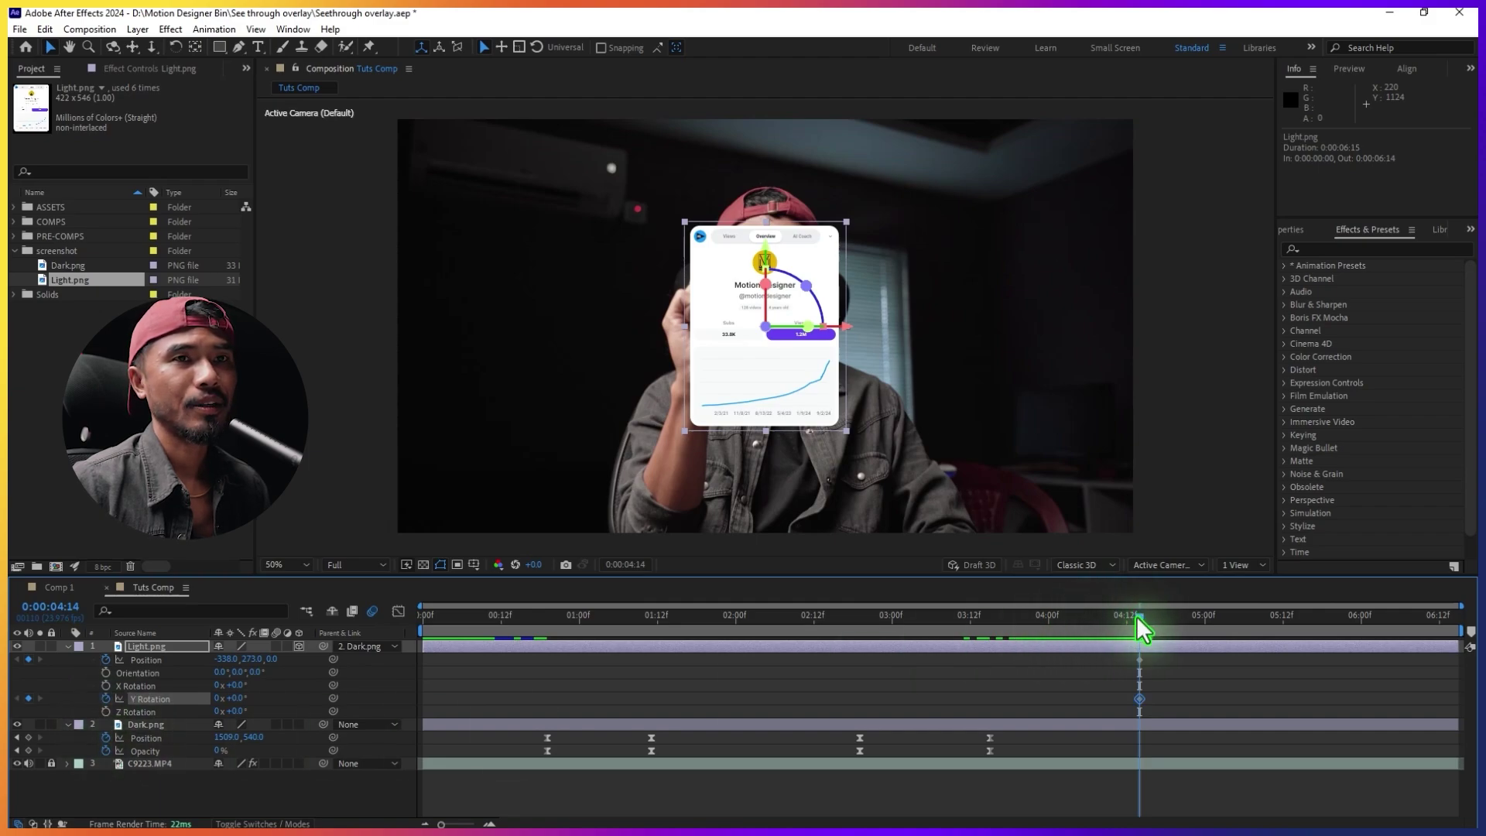
# At 5:01 move the card to Z -1117 with one full Y rotation, eased in.
pyautogui.moveTo(1145, 619); pyautogui.dragTo(1209, 628)
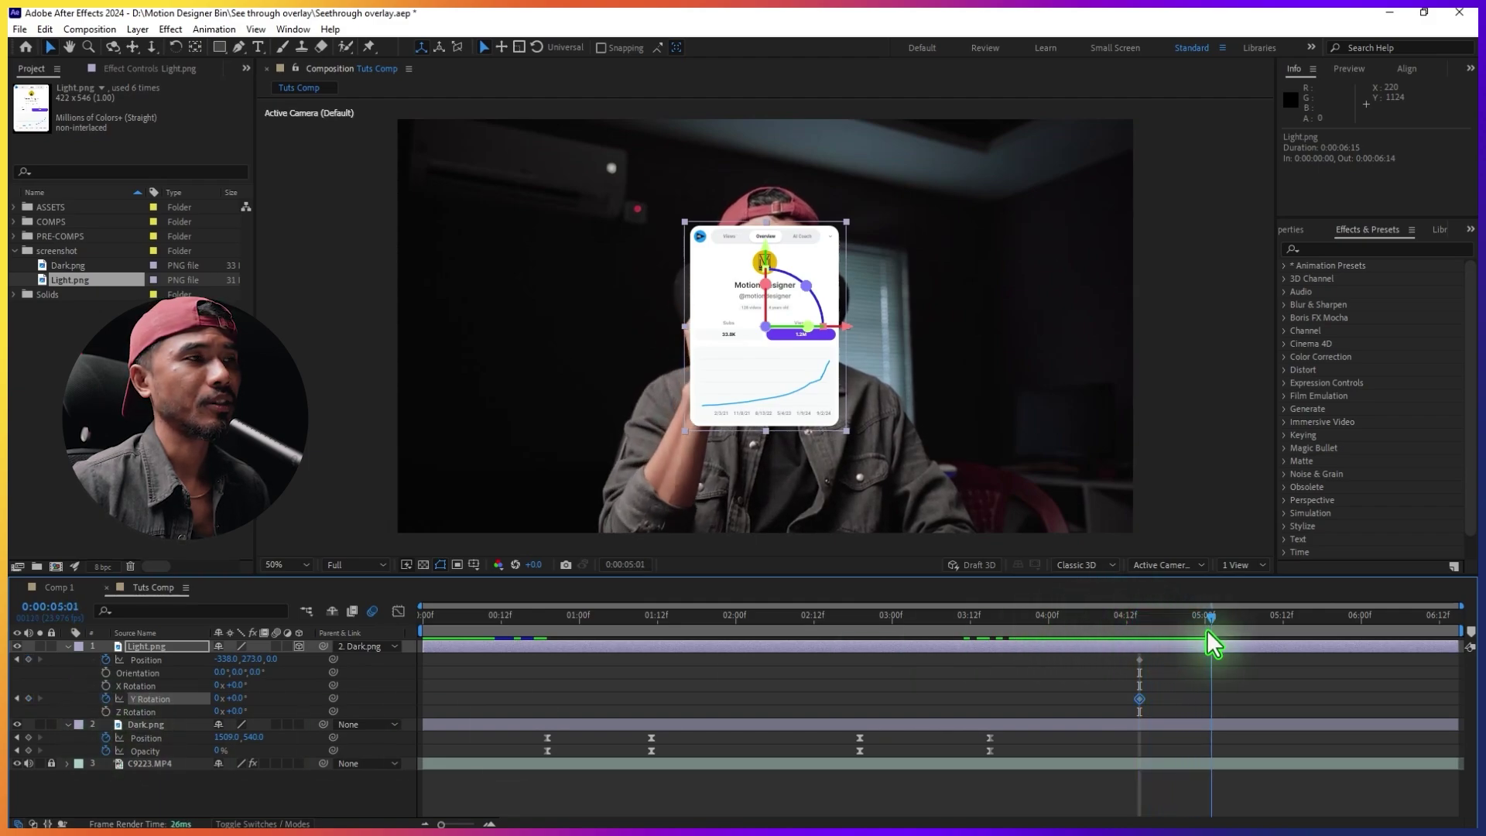
pyautogui.moveTo(273, 660); pyautogui.dragTo(384, 666)
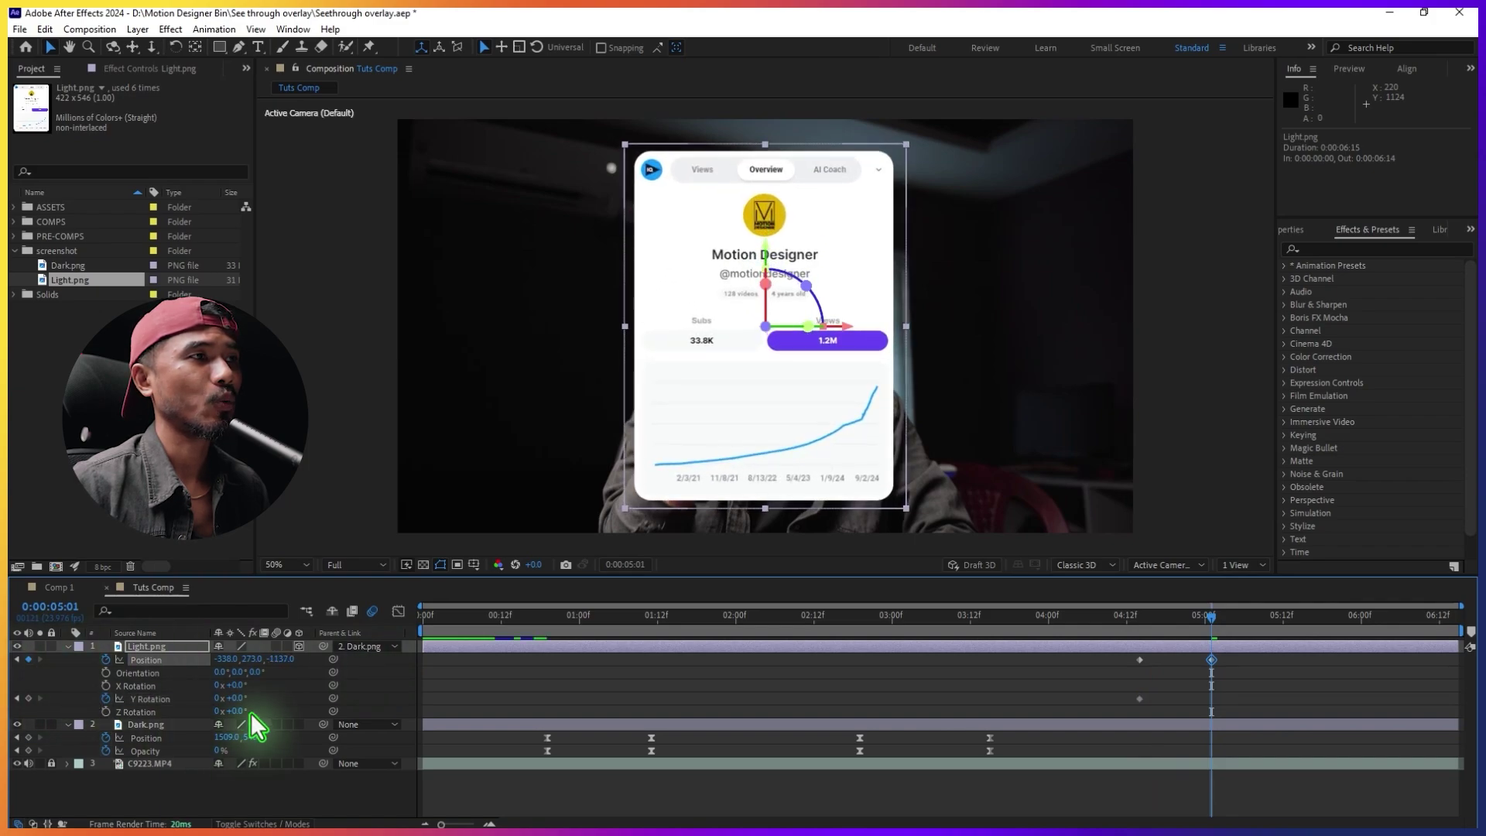
pyautogui.click(218, 698)
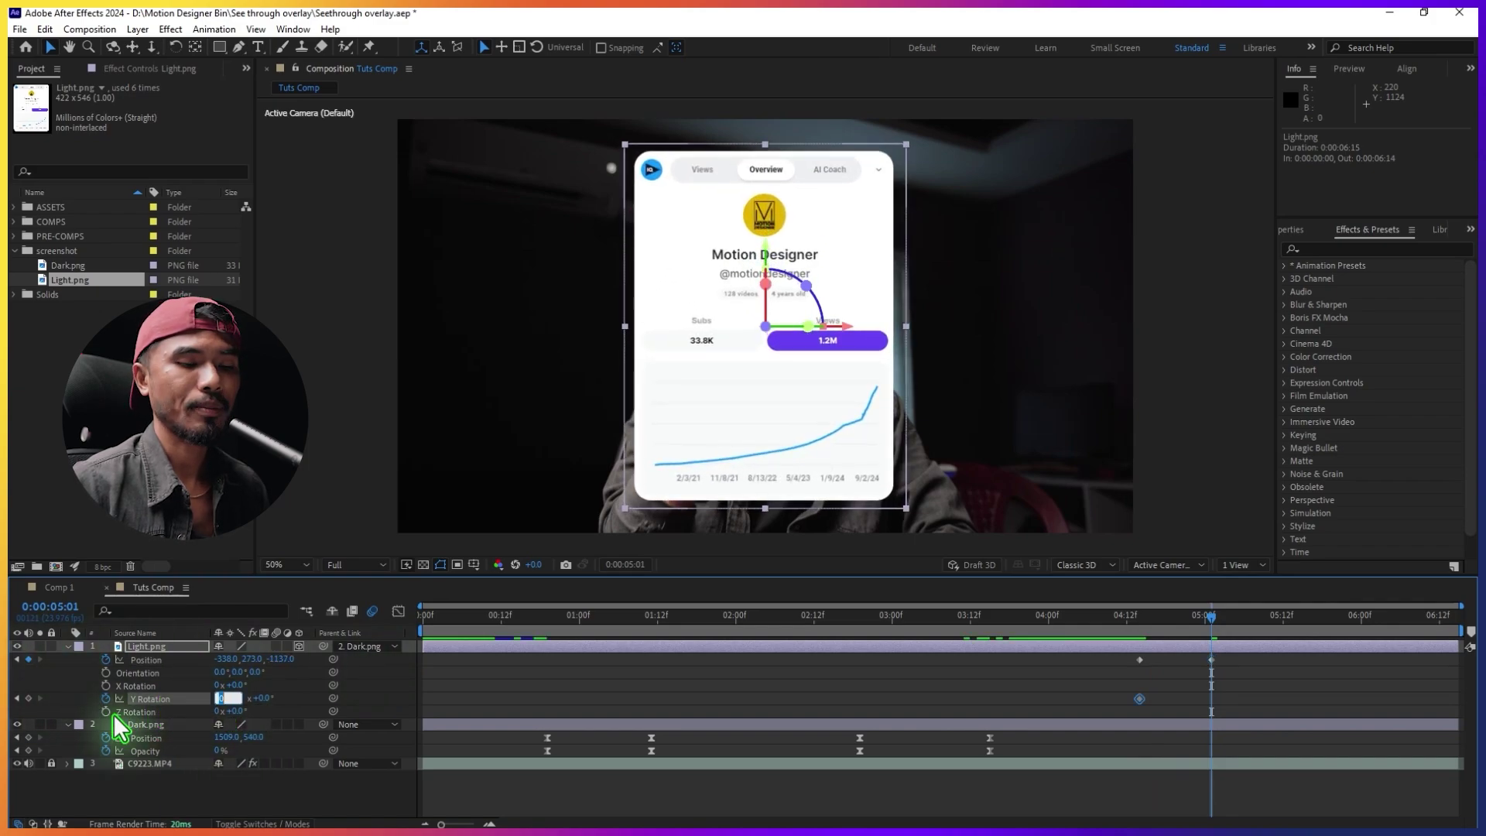
pyautogui.write('1')
pyautogui.press('Return')
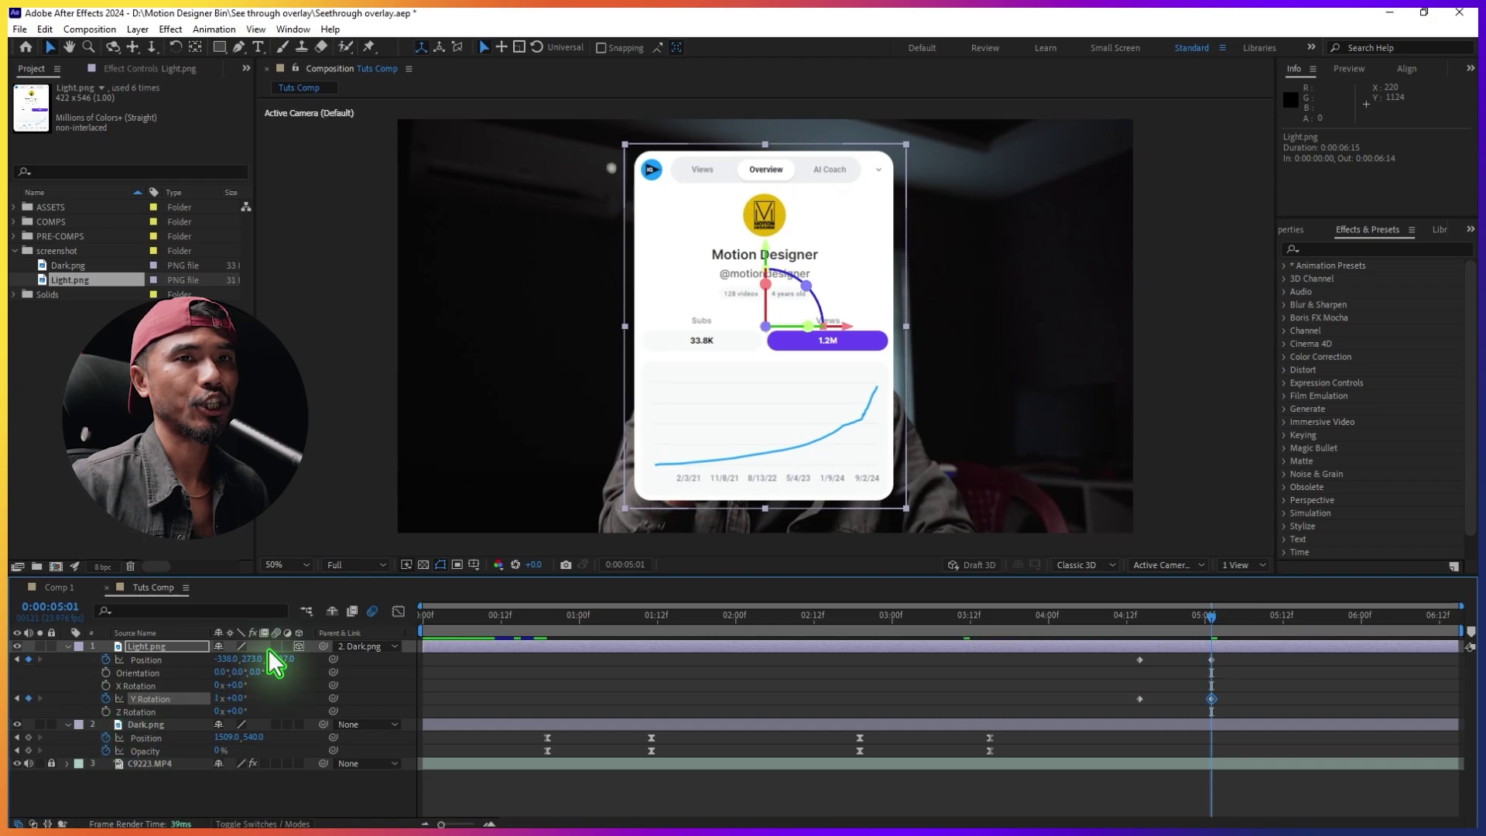
pyautogui.moveTo(1112, 718); pyautogui.dragTo(1115, 718)
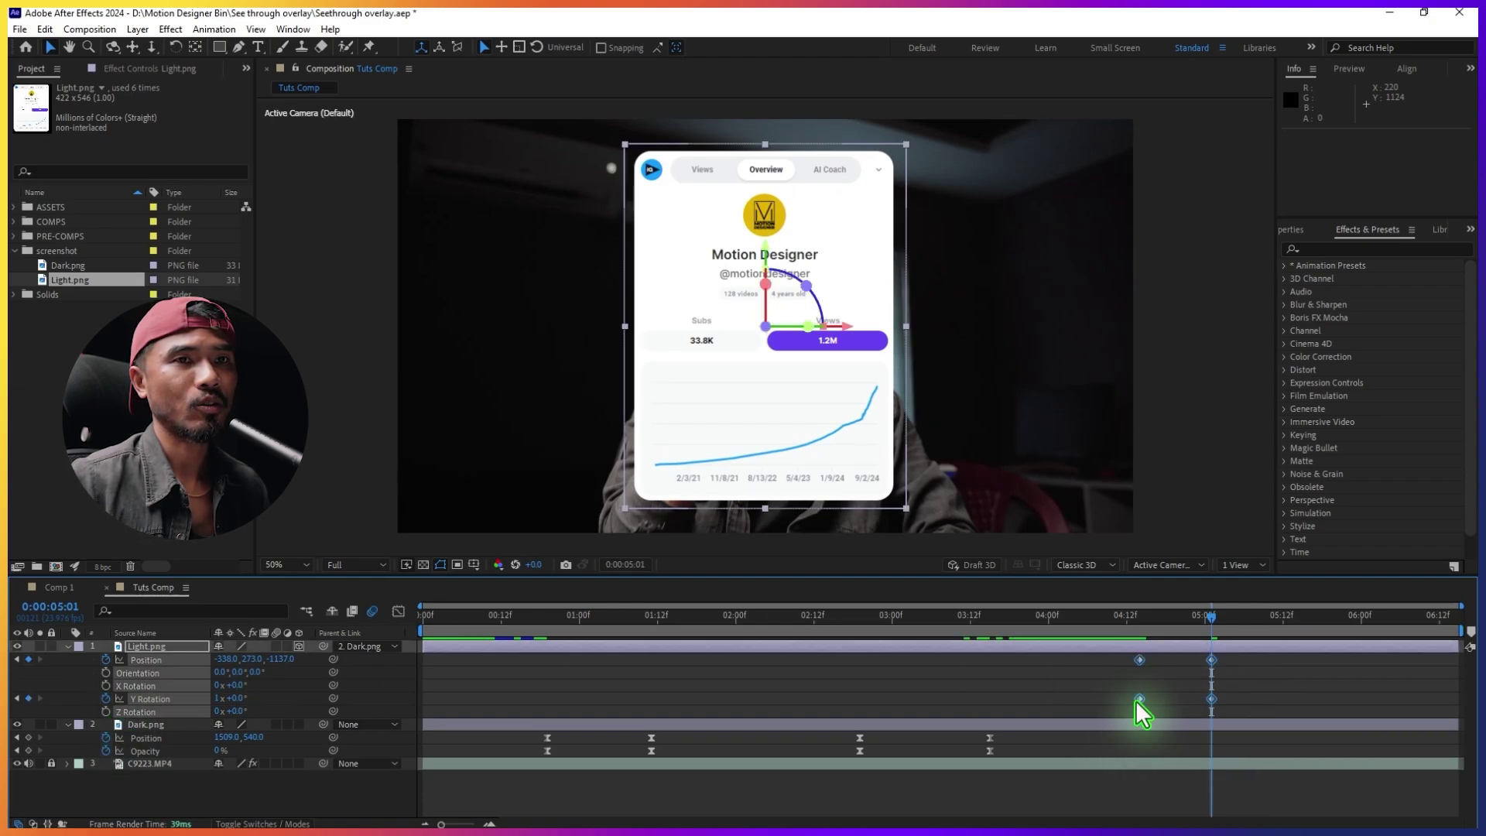
pyautogui.rightClick(1136, 698)
pyautogui.moveTo(1172, 688)
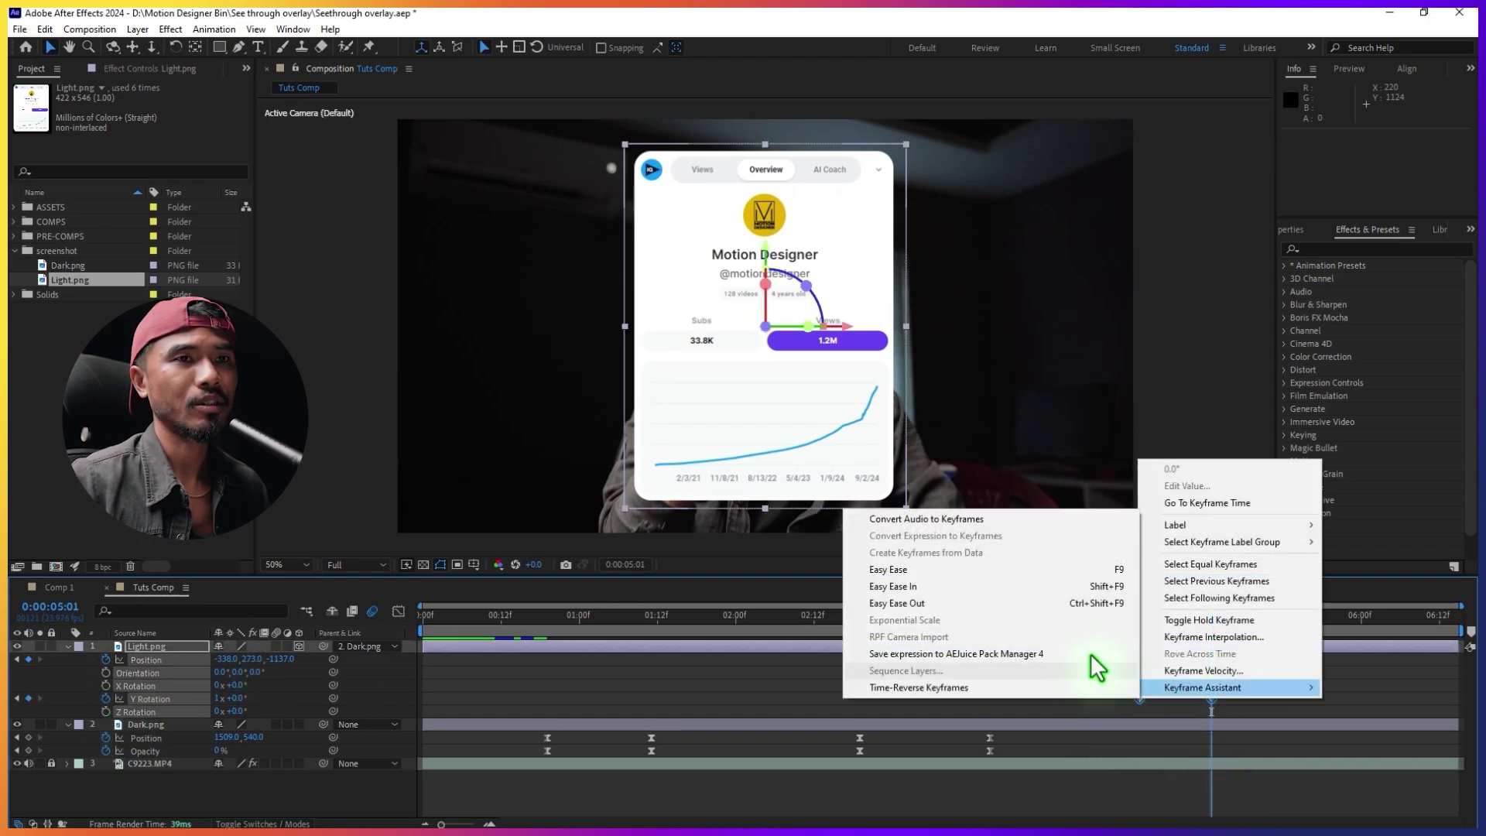
pyautogui.click(890, 586)
pyautogui.click(398, 611)
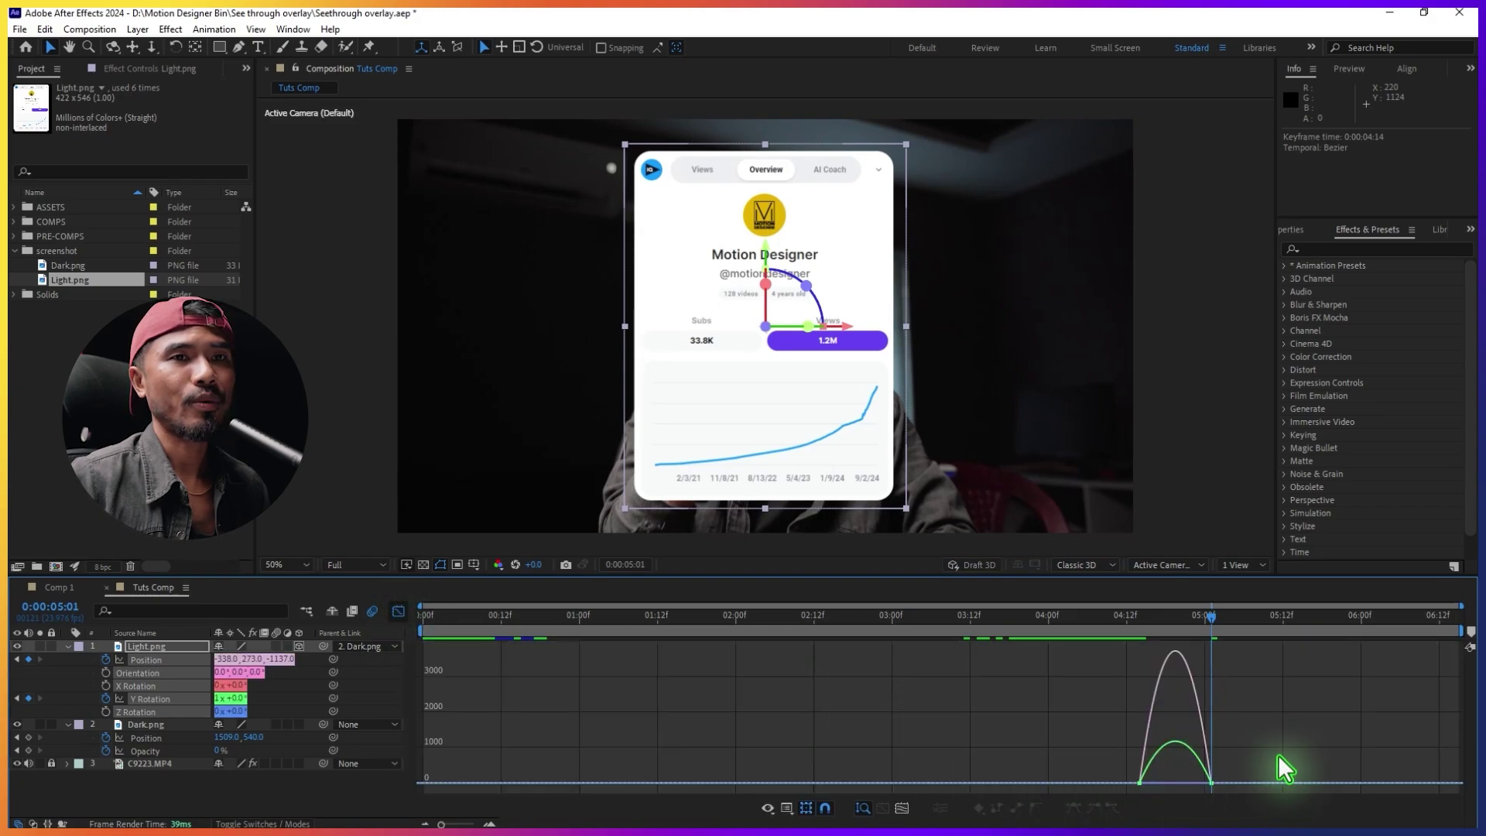
# Increase the final keyframe's ease influence and preview the spin.
pyautogui.moveTo(1199, 778); pyautogui.dragTo(1173, 777)
pyautogui.click(398, 609)
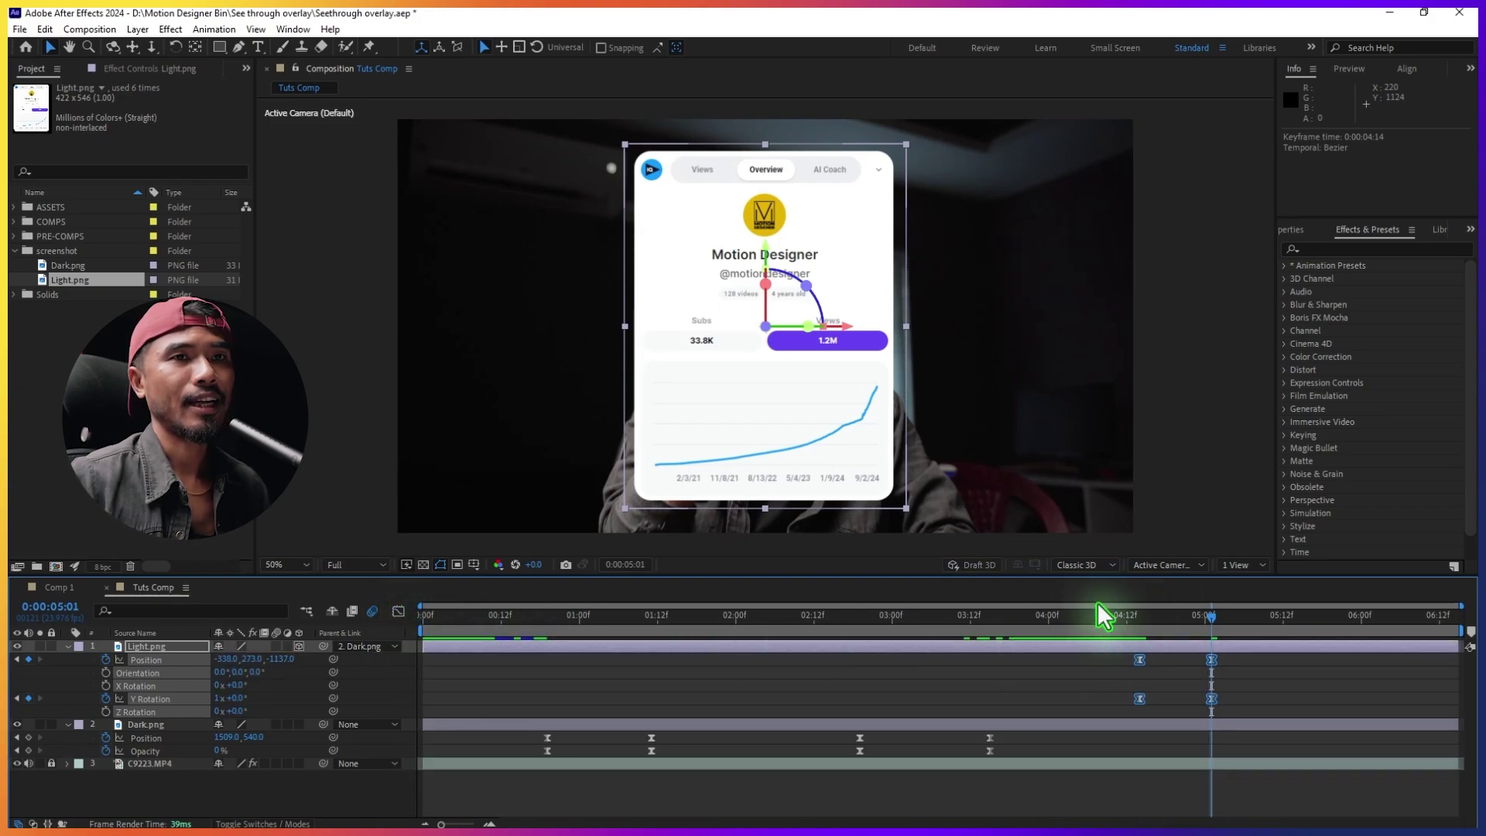
pyautogui.press('space')
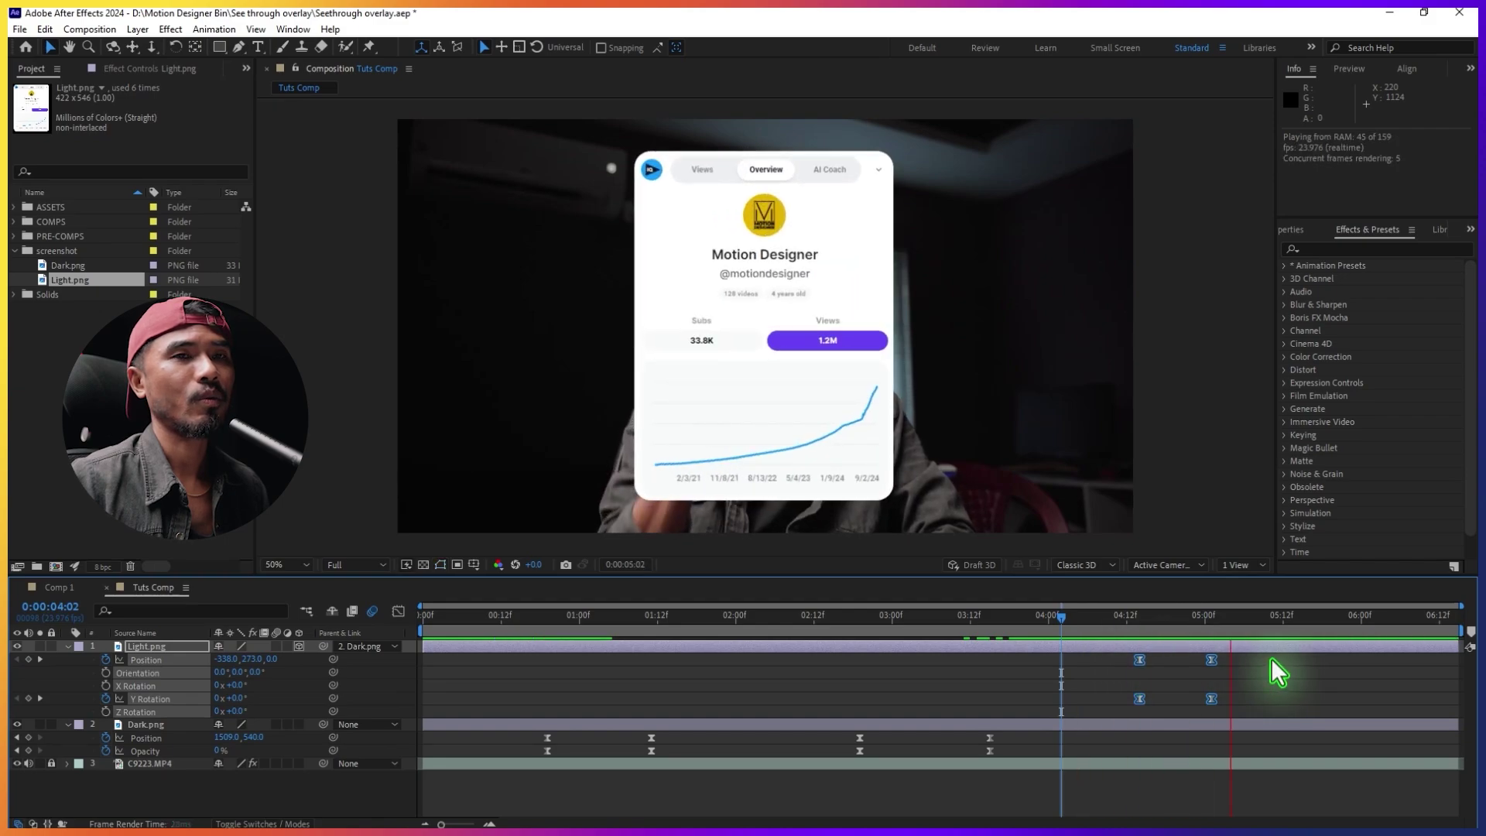
pyautogui.click(1144, 623)
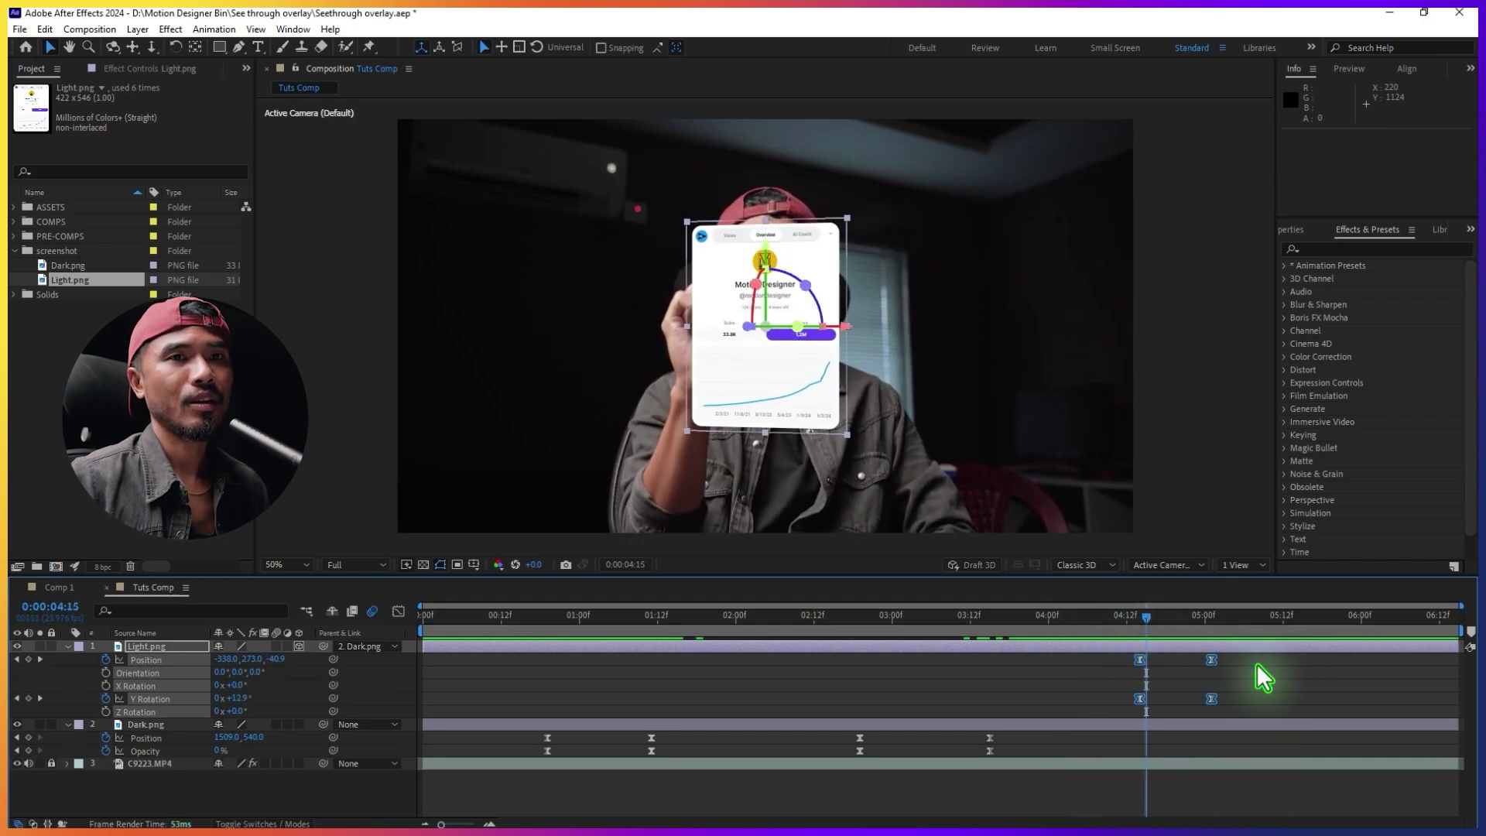
# Shift the end Position and Y Rotation keyframes later to about 0:00:05:11 and preview.
pyautogui.moveTo(1256, 658); pyautogui.dragTo(1277, 698)
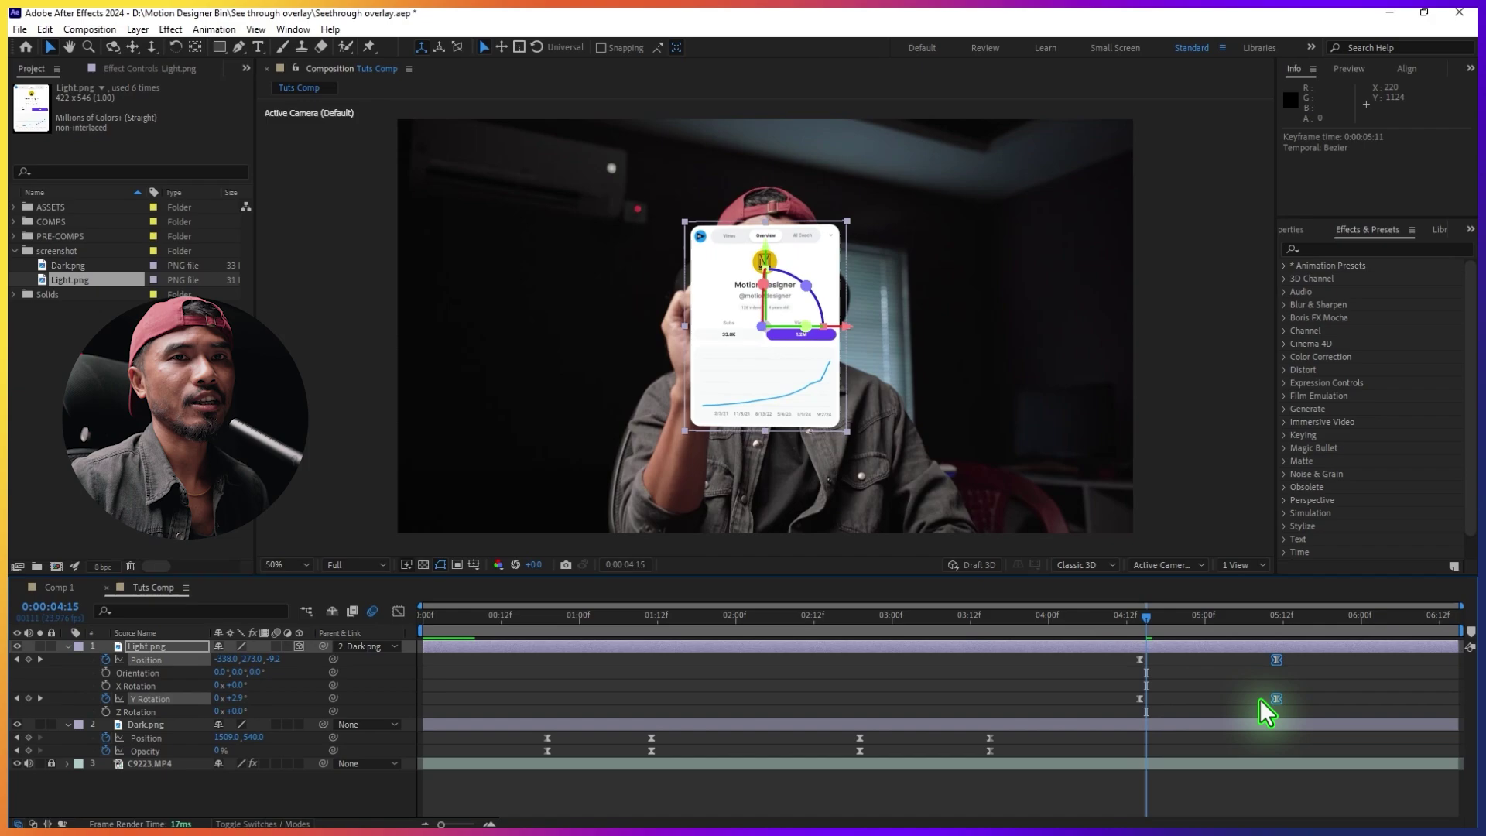
pyautogui.press('space')
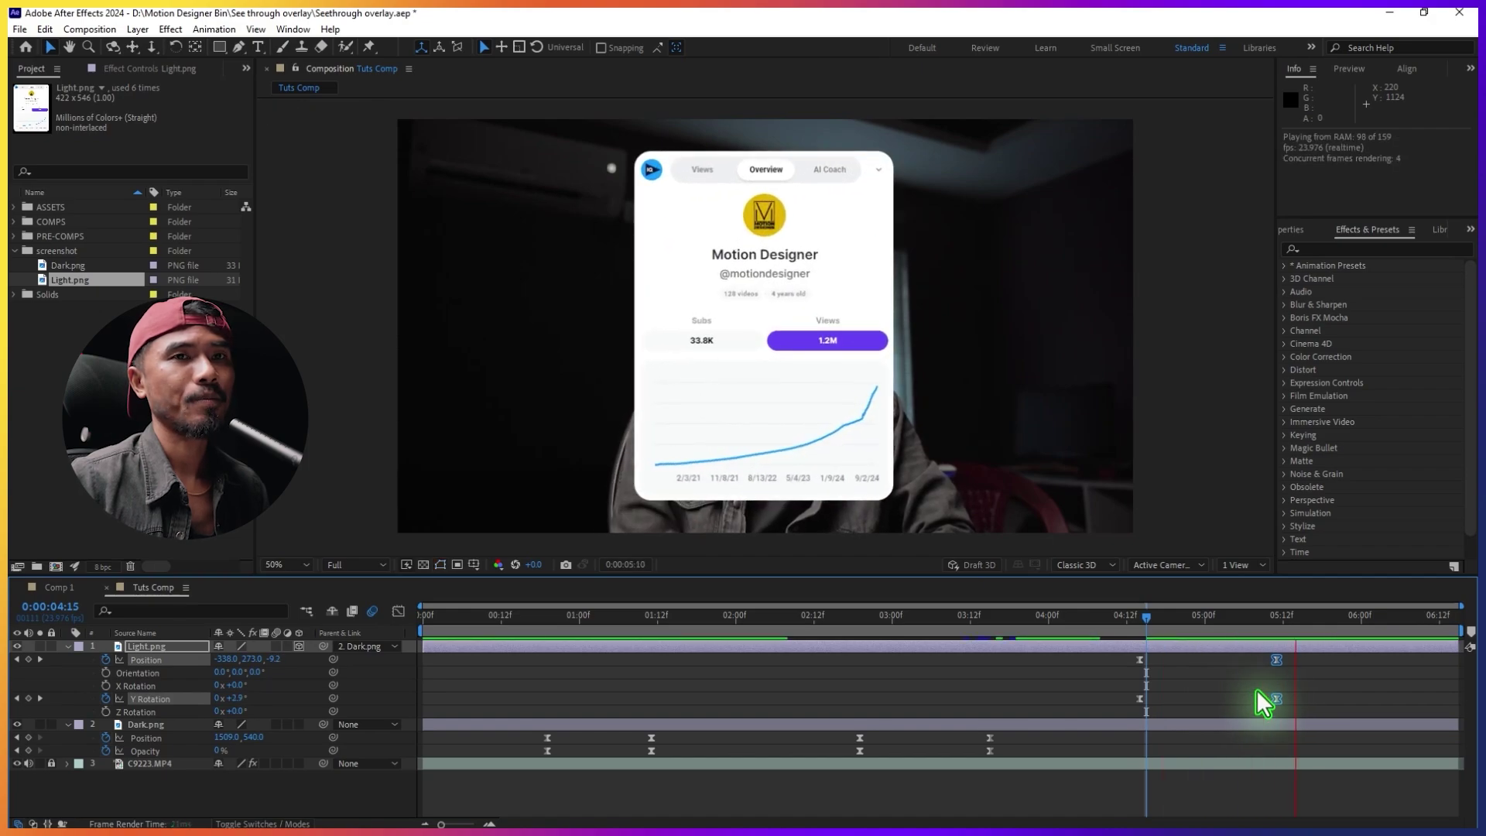
pyautogui.click(1114, 623)
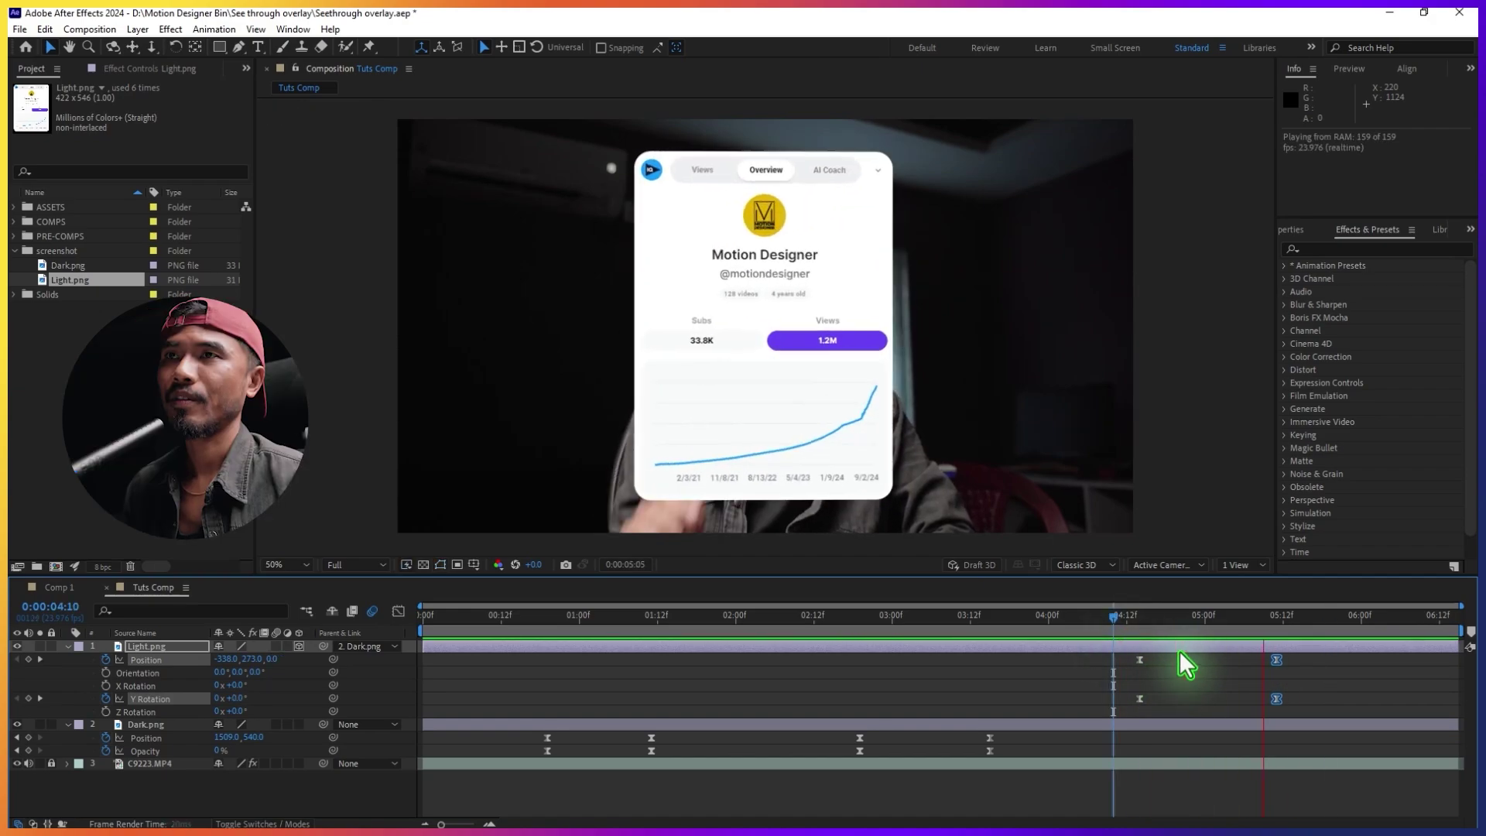
pyautogui.press('space')
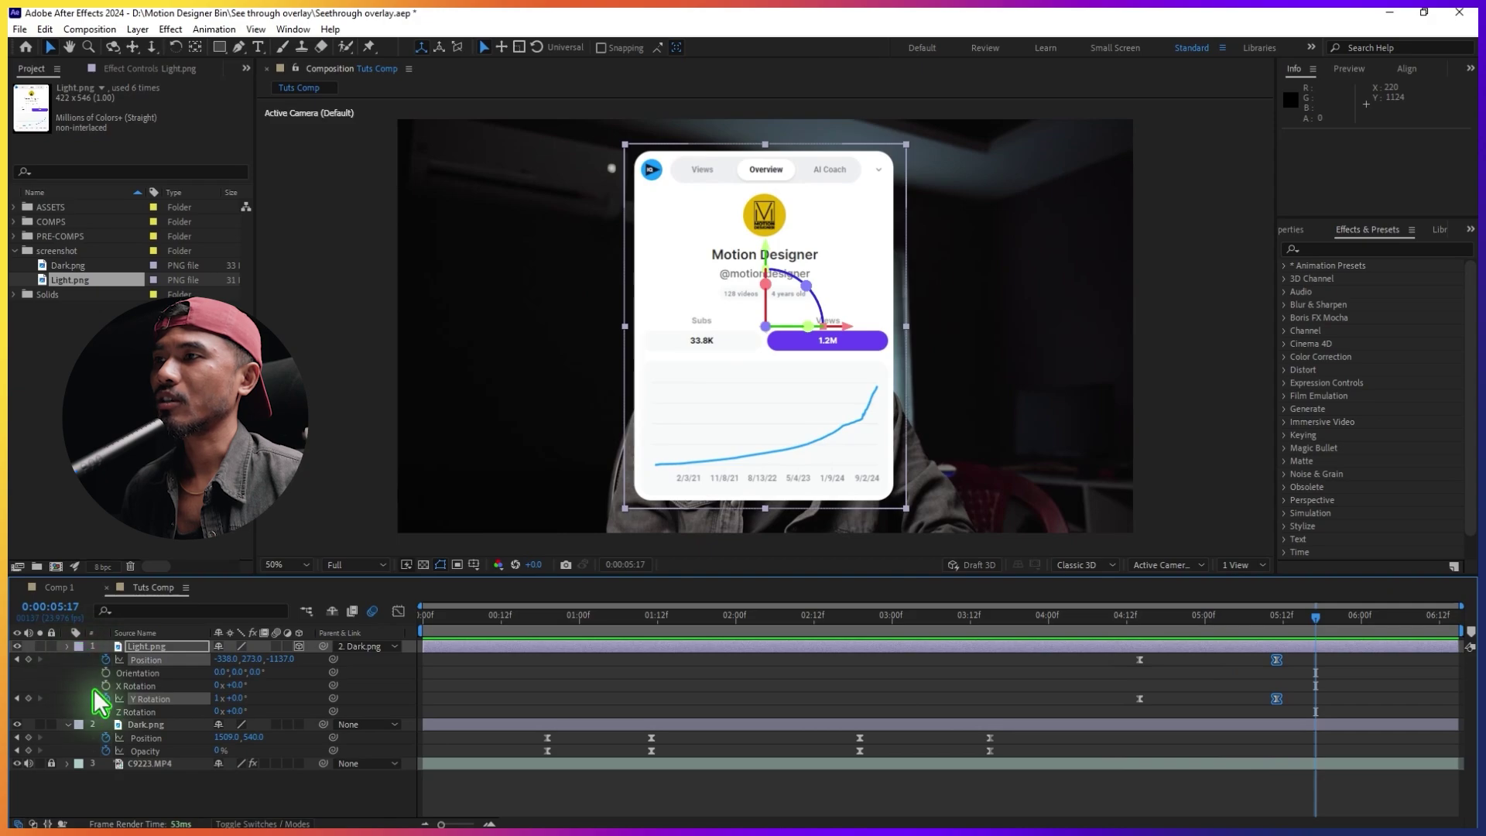
# Enable motion blur on the Light.png and Dark.png layers and check them at 0:00:02:04.
pyautogui.press('u')
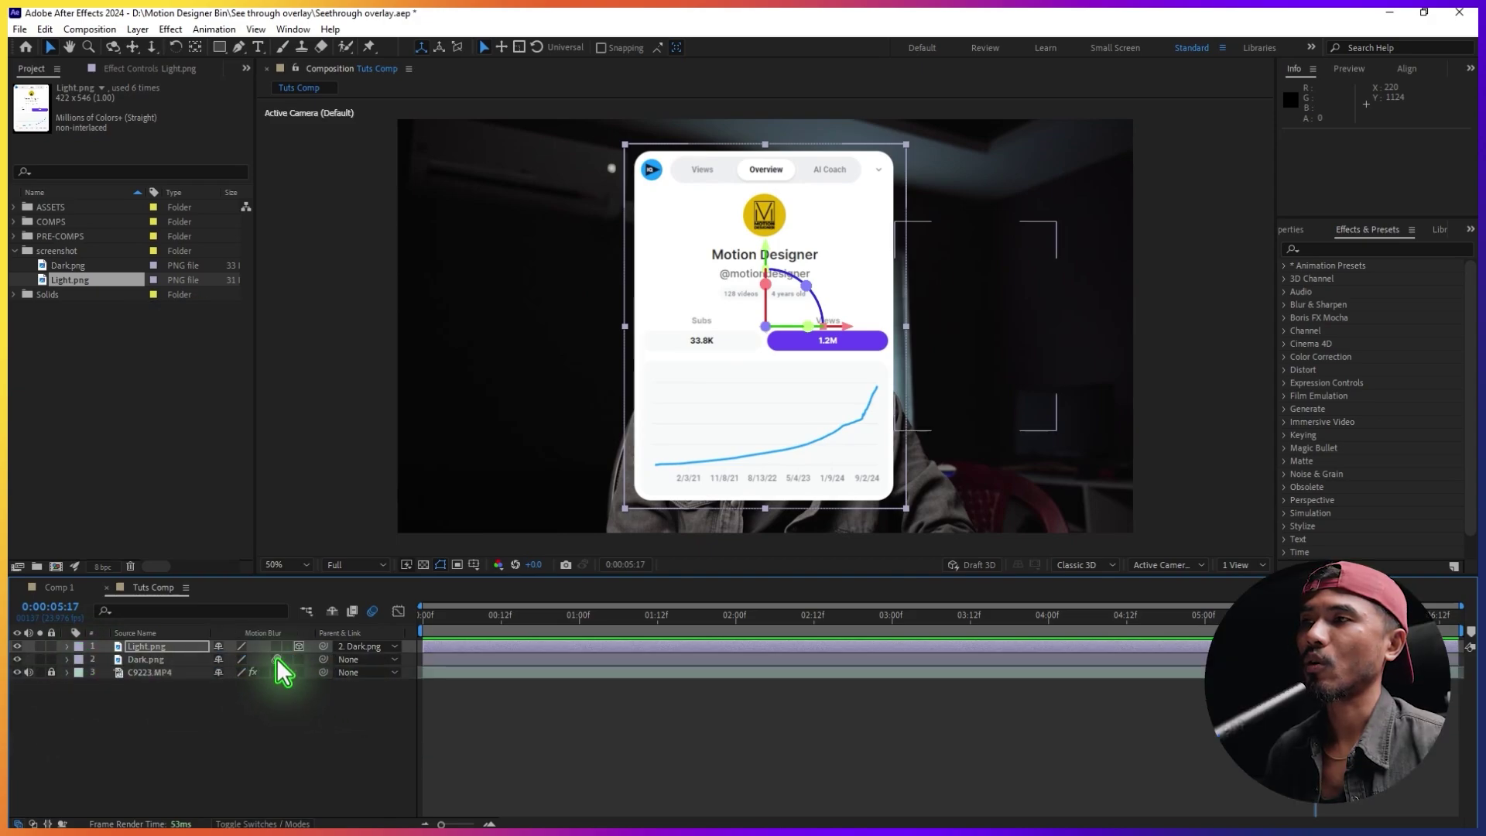
pyautogui.moveTo(277, 658); pyautogui.dragTo(276, 646)
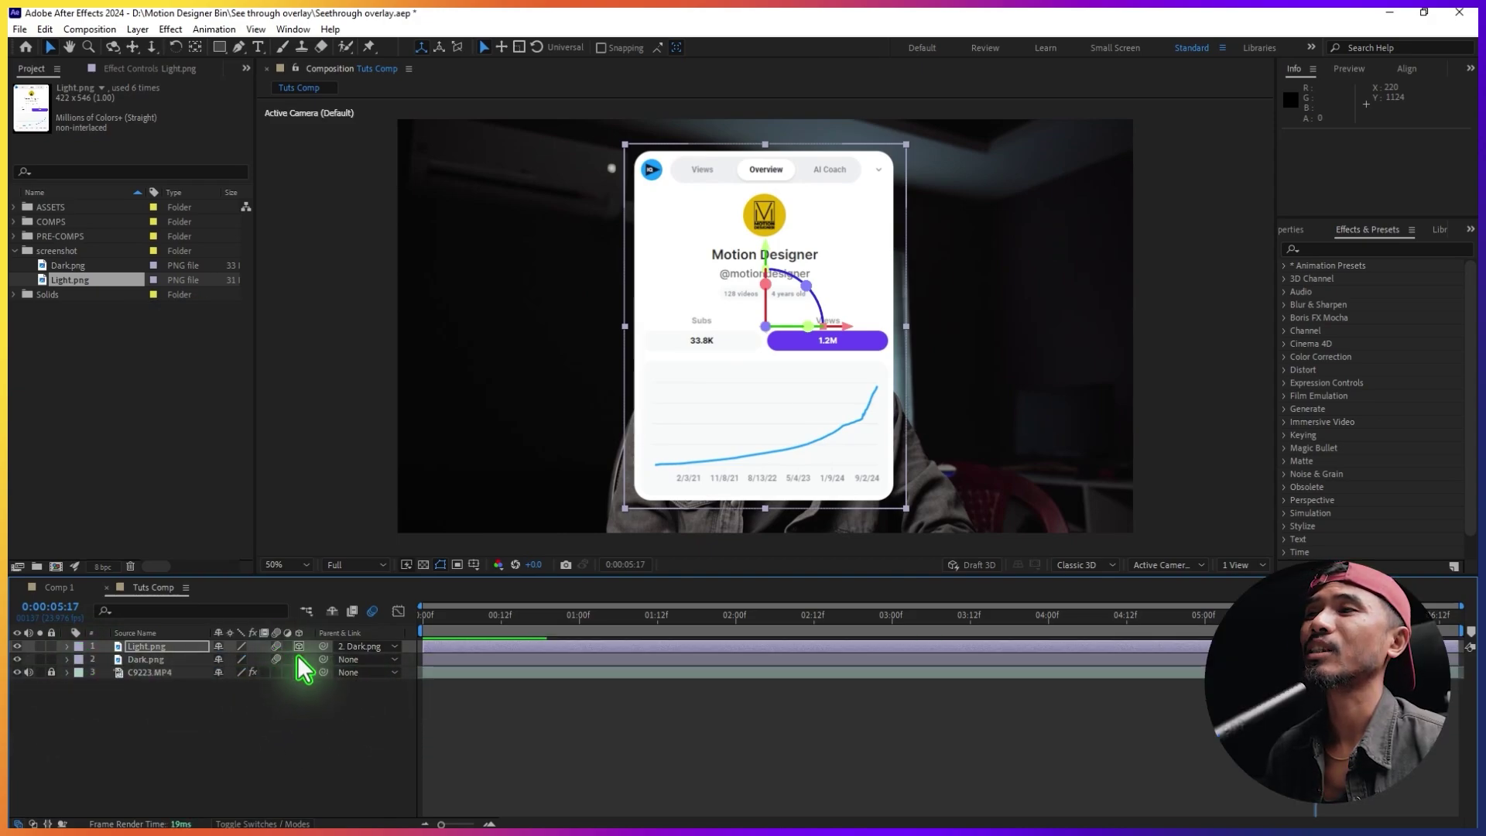
pyautogui.click(256, 823)
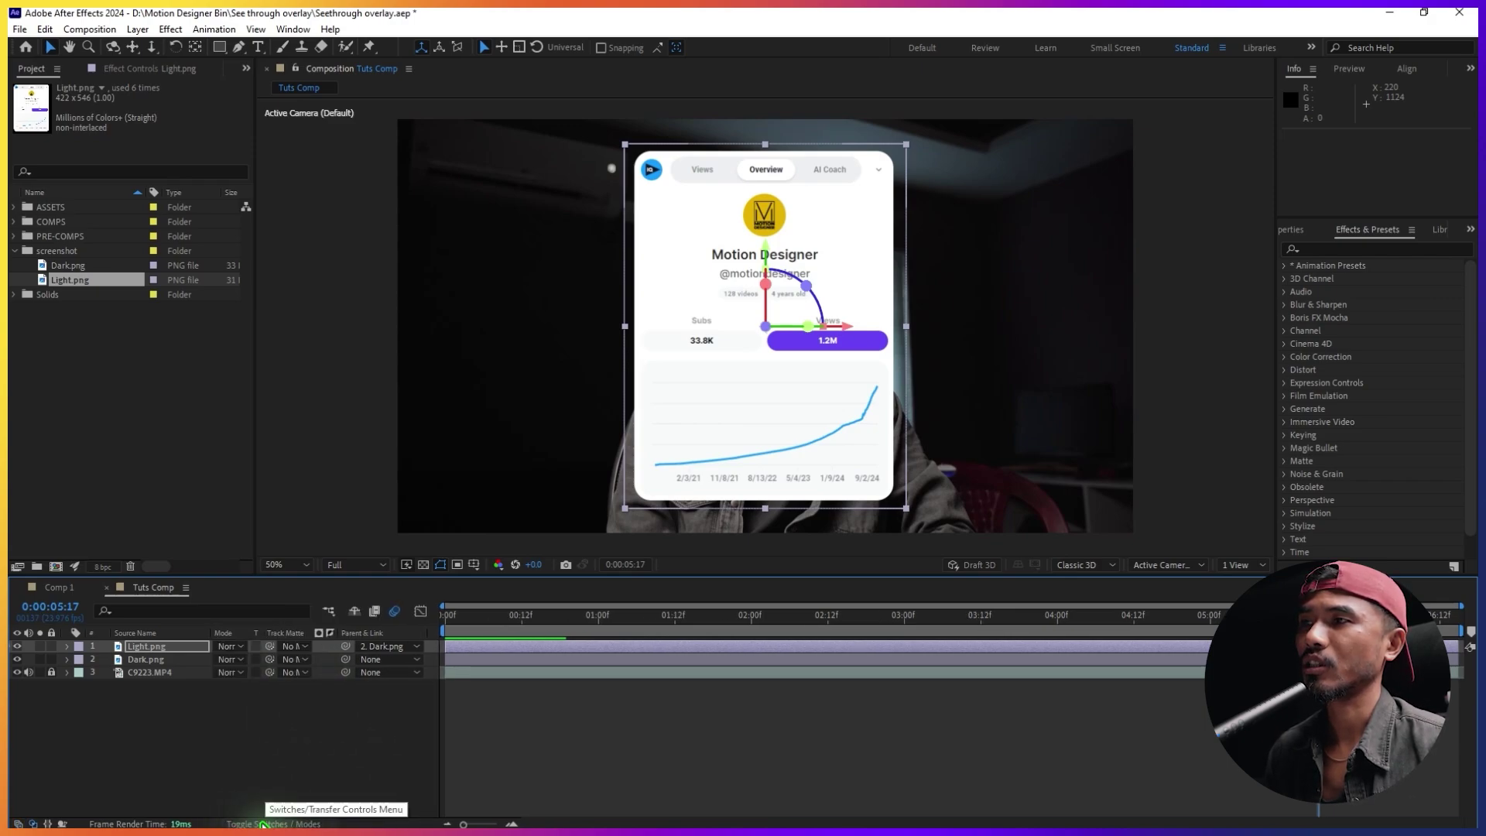
pyautogui.click(262, 824)
pyautogui.click(260, 824)
pyautogui.click(258, 824)
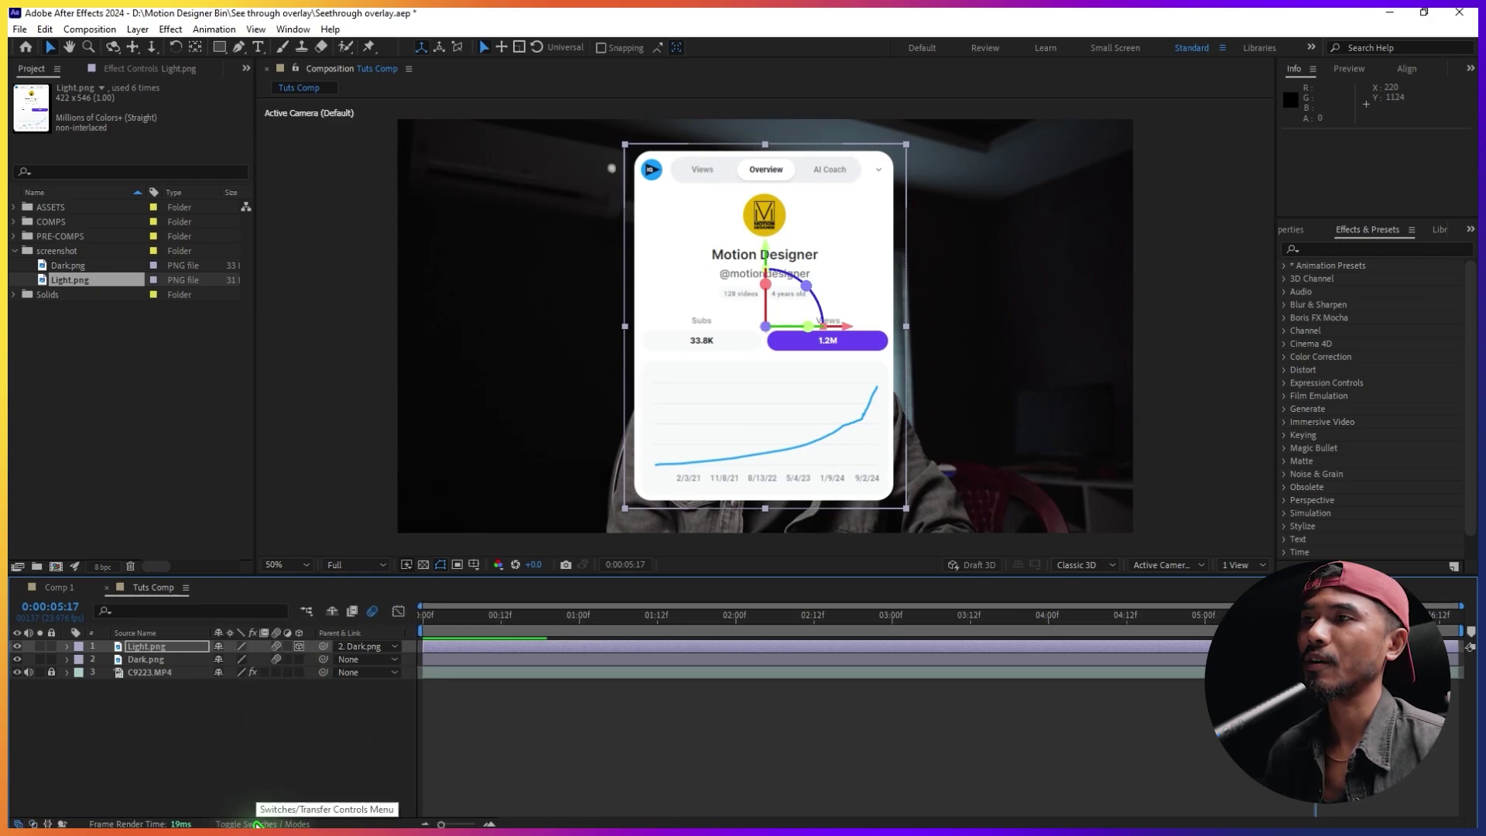
pyautogui.click(258, 824)
pyautogui.click(259, 823)
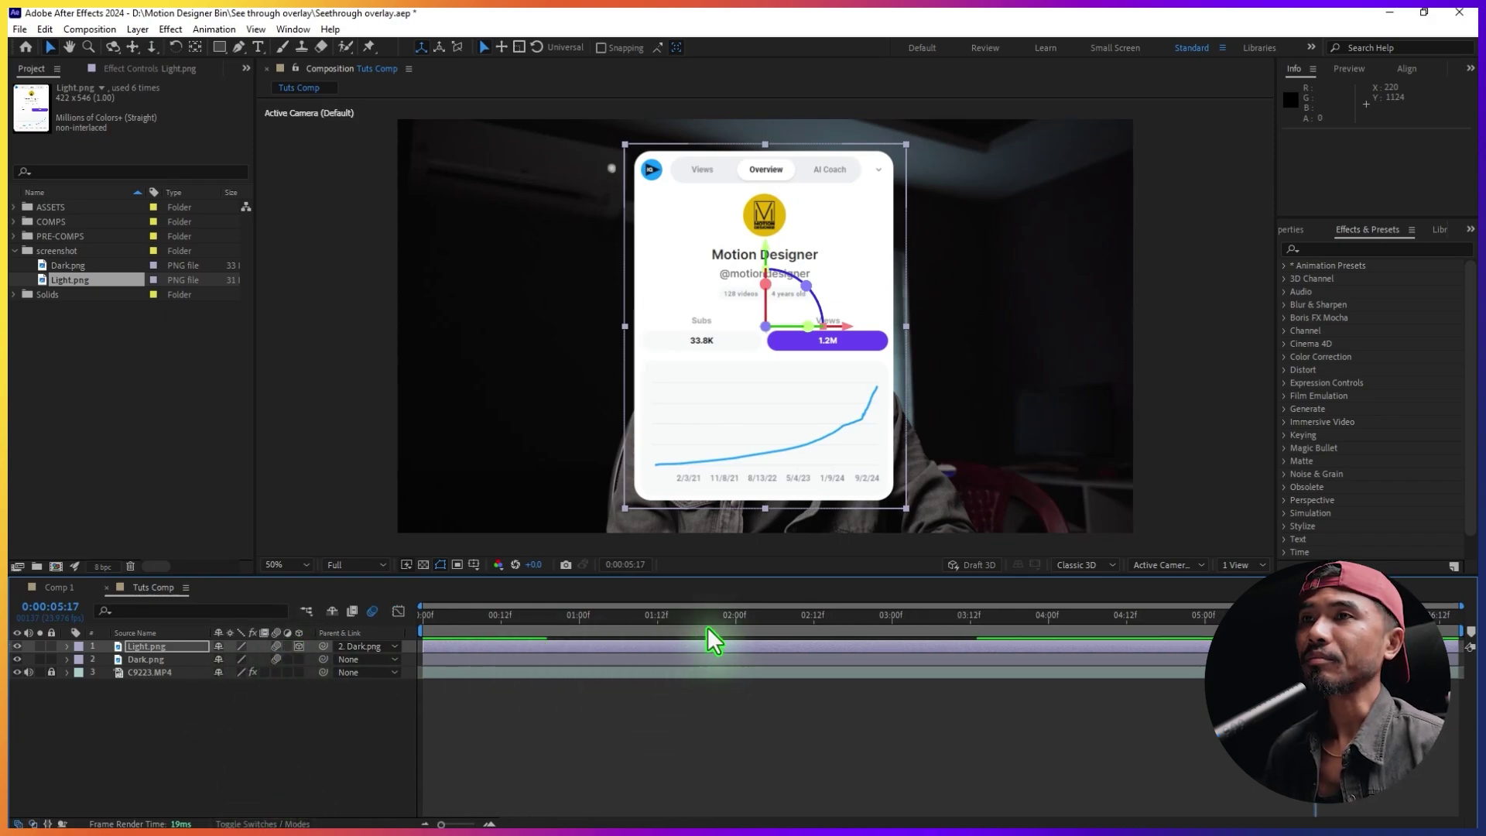
pyautogui.moveTo(708, 627); pyautogui.dragTo(761, 647)
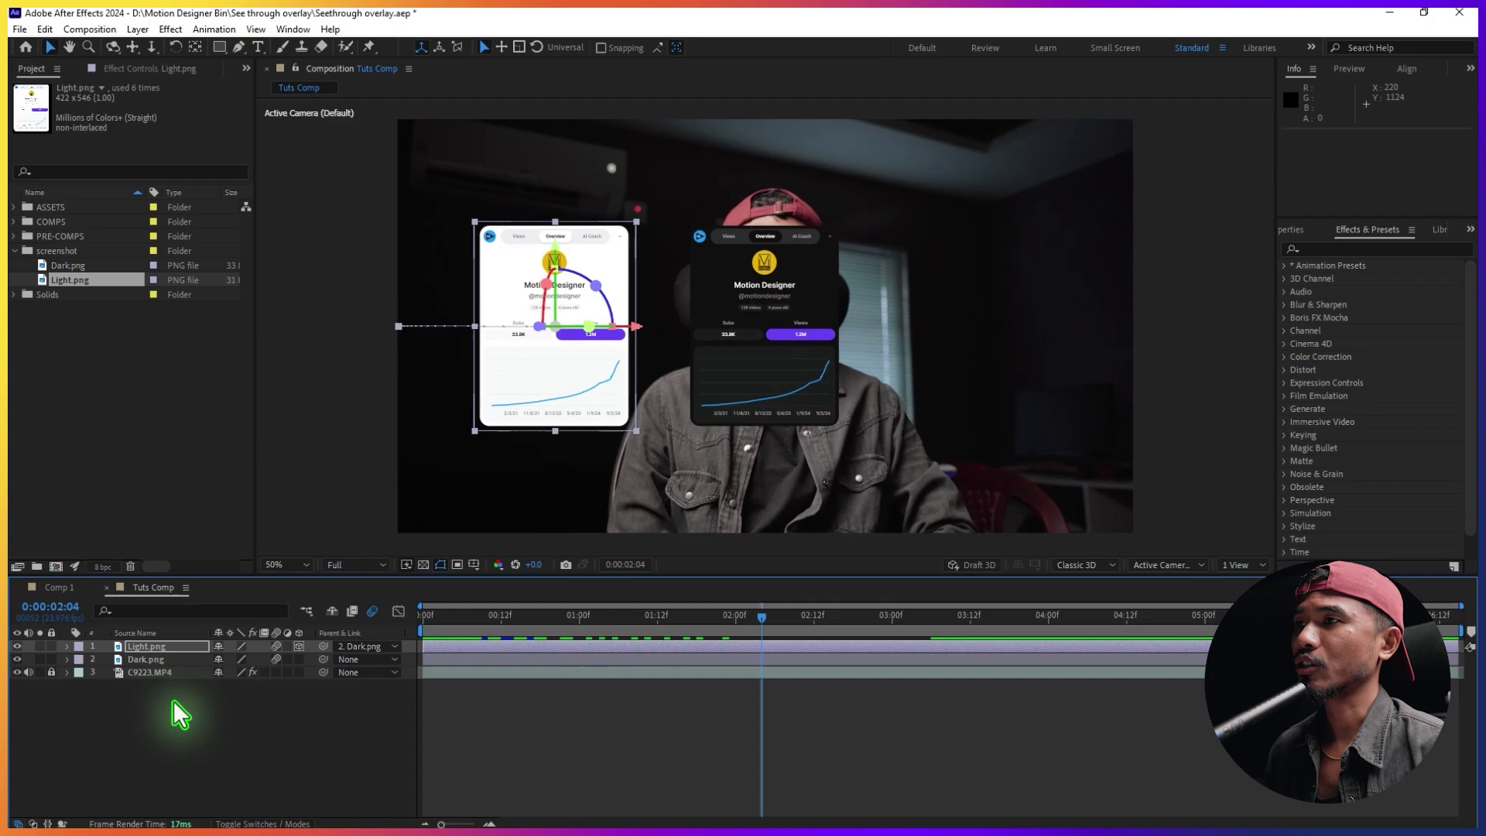
# Hide the Light.png card layer.
pyautogui.click(78, 680)
pyautogui.click(151, 647)
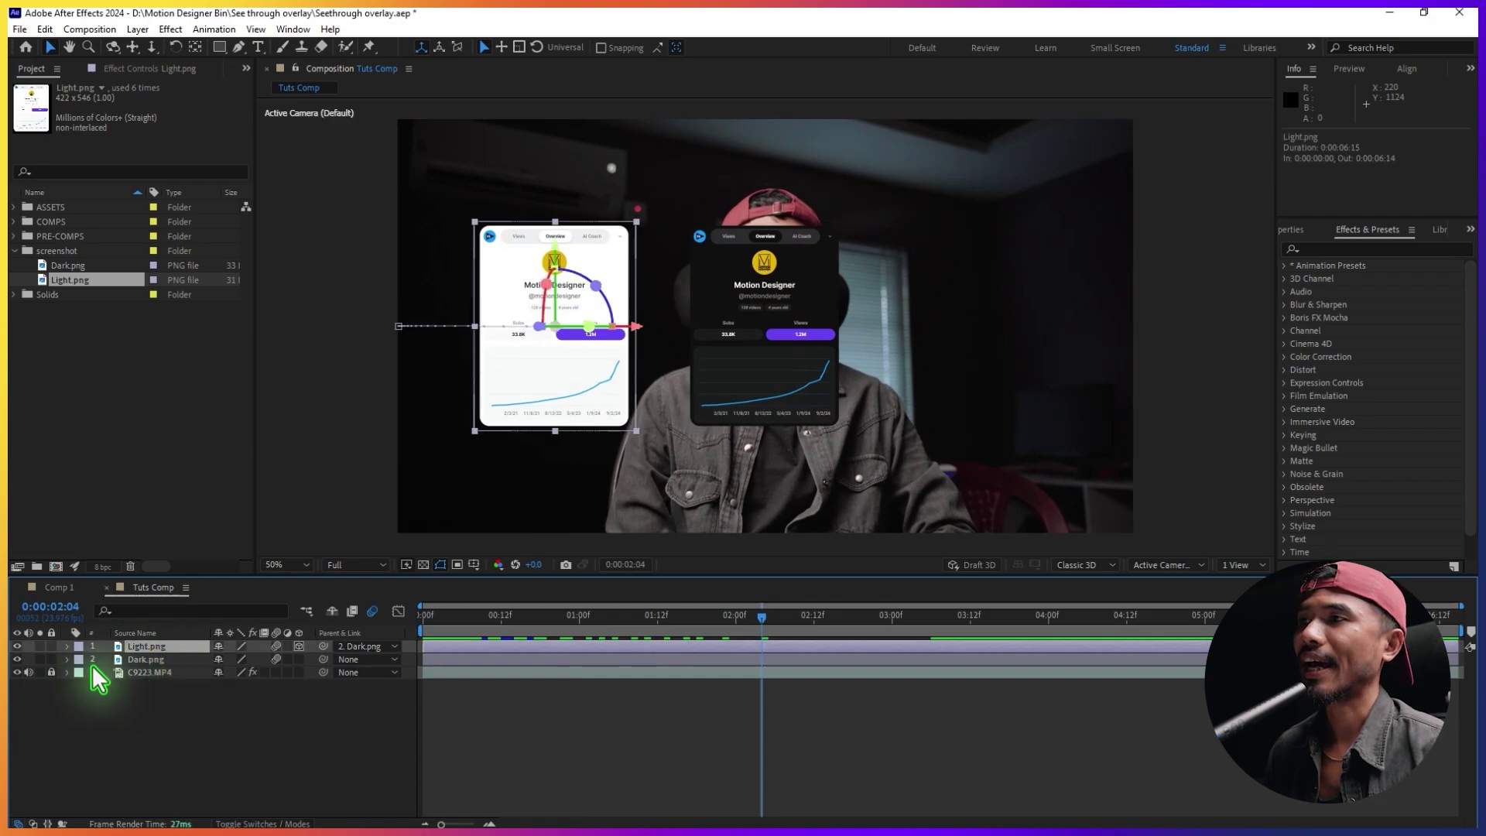
pyautogui.click(17, 646)
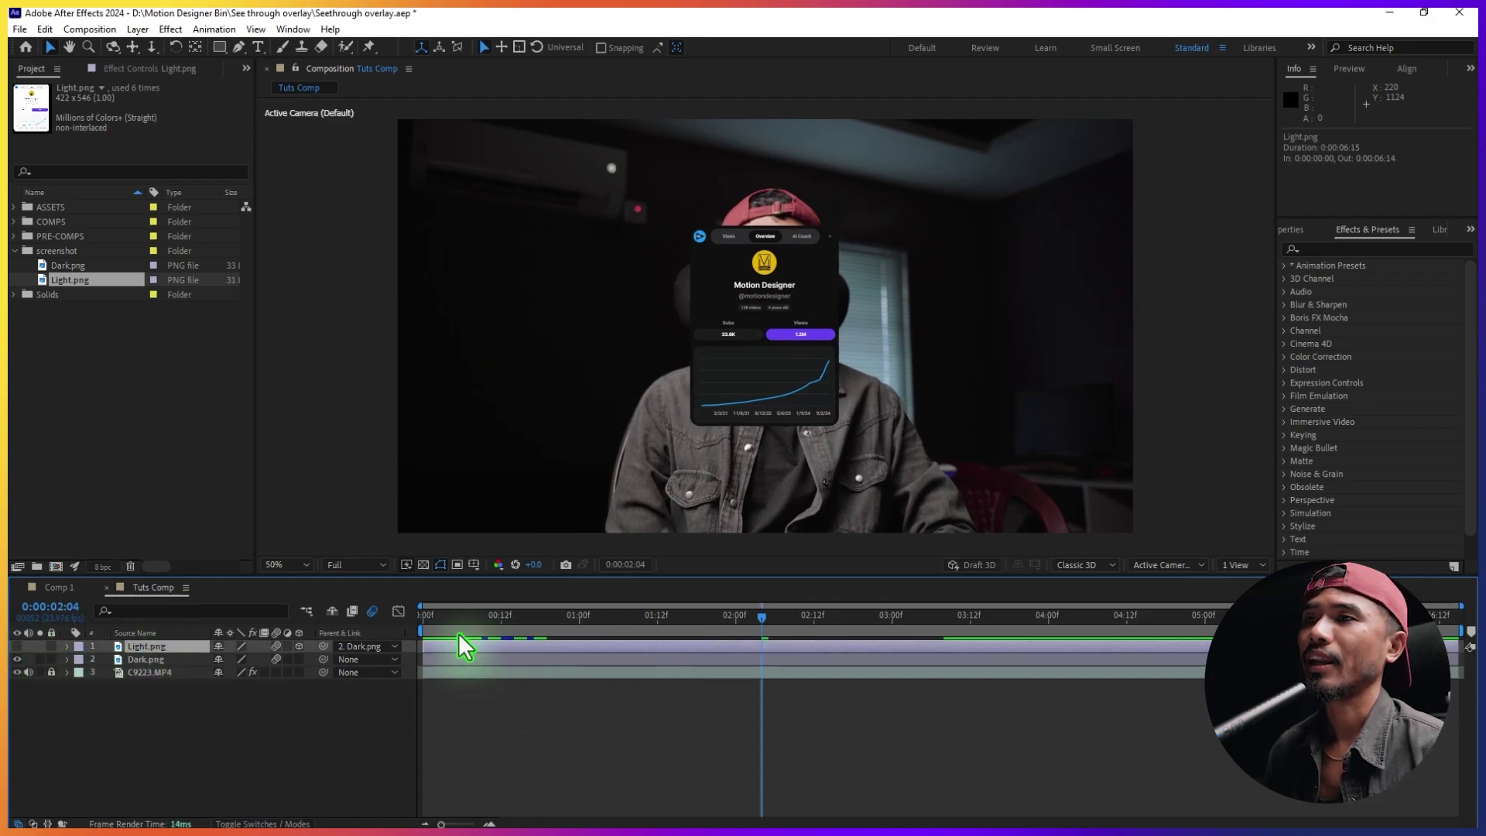
pyautogui.moveTo(462, 623); pyautogui.dragTo(677, 635)
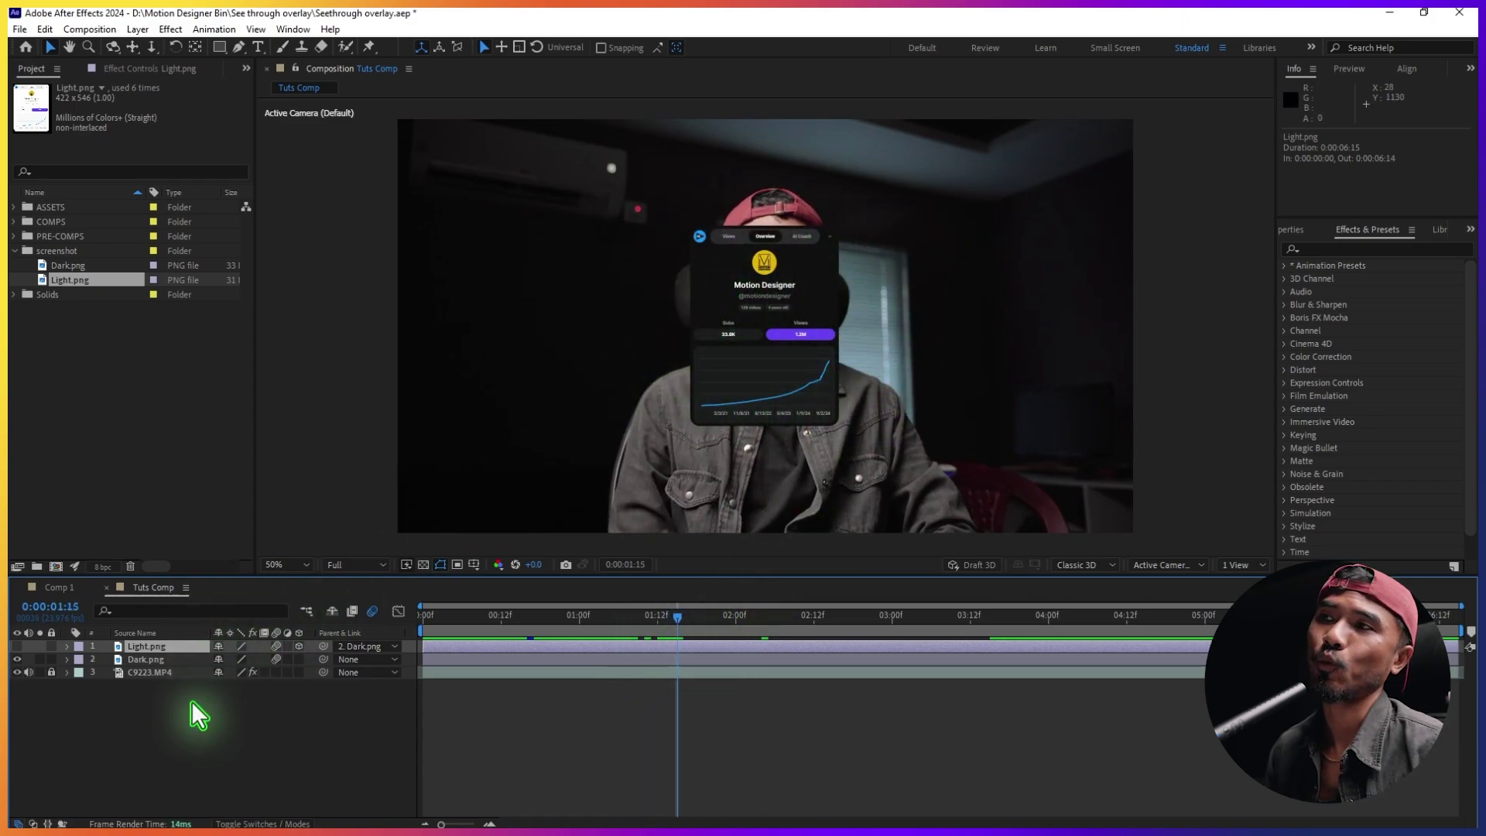
# Duplicate Dark.png and set the upper copy's blend mode to Screen.
pyautogui.click(143, 660)
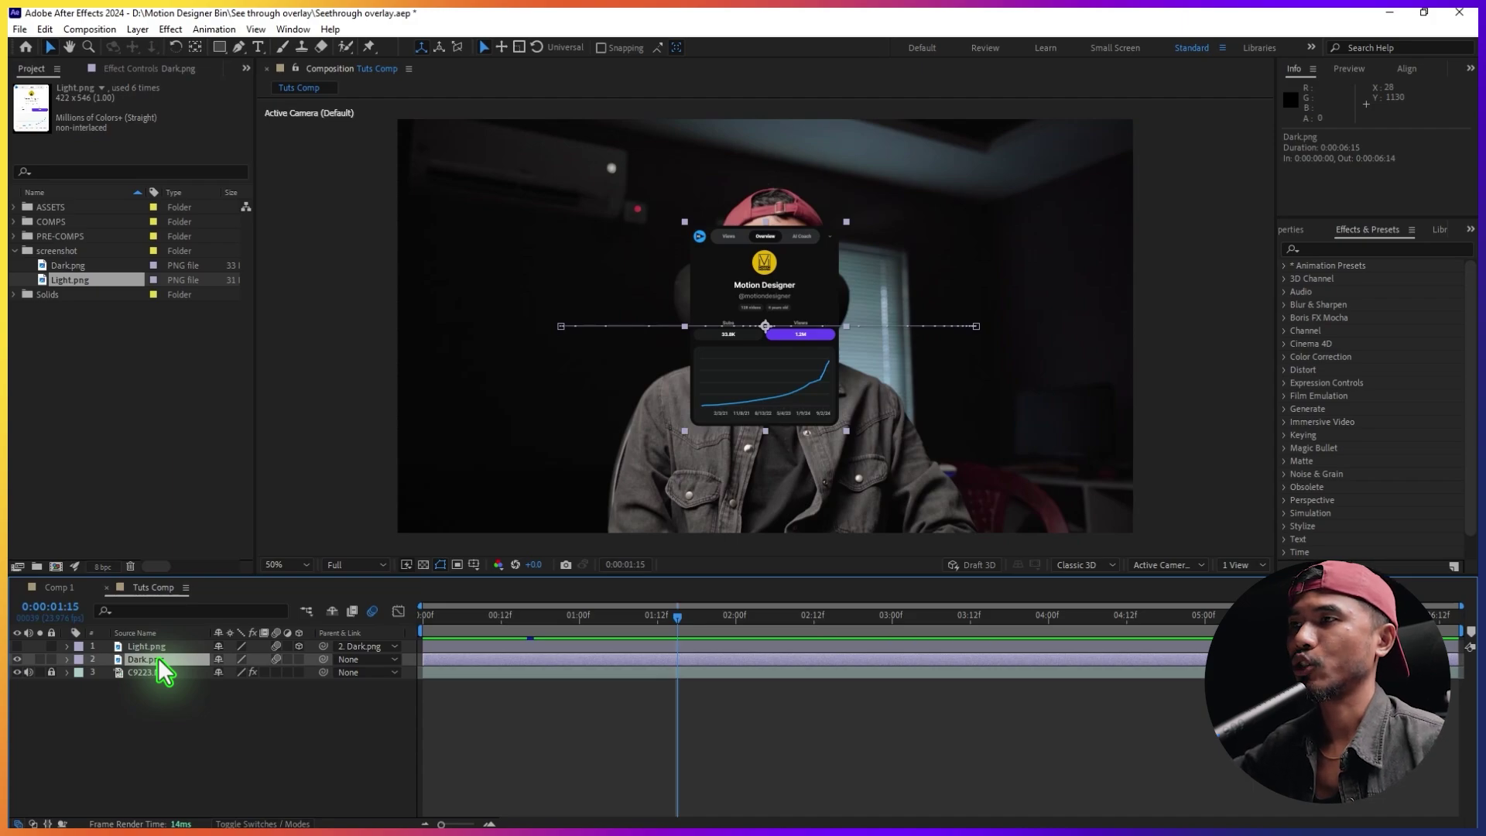
pyautogui.hotkey('ctrl', 'd')
pyautogui.click(156, 673)
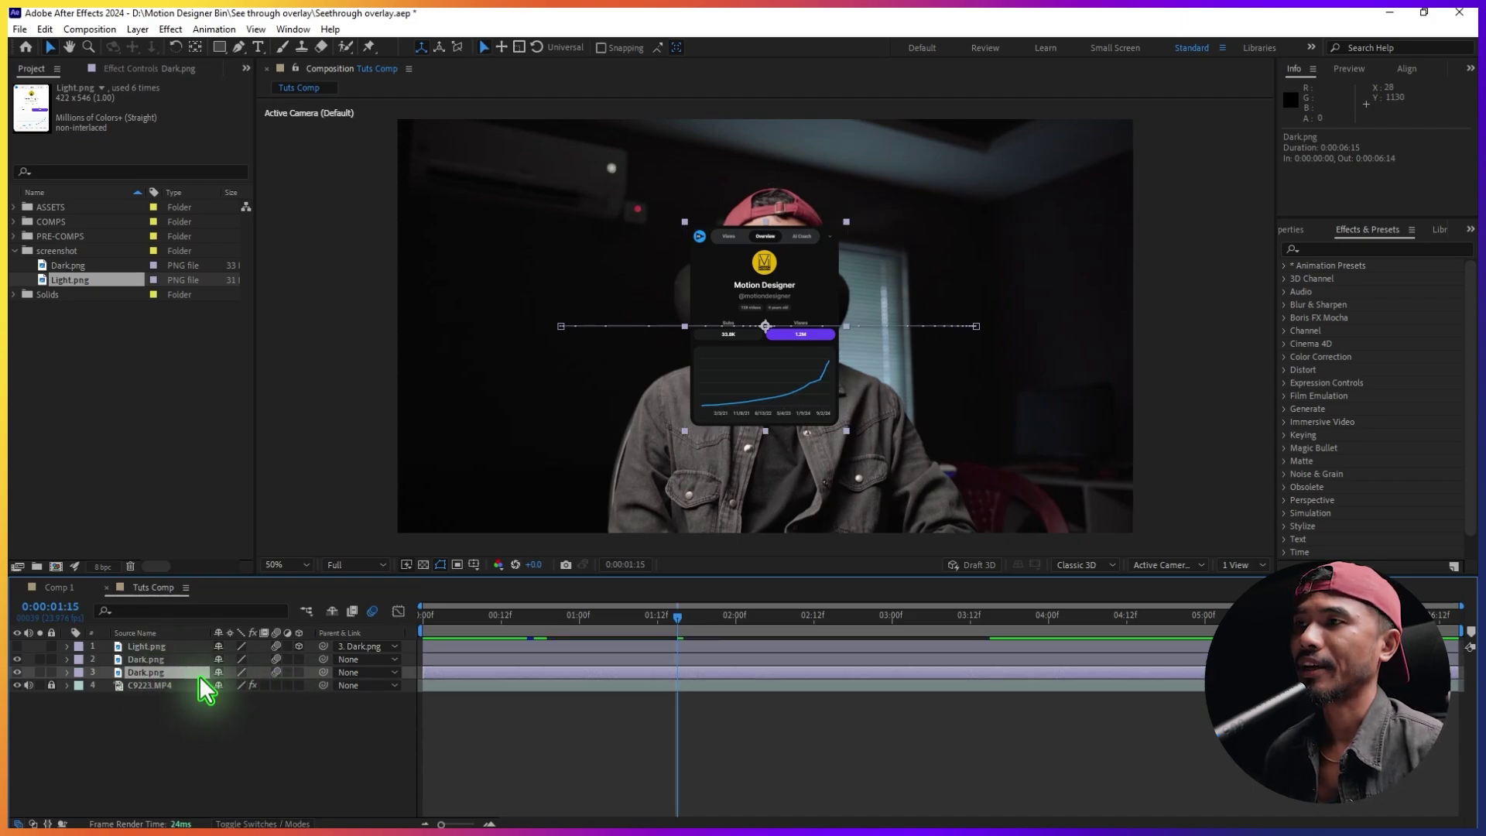
pyautogui.click(288, 672)
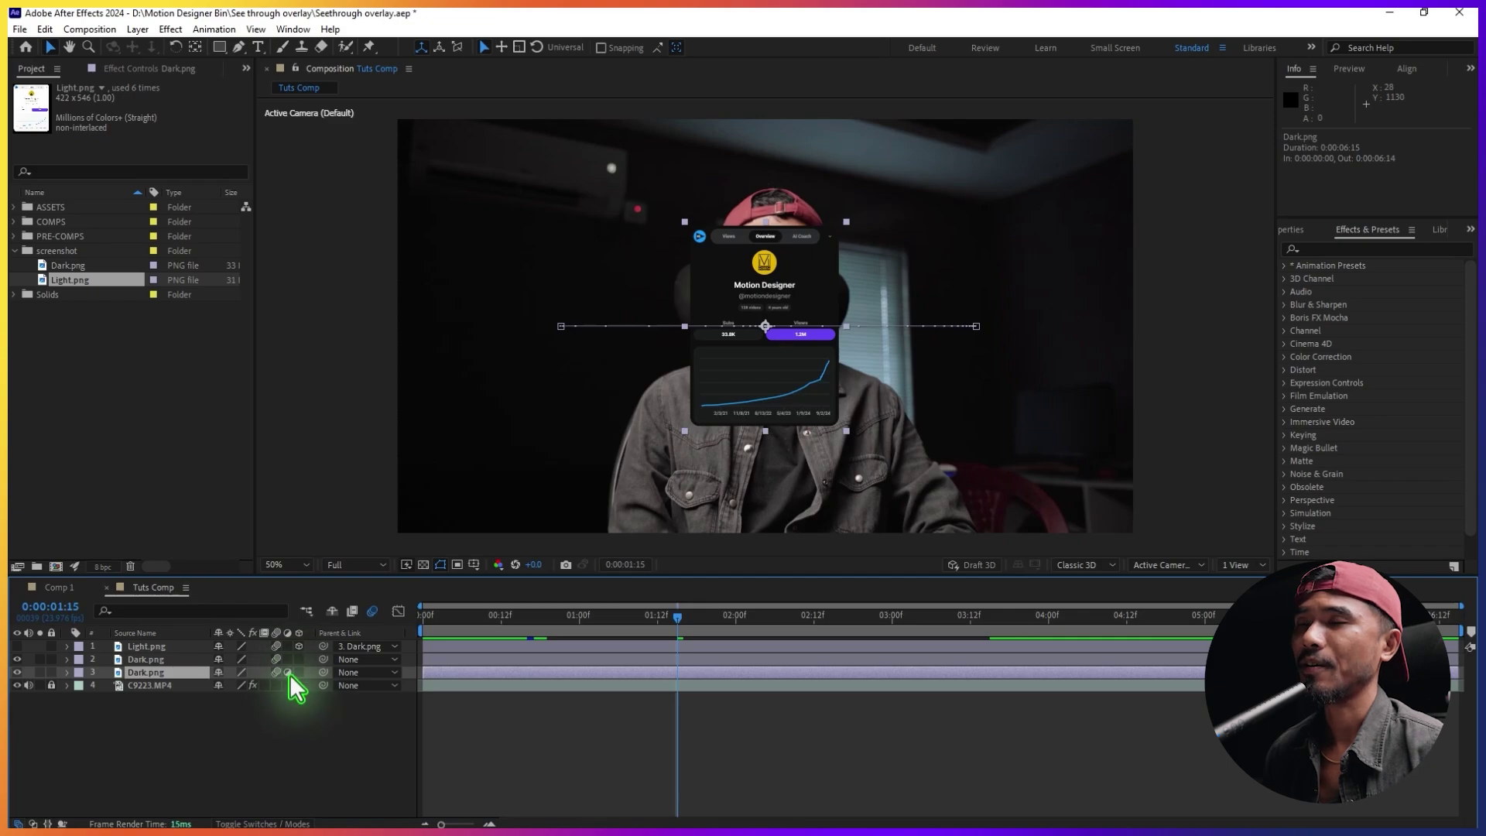
pyautogui.click(144, 659)
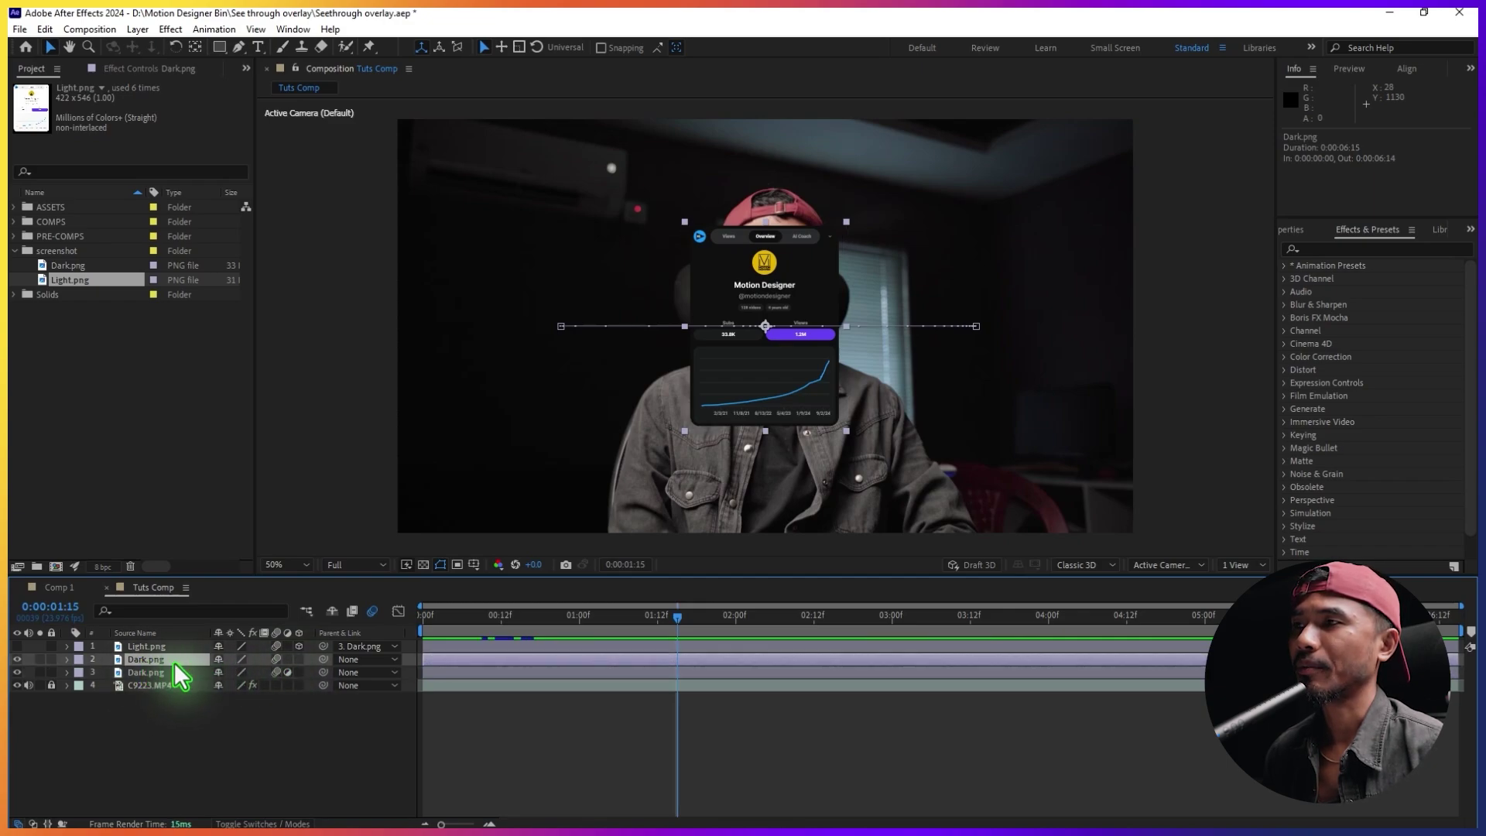
pyautogui.click(262, 823)
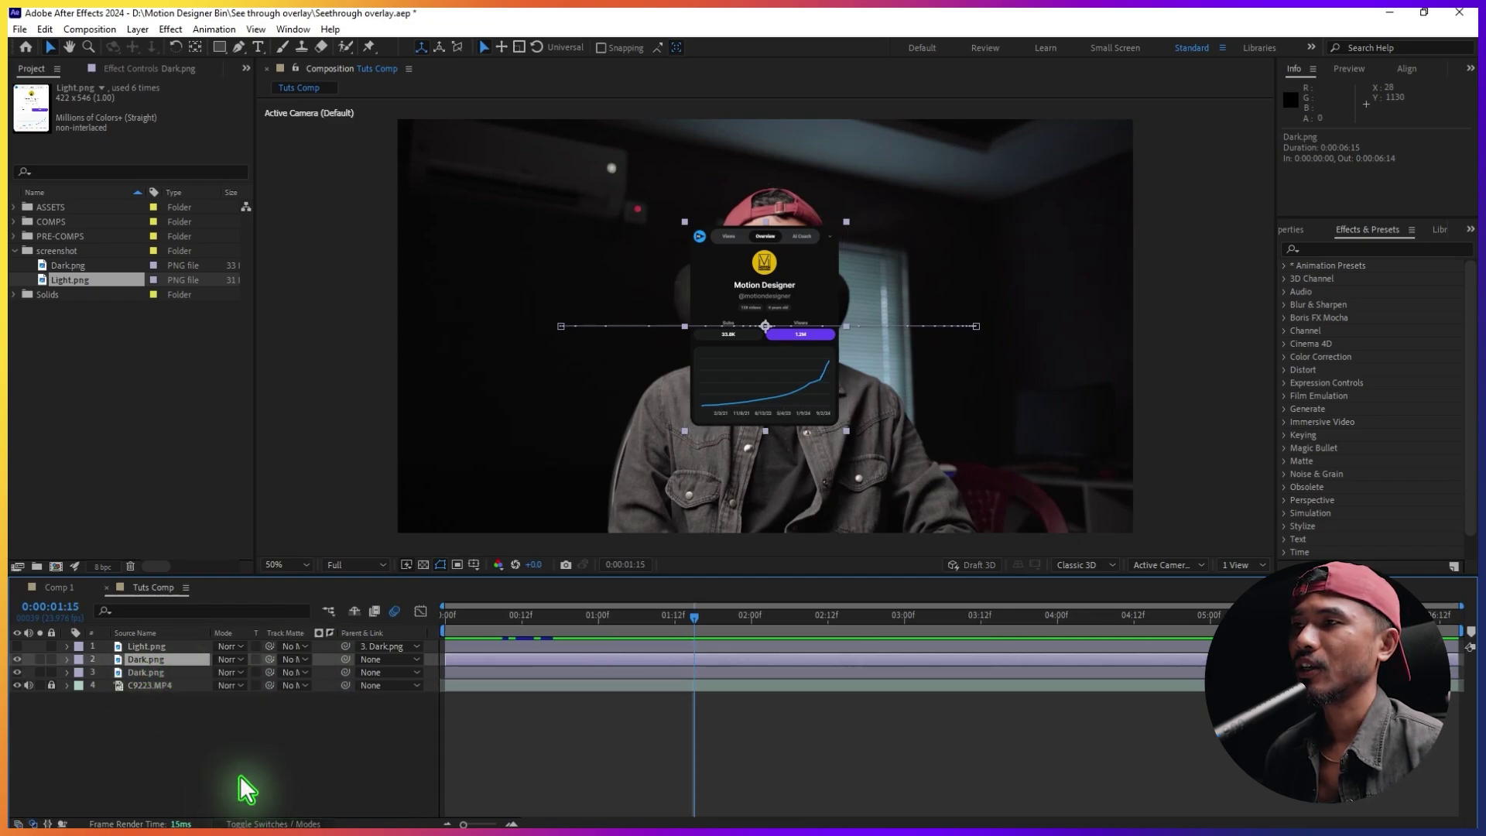
pyautogui.click(224, 660)
pyautogui.click(300, 356)
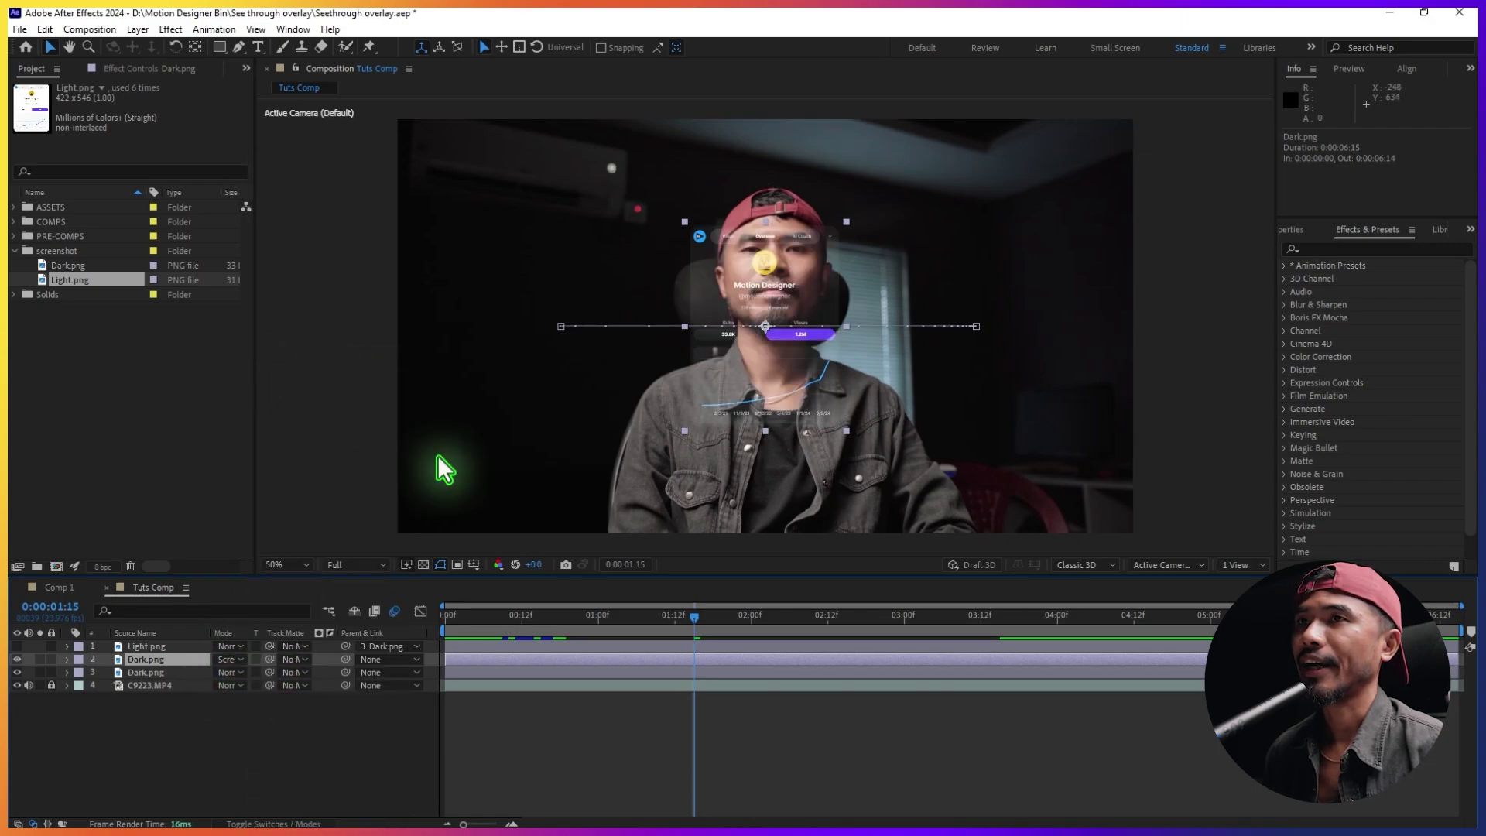
pyautogui.click(165, 673)
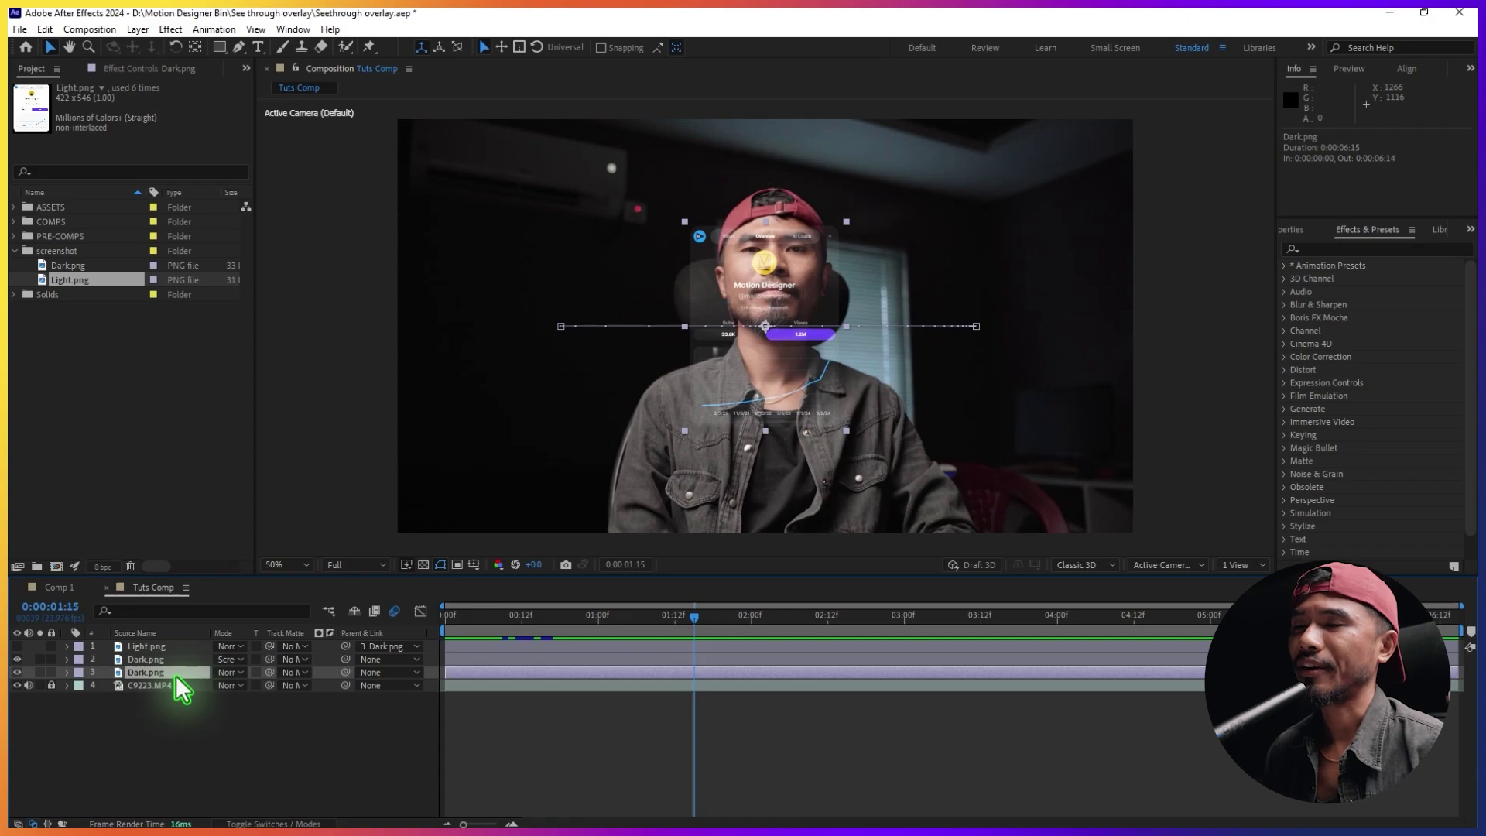
# Apply CC Radial Fast Blur to the lower Dark.png copy with Zoom set to Brightest.
pyautogui.click(1338, 248)
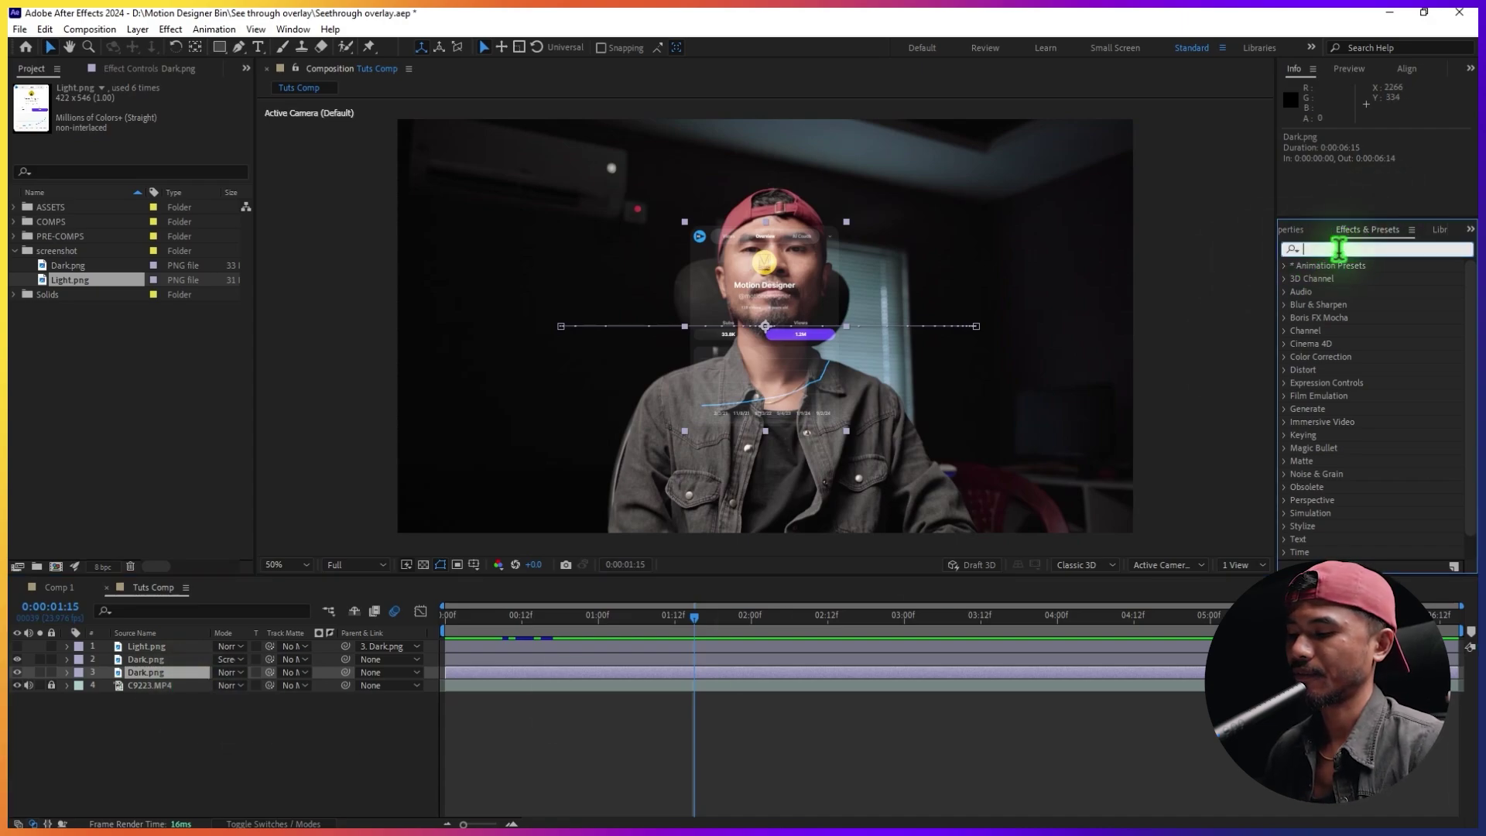
pyautogui.write('fast')
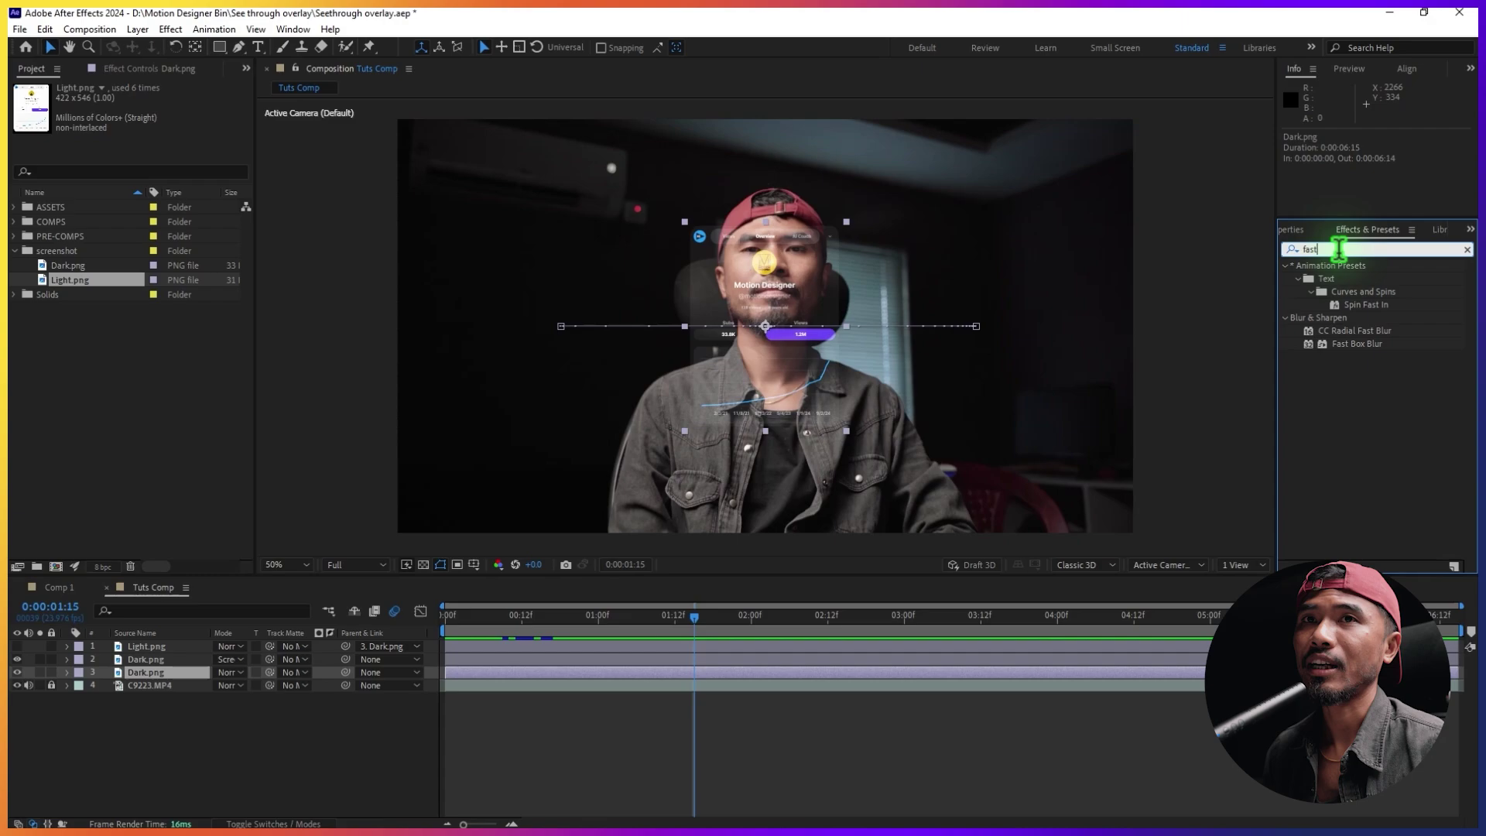
pyautogui.click(1348, 330)
pyautogui.moveTo(1348, 328); pyautogui.dragTo(179, 675)
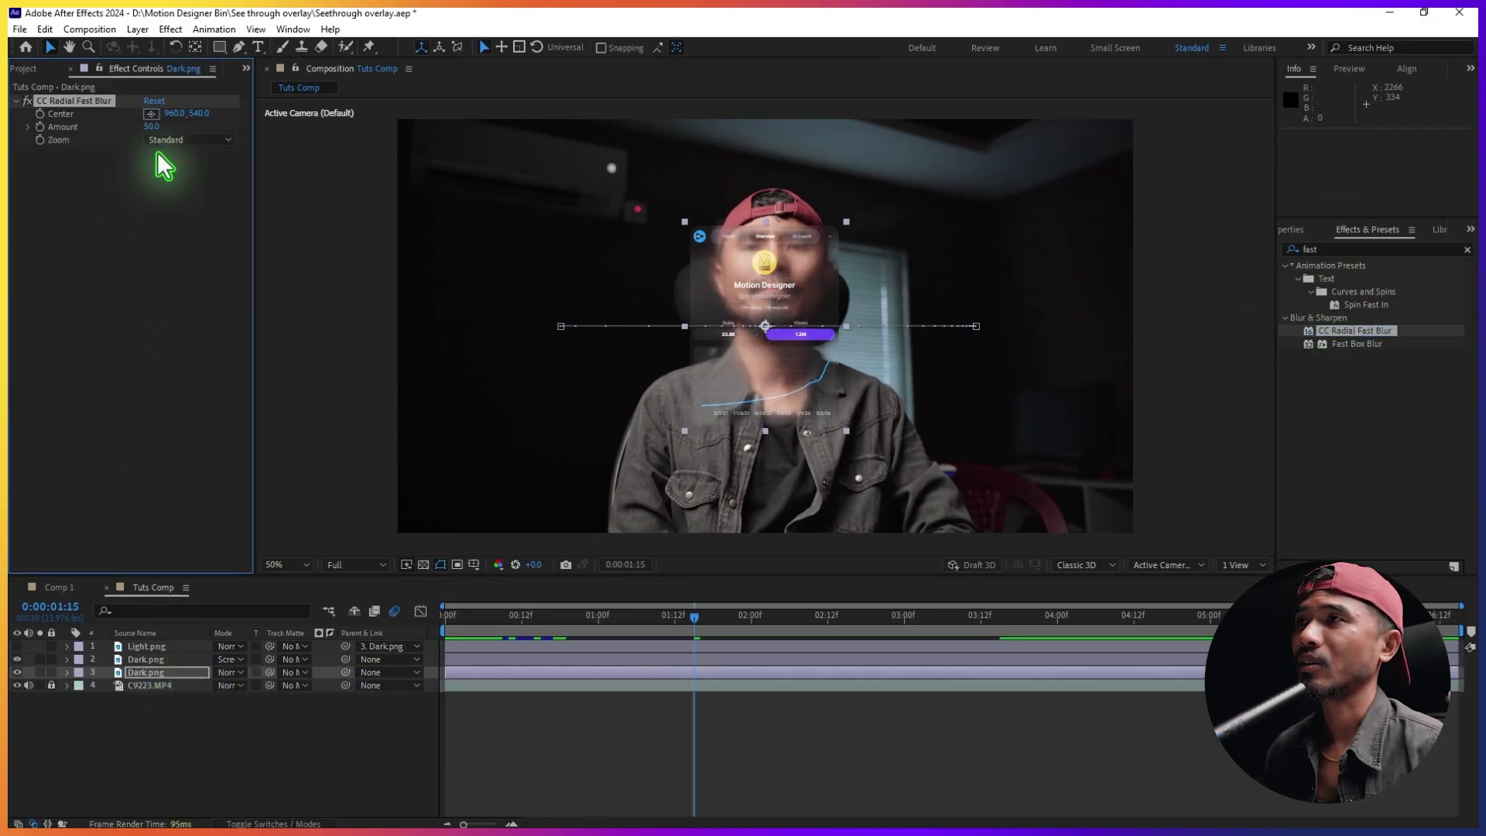
pyautogui.click(221, 140)
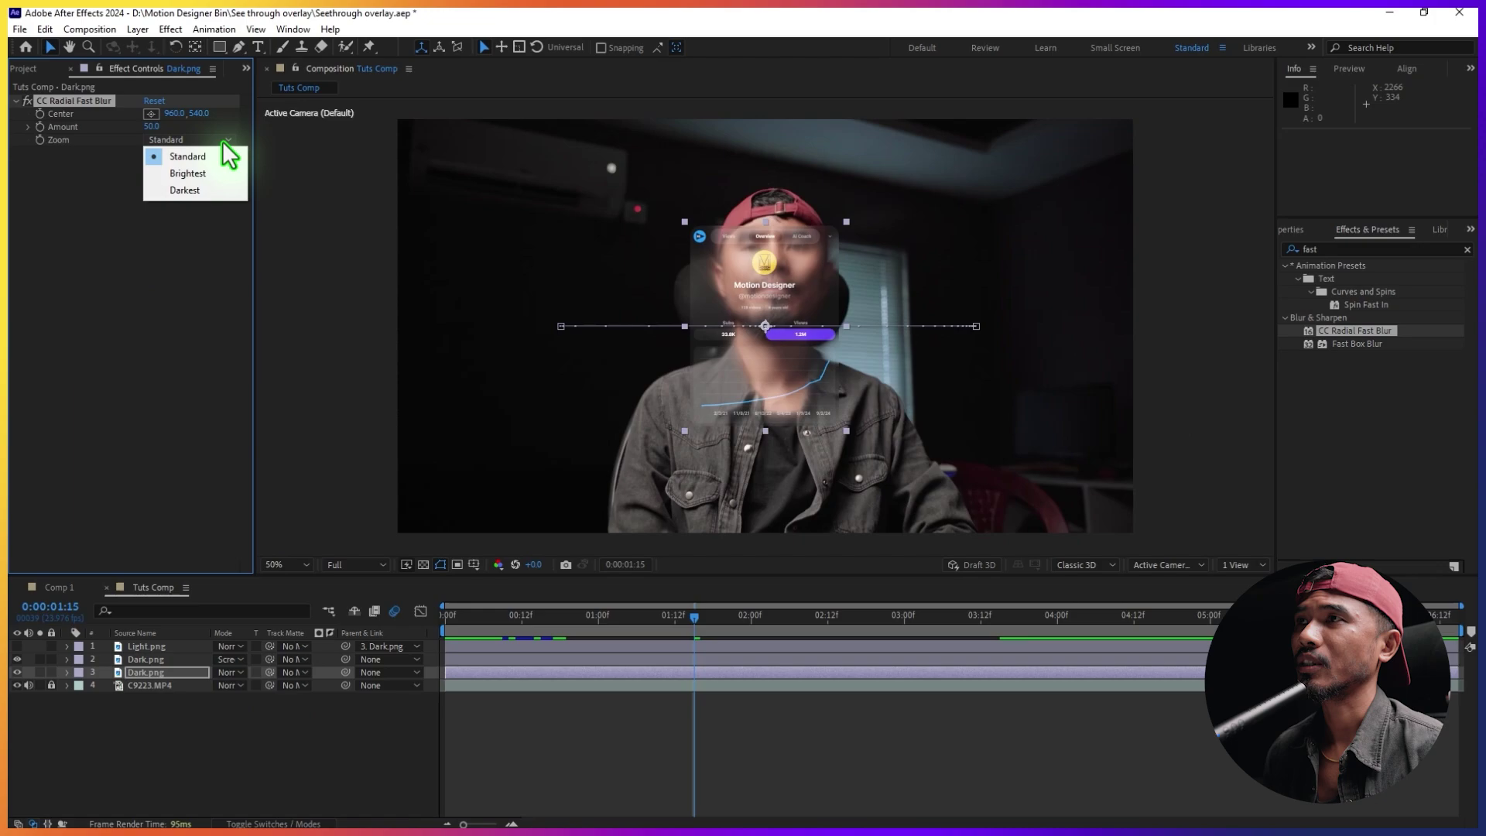
pyautogui.click(192, 175)
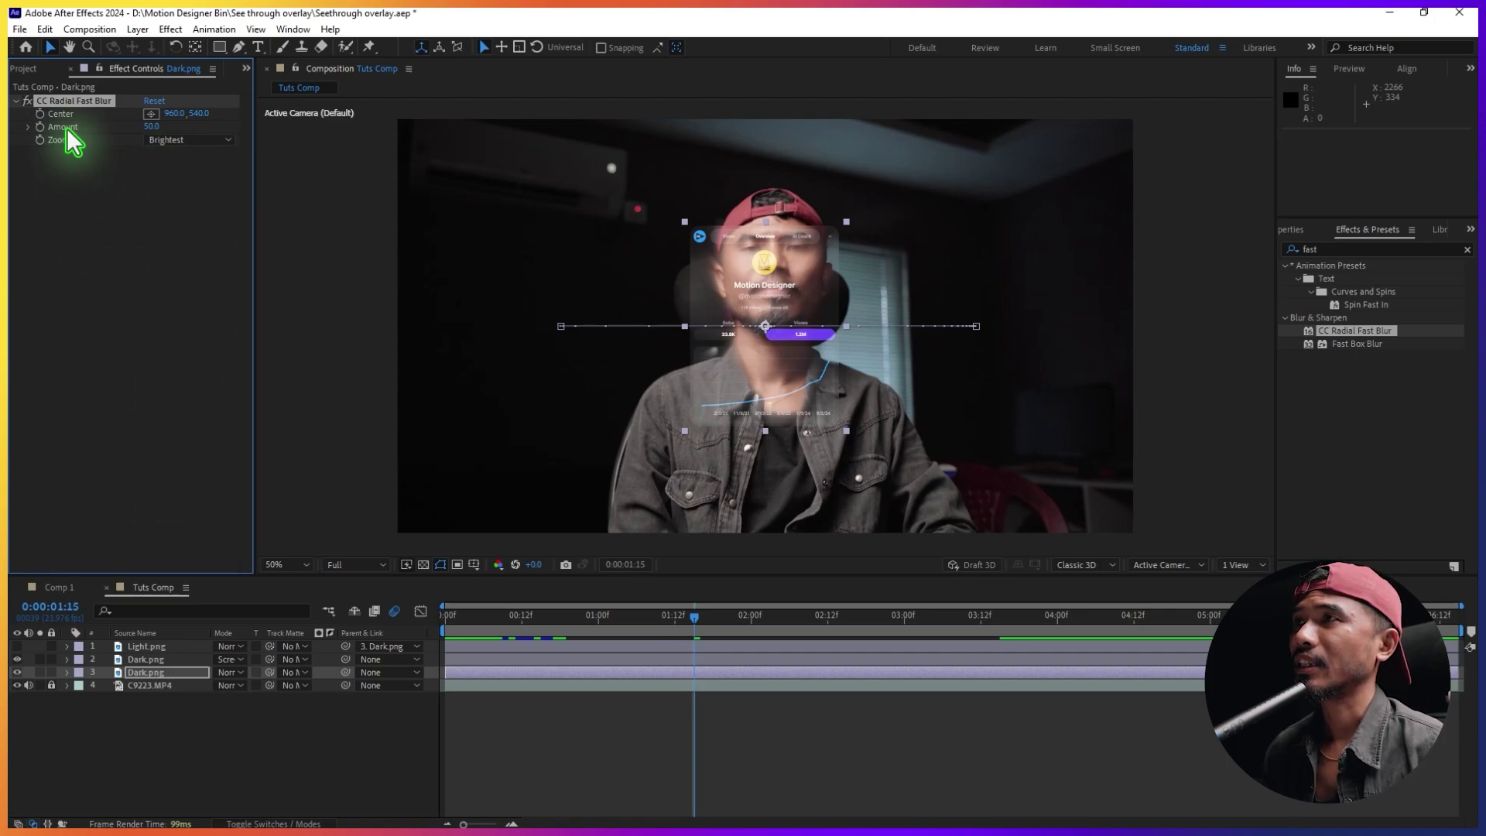
# Return to the Project bin and expand then collapse the COMPS folder.
pyautogui.click(28, 68)
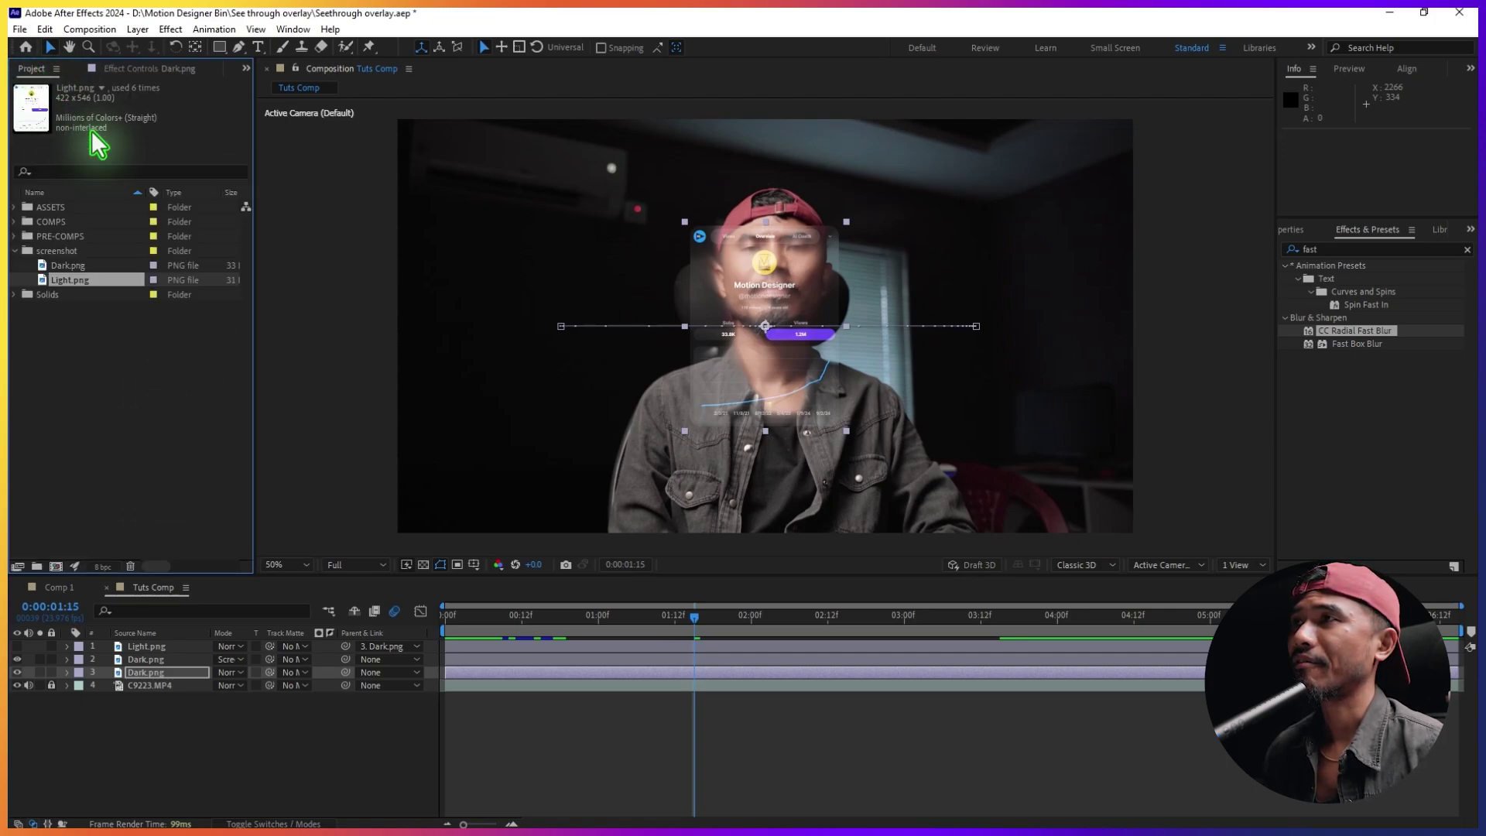
pyautogui.click(15, 221)
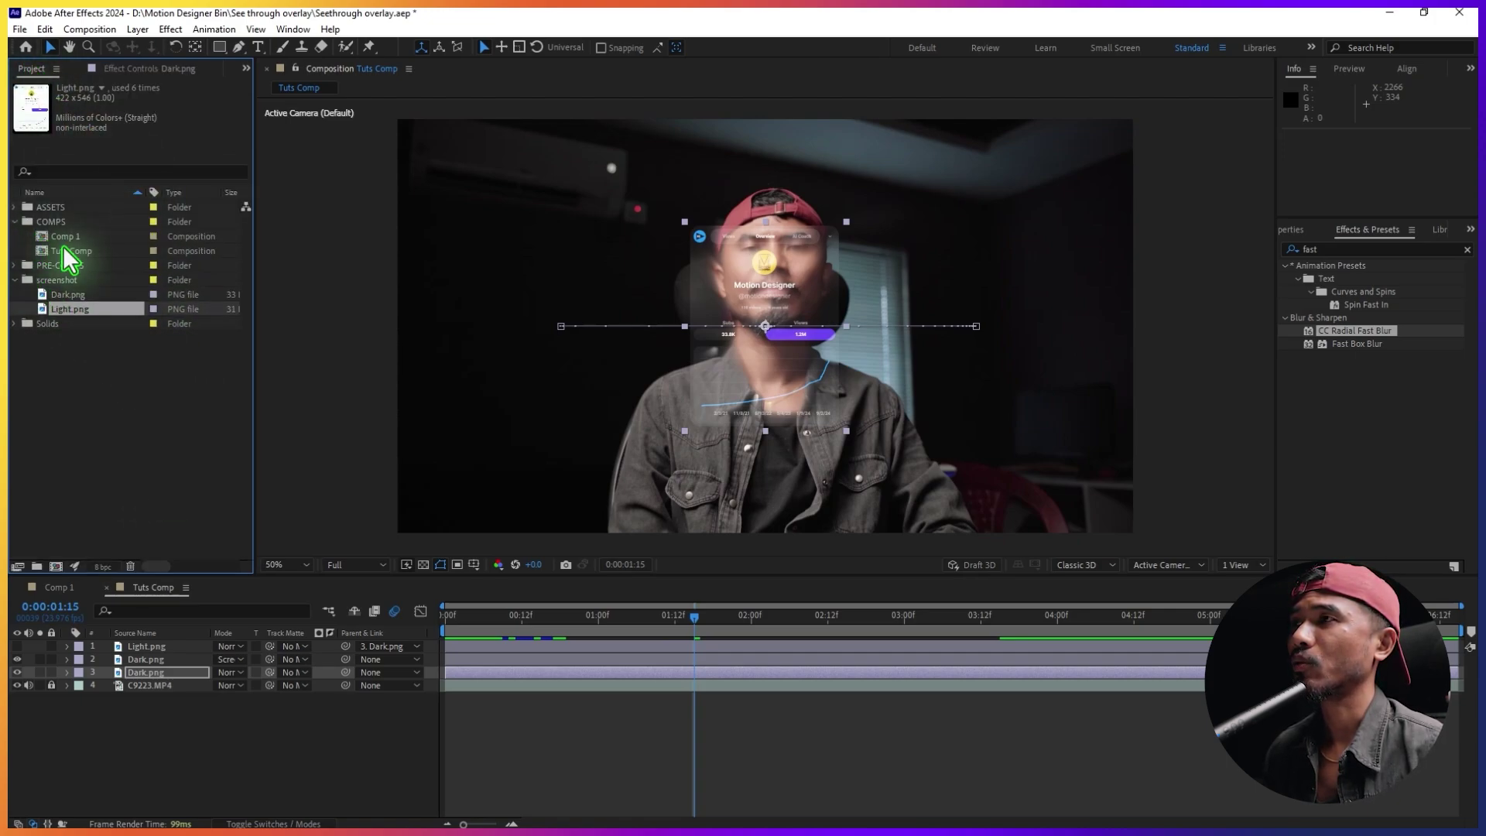
pyautogui.click(15, 221)
# Add the Glass texture precomp from PRE-COMPS to the layer stack and open it.
pyautogui.click(15, 251)
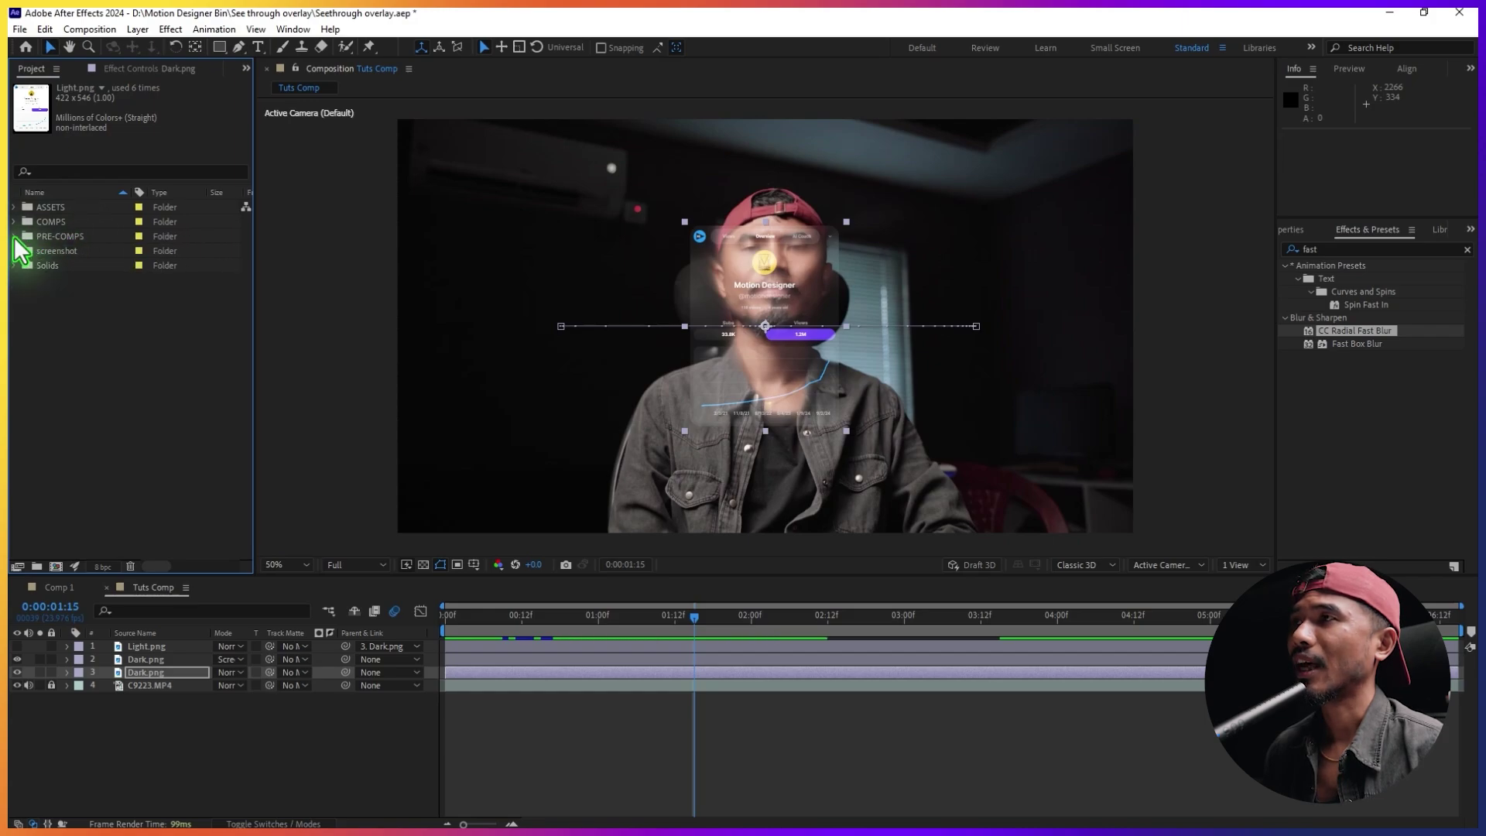
pyautogui.click(15, 236)
pyautogui.moveTo(87, 252); pyautogui.dragTo(225, 647)
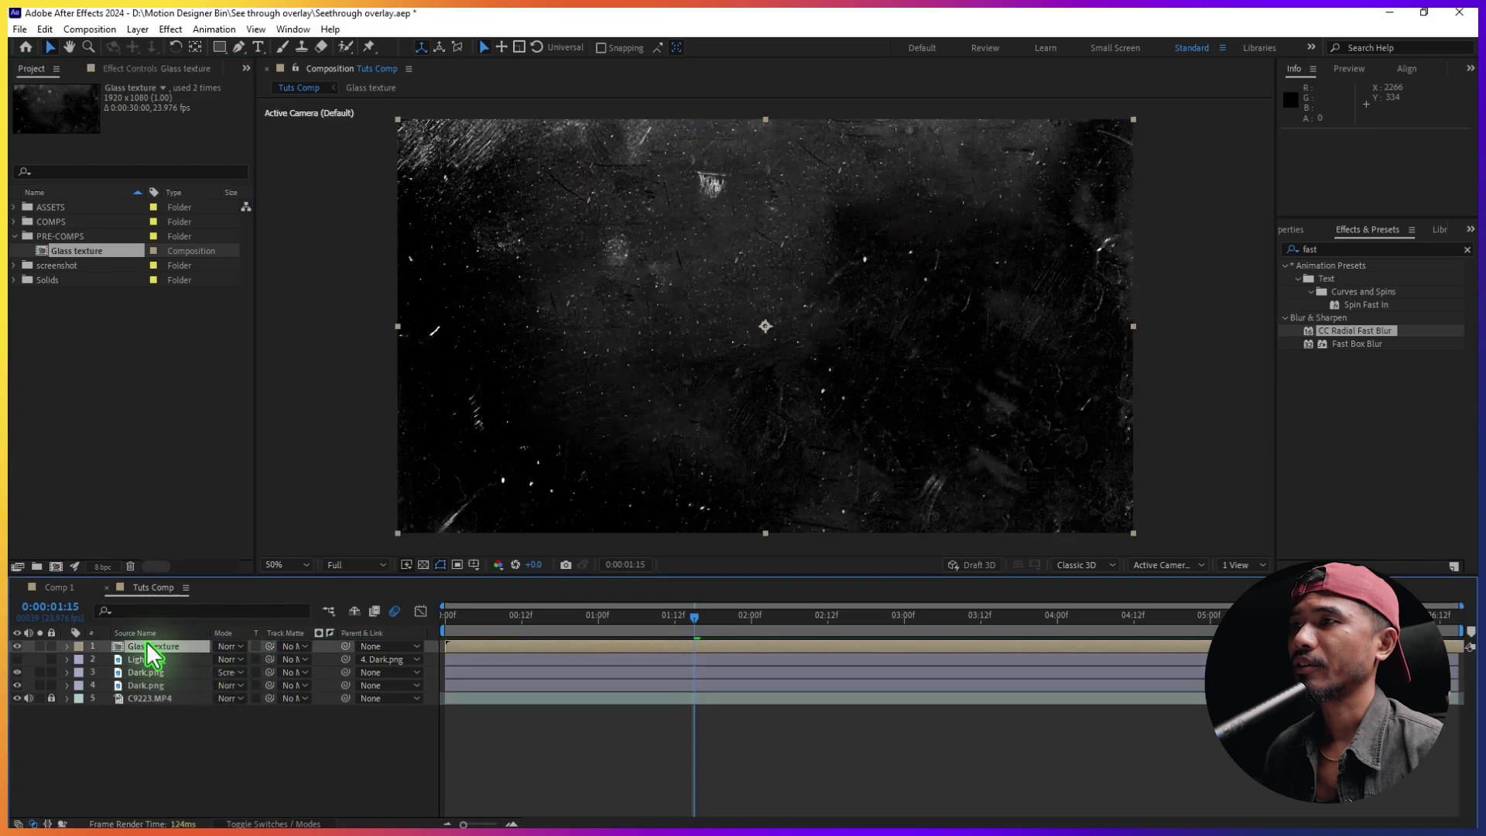
pyautogui.doubleClick(146, 643)
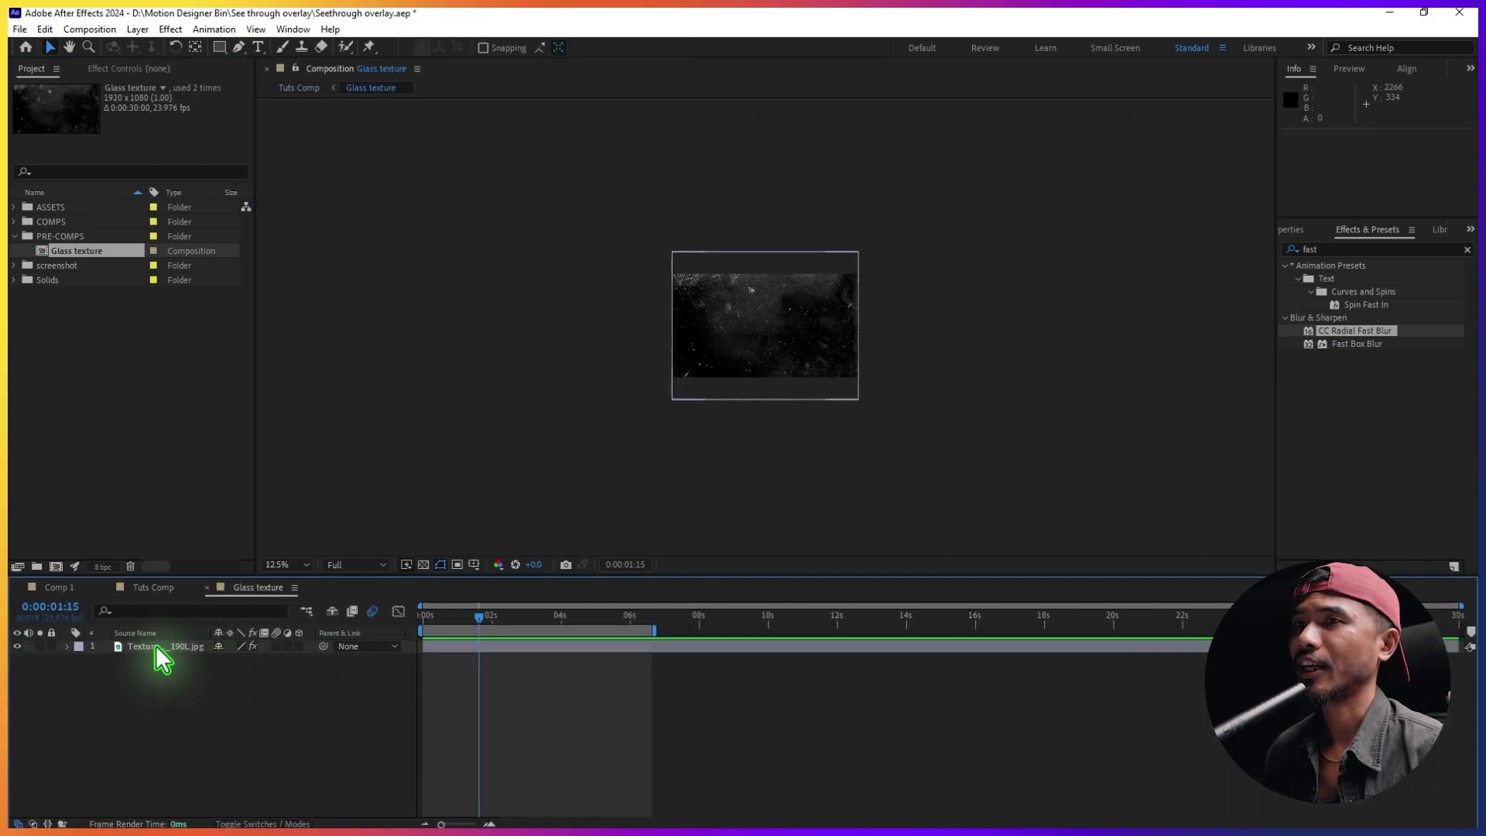
# Set the texture's Levels to Input Black 51 and Gamma 1.36, then return to Tuts Comp.
pyautogui.click(156, 645)
pyautogui.click(879, 467)
pyautogui.hotkey('shift', '/')
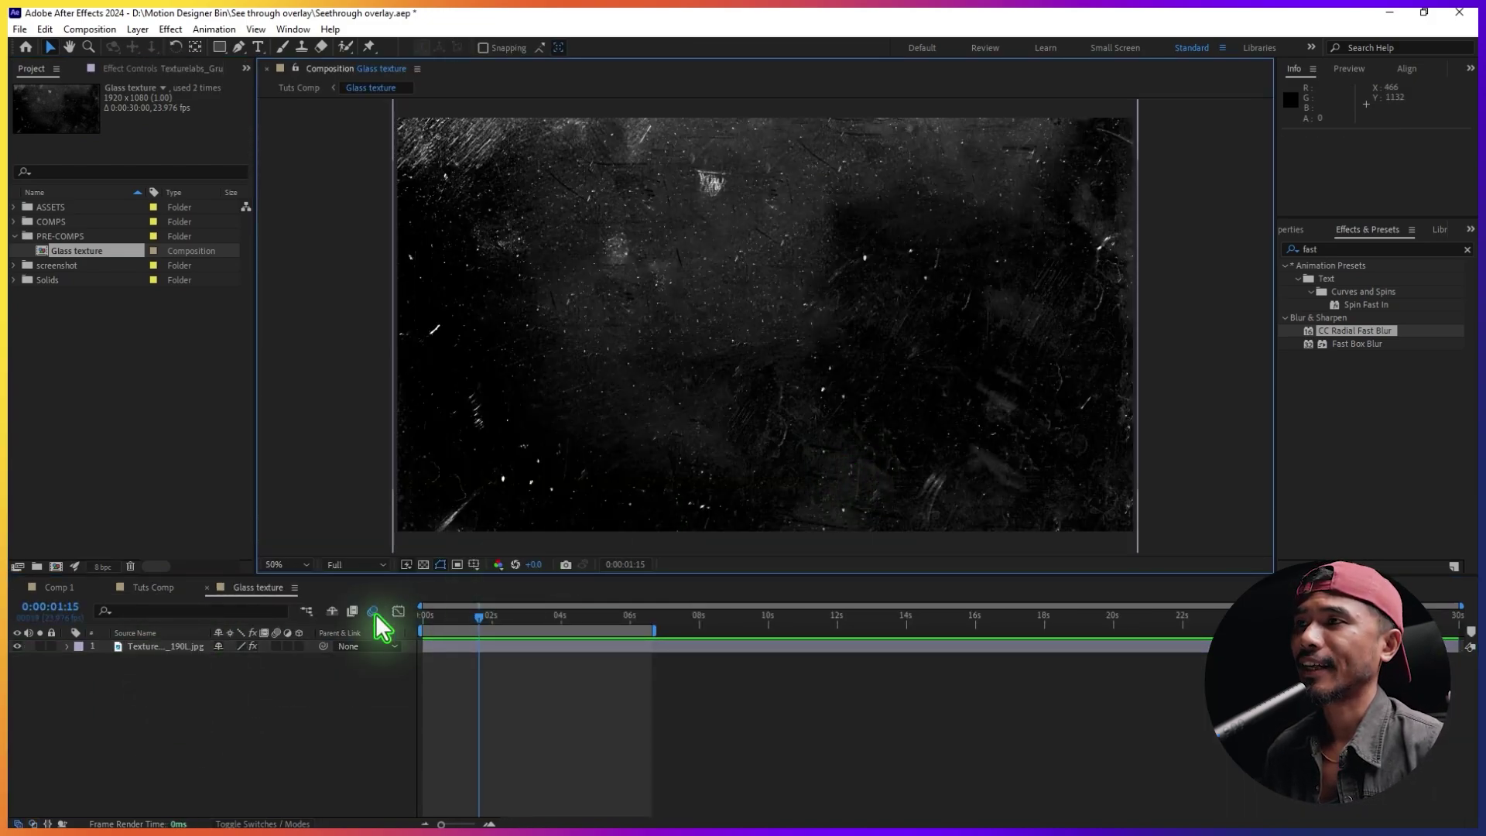
pyautogui.click(130, 648)
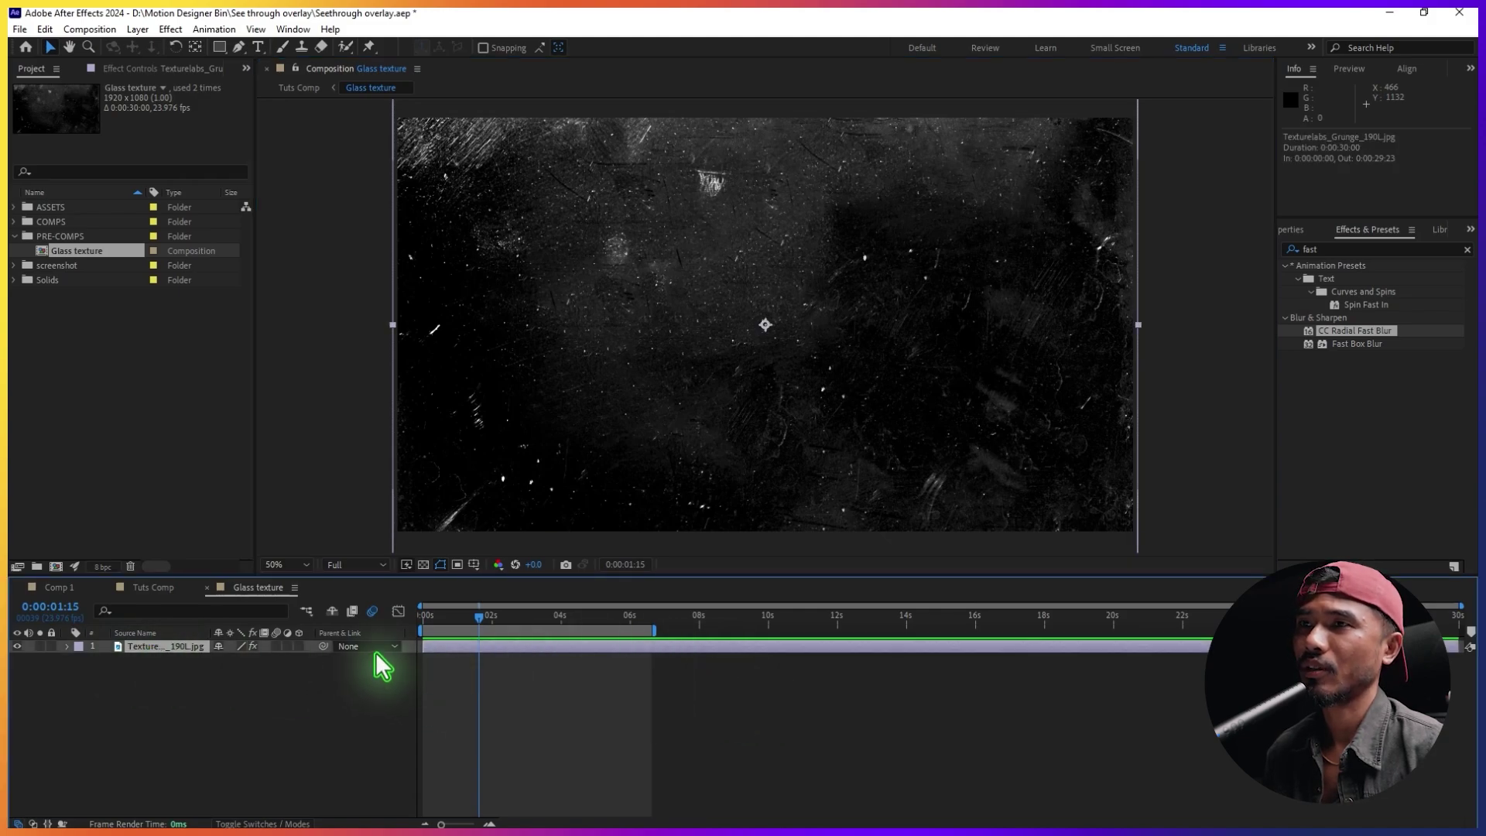
pyautogui.click(161, 69)
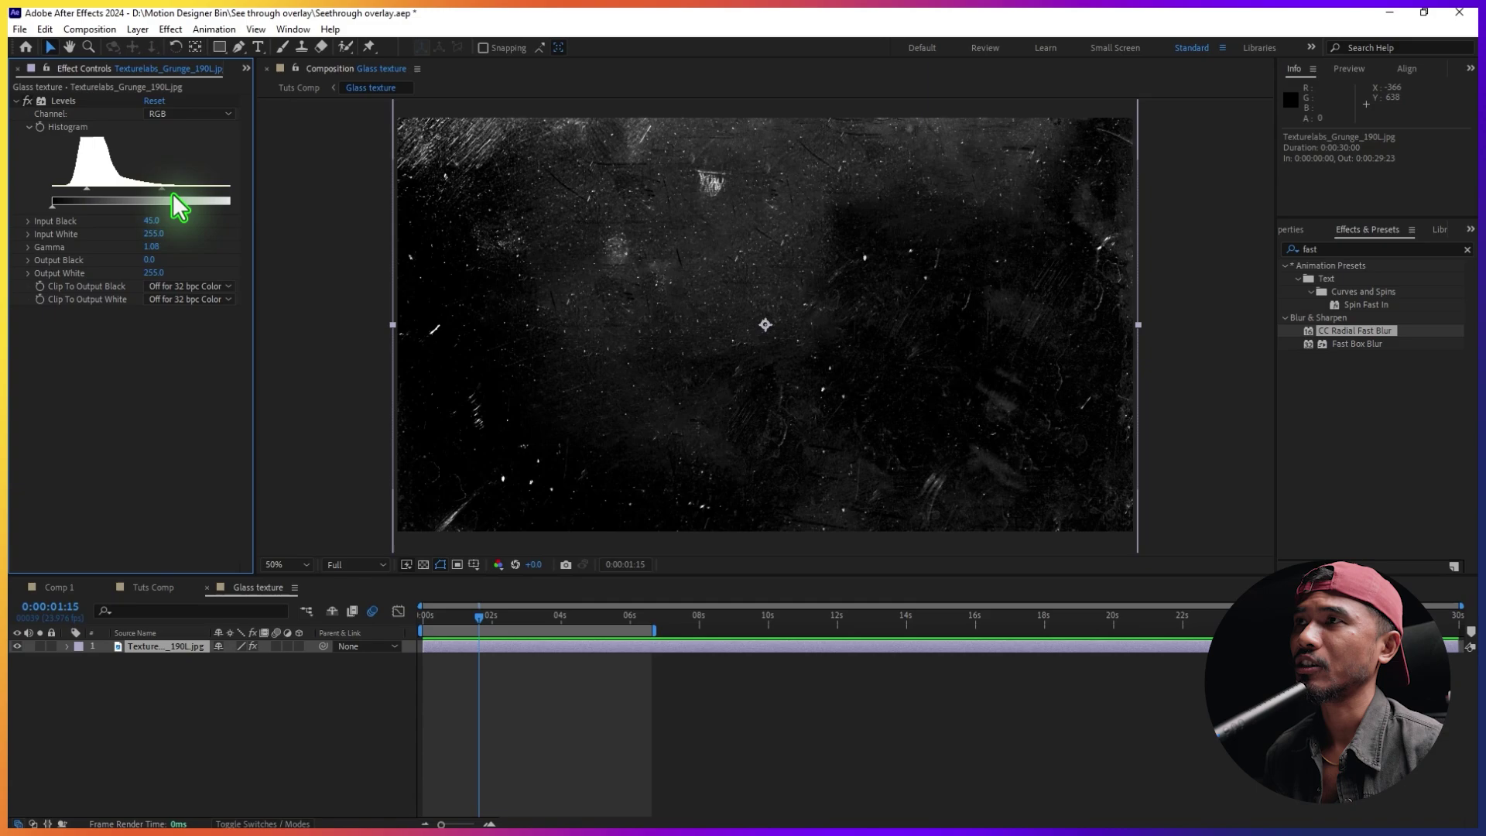
pyautogui.moveTo(163, 190); pyautogui.dragTo(159, 197)
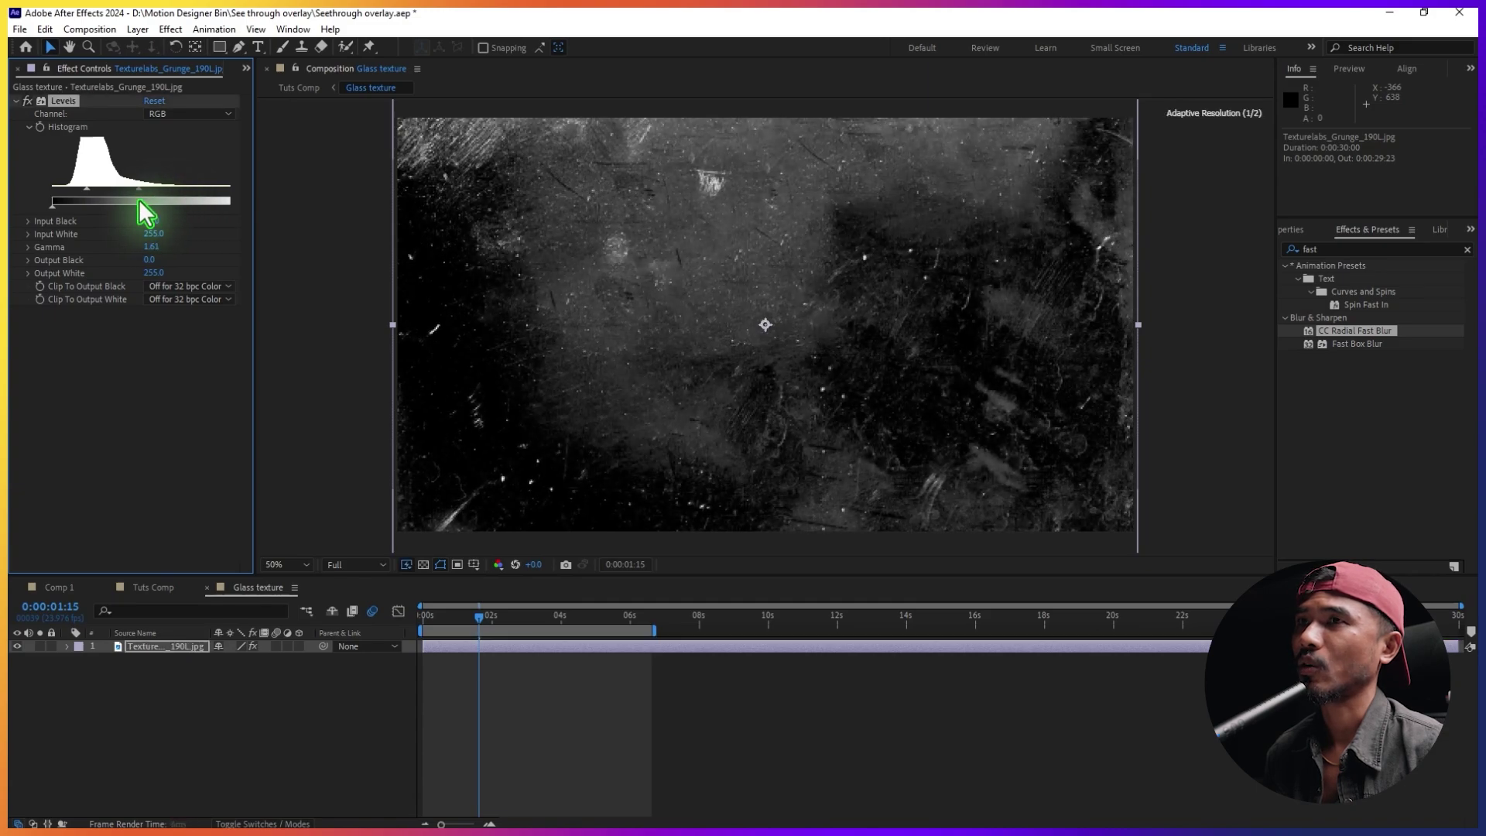
pyautogui.moveTo(69, 203); pyautogui.dragTo(96, 203)
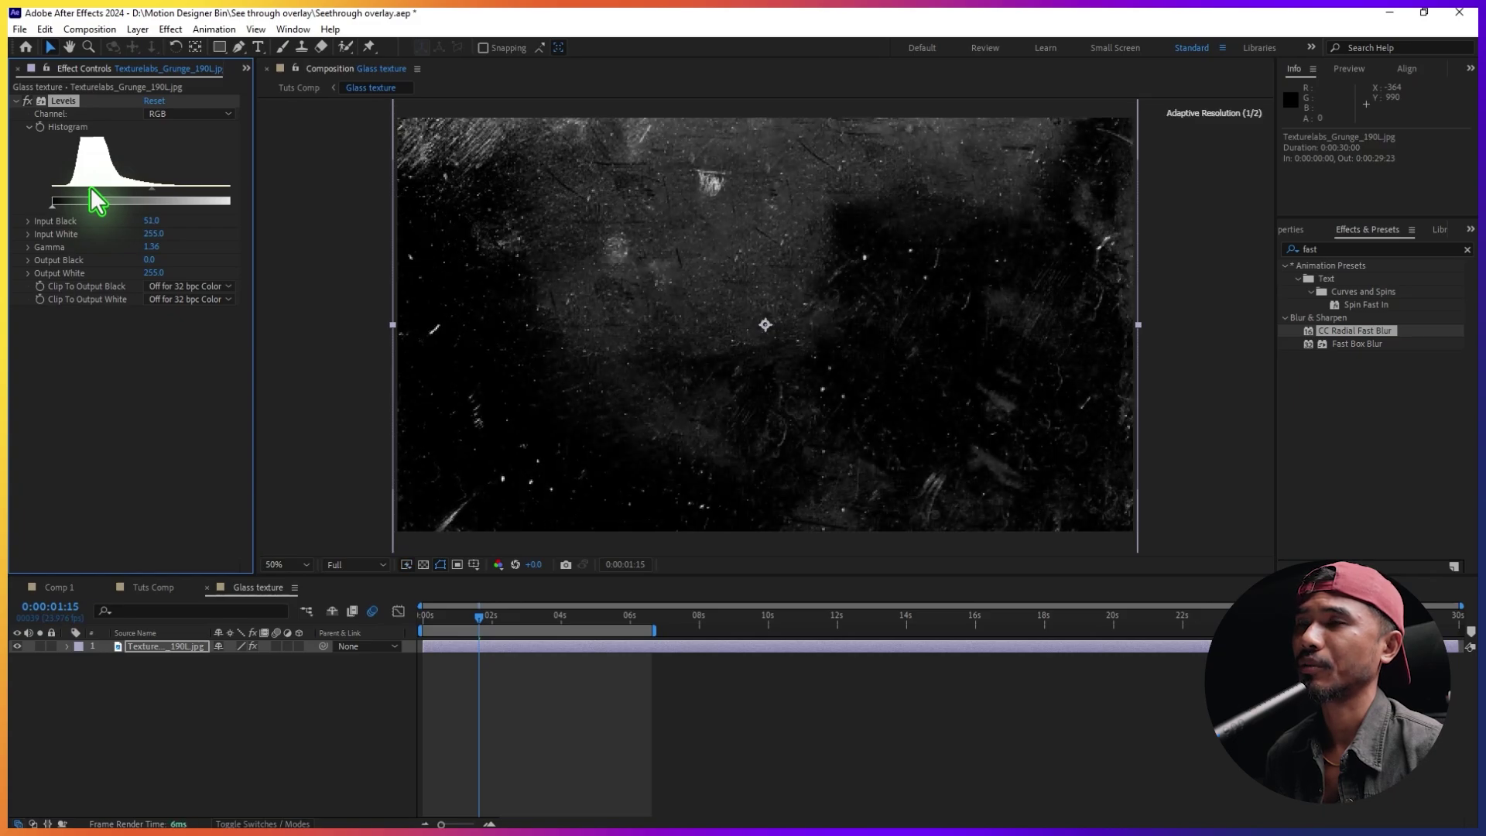
pyautogui.click(204, 586)
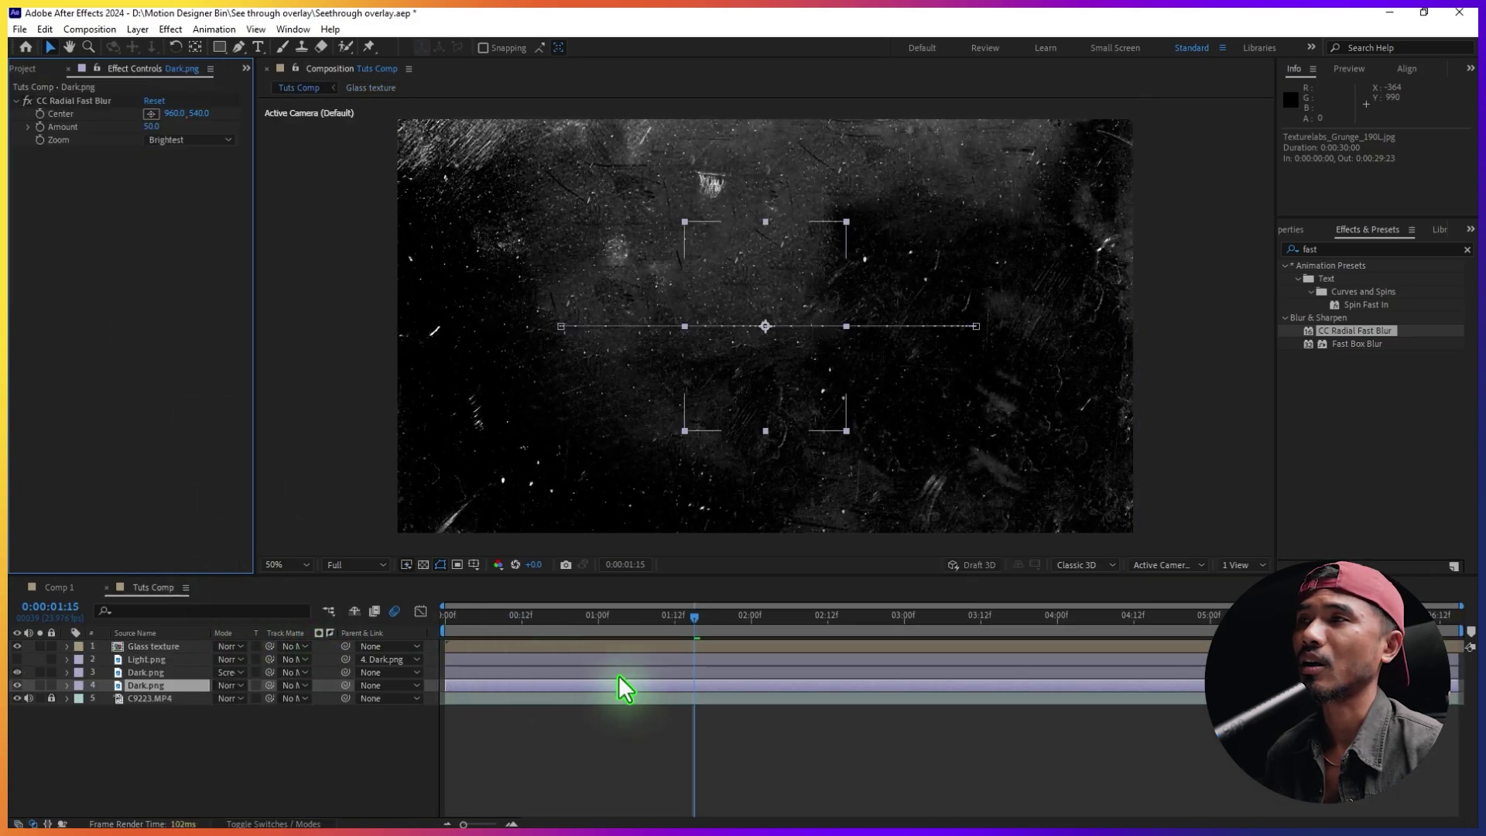
# Hide the Glass texture layer and select the lower Dark.png card.
pyautogui.click(148, 647)
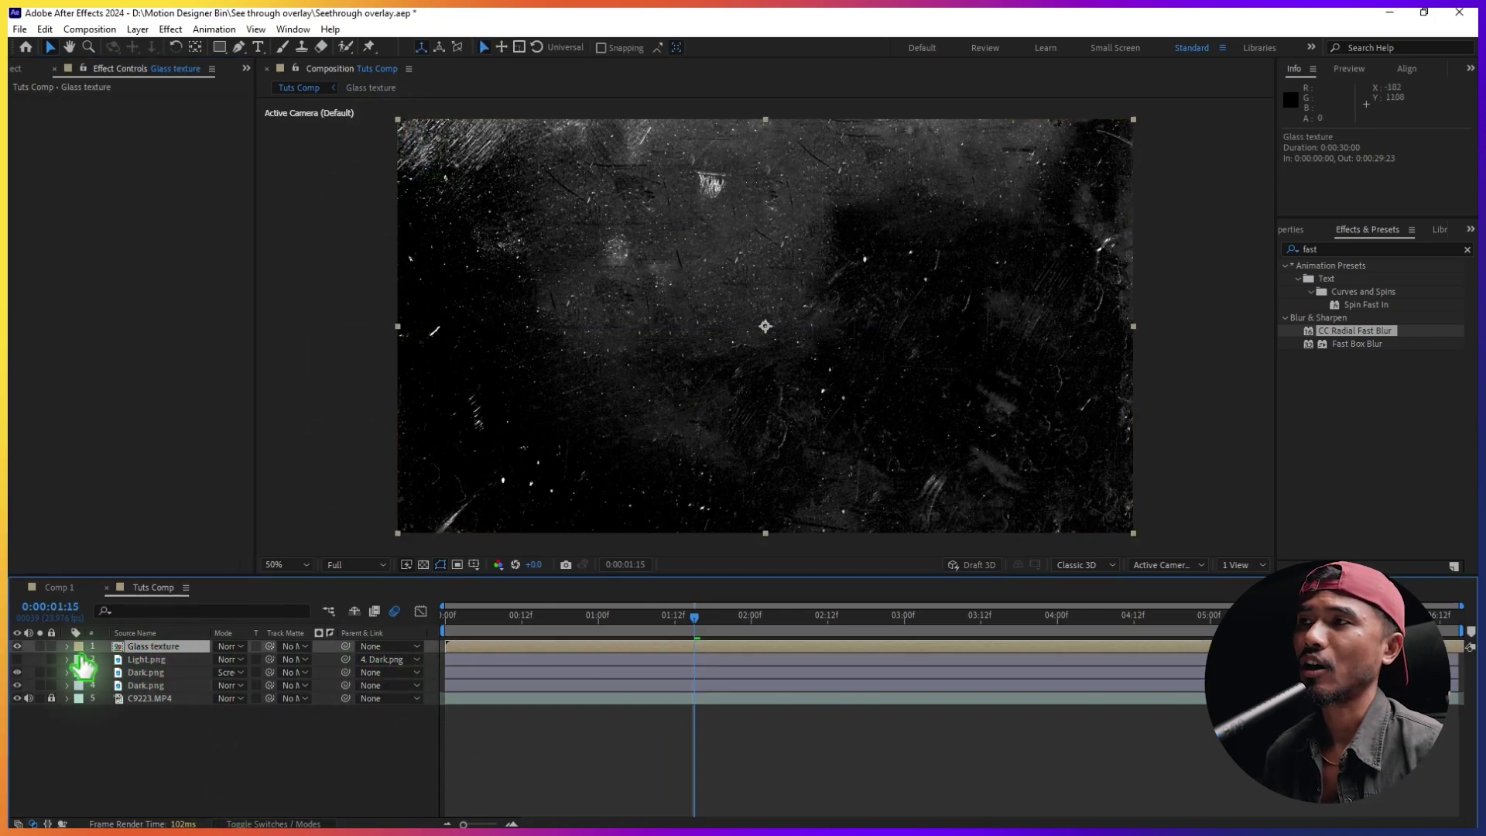
pyautogui.click(17, 647)
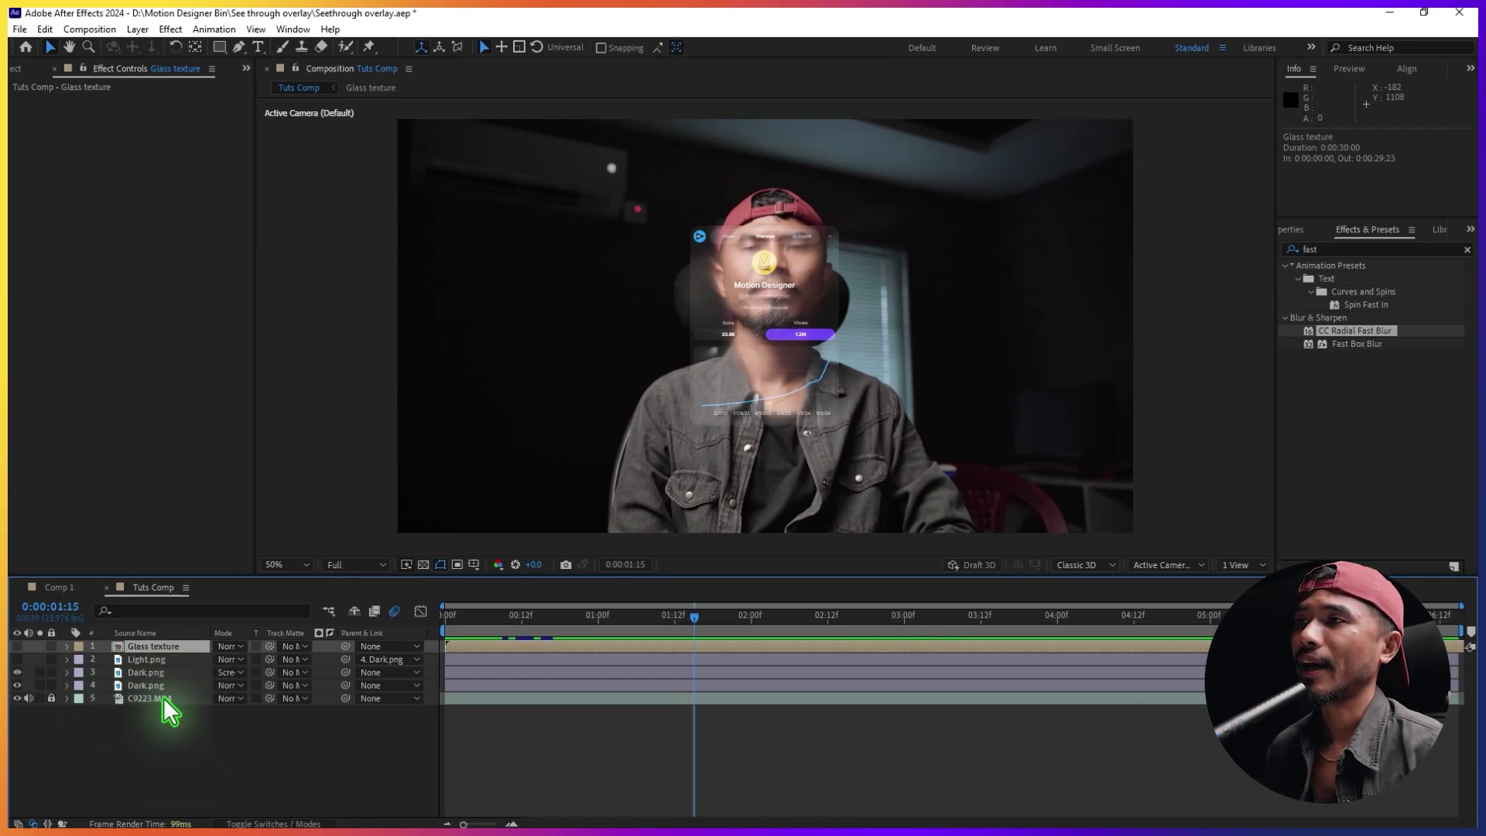
pyautogui.click(137, 686)
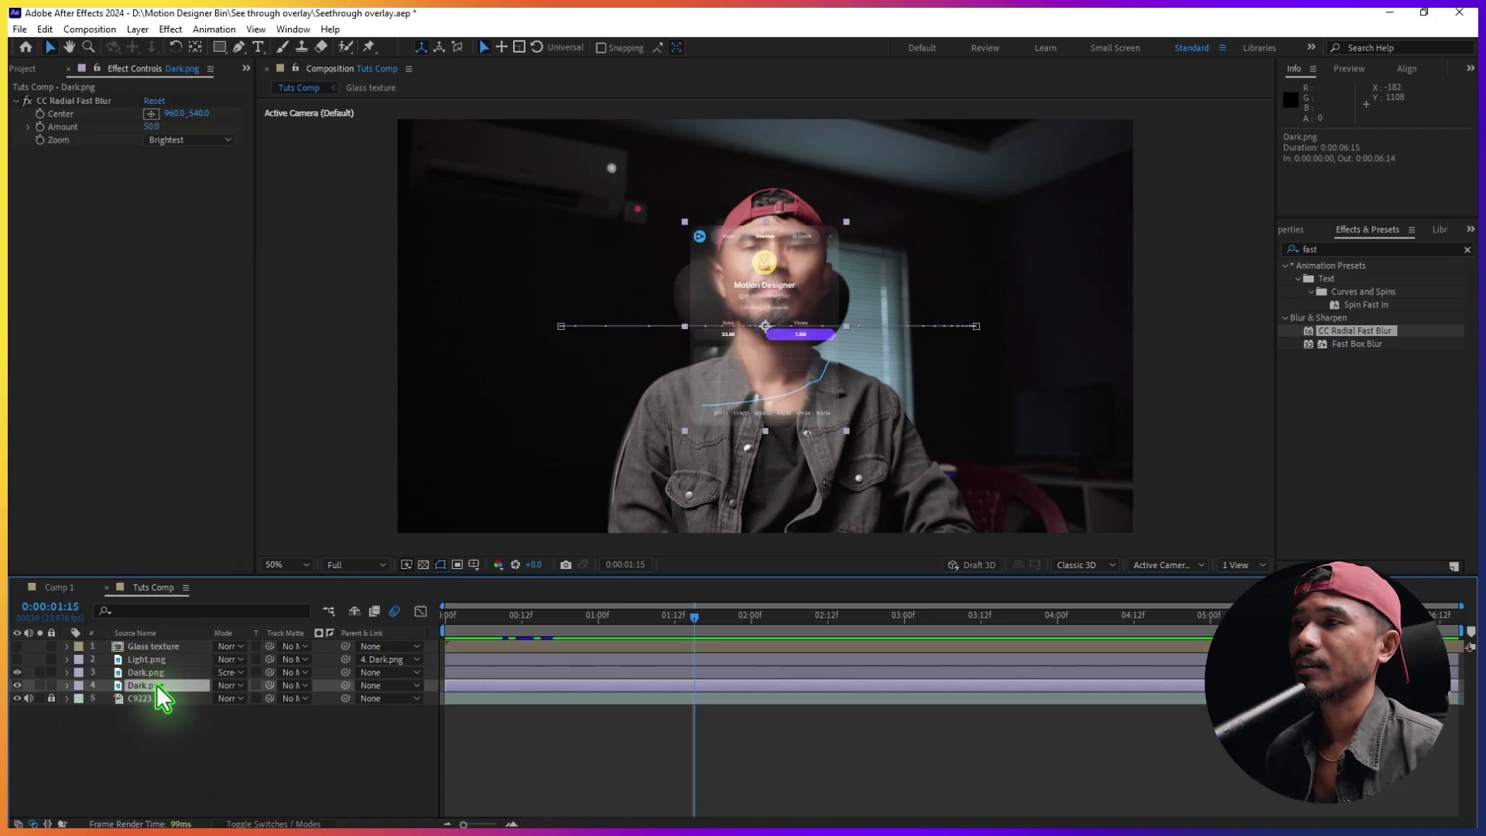
# Apply Compound Blur to Dark.png with Glass texture as its Blur Layer.
pyautogui.click(1346, 249)
pyautogui.write('comp')
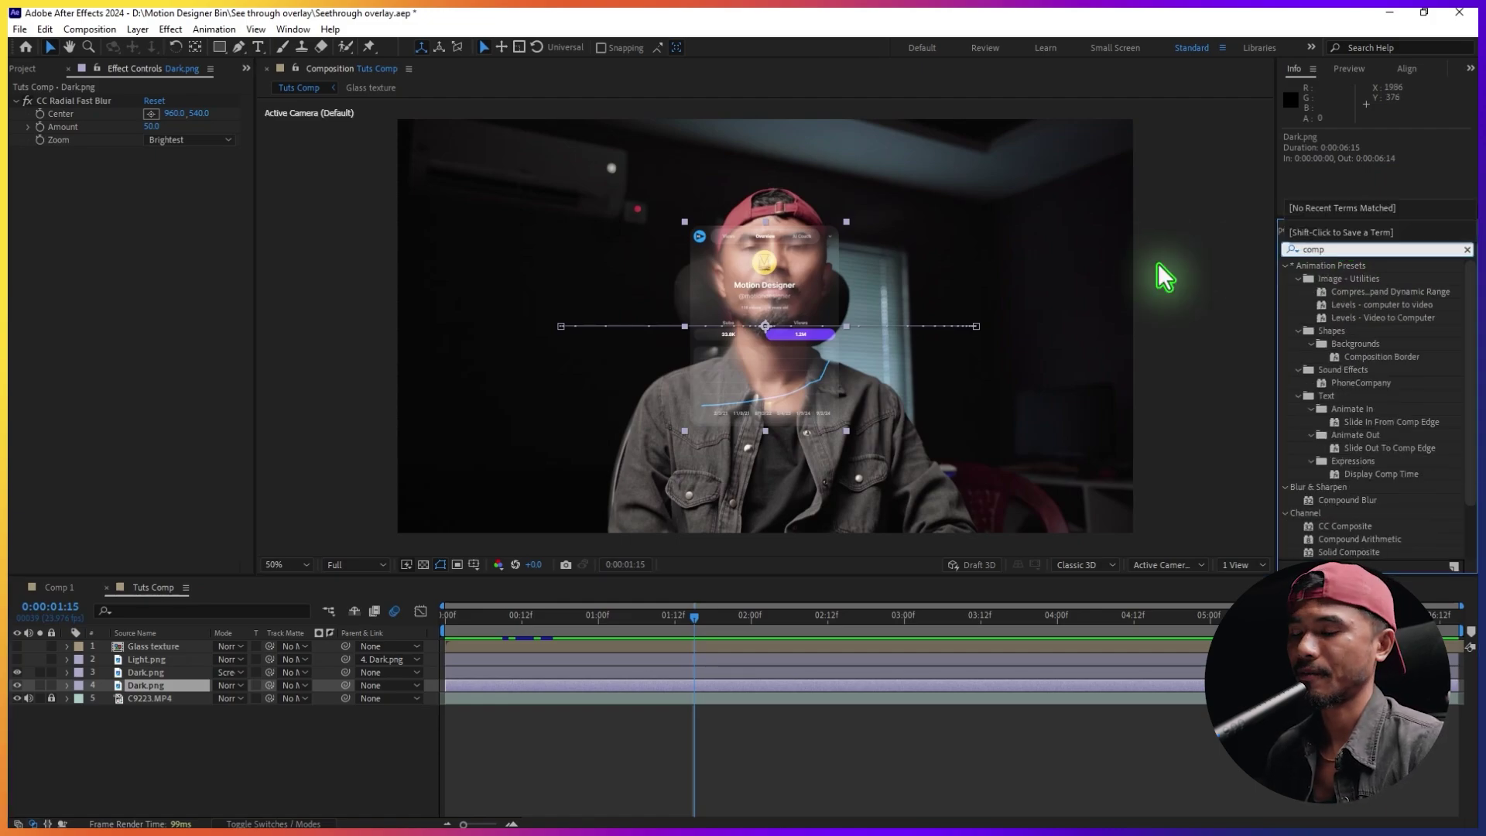
pyautogui.write('ound')
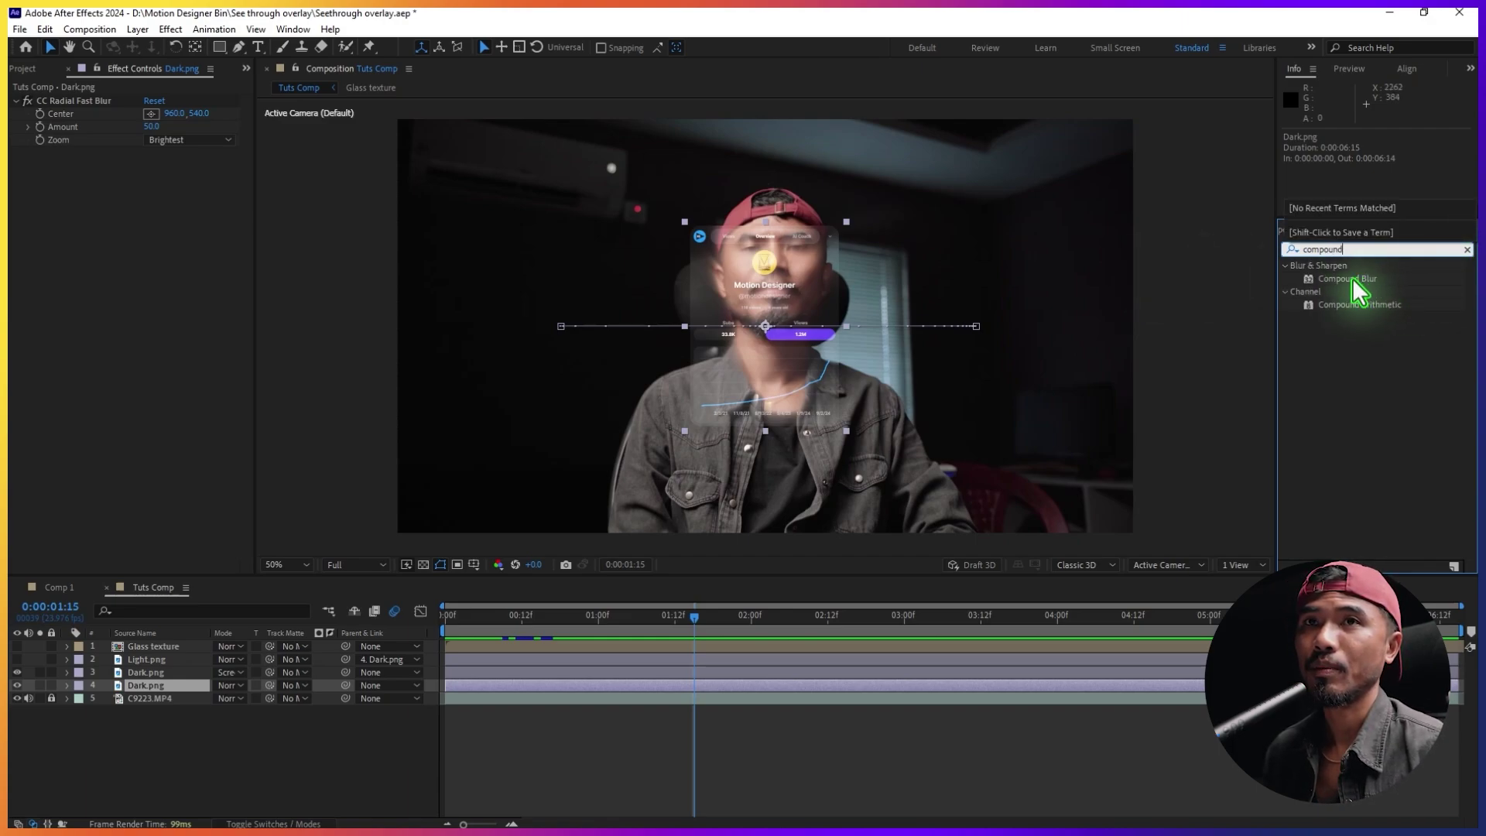
pyautogui.moveTo(1351, 279); pyautogui.dragTo(179, 690)
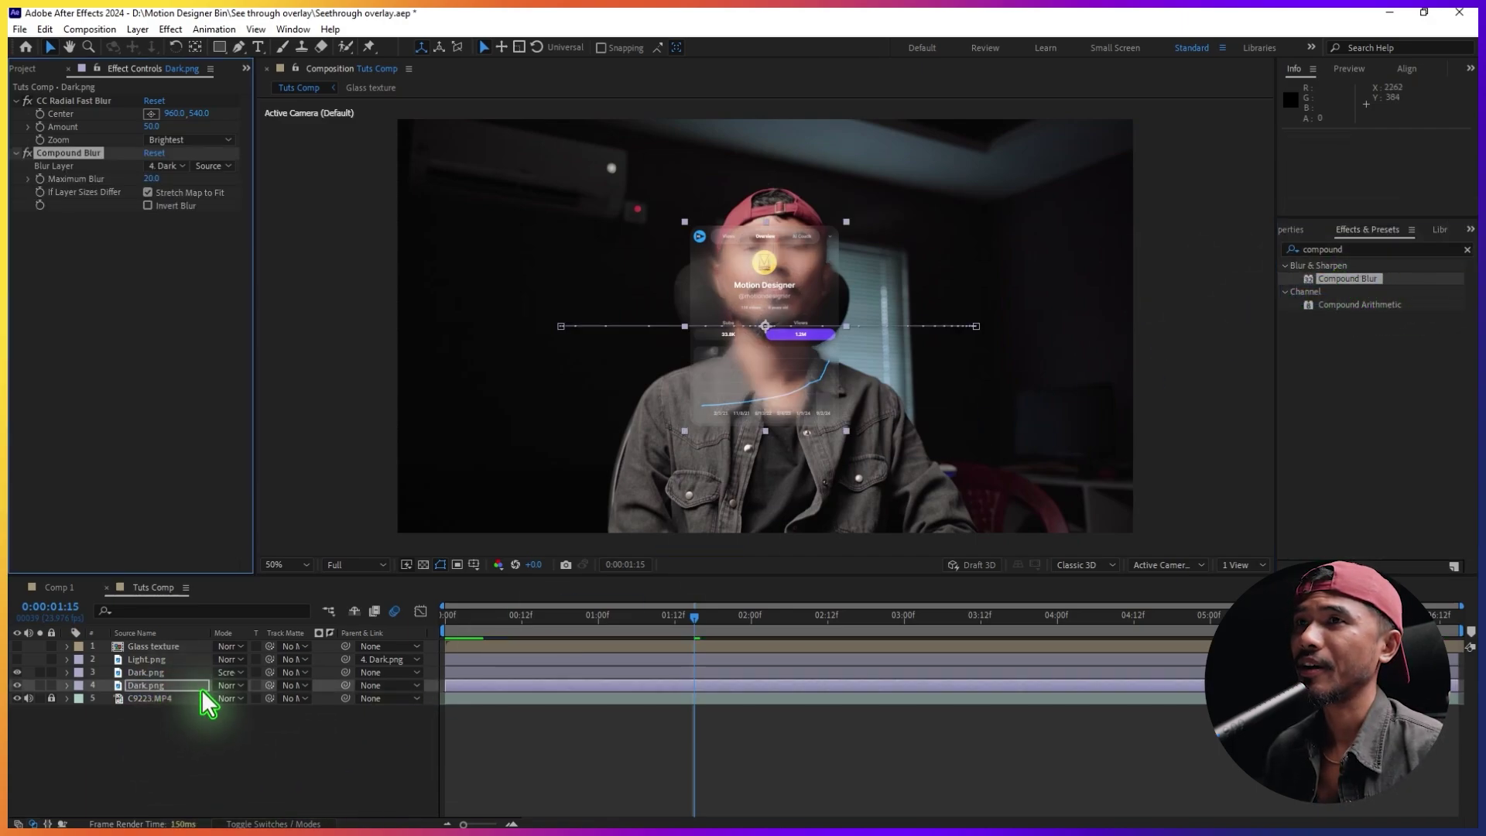
pyautogui.click(172, 166)
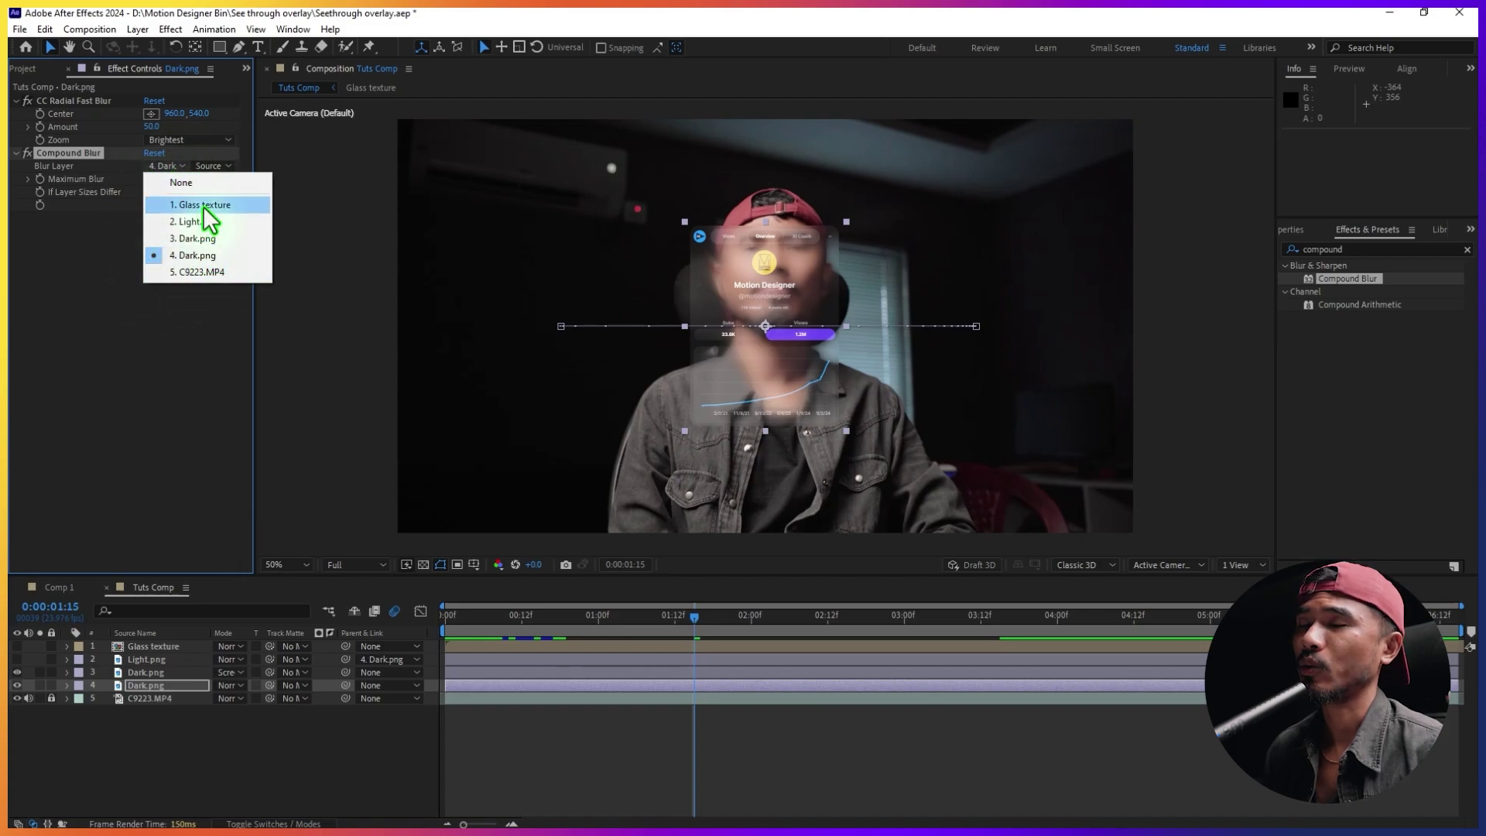
pyautogui.click(203, 206)
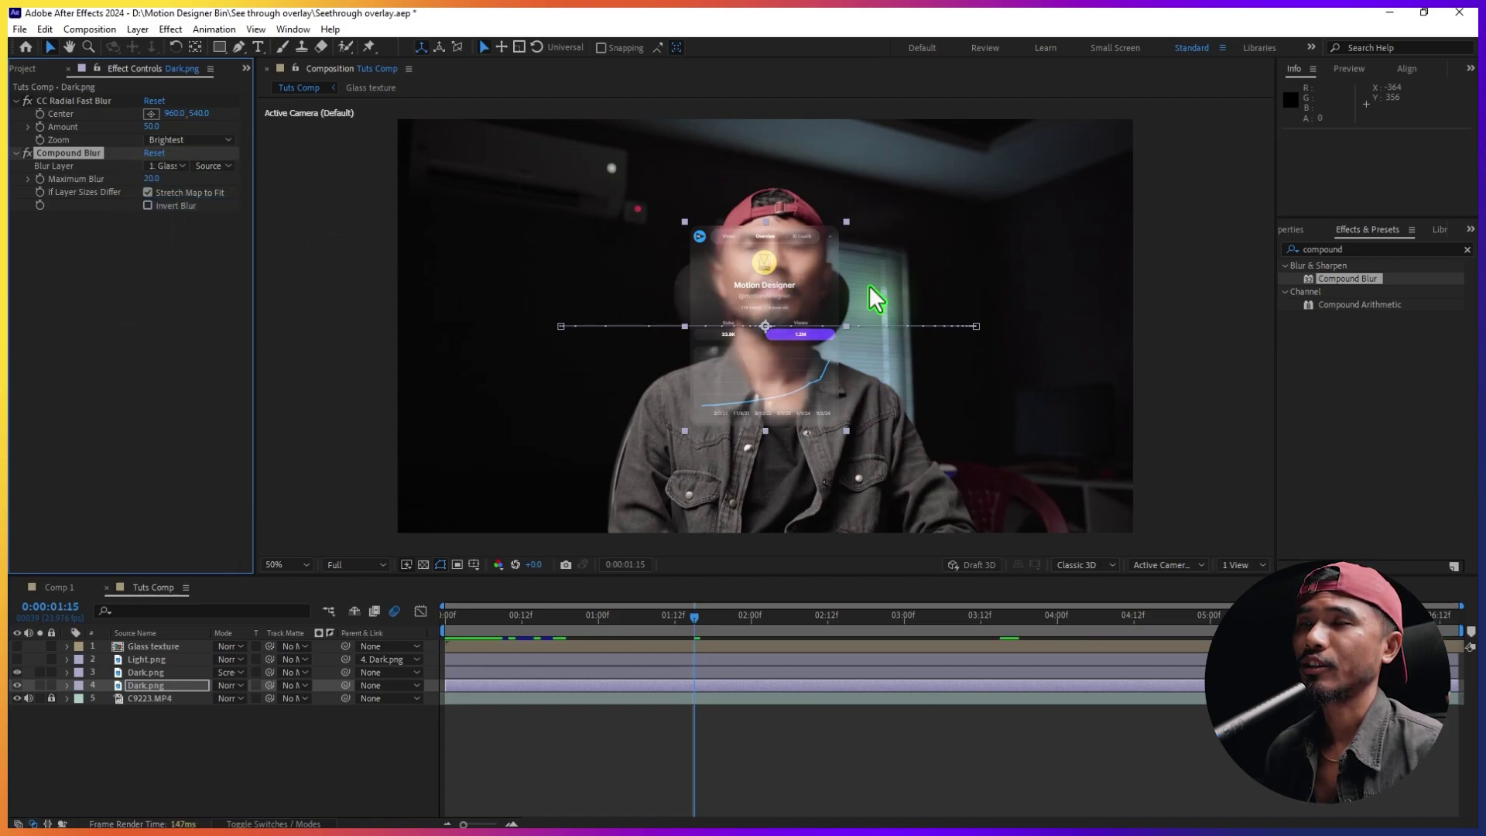
pyautogui.press('/')
pyautogui.press('.')
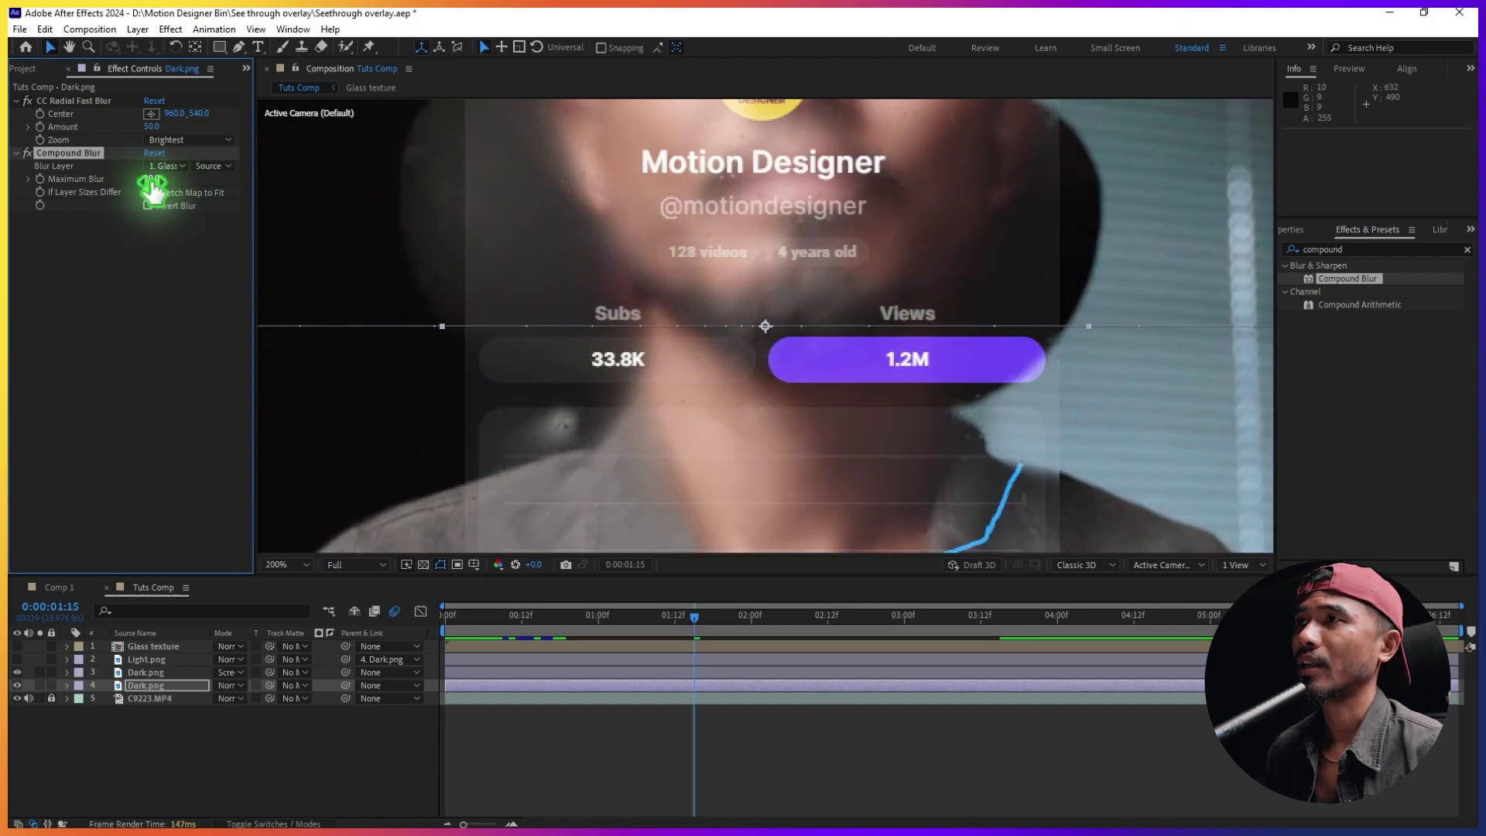
# Adjust the dark card's Compound Blur Maximum Blur until it settles at 81.
pyautogui.moveTo(162, 182); pyautogui.dragTo(190, 183)
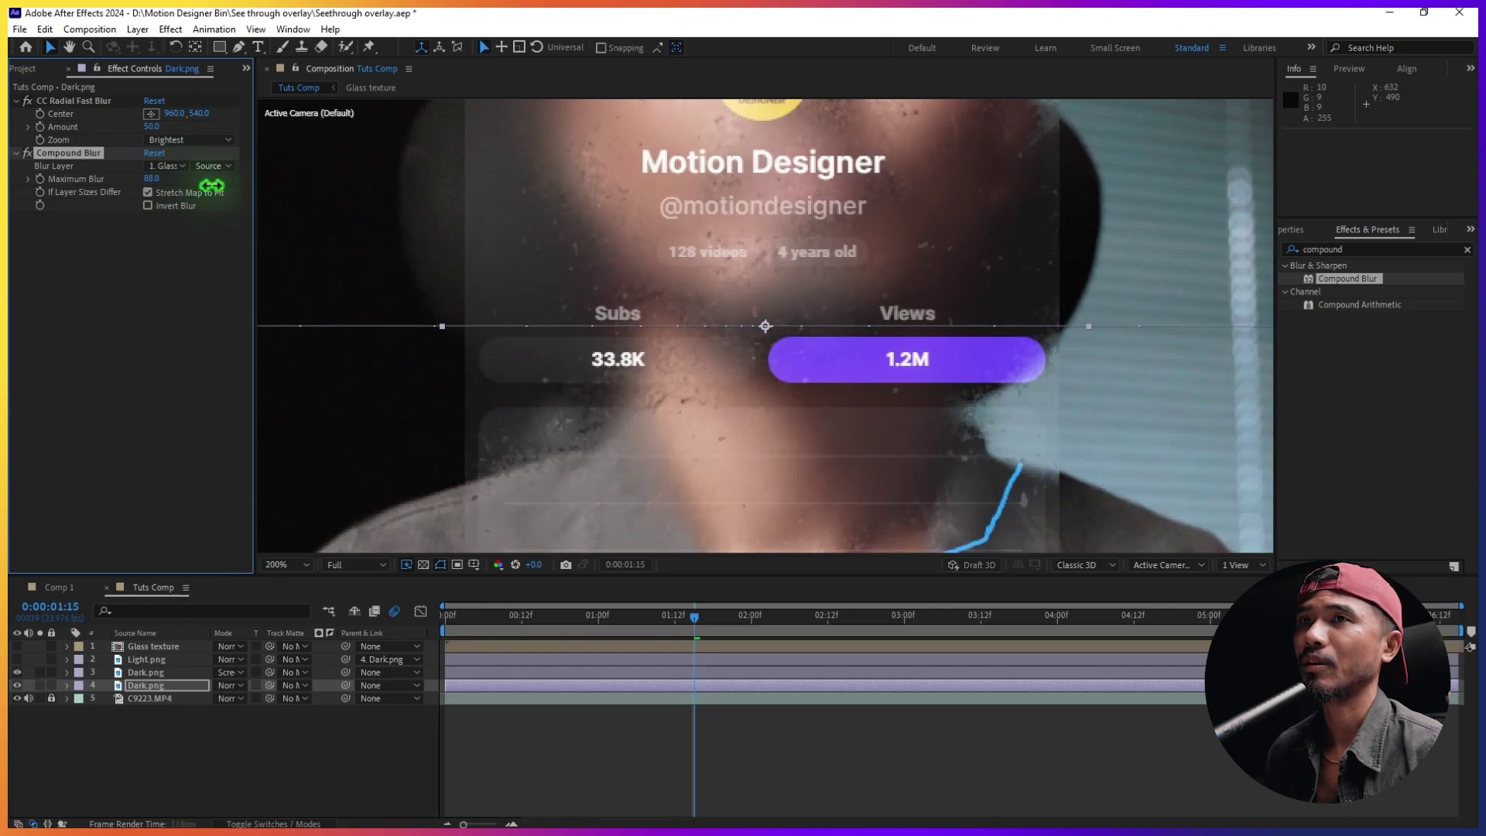
pyautogui.moveTo(206, 188); pyautogui.dragTo(186, 188)
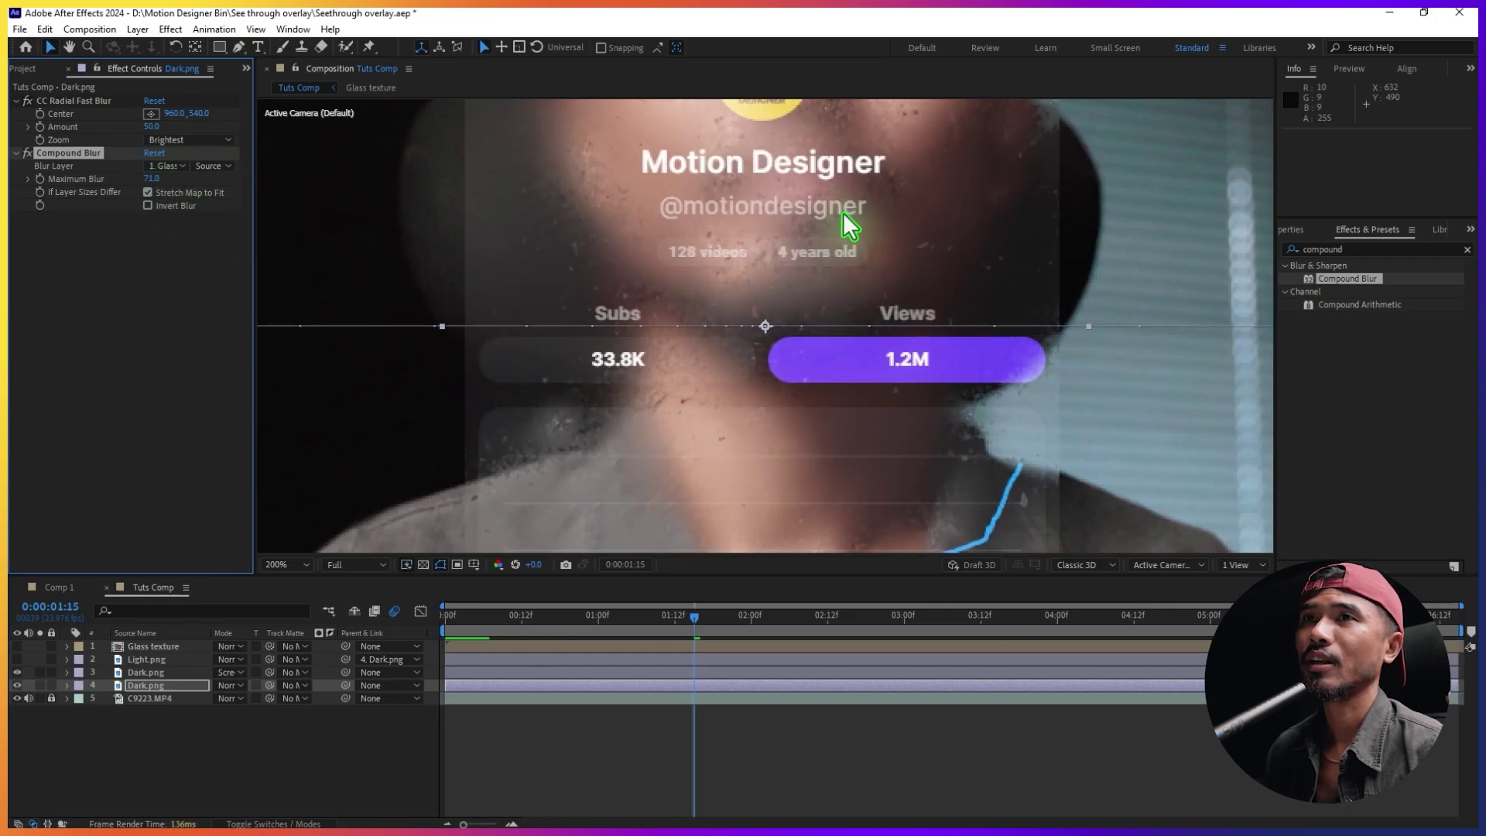
pyautogui.press(',')
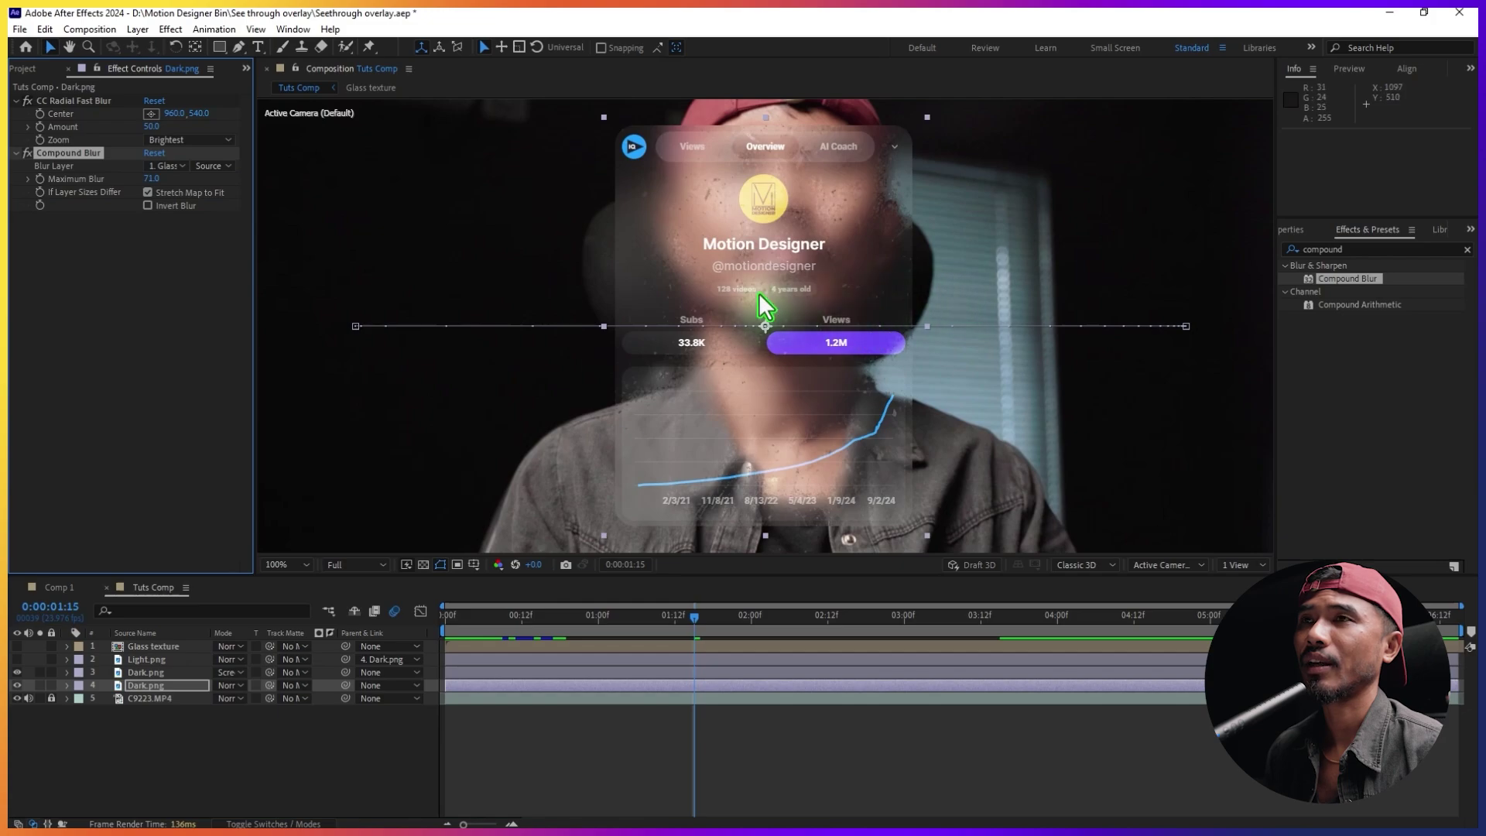
pyautogui.moveTo(160, 183); pyautogui.dragTo(171, 180)
pyautogui.click(145, 338)
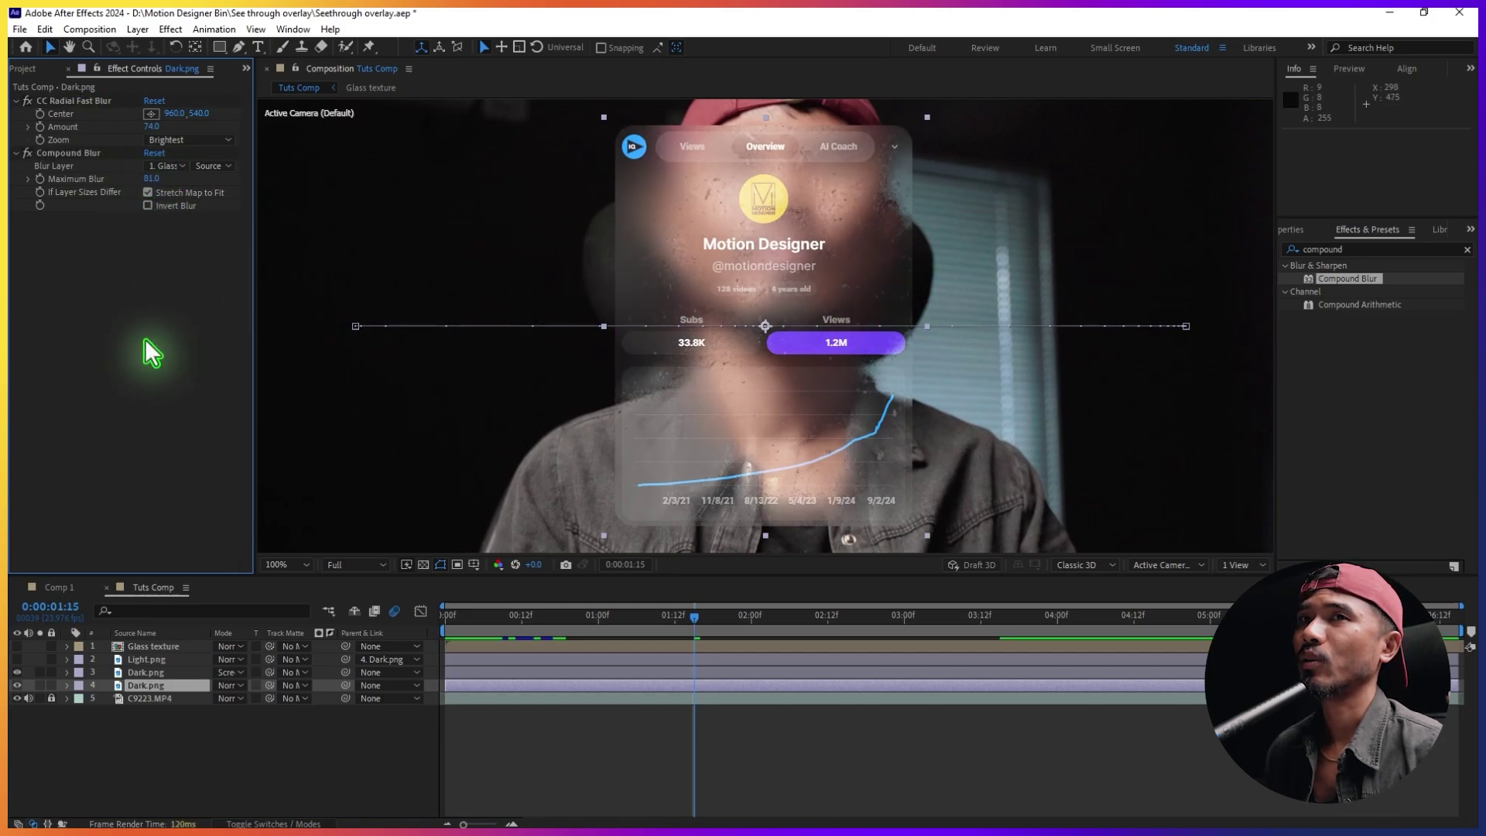
pyautogui.click(1419, 246)
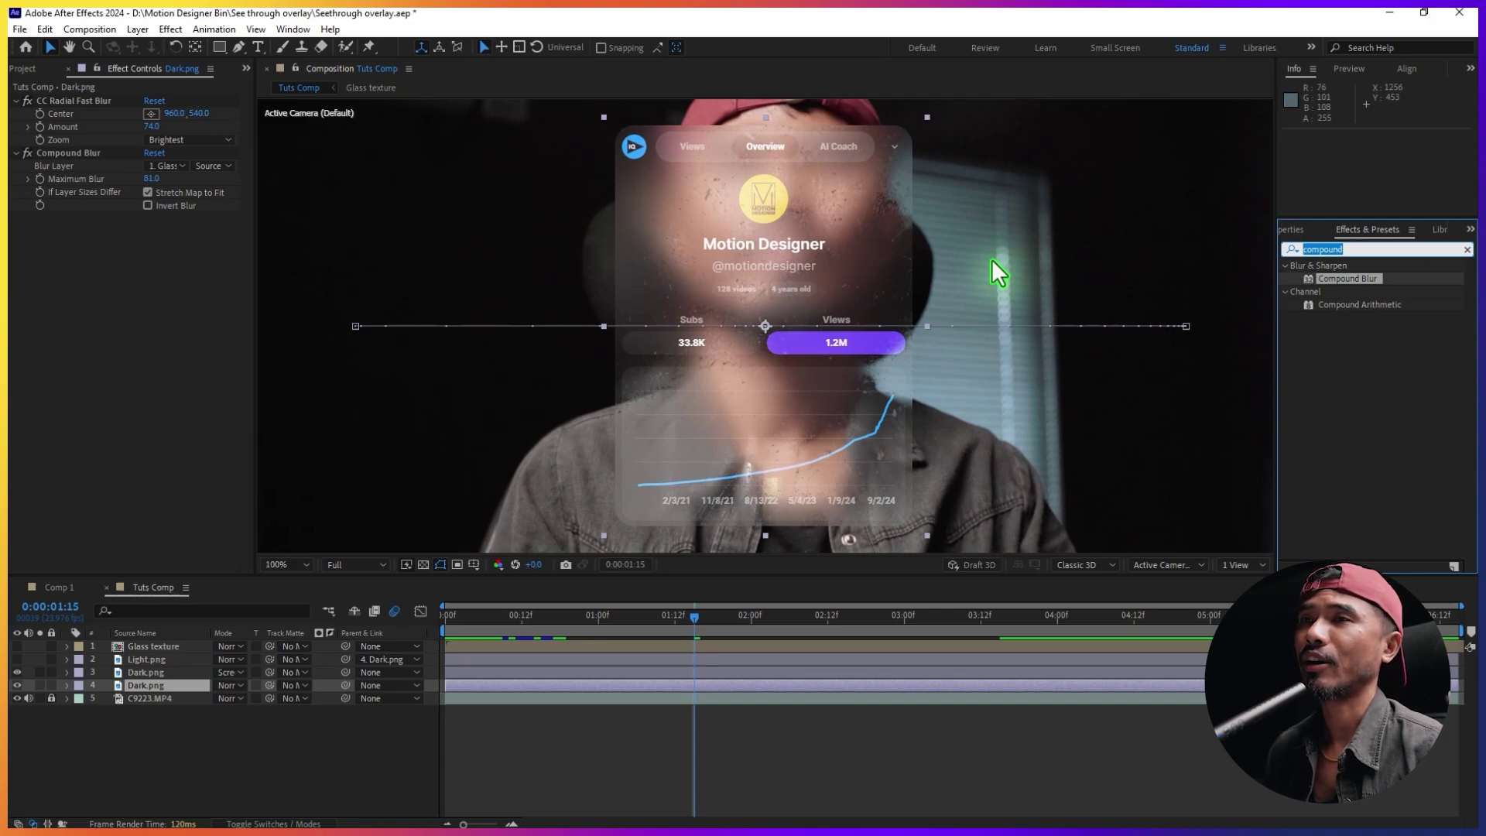
# Add a Magnify effect to Dark.png with its Shape set to Square.
pyautogui.write('magni')
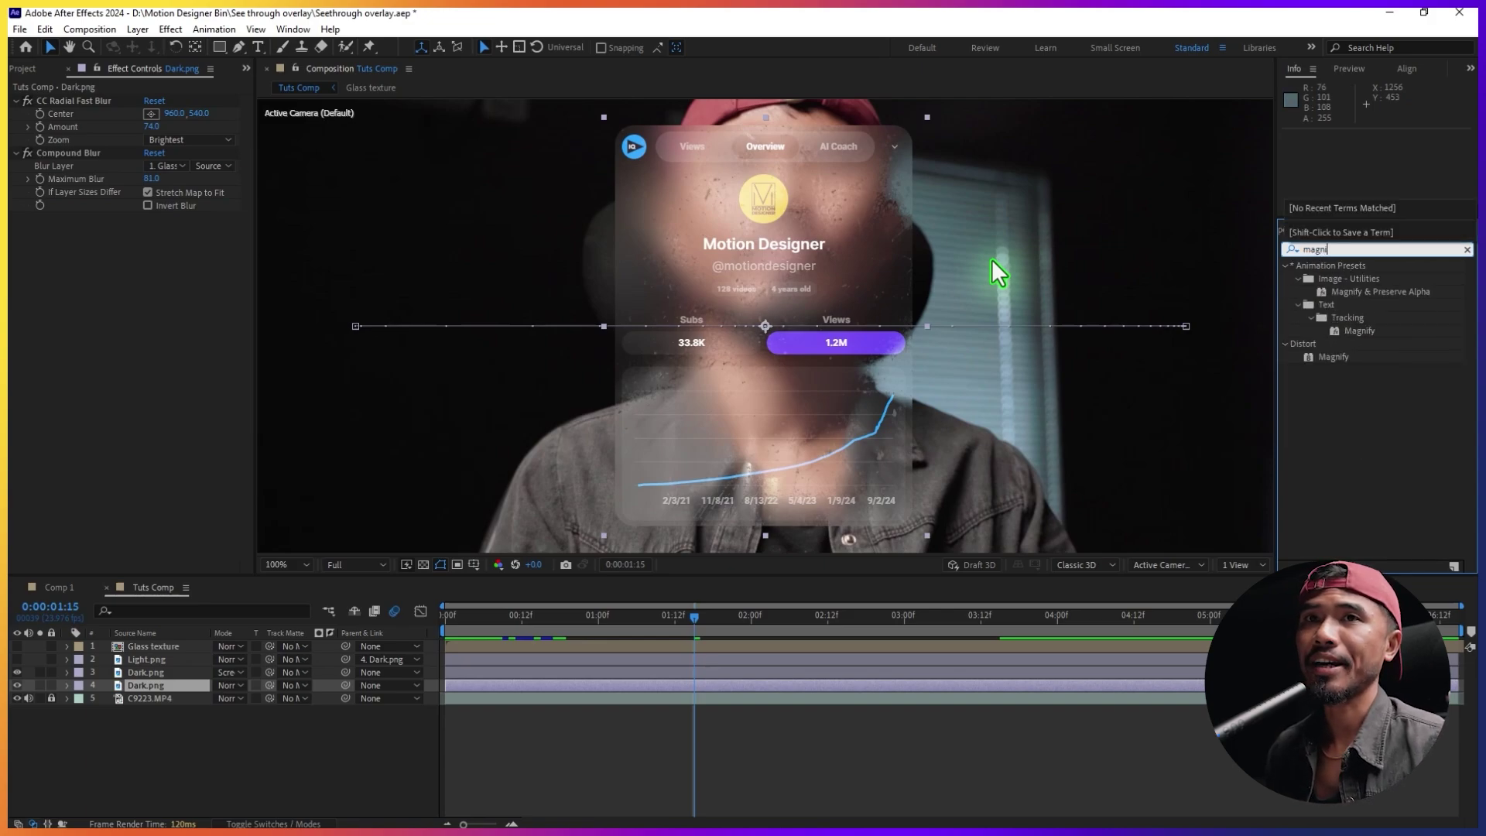
pyautogui.moveTo(1336, 354); pyautogui.dragTo(152, 388)
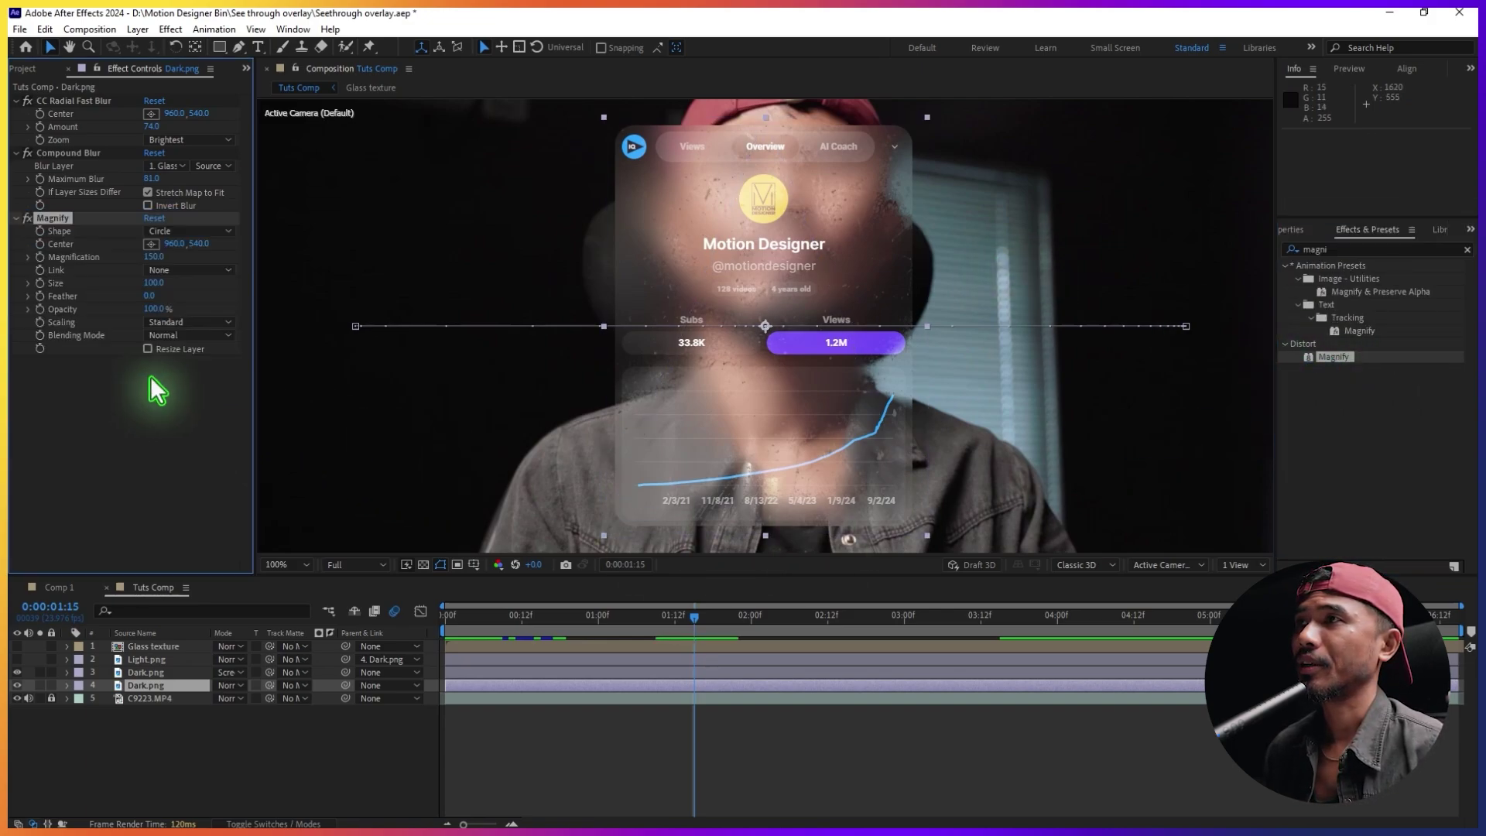
pyautogui.click(197, 230)
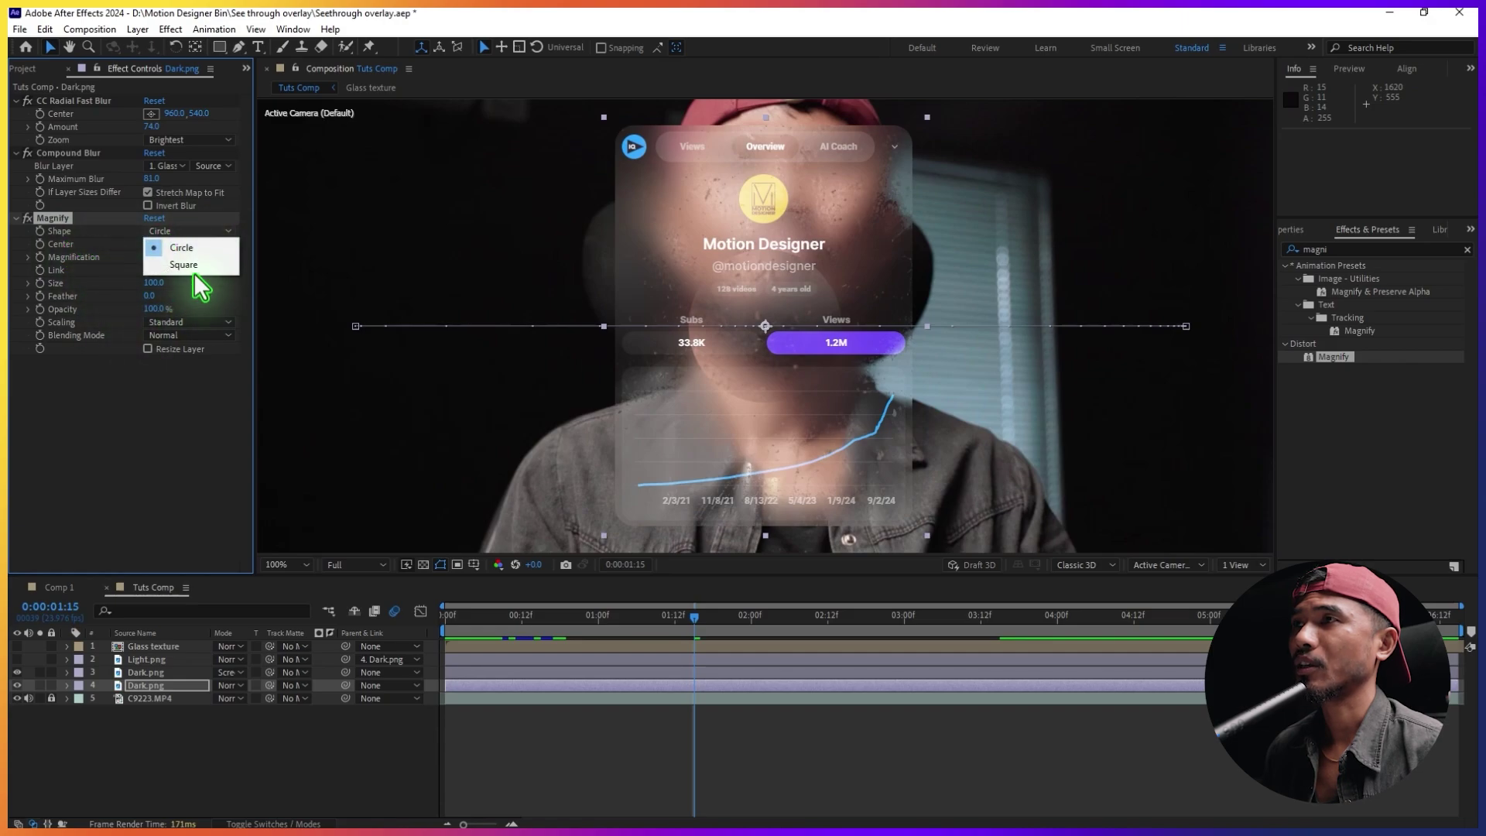
pyautogui.click(198, 264)
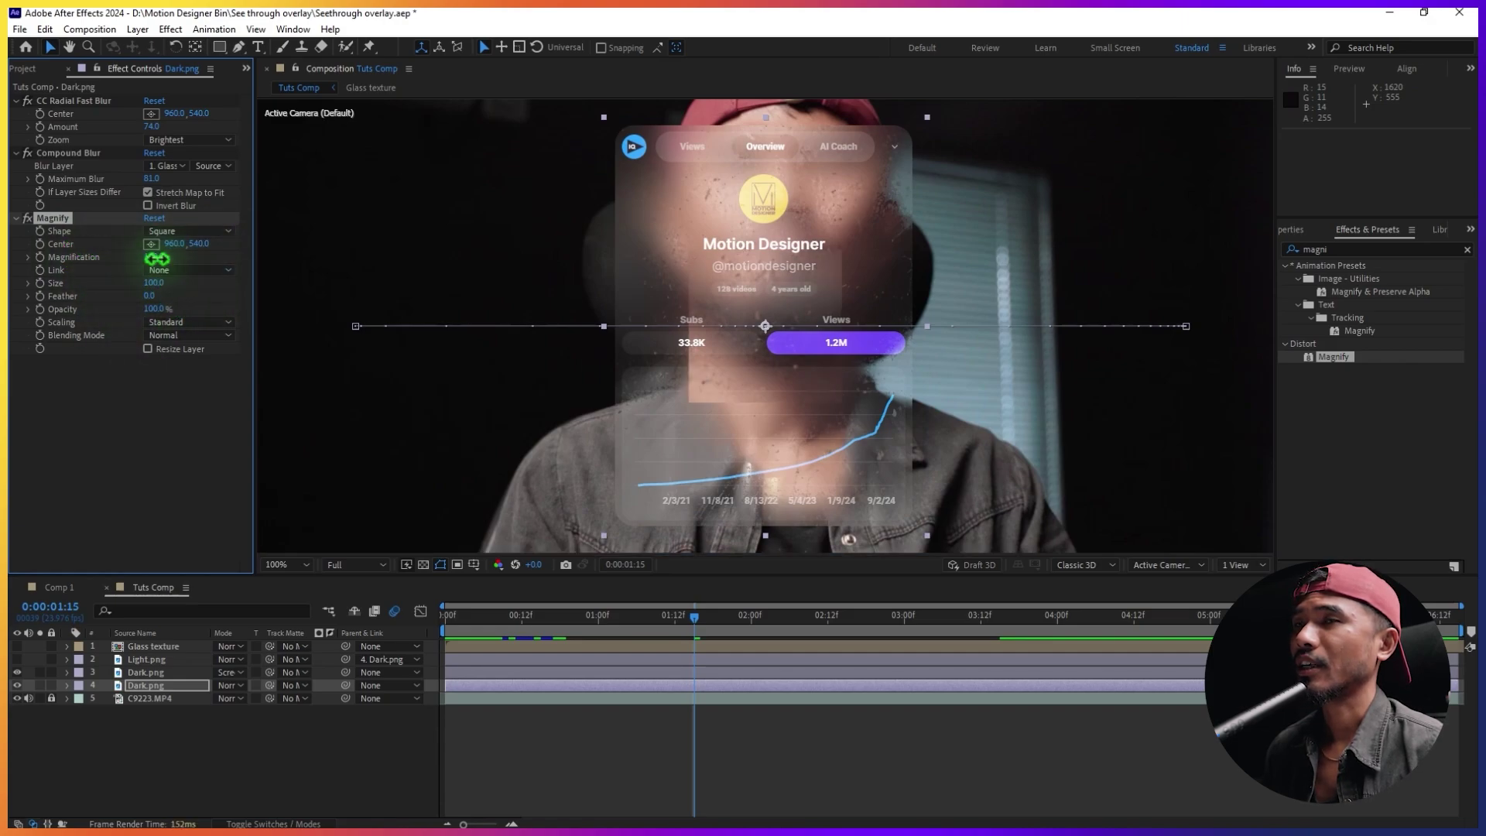
# Set Magnify Size to 321 and Magnification to about 103, and lower Maximum Blur to about 46.
pyautogui.moveTo(161, 258); pyautogui.dragTo(310, 290)
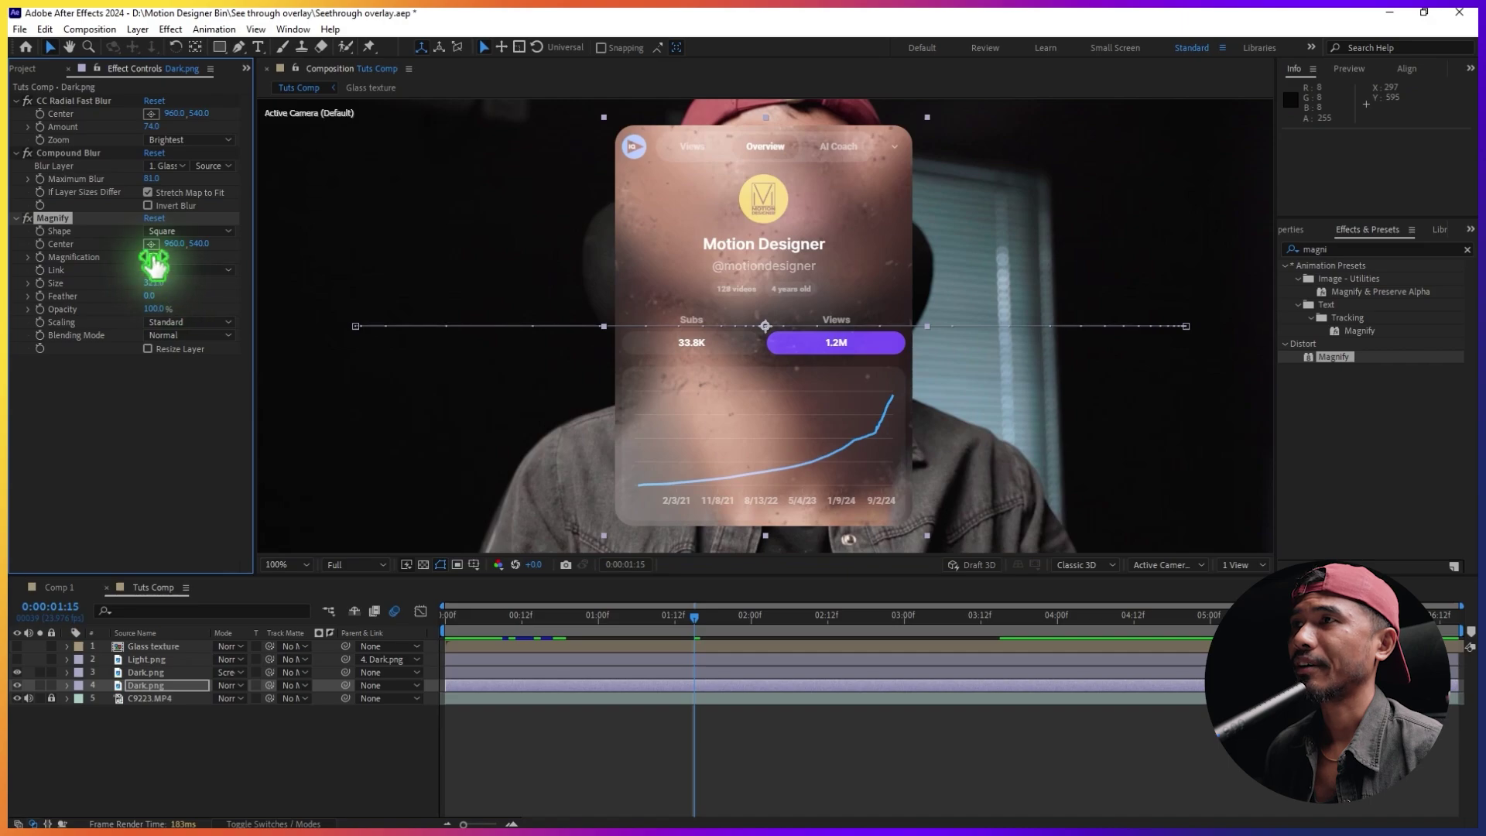
pyautogui.moveTo(158, 257); pyautogui.dragTo(149, 259)
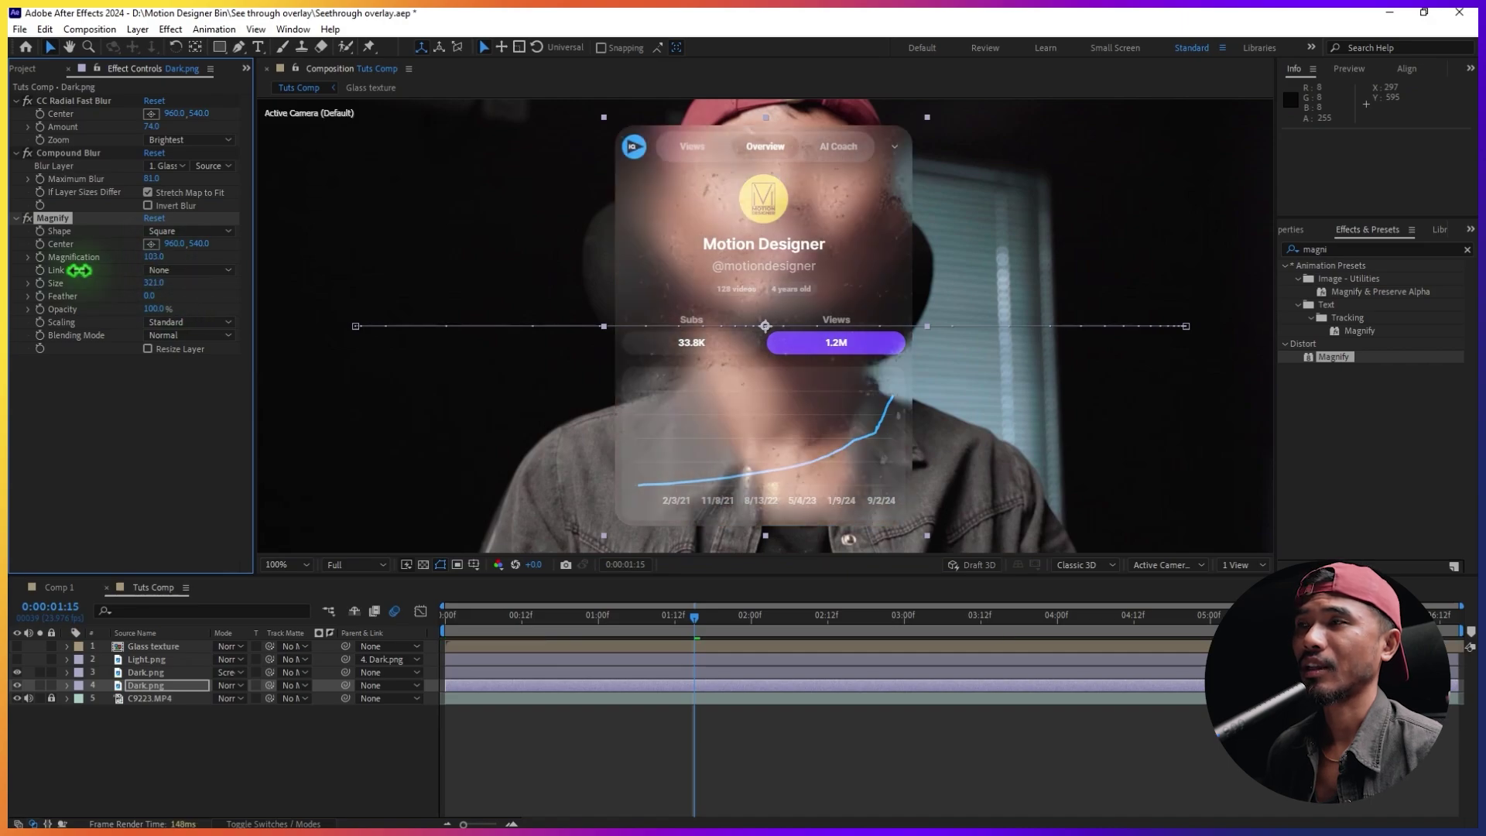
pyautogui.click(128, 429)
pyautogui.moveTo(151, 179); pyautogui.dragTo(134, 183)
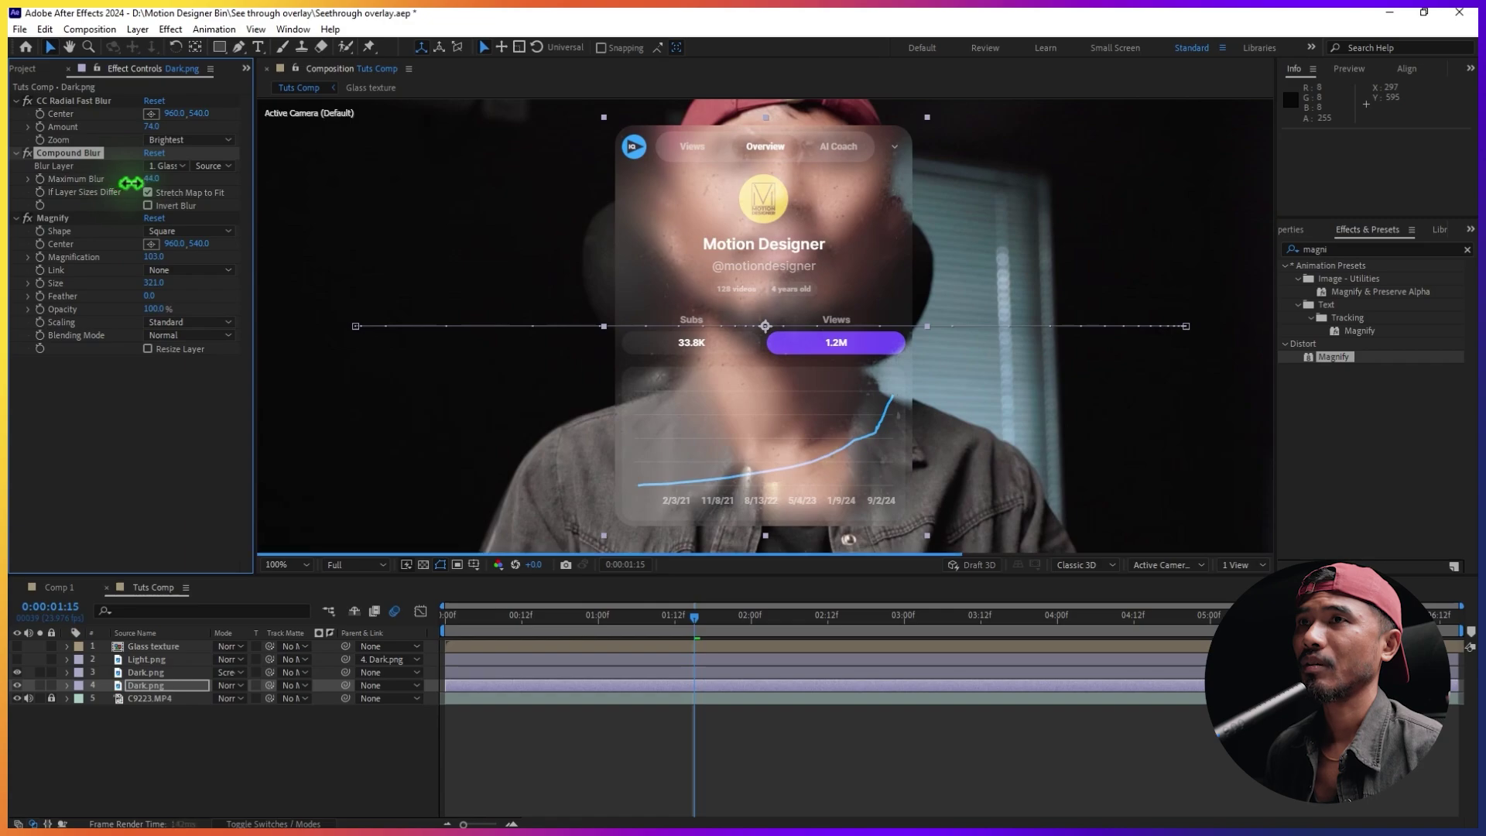
# Set the radial blur Amount to 30 and raise Compound Blur's Maximum Blur to 71.
pyautogui.click(86, 100)
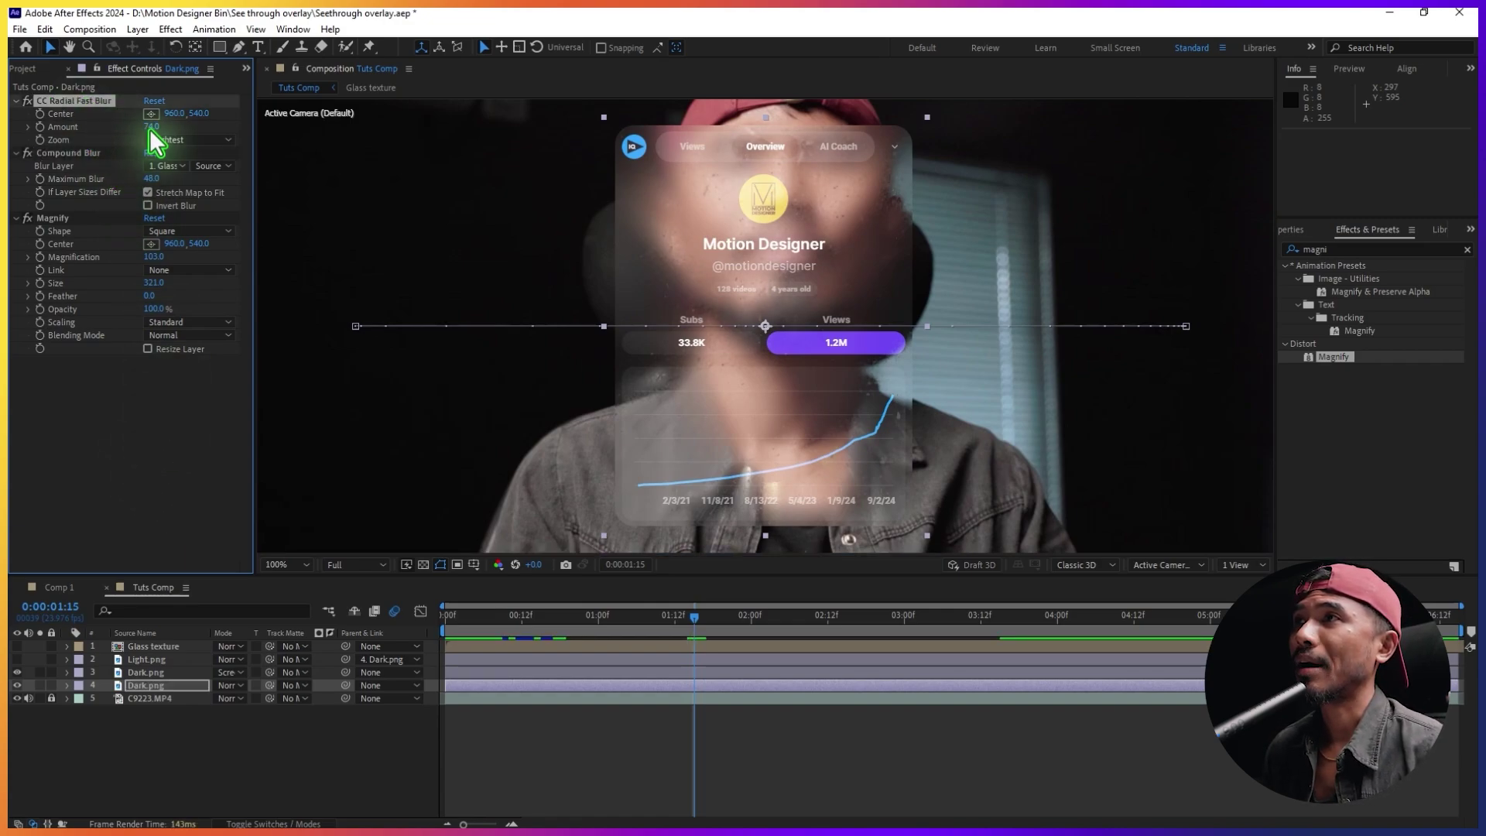
pyautogui.click(152, 126)
pyautogui.write('30')
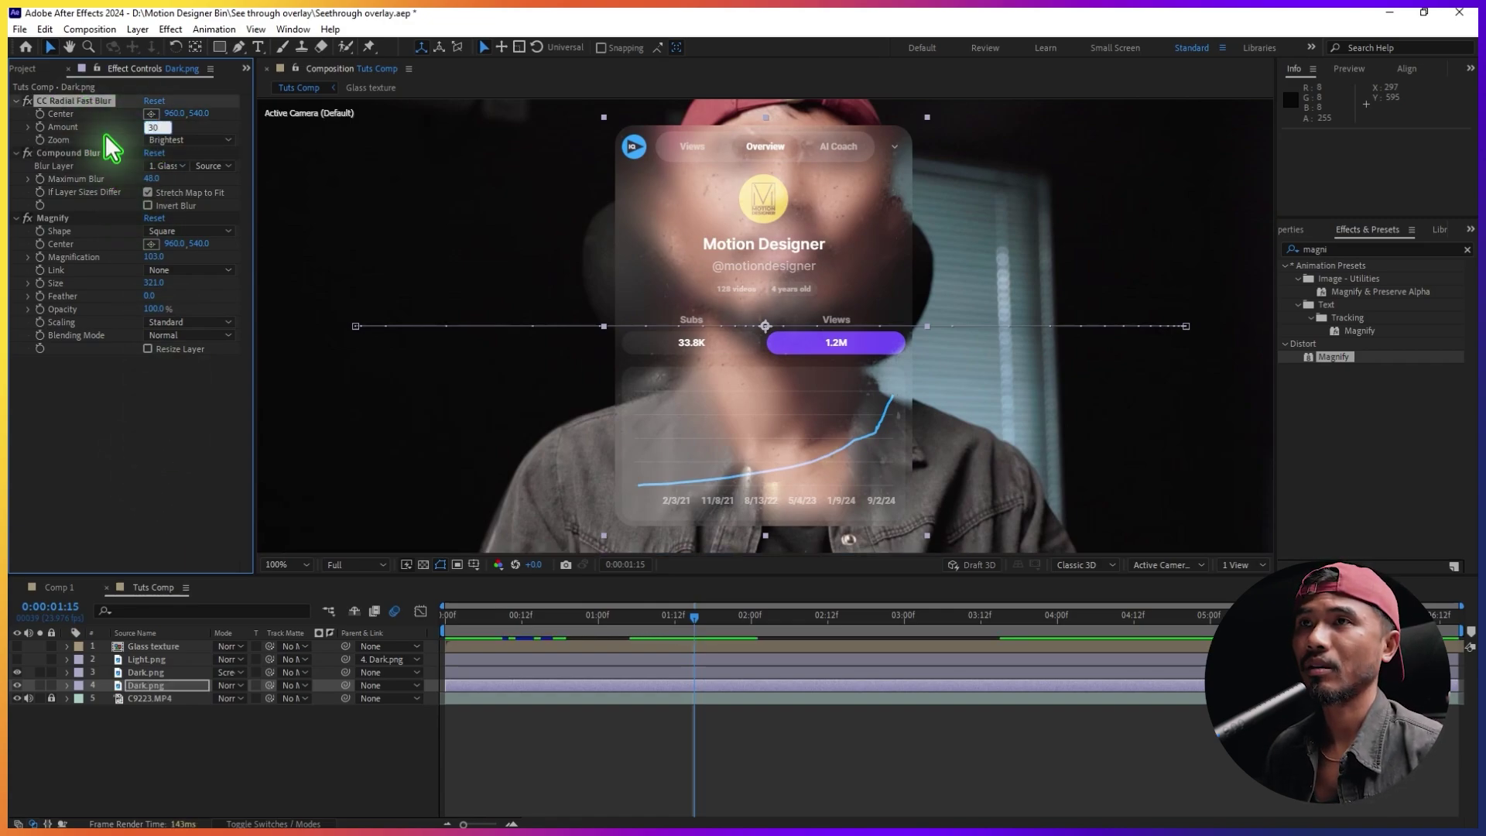
pyautogui.press('Return')
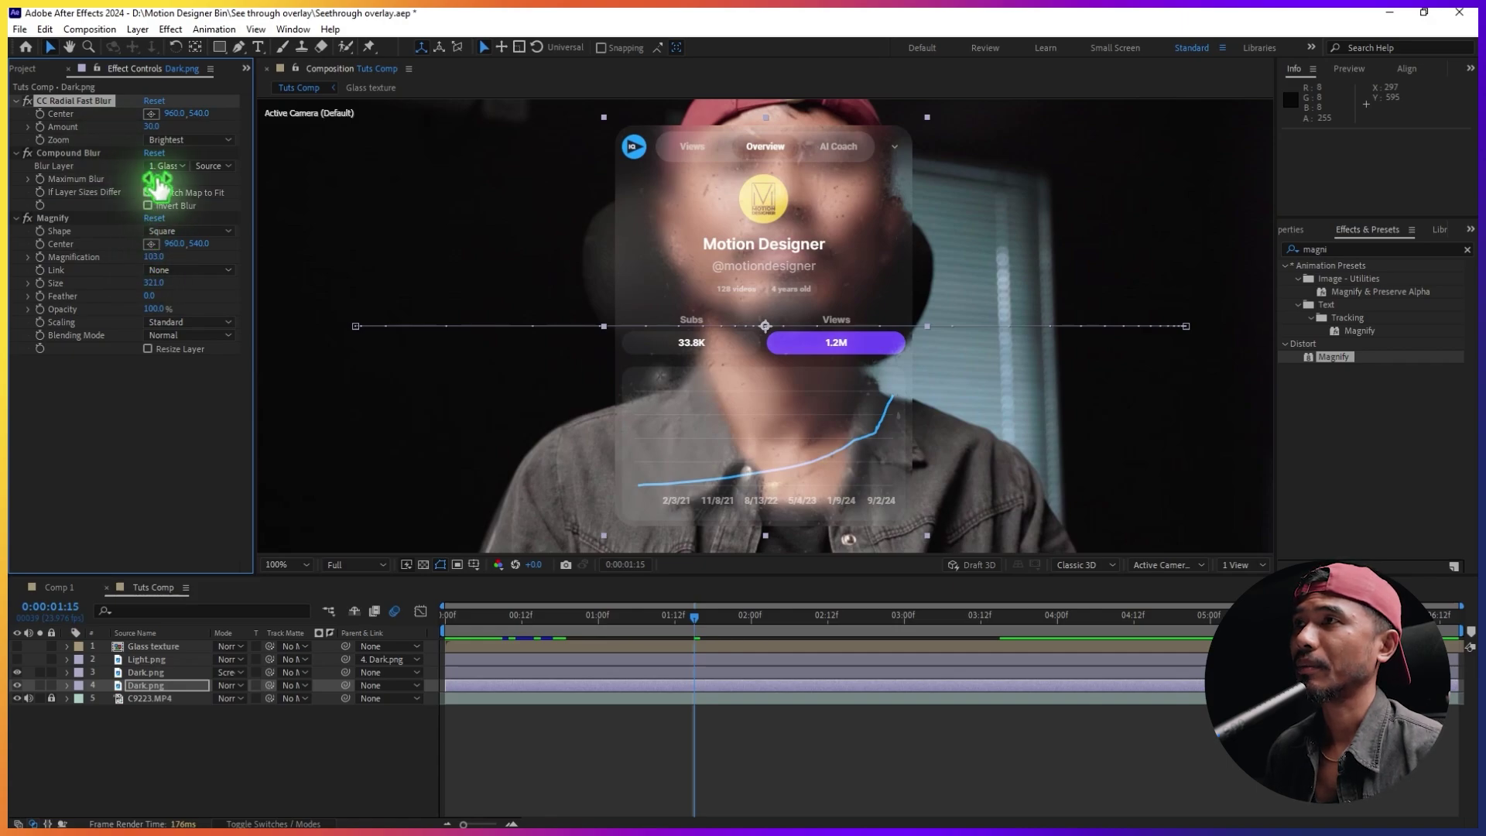
pyautogui.moveTo(154, 184); pyautogui.dragTo(163, 179)
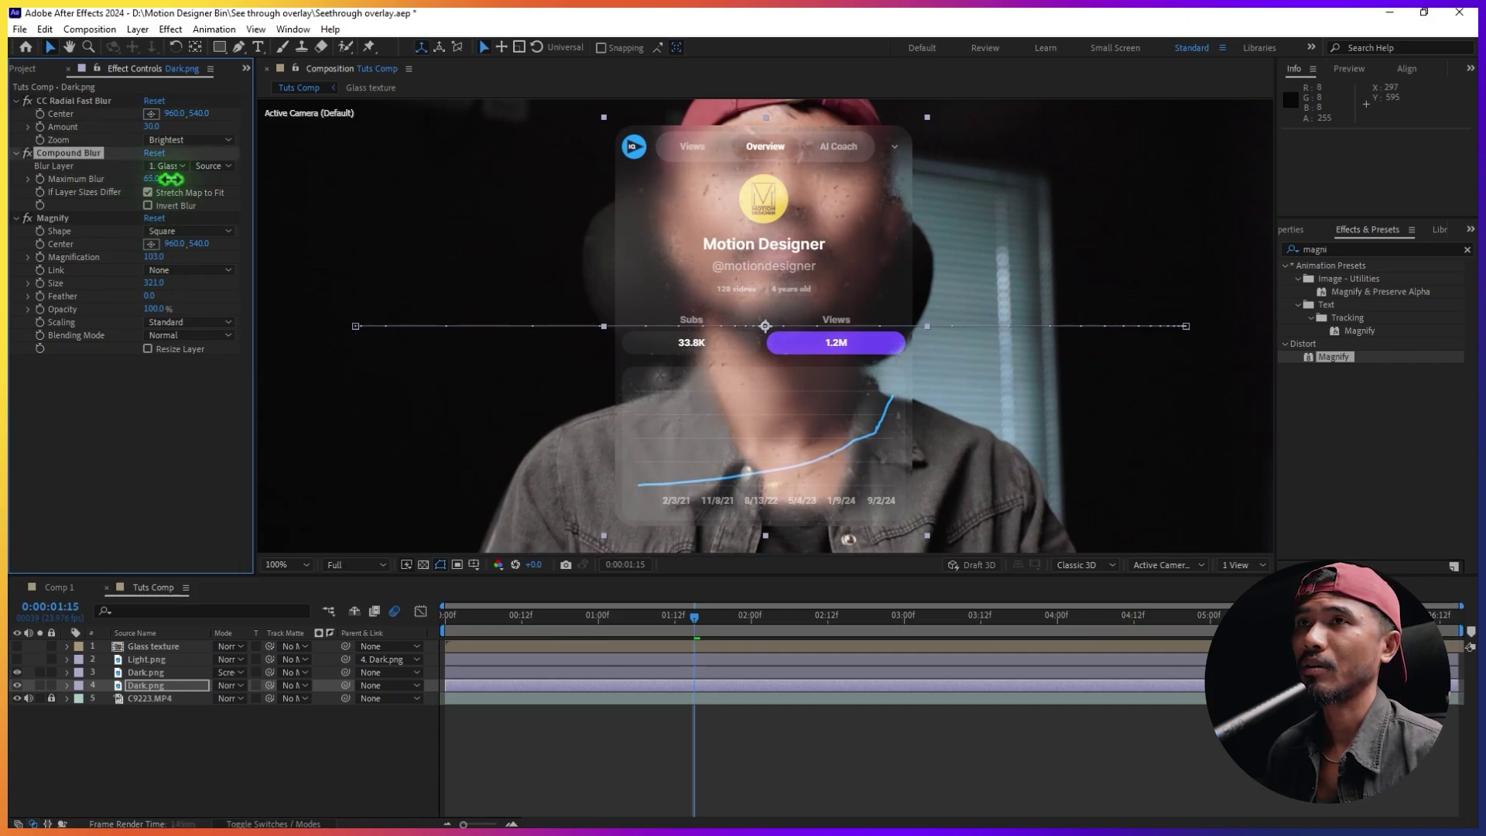
pyautogui.press(',')
pyautogui.press(',')
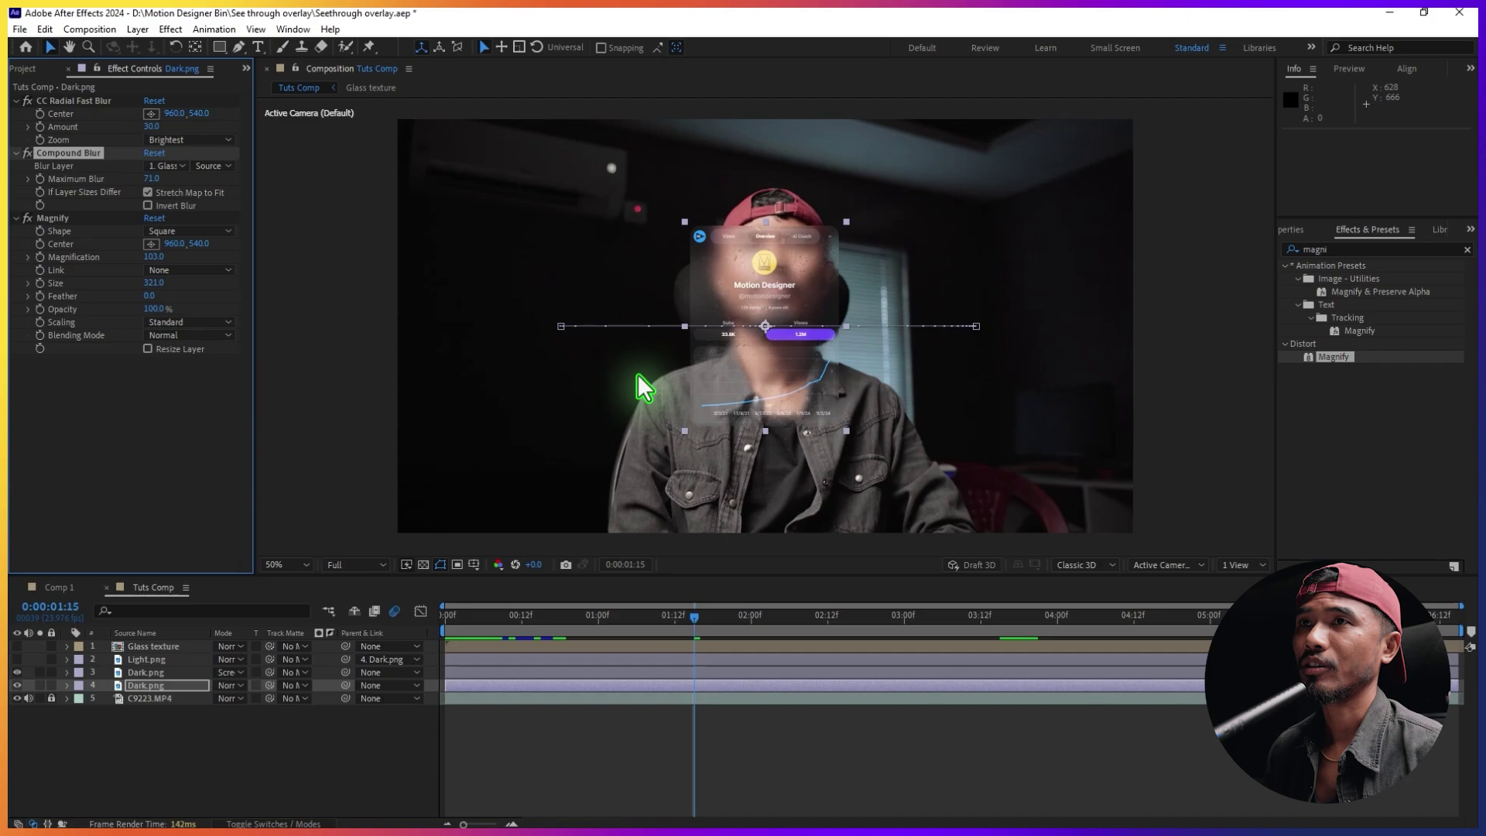
pyautogui.click(1189, 369)
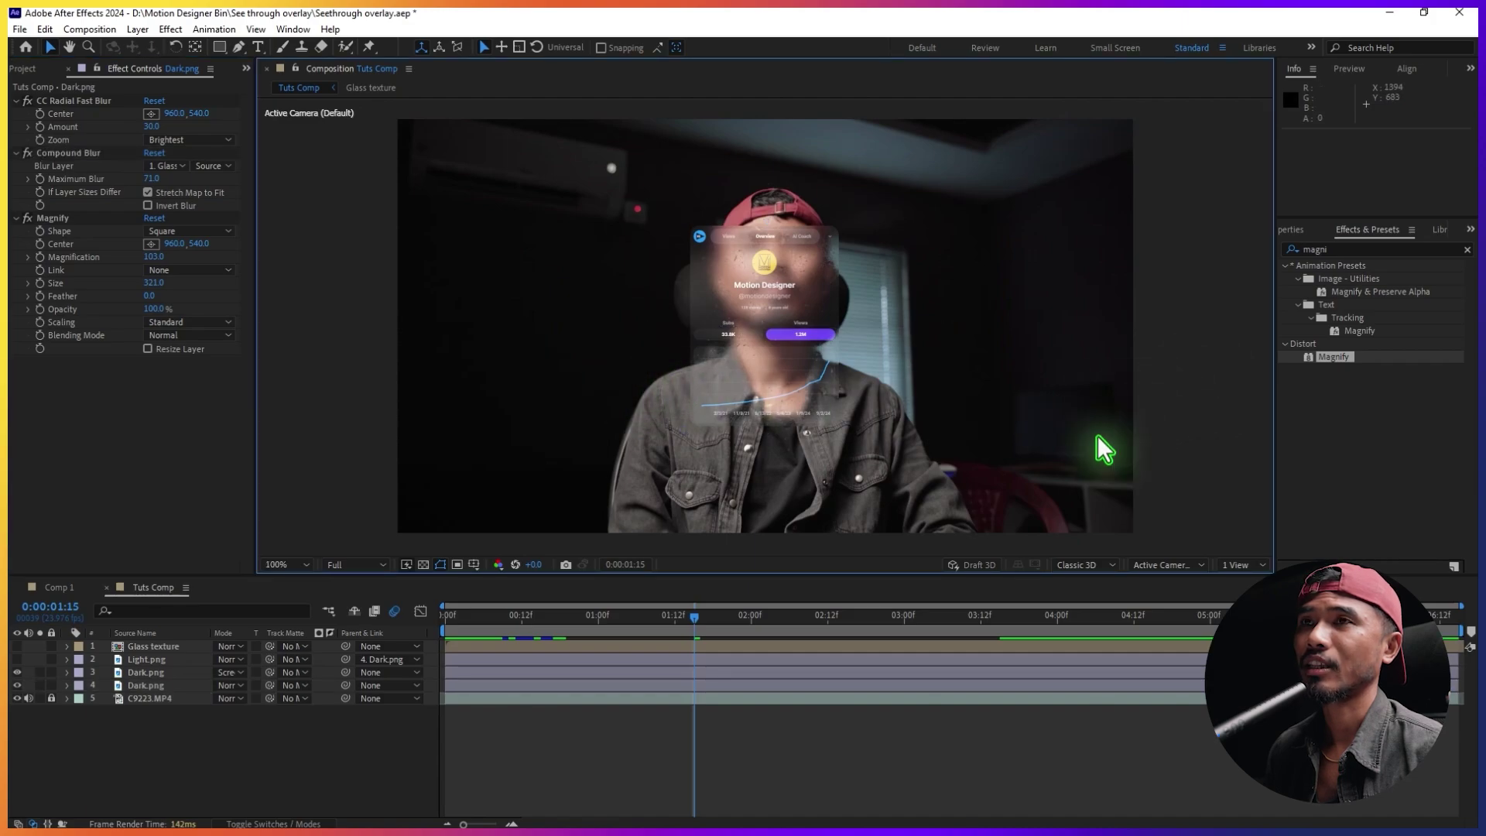
# Turn on the Light.png card layer's visibility over the footage.
pyautogui.press('.')
pyautogui.press('.')
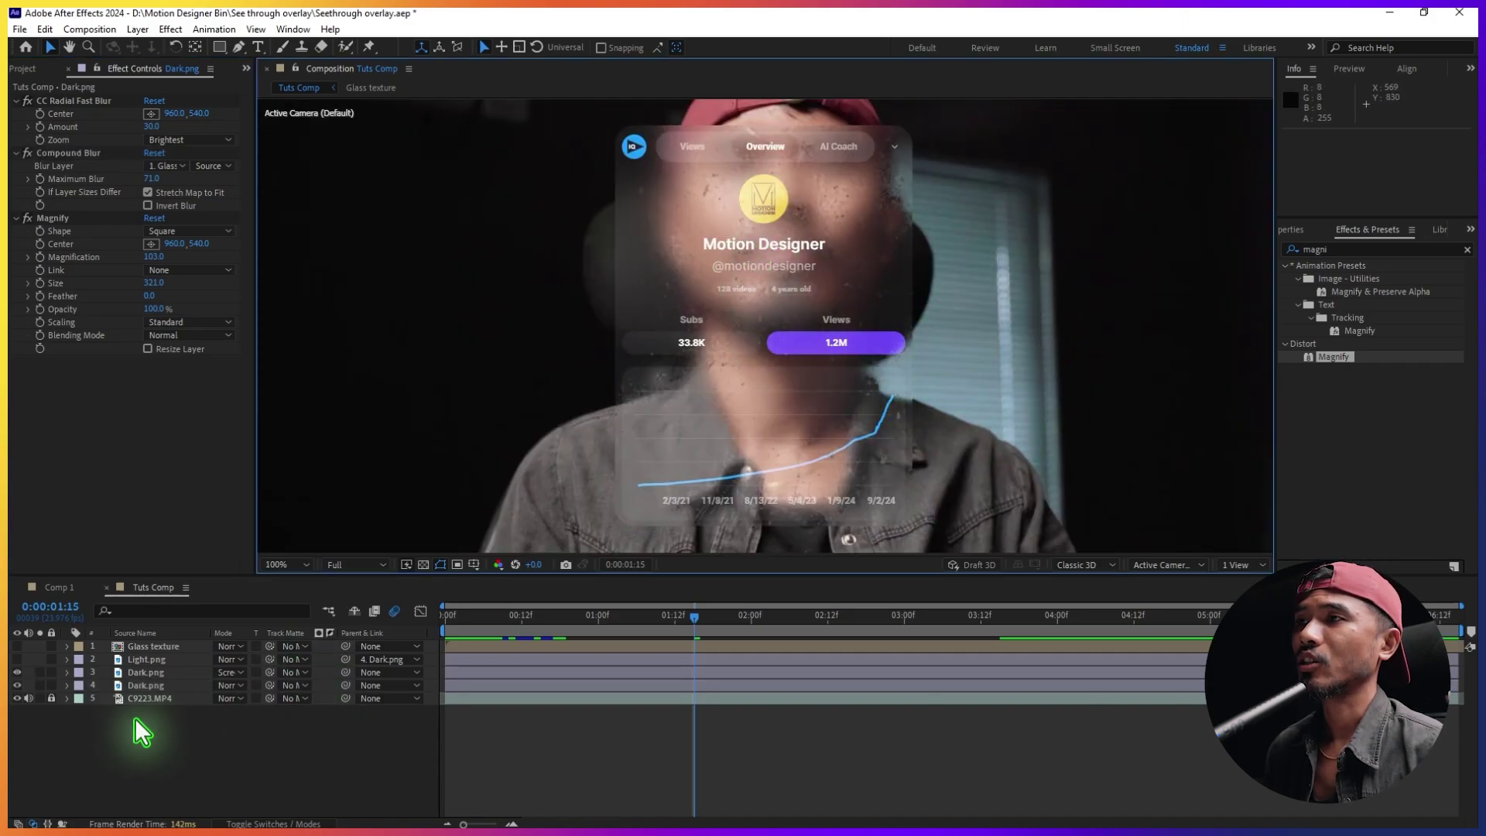
pyautogui.click(156, 673)
pyautogui.click(160, 686)
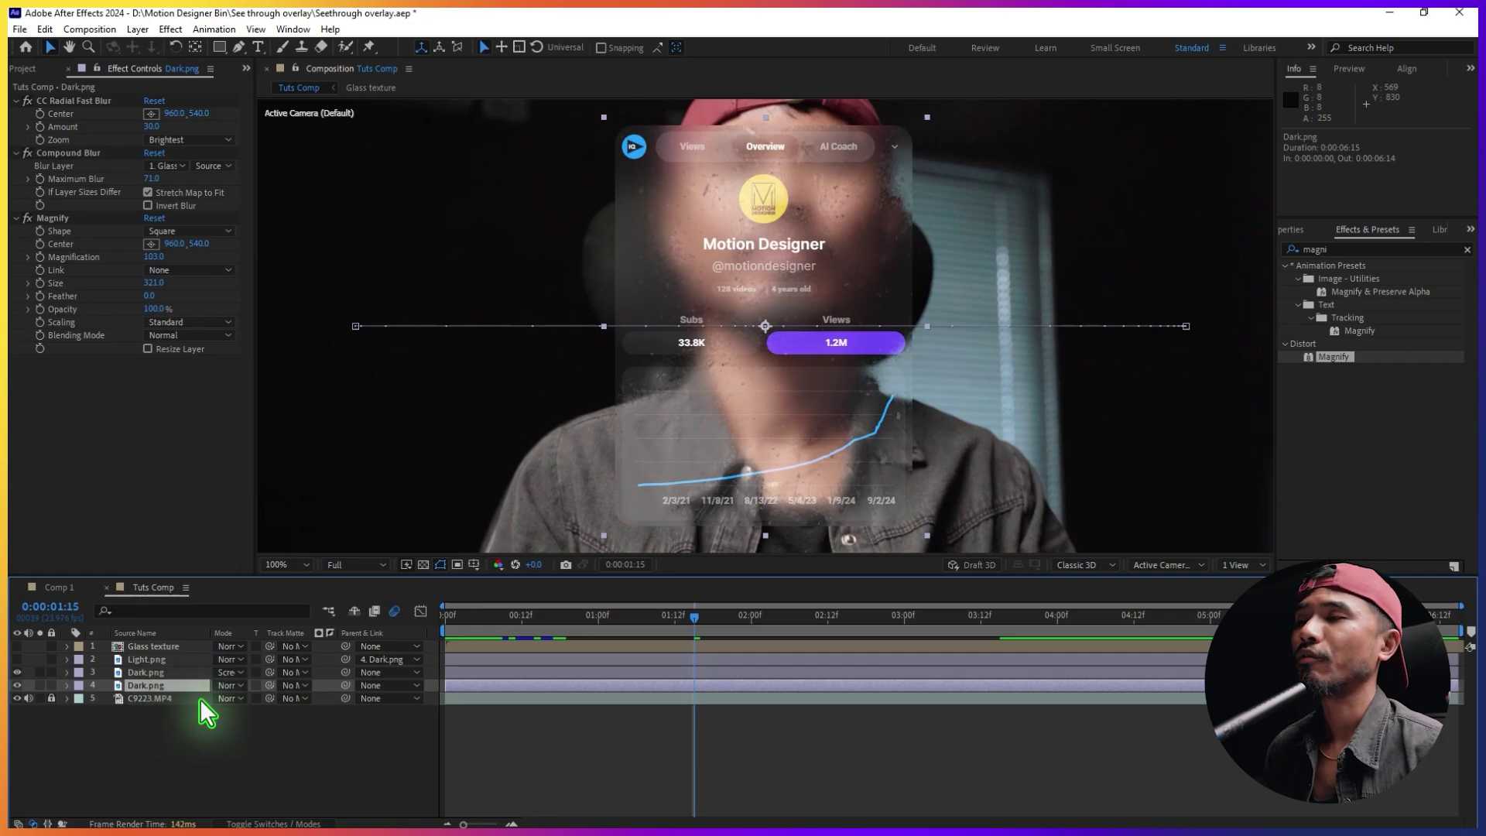
pyautogui.click(178, 708)
pyautogui.click(155, 672)
pyautogui.click(224, 741)
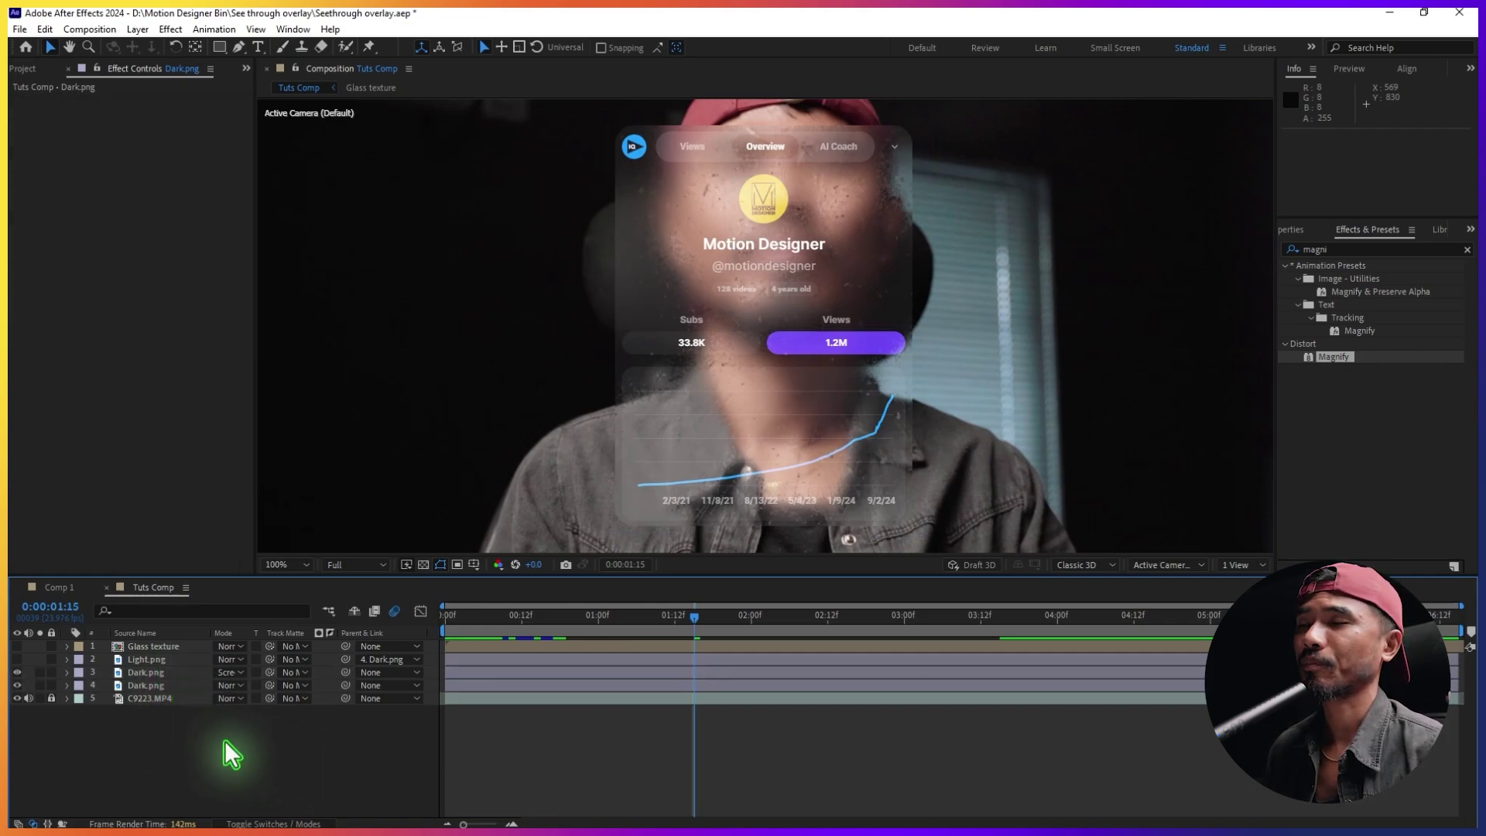
pyautogui.click(154, 659)
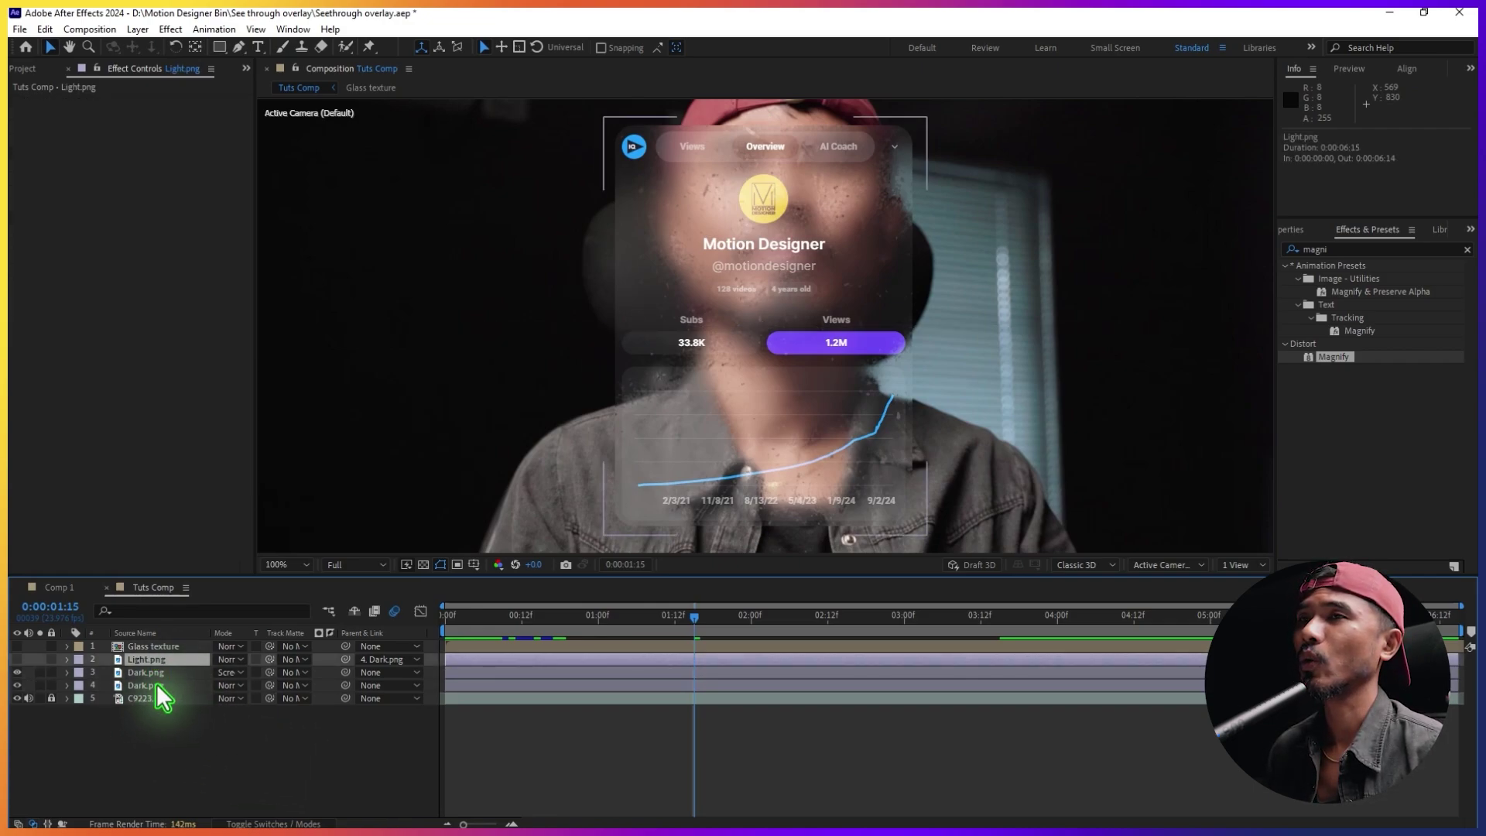
pyautogui.click(17, 659)
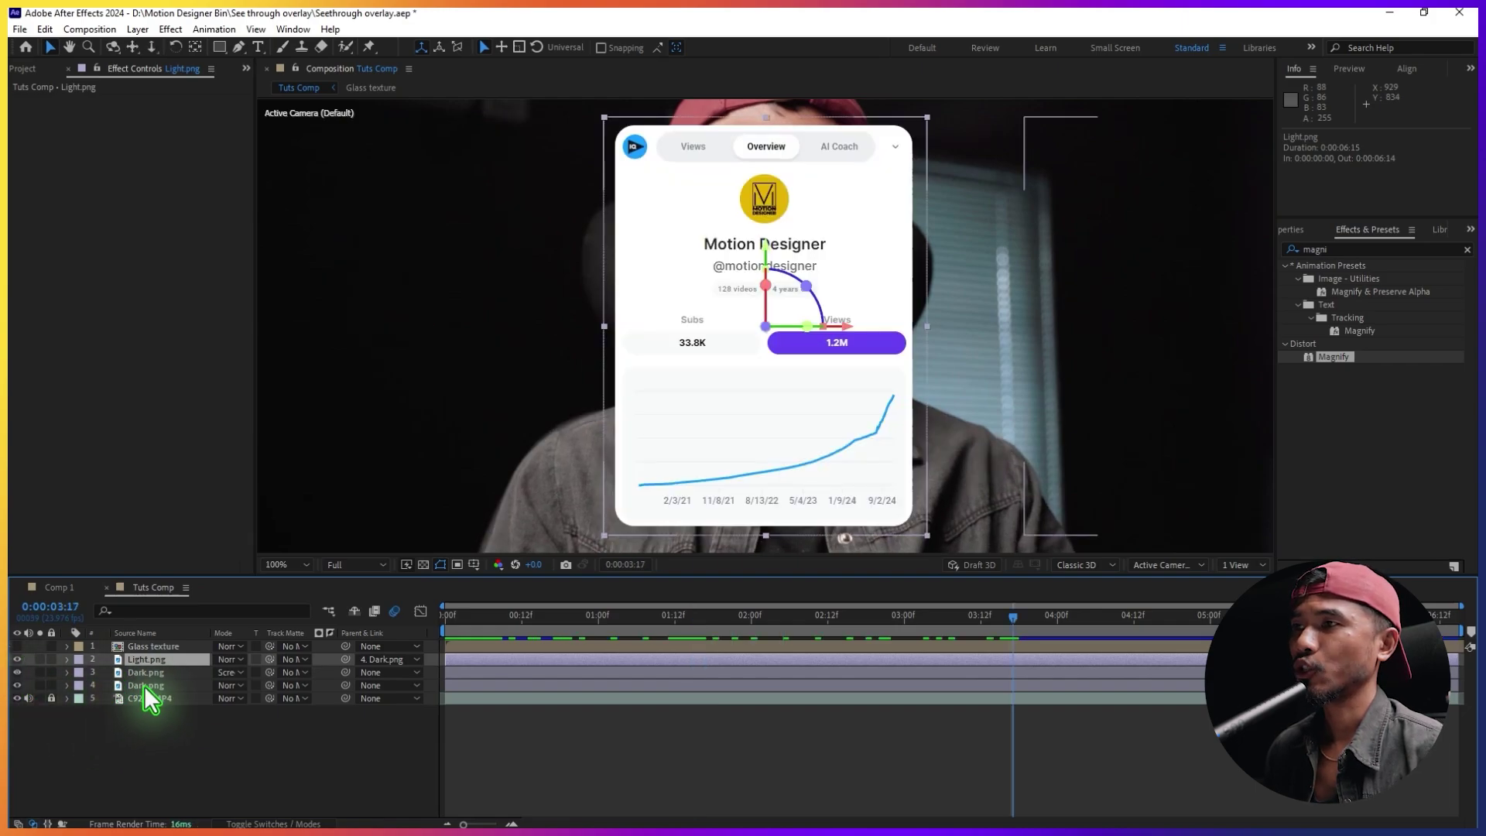
# Give both Dark.png layers the Yellow label colour.
pyautogui.click(144, 686)
pyautogui.keyDown('shift'); pyautogui.click(150, 673); pyautogui.keyUp('shift')
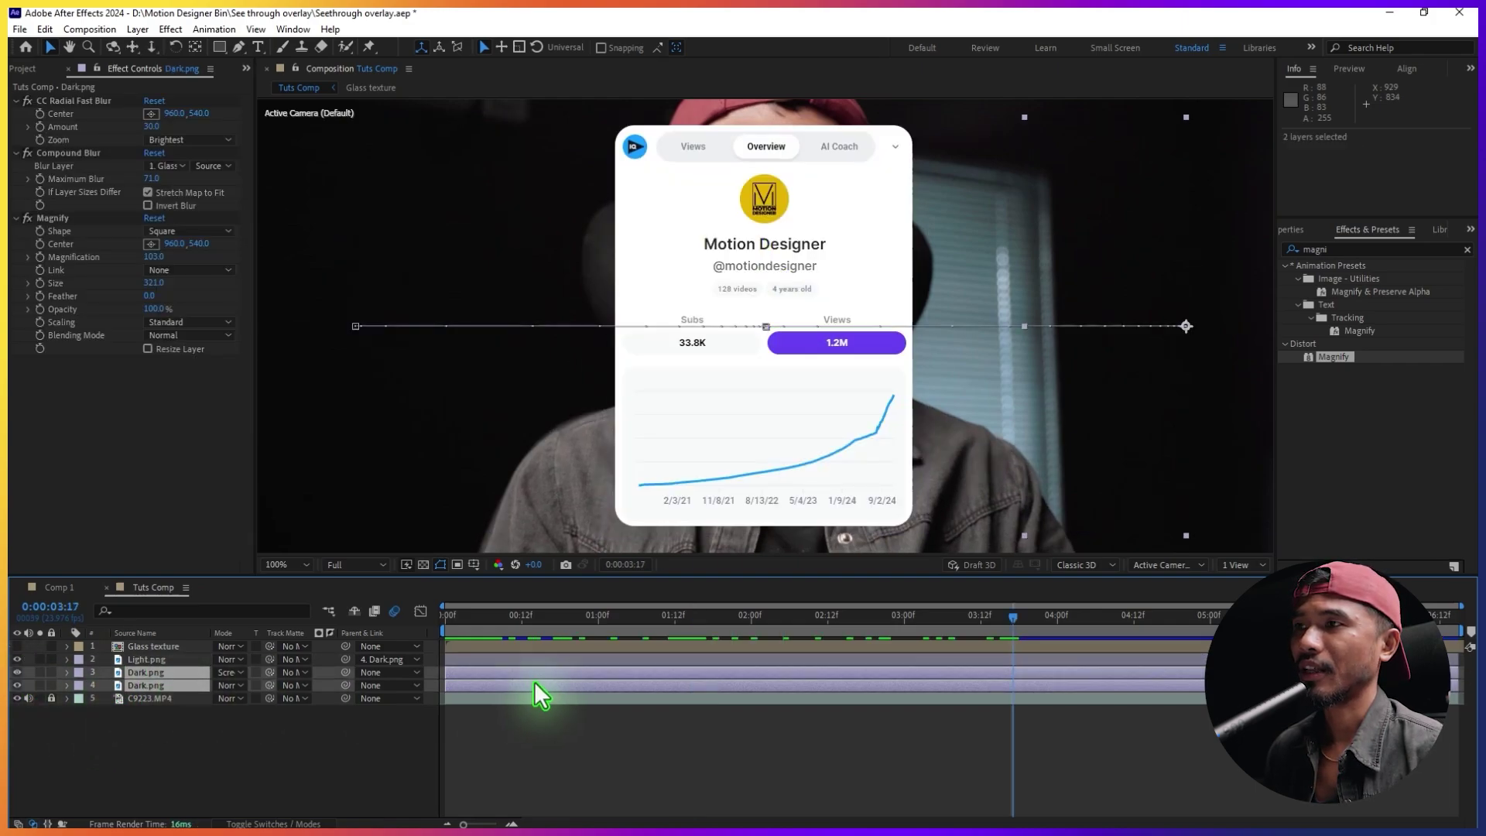
pyautogui.click(79, 672)
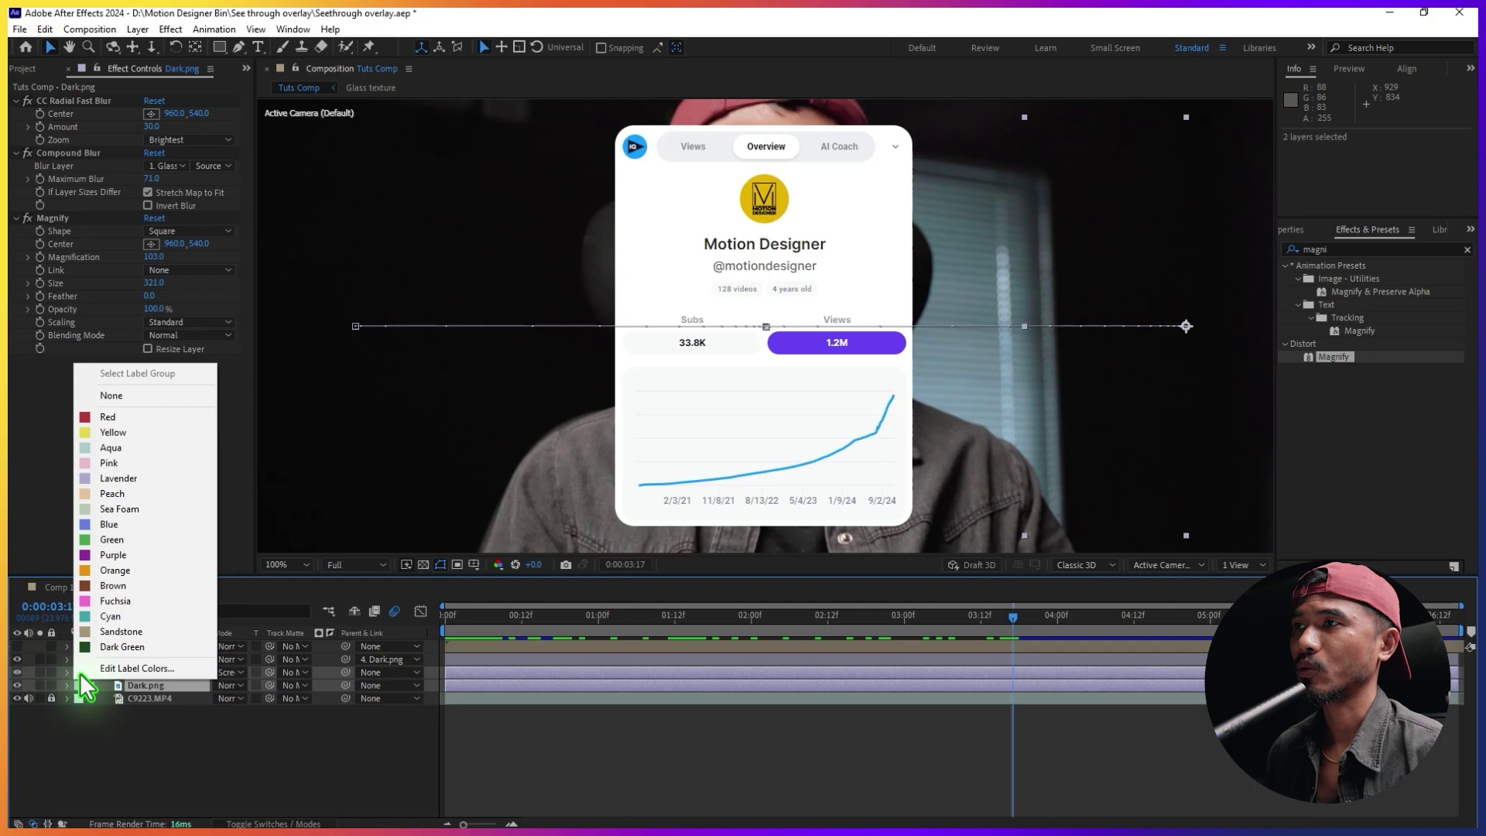
pyautogui.click(169, 430)
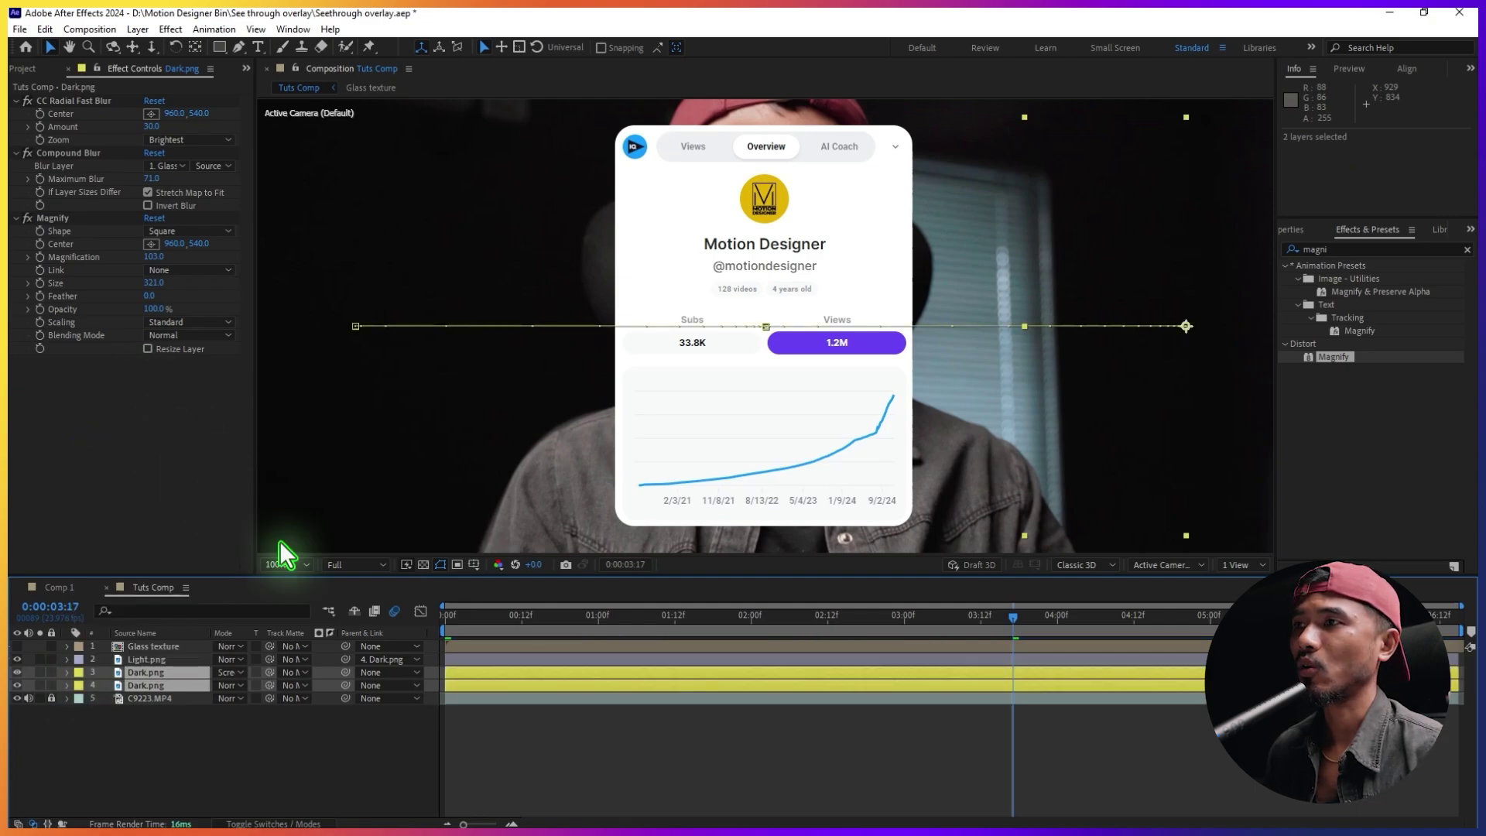
pyautogui.click(151, 656)
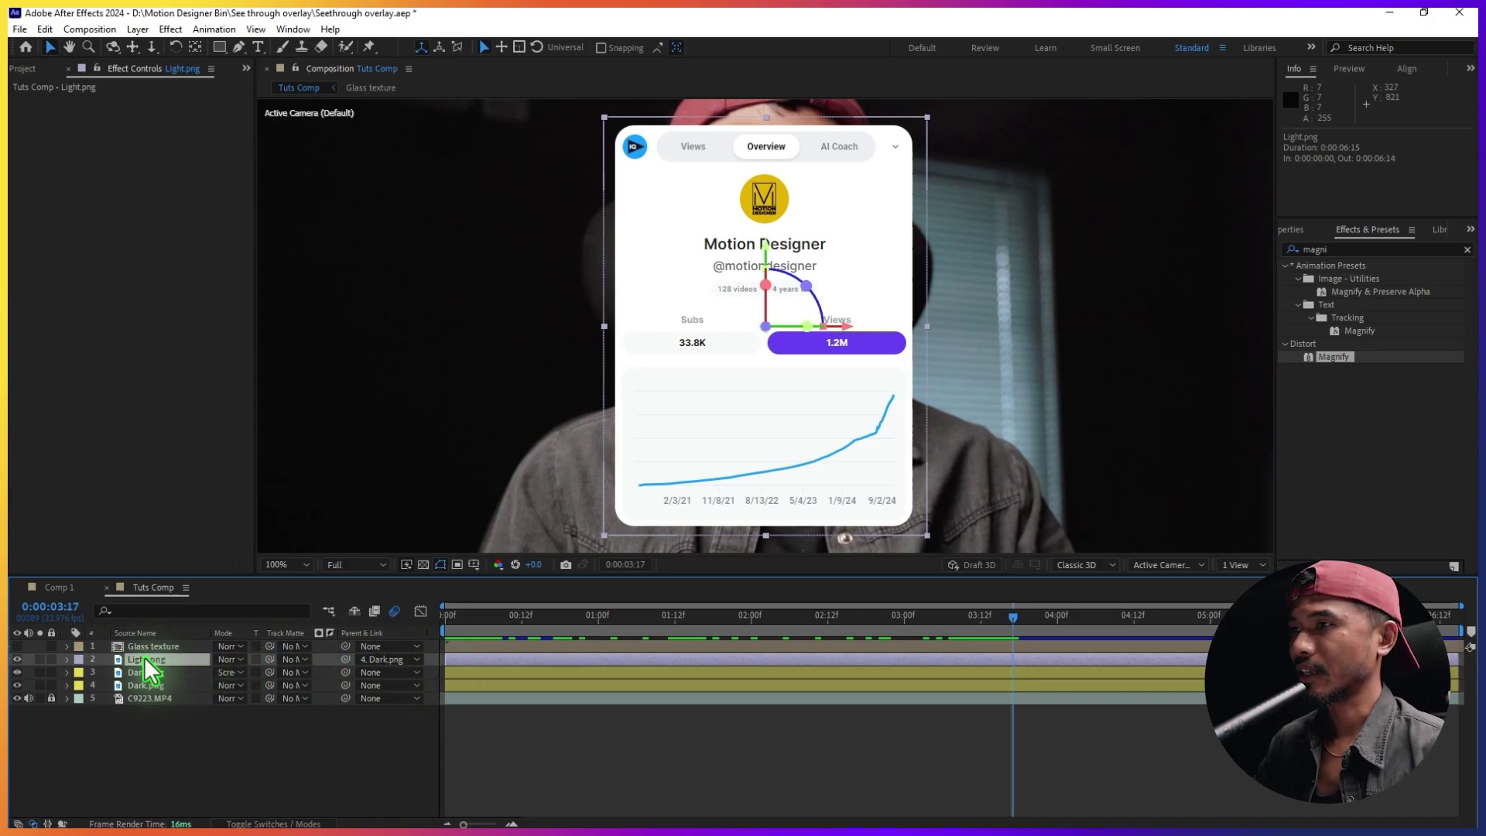
# Duplicate the Light.png layer and toggle the layer switch and mode columns.
pyautogui.hotkey('ctrl', 'd')
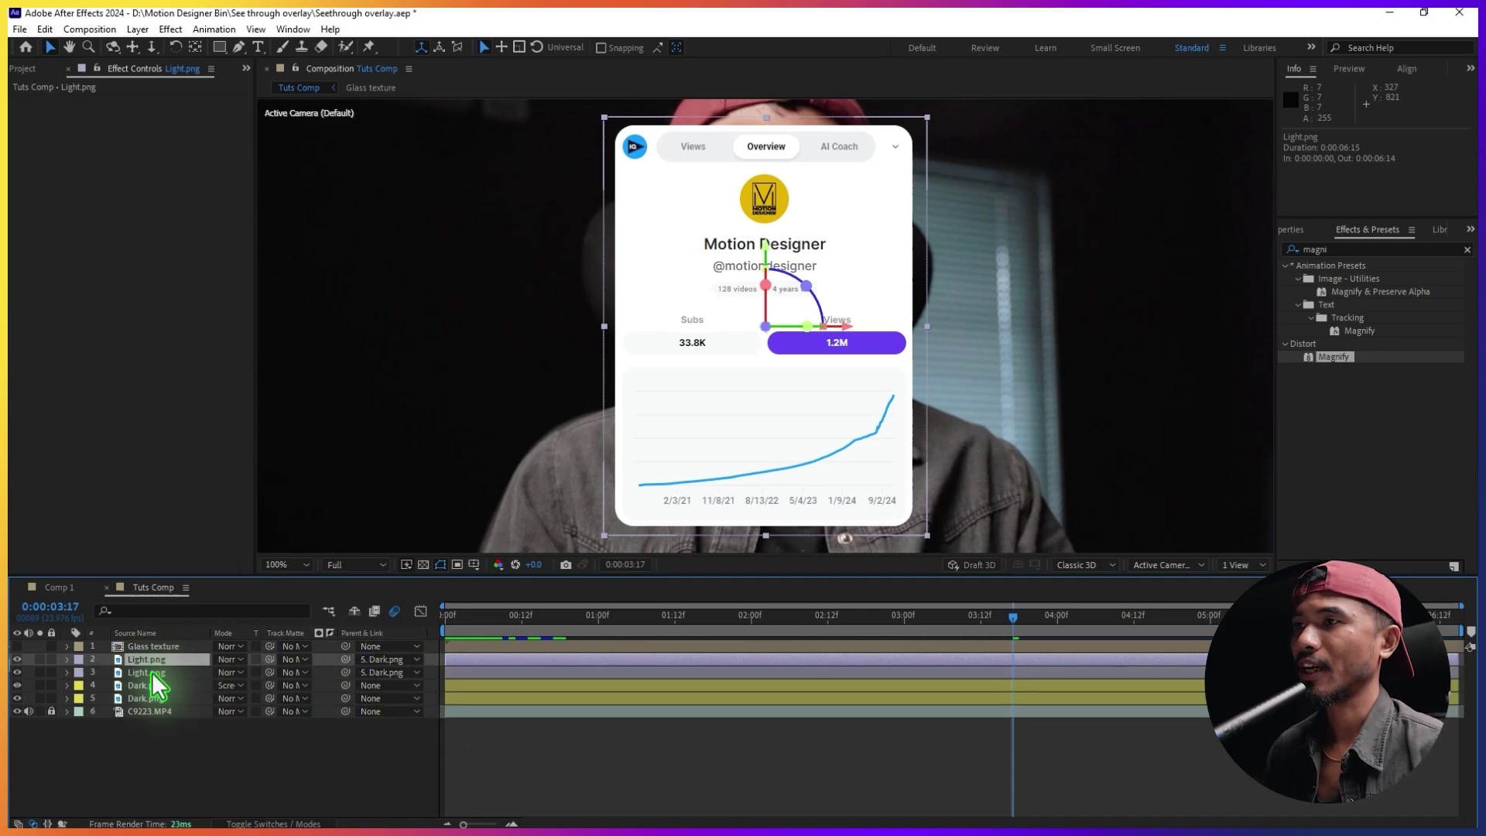
pyautogui.click(152, 672)
pyautogui.press('F4')
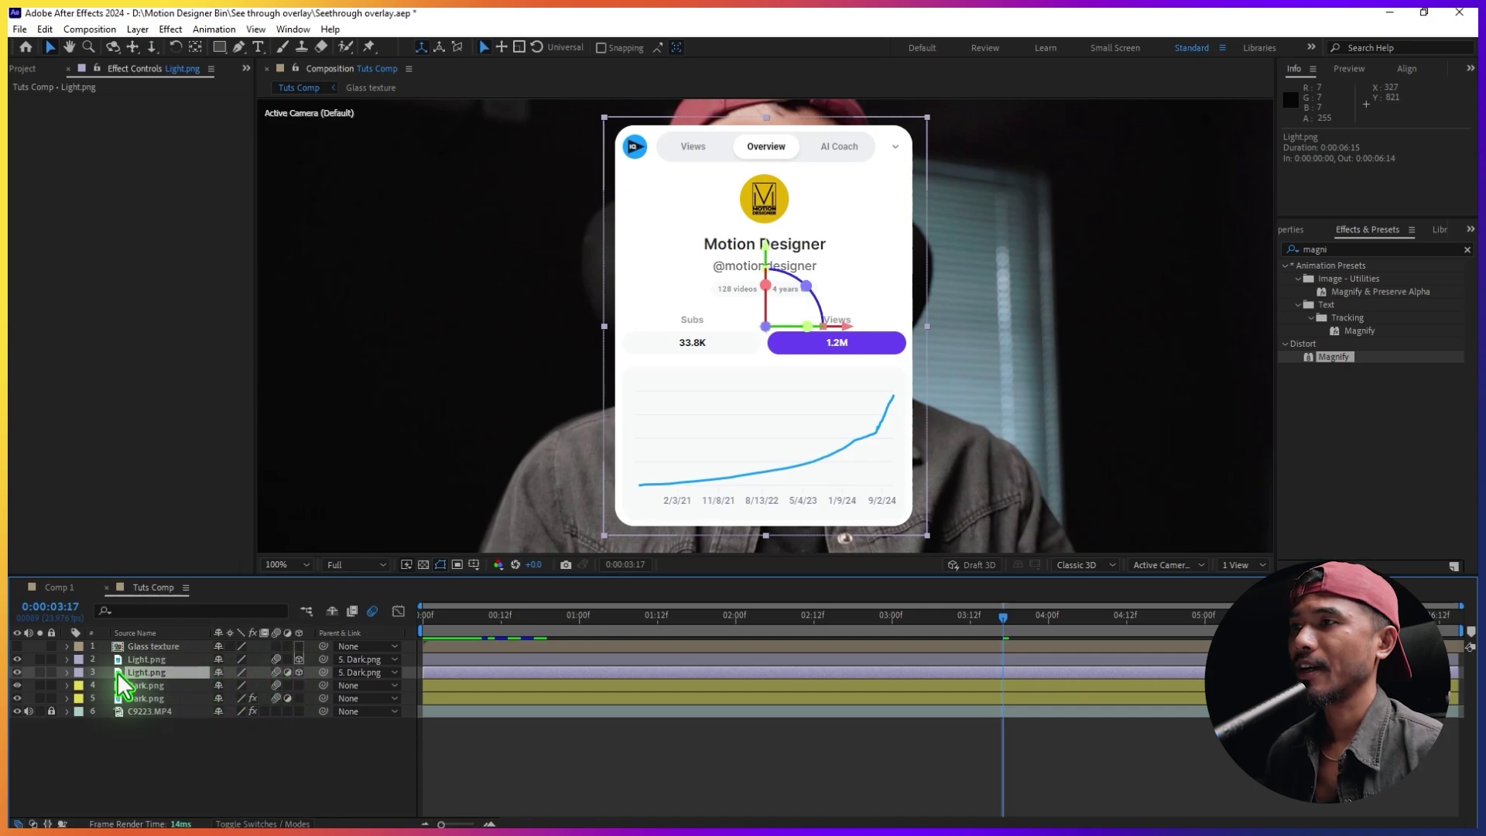
pyautogui.click(150, 659)
pyautogui.press('F4')
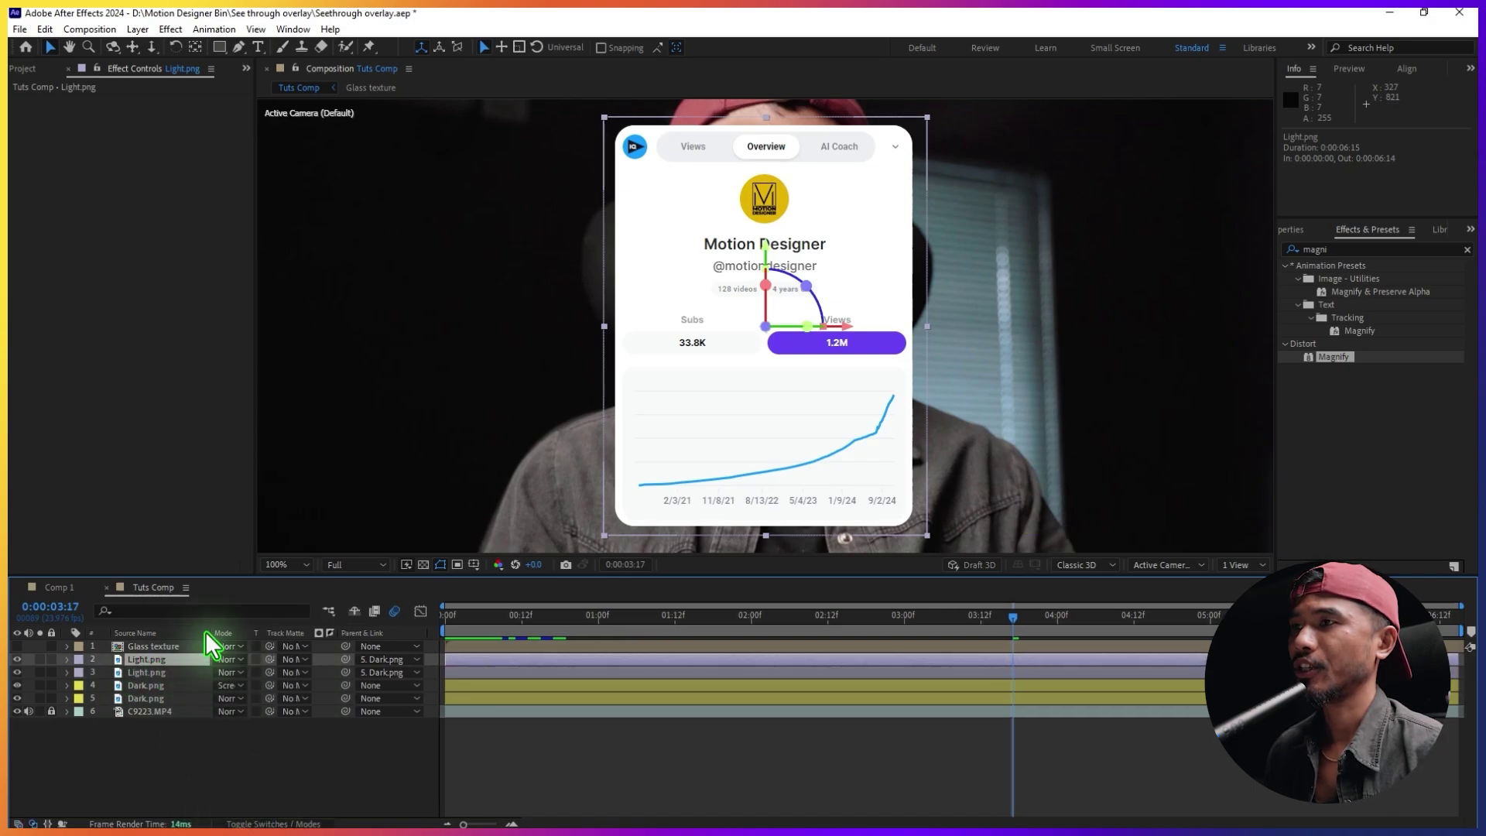
# Try Screen blending on the top Light.png, then set it back to Normal.
pyautogui.click(226, 660)
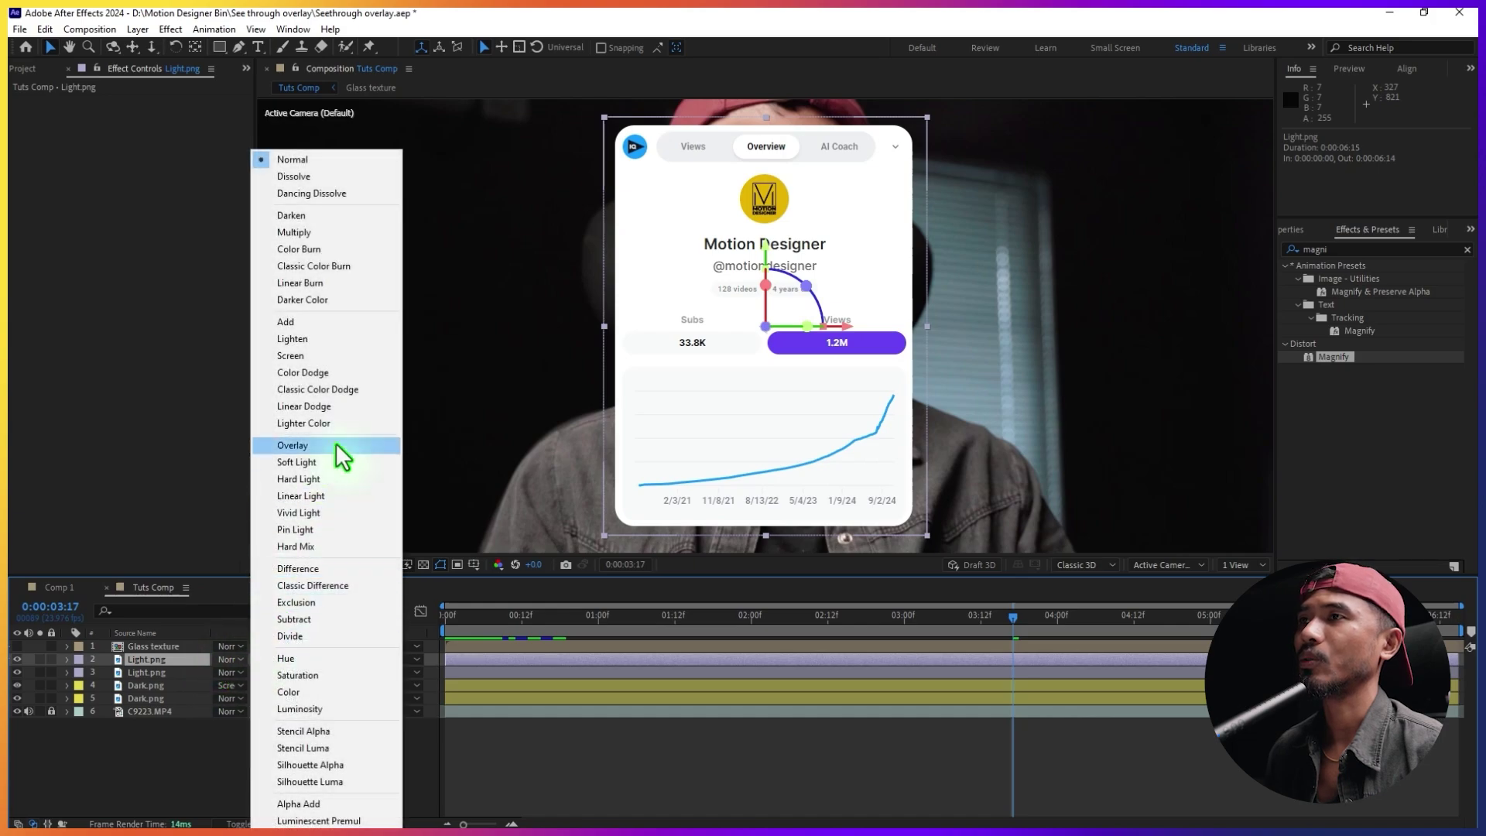
pyautogui.click(337, 352)
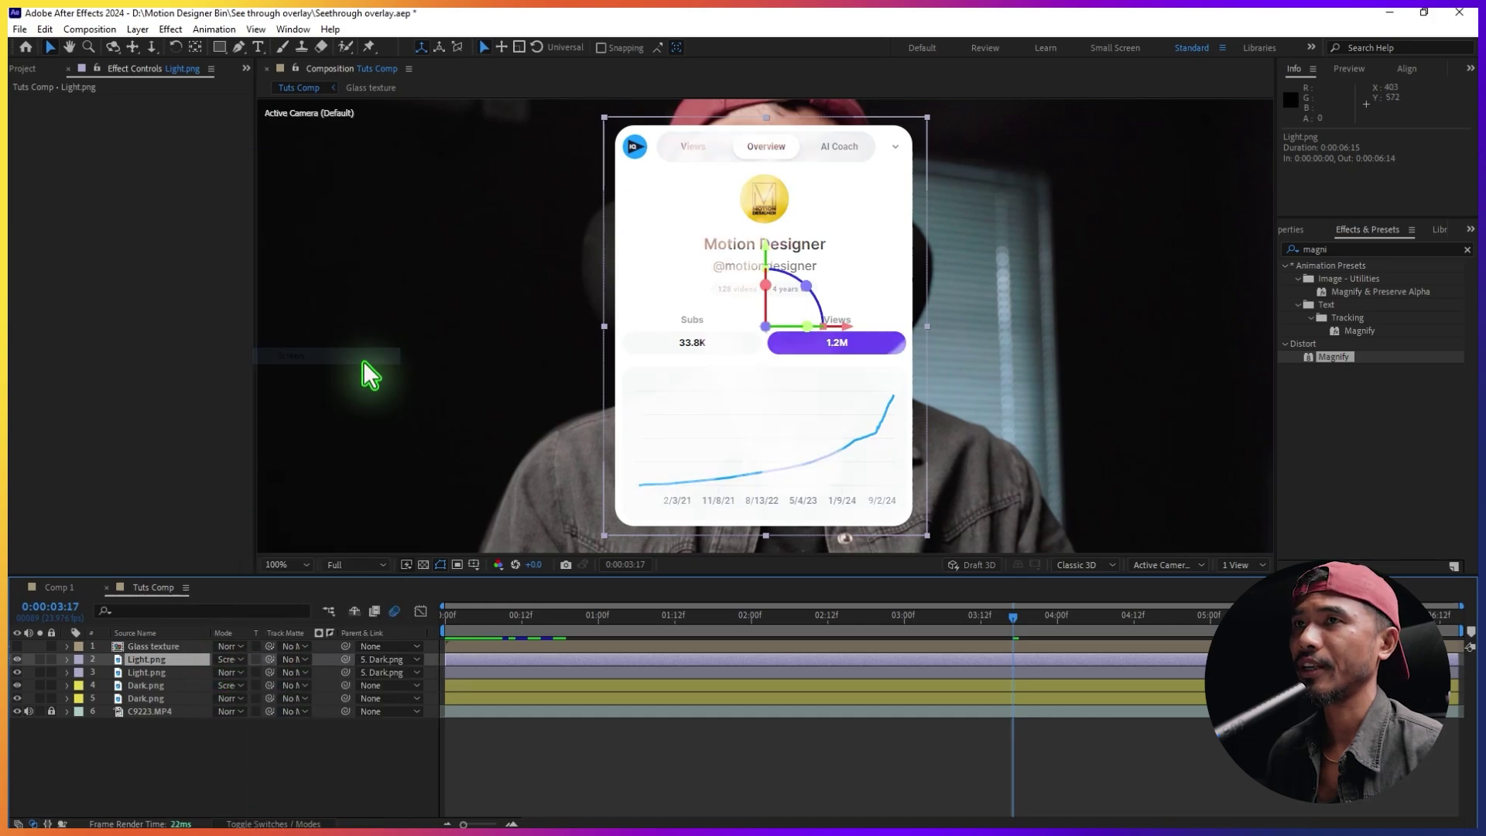
pyautogui.click(230, 659)
pyautogui.click(317, 160)
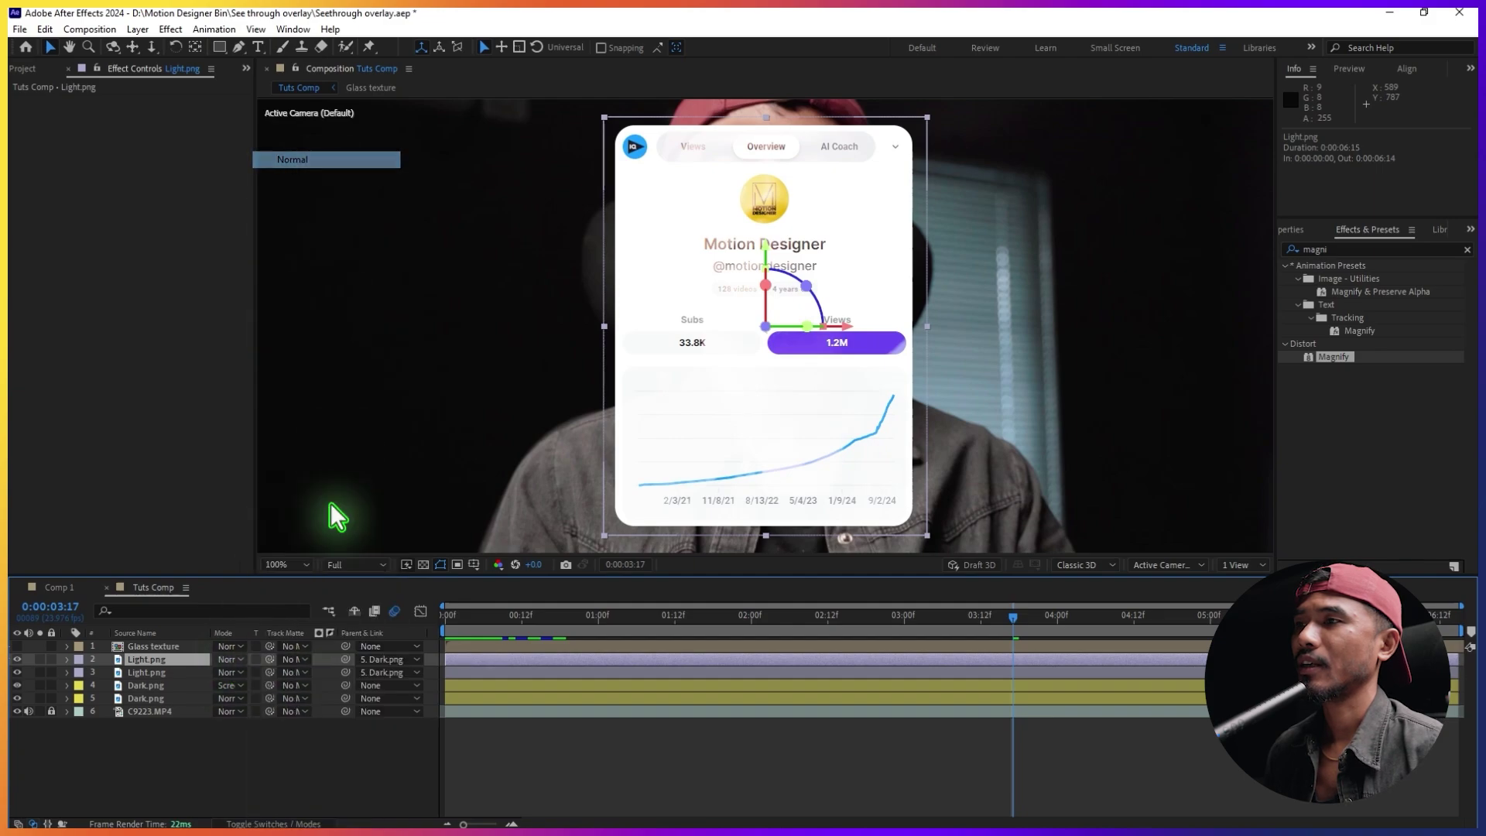
pyautogui.click(173, 785)
pyautogui.click(153, 657)
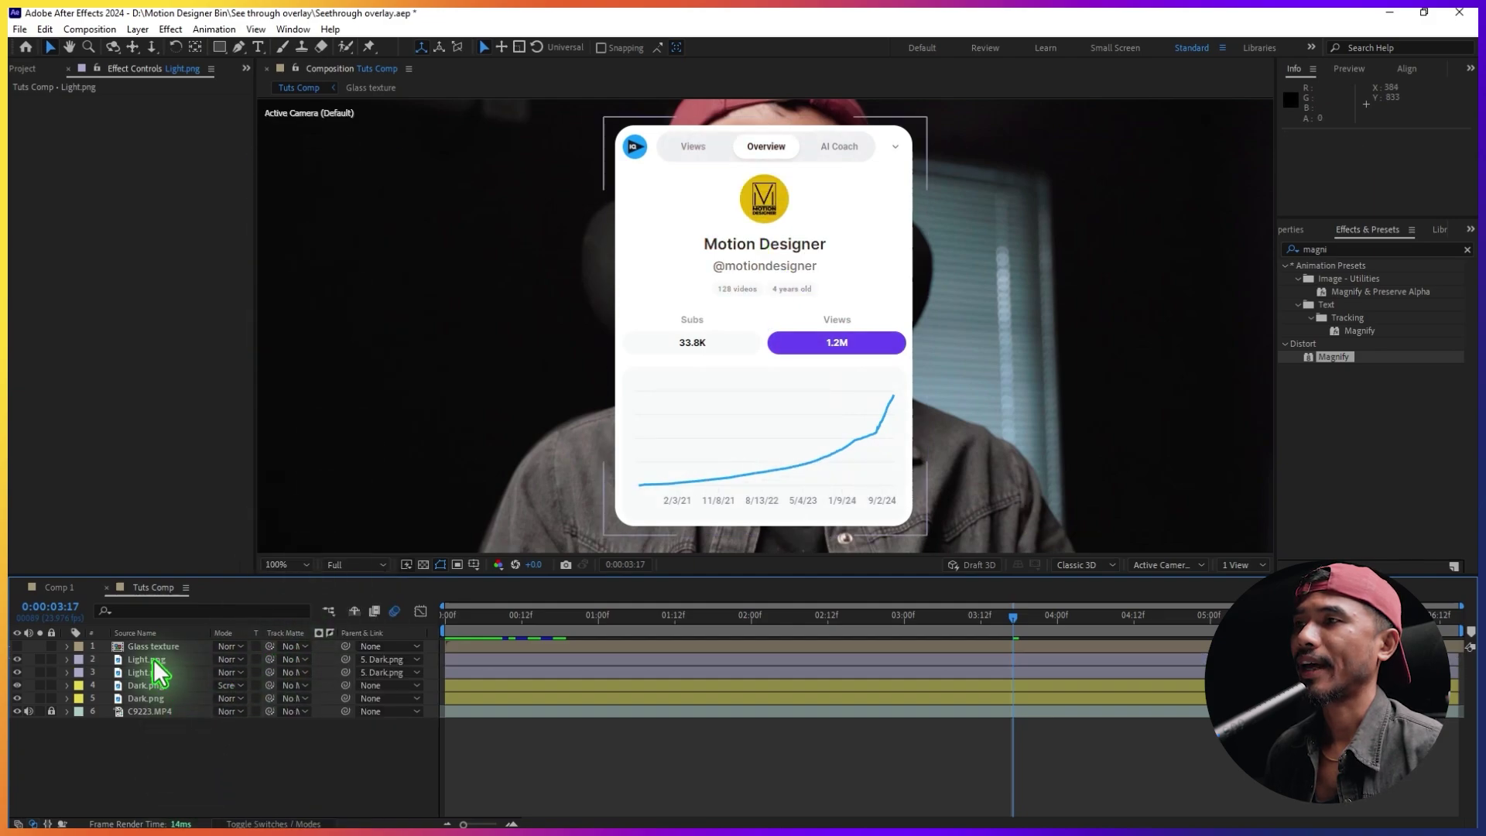
# Apply Invert to the top Light.png on the Lightness channel.
pyautogui.click(1362, 249)
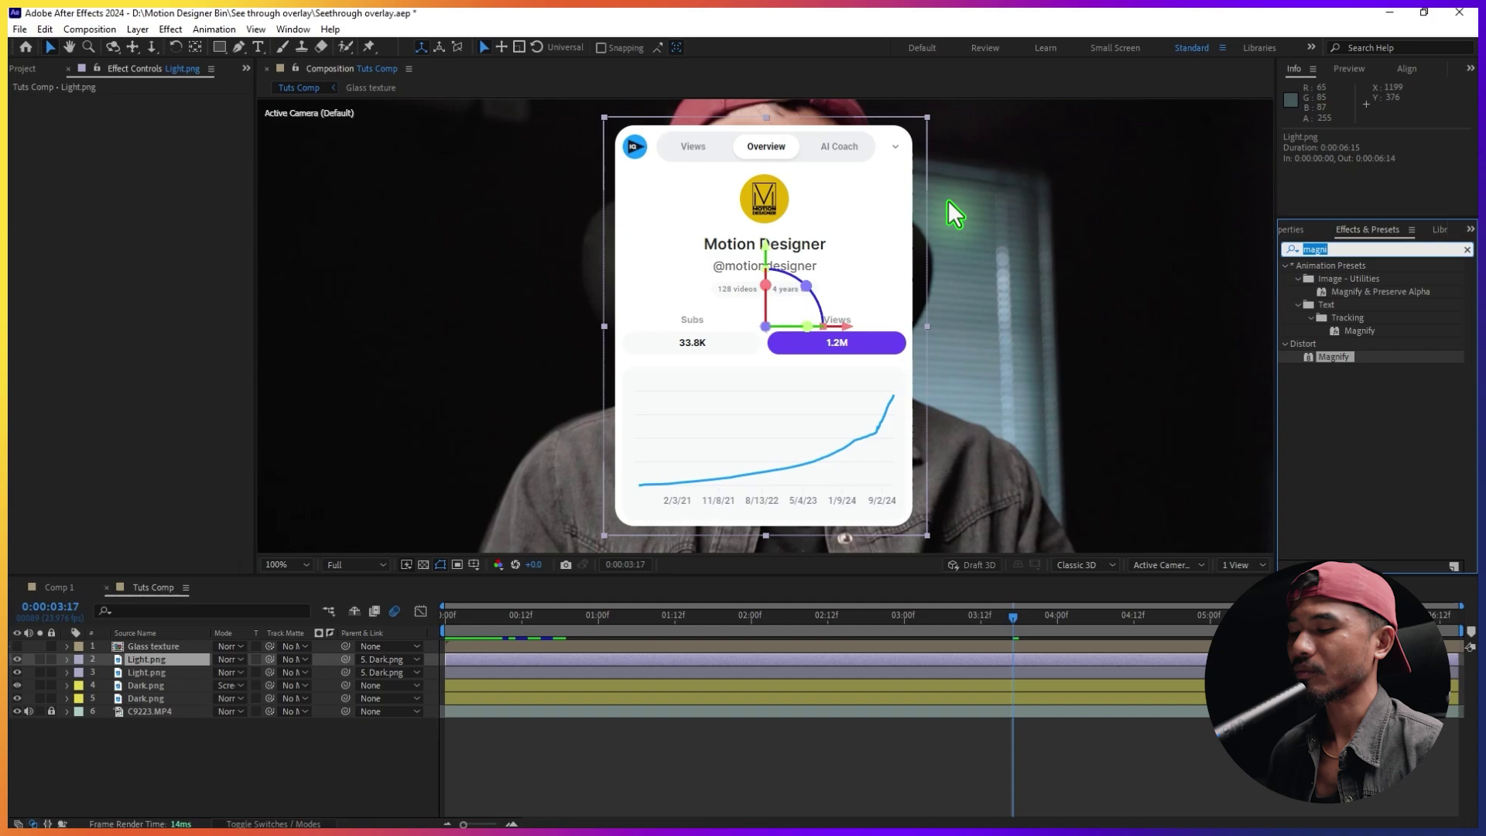
pyautogui.write('invert')
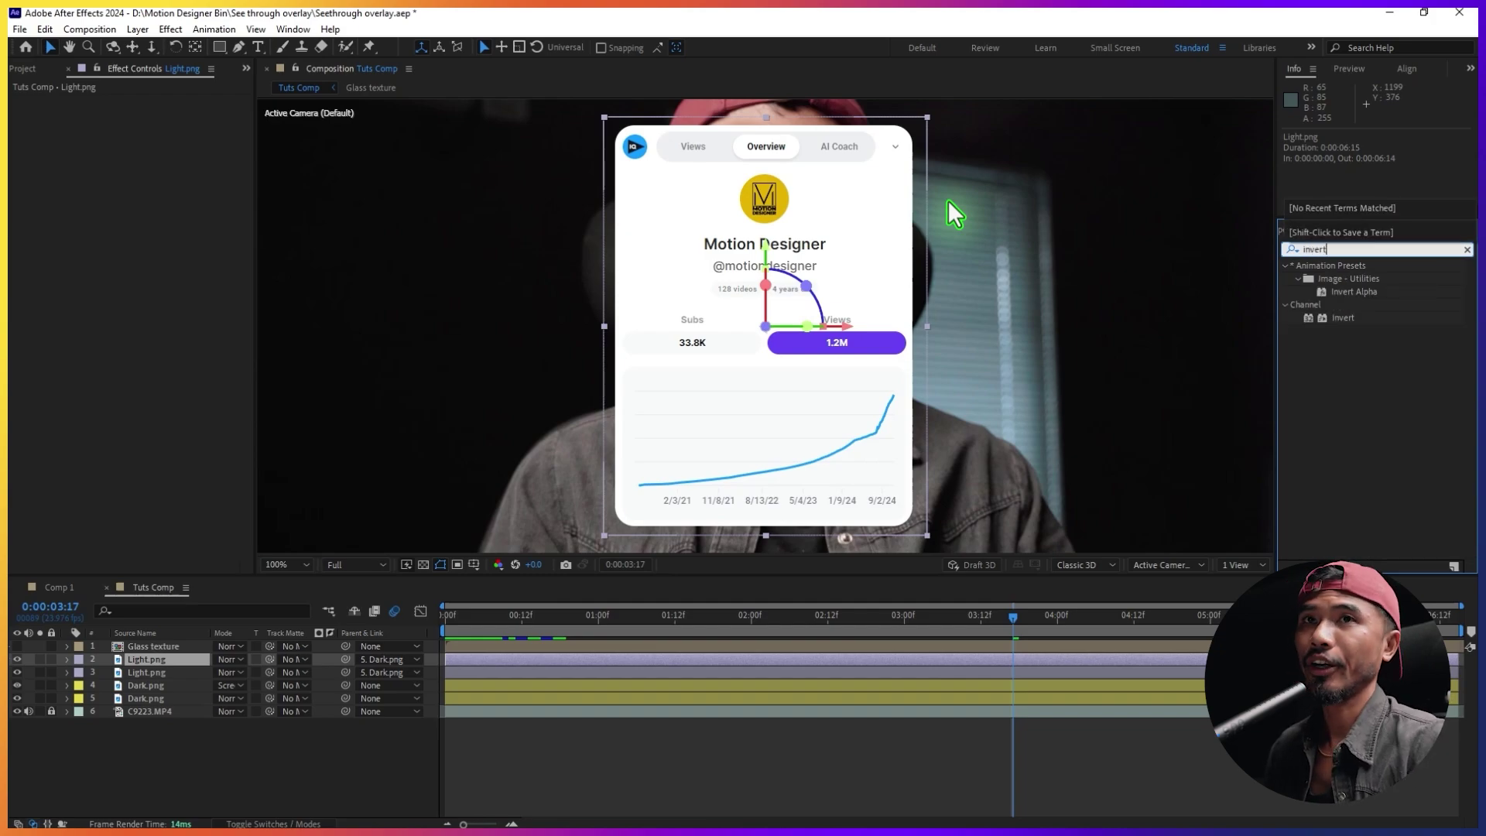
pyautogui.moveTo(1349, 320); pyautogui.dragTo(166, 661)
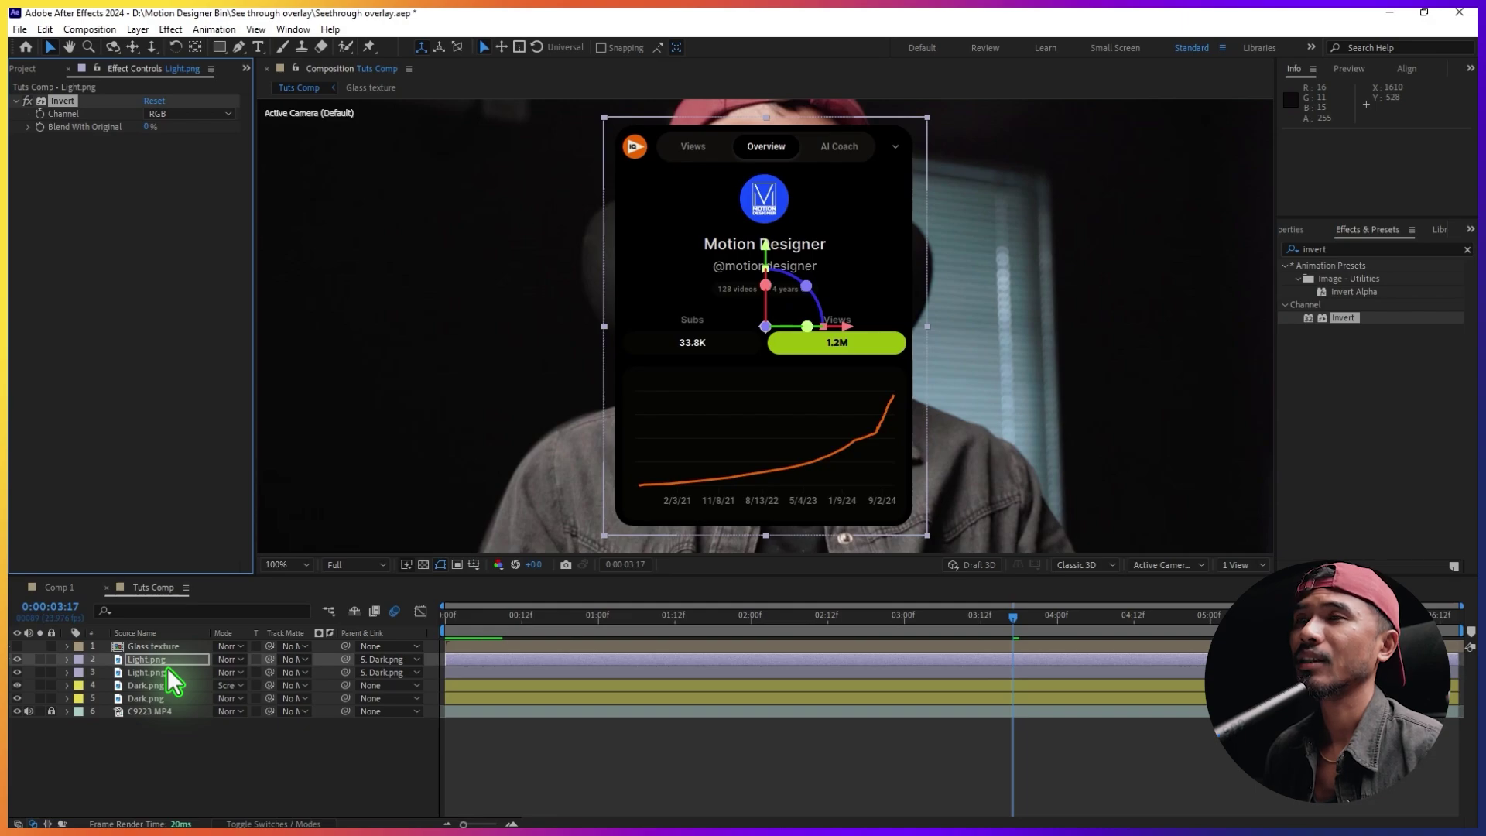
pyautogui.click(188, 113)
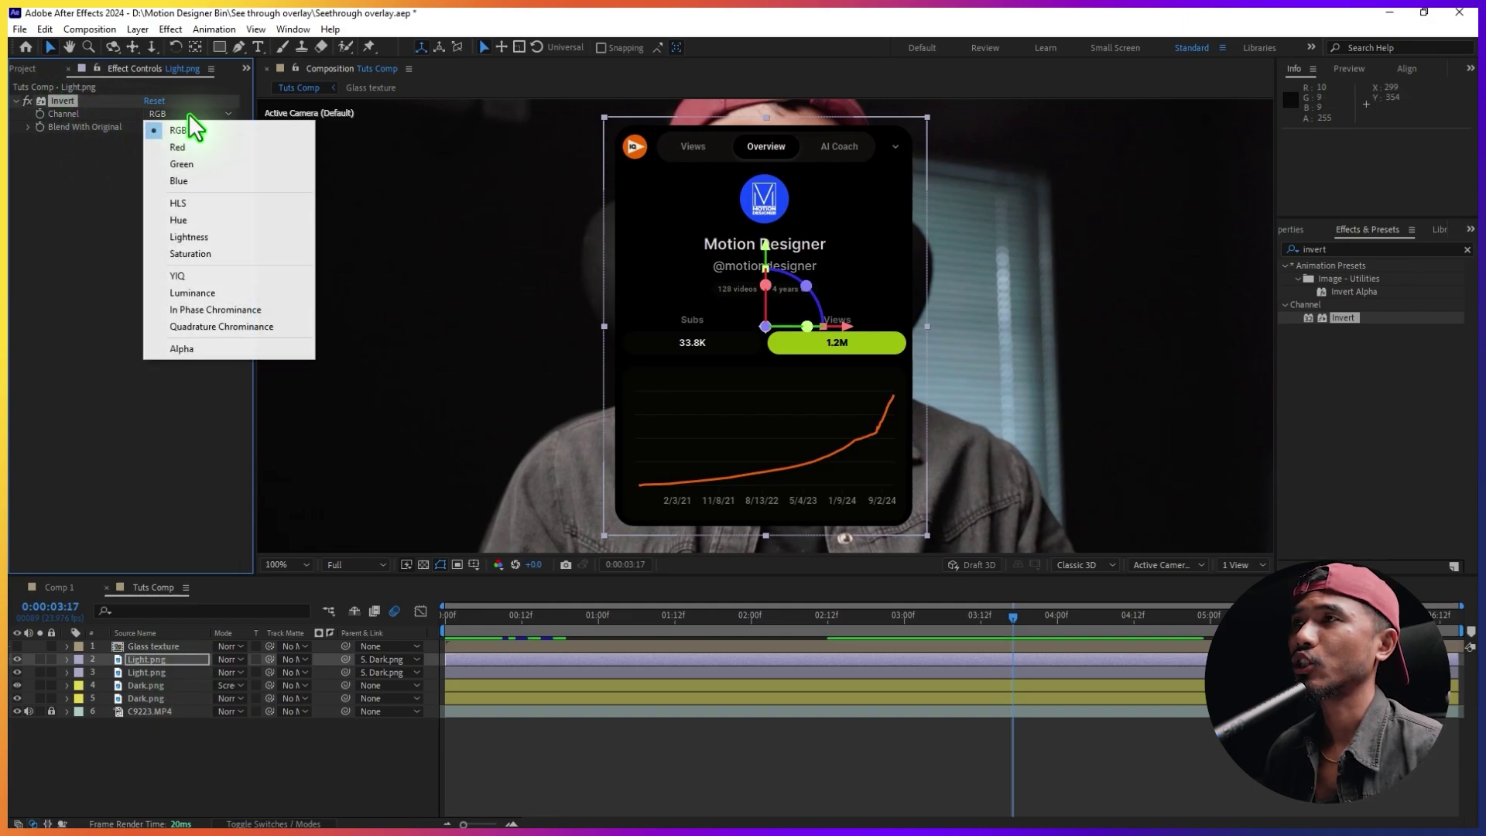
pyautogui.click(238, 240)
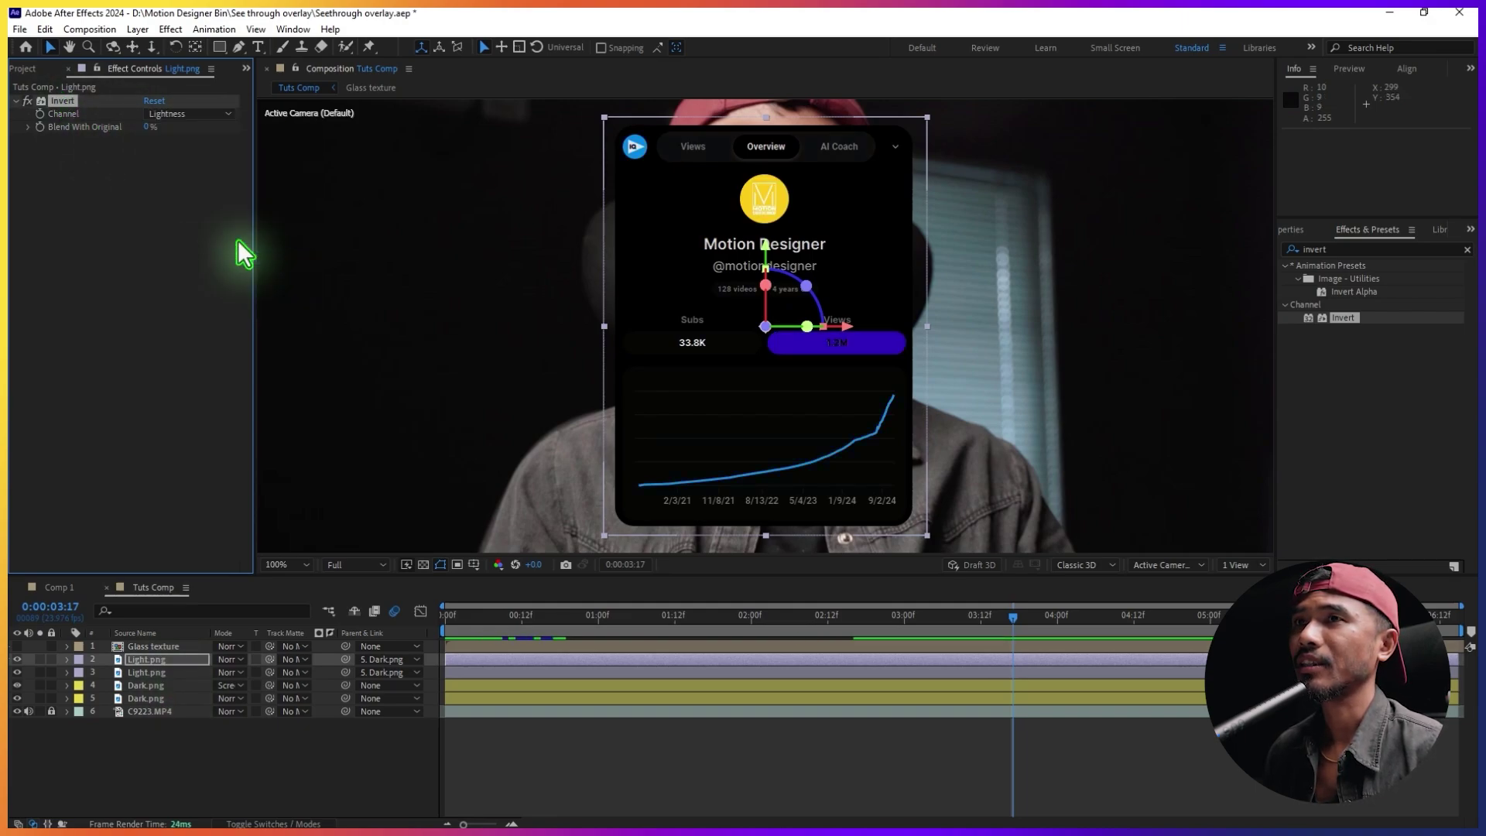
# Test Screen blending on the top Light.png and revert it to Normal.
pyautogui.click(228, 660)
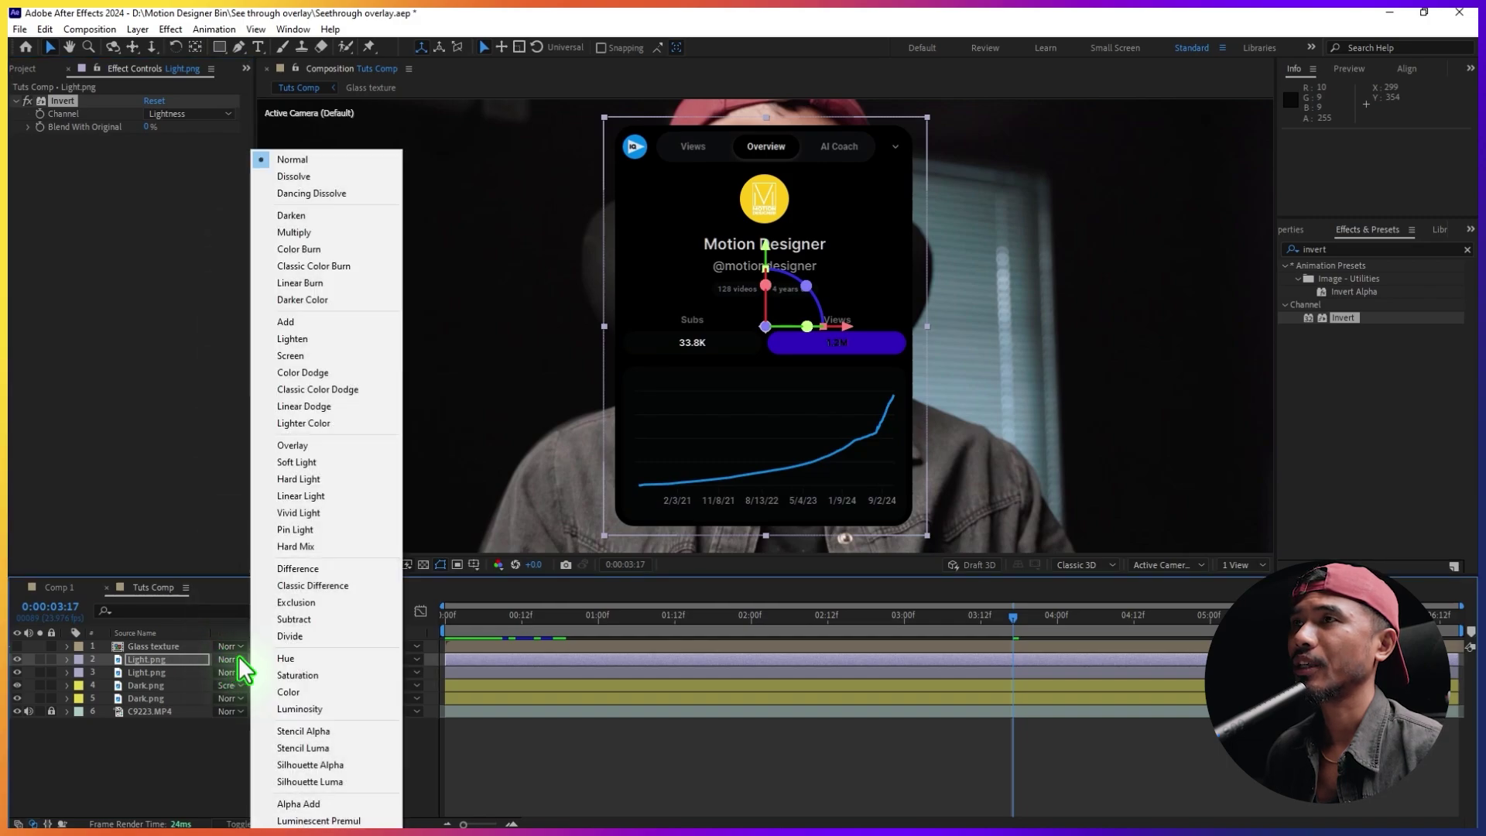
pyautogui.click(312, 349)
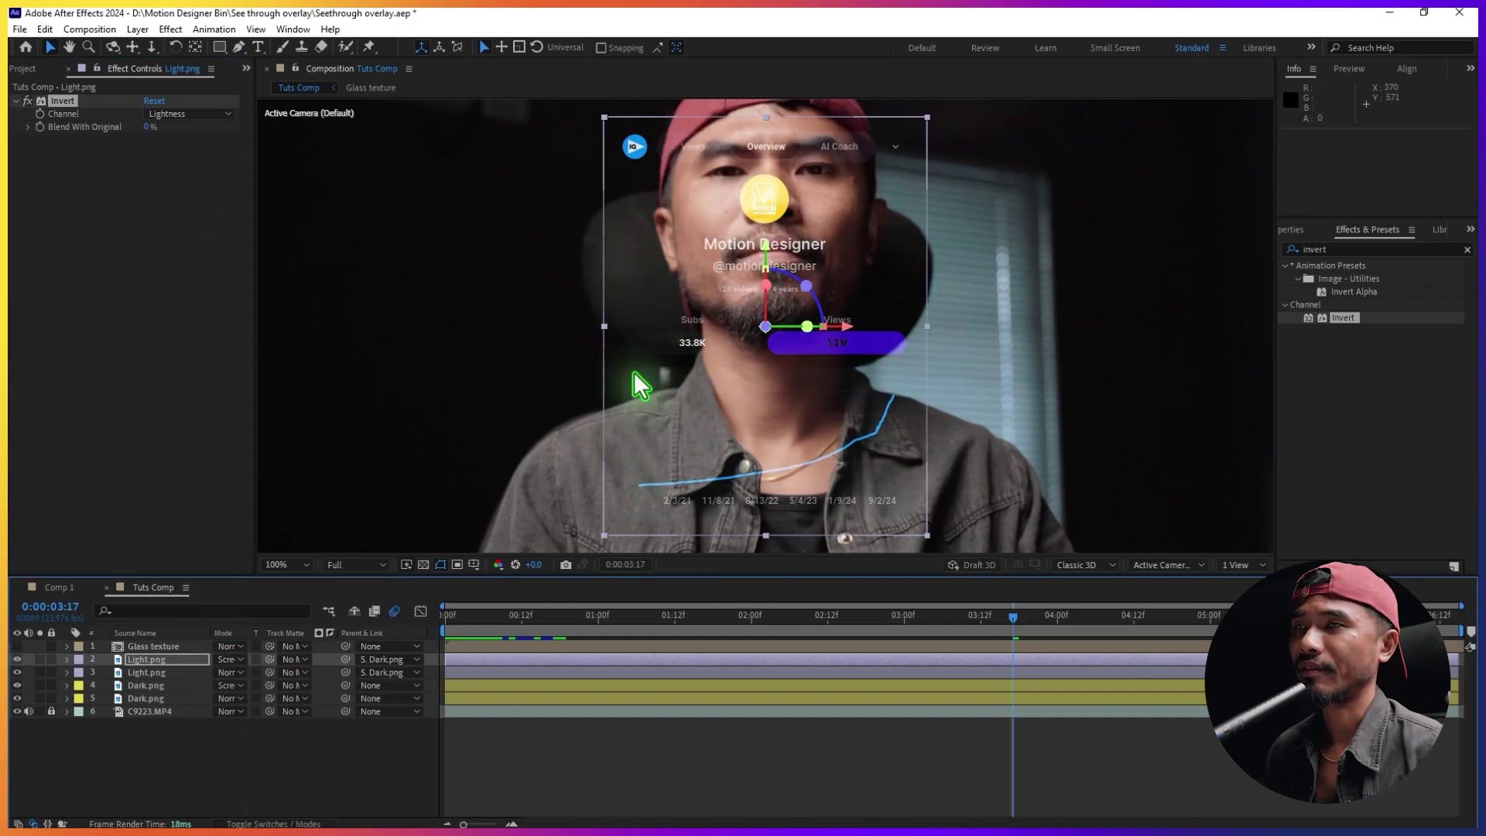
pyautogui.click(232, 661)
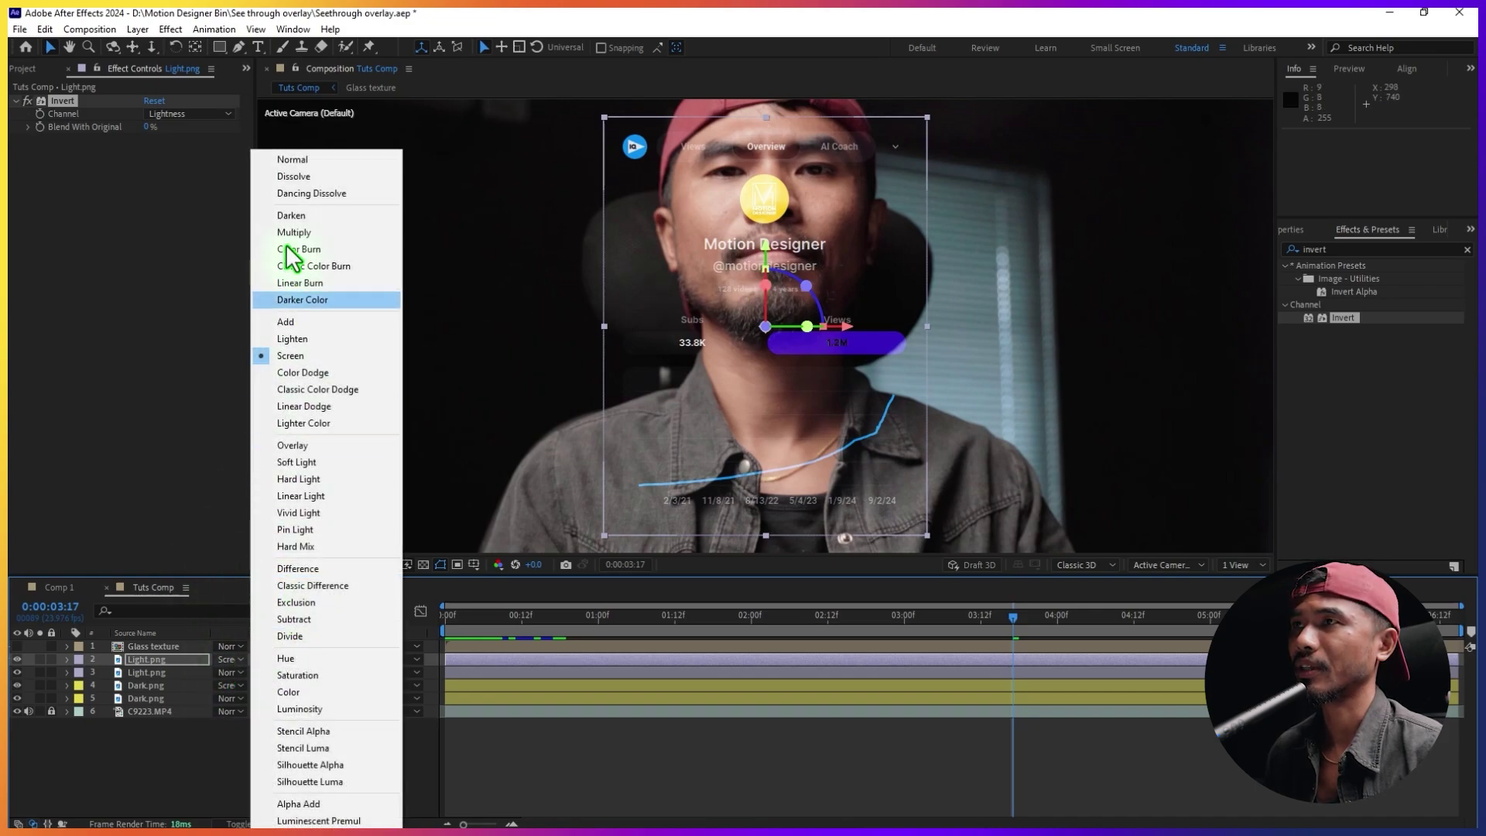
pyautogui.click(294, 157)
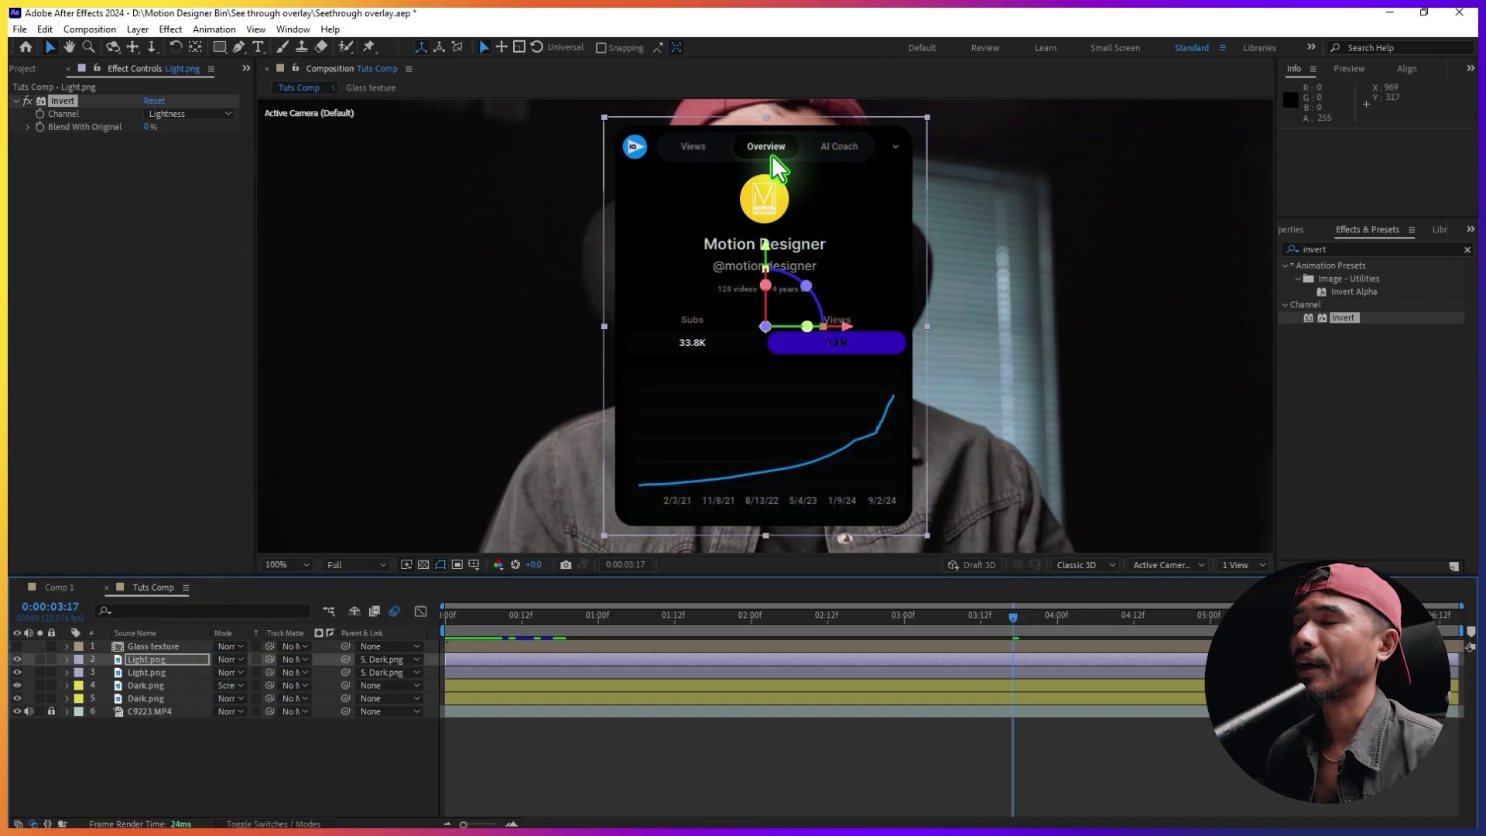
pyautogui.press('.')
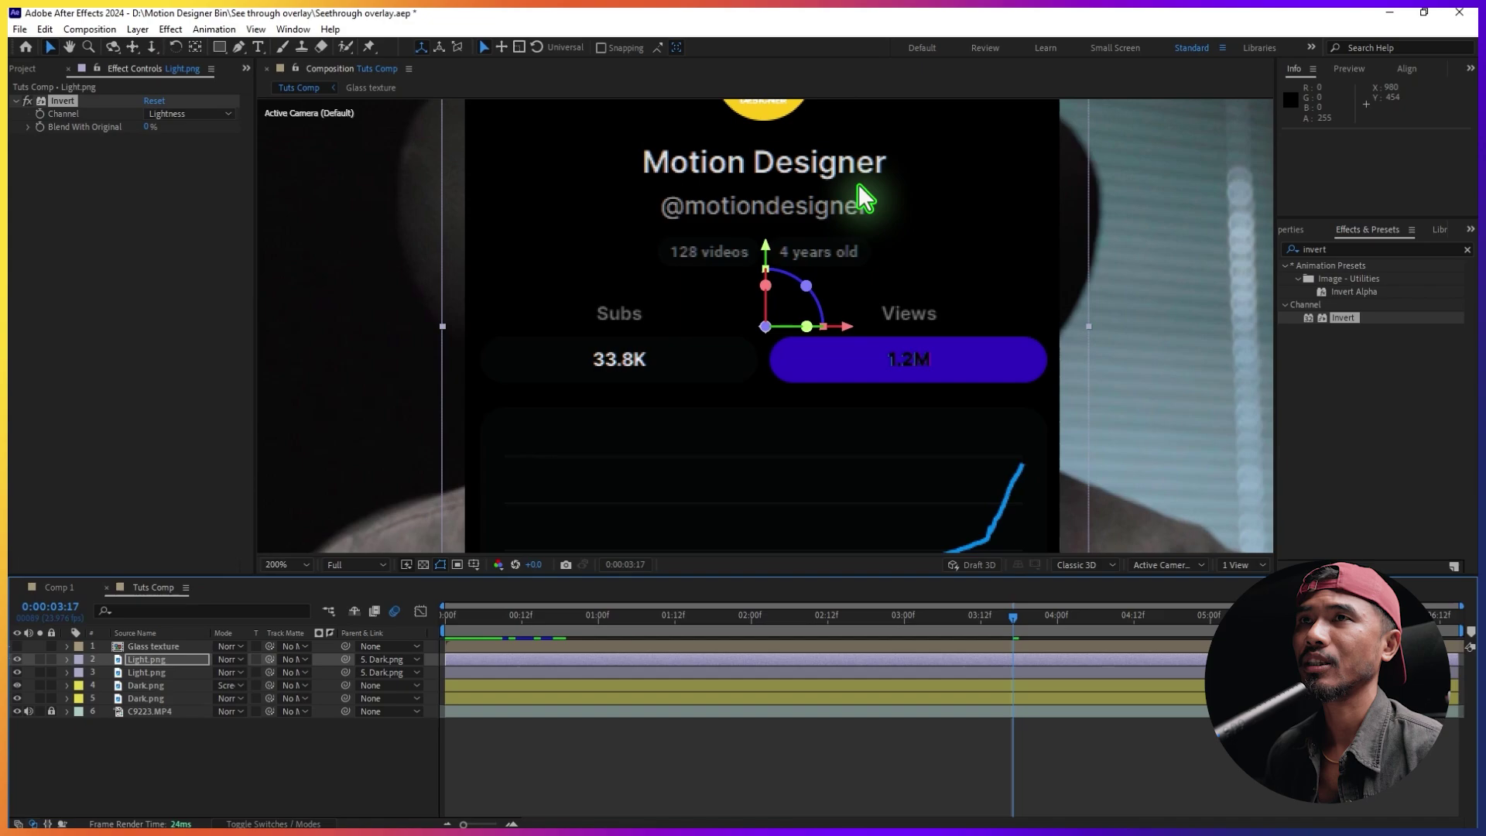
# Pan to the card's top tabs and duplicate the top Light.png layer.
pyautogui.press('h')
pyautogui.moveTo(859, 186); pyautogui.dragTo(852, 365)
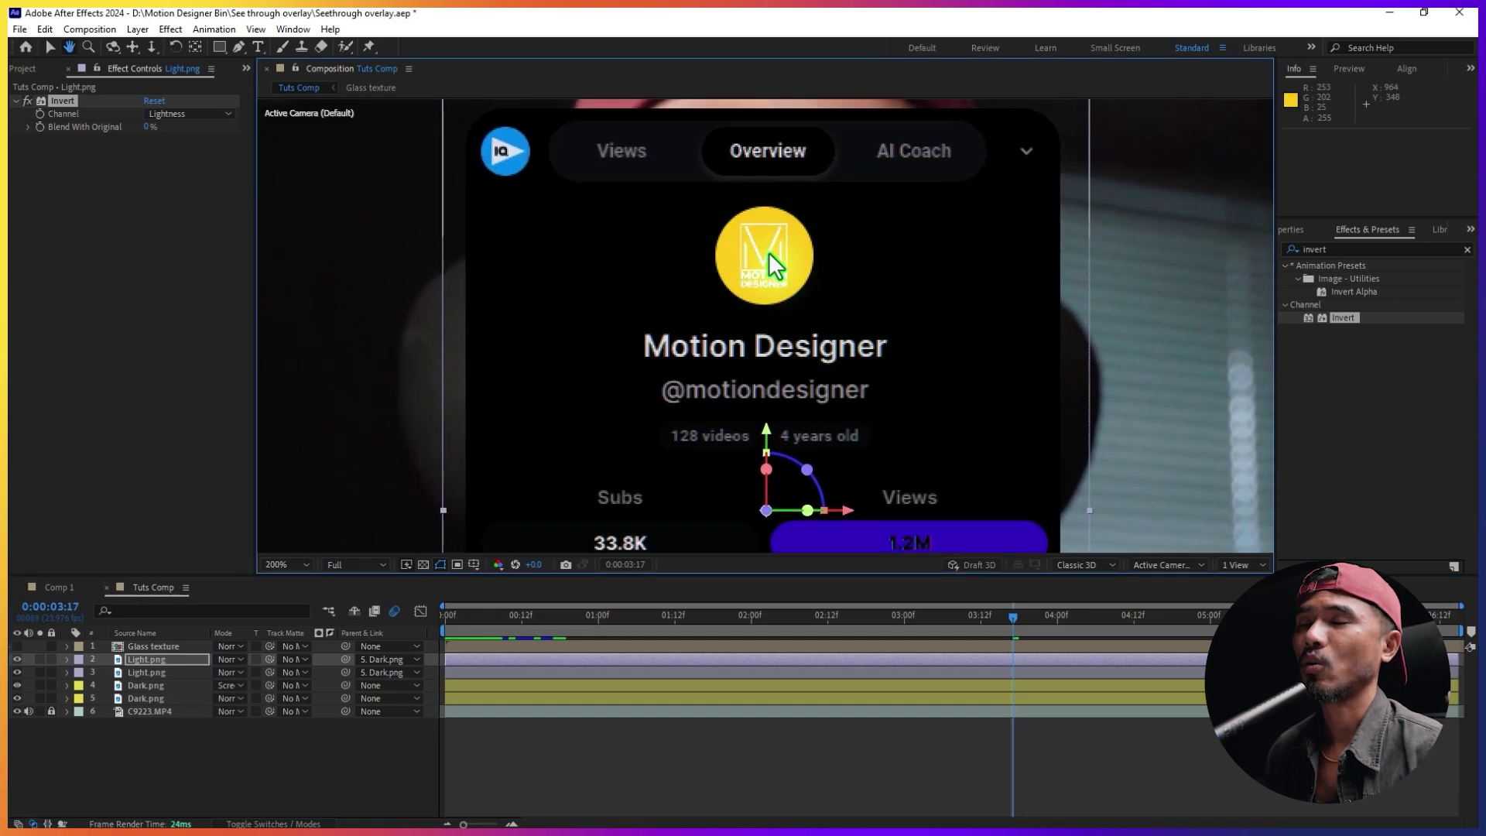
pyautogui.press('v')
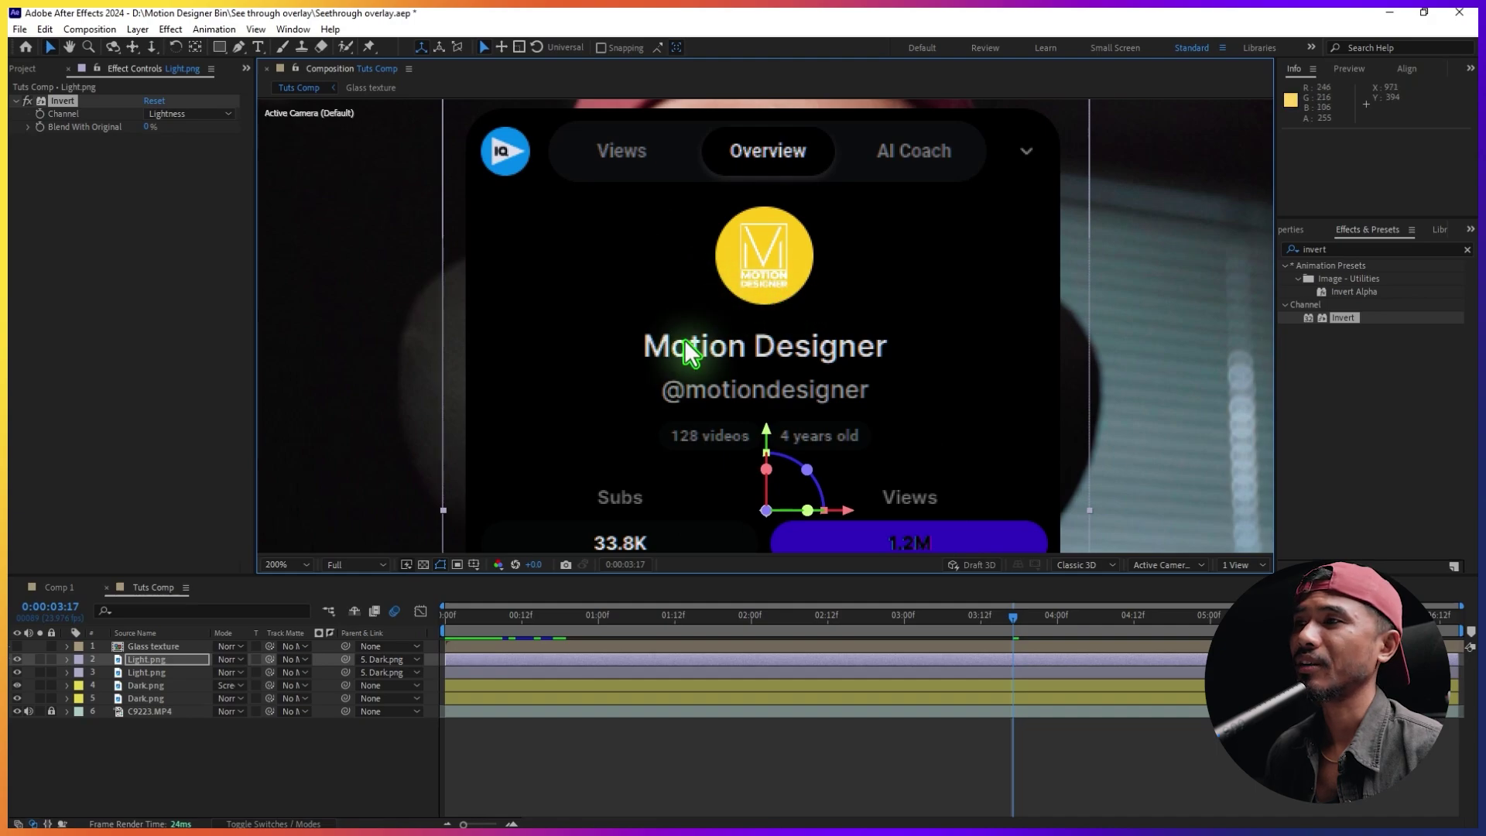
pyautogui.click(193, 755)
pyautogui.click(156, 659)
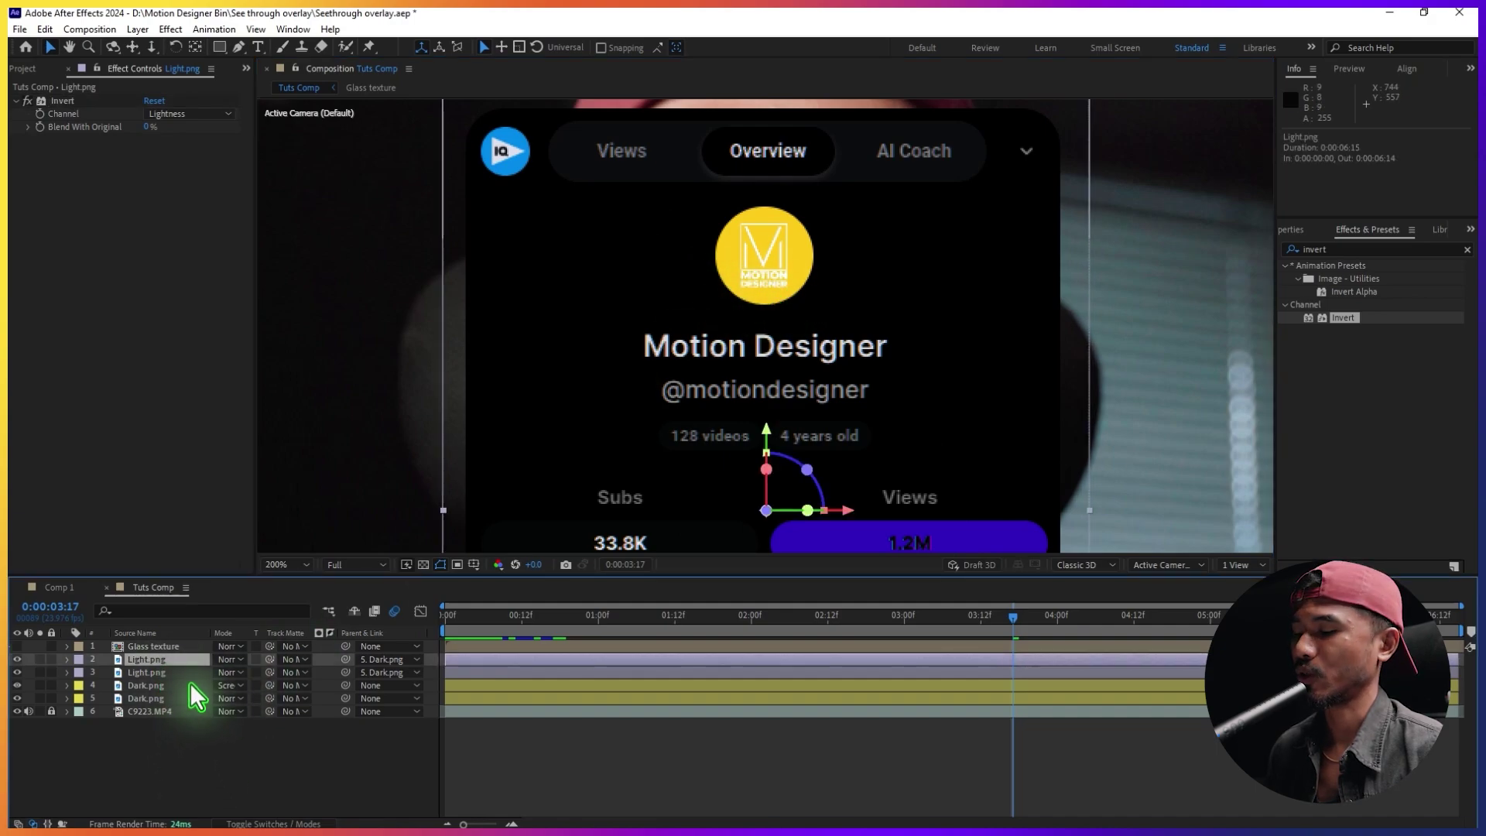
pyautogui.hotkey('ctrl', 'd')
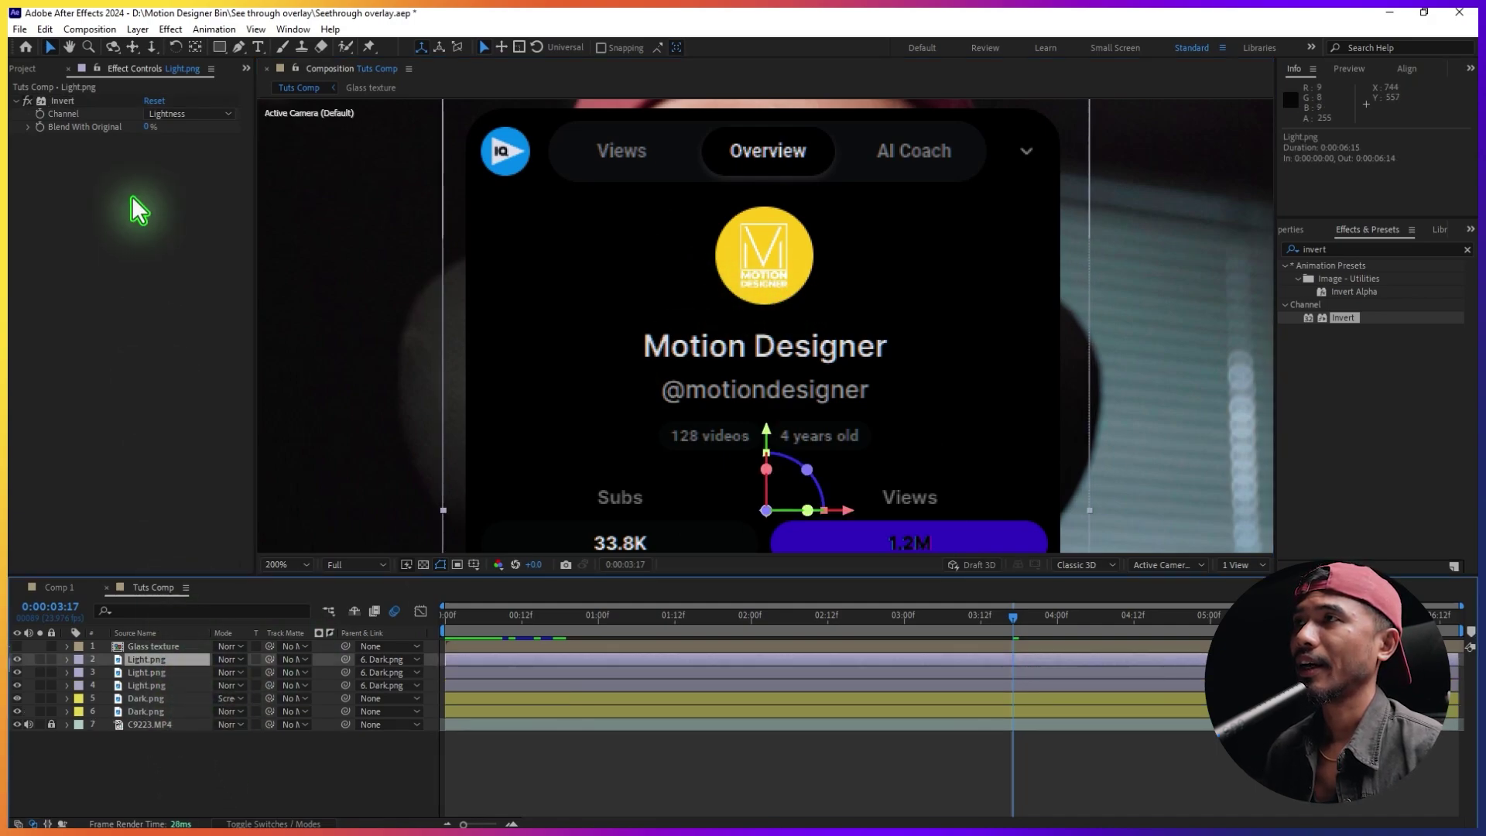
# Remove the Invert effect and draw an ellipse mask around the yellow logo.
pyautogui.click(60, 102)
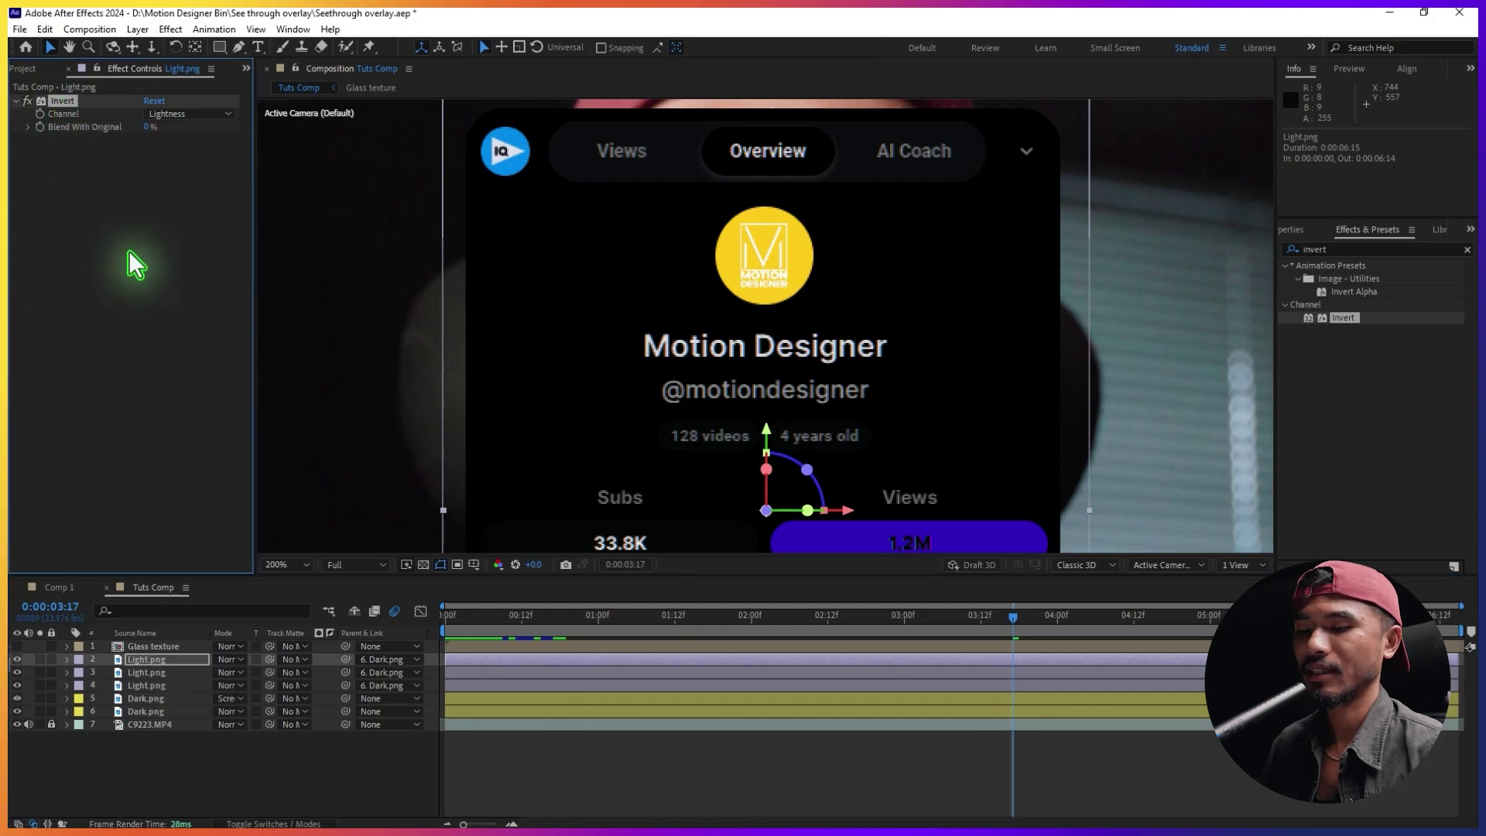
pyautogui.press('Delete')
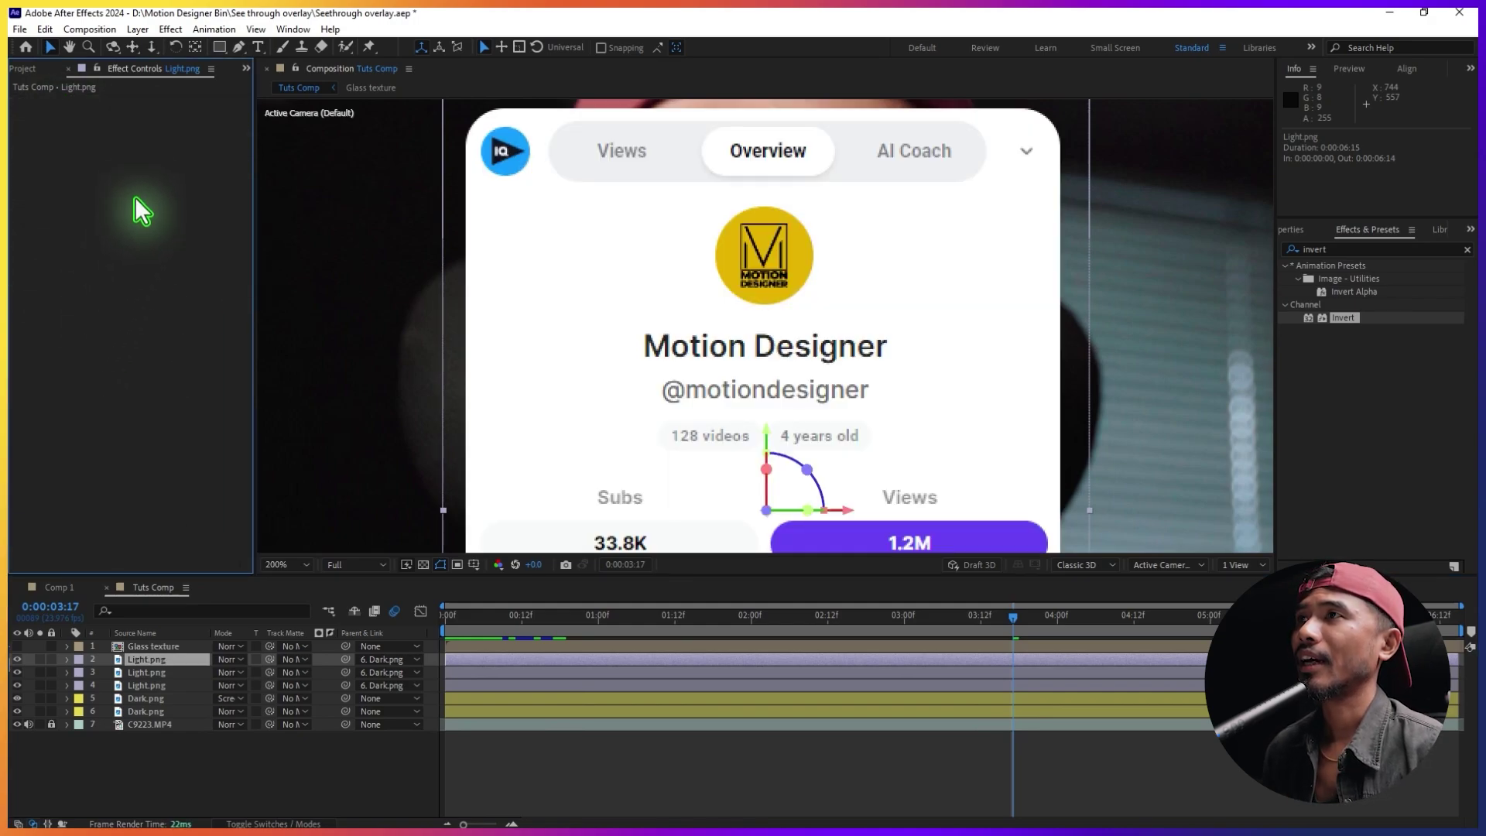
pyautogui.moveTo(220, 45); pyautogui.dragTo(295, 81)
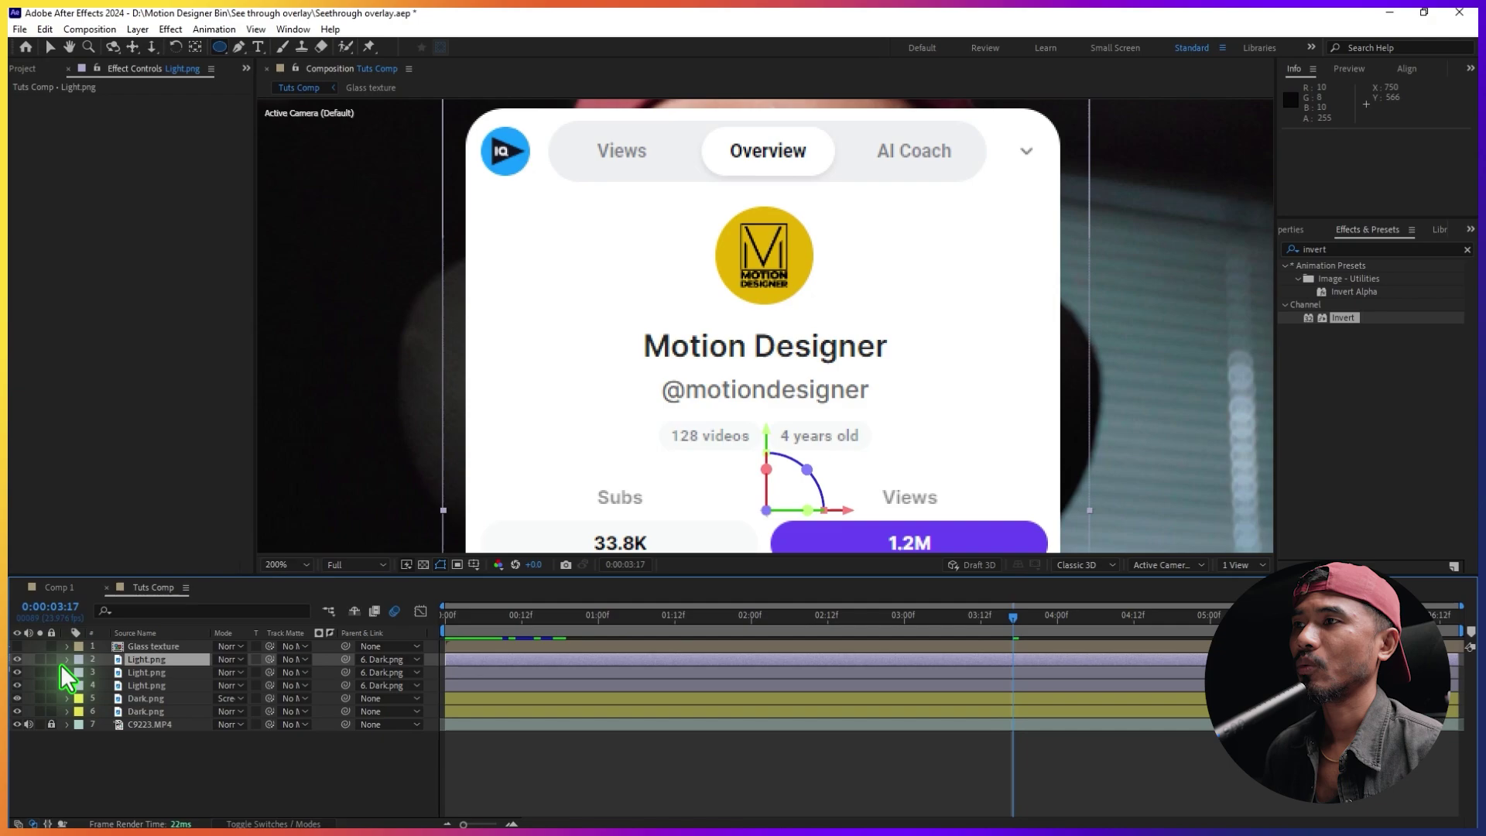
pyautogui.click(17, 659)
pyautogui.moveTo(732, 246)
pyautogui.mouseDown()
pyautogui.moveTo(828, 352)
pyautogui.moveTo(809, 314)
pyautogui.mouseUp()
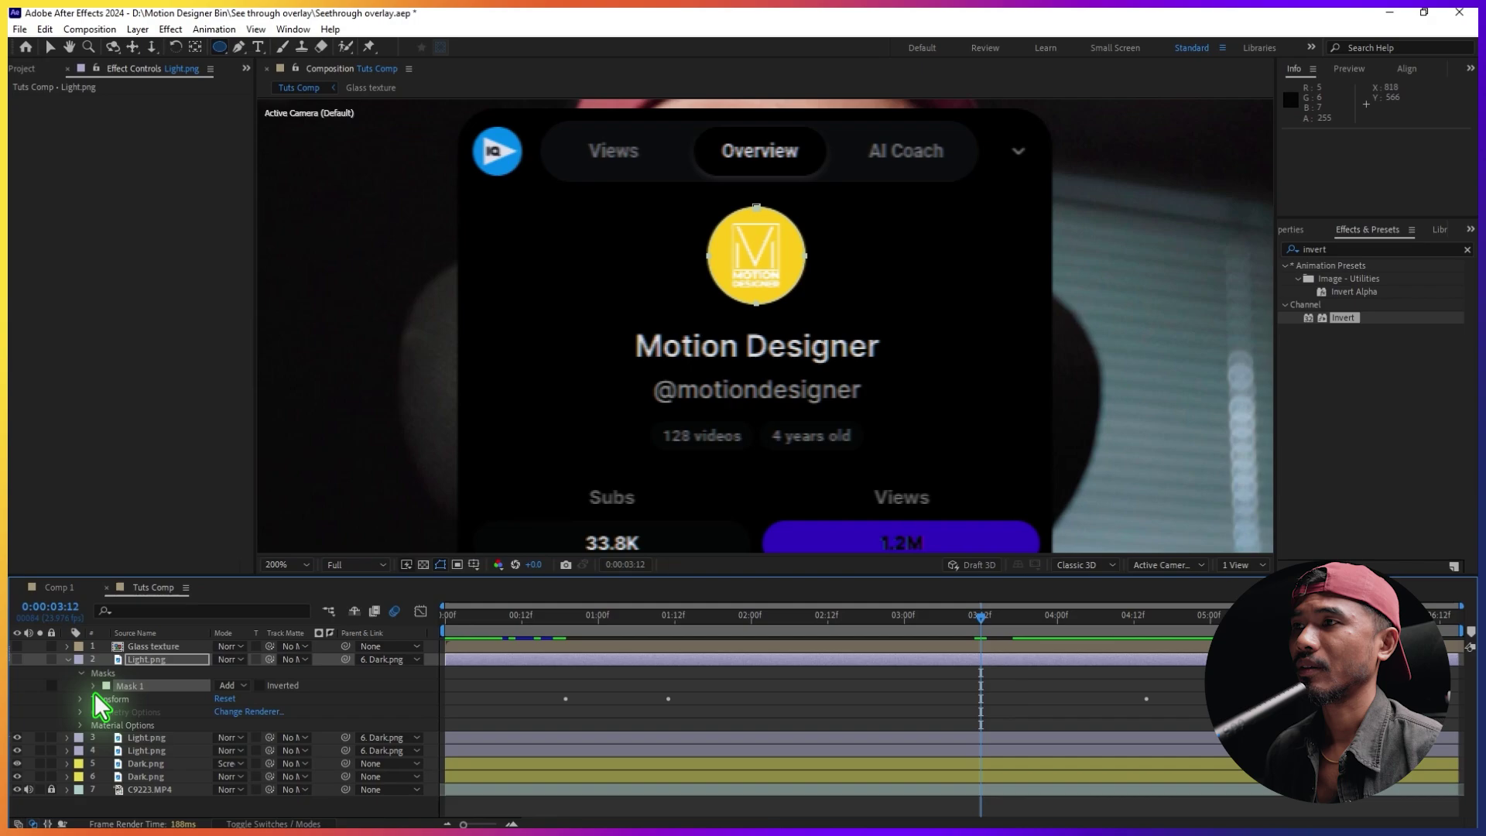
pyautogui.click(16, 659)
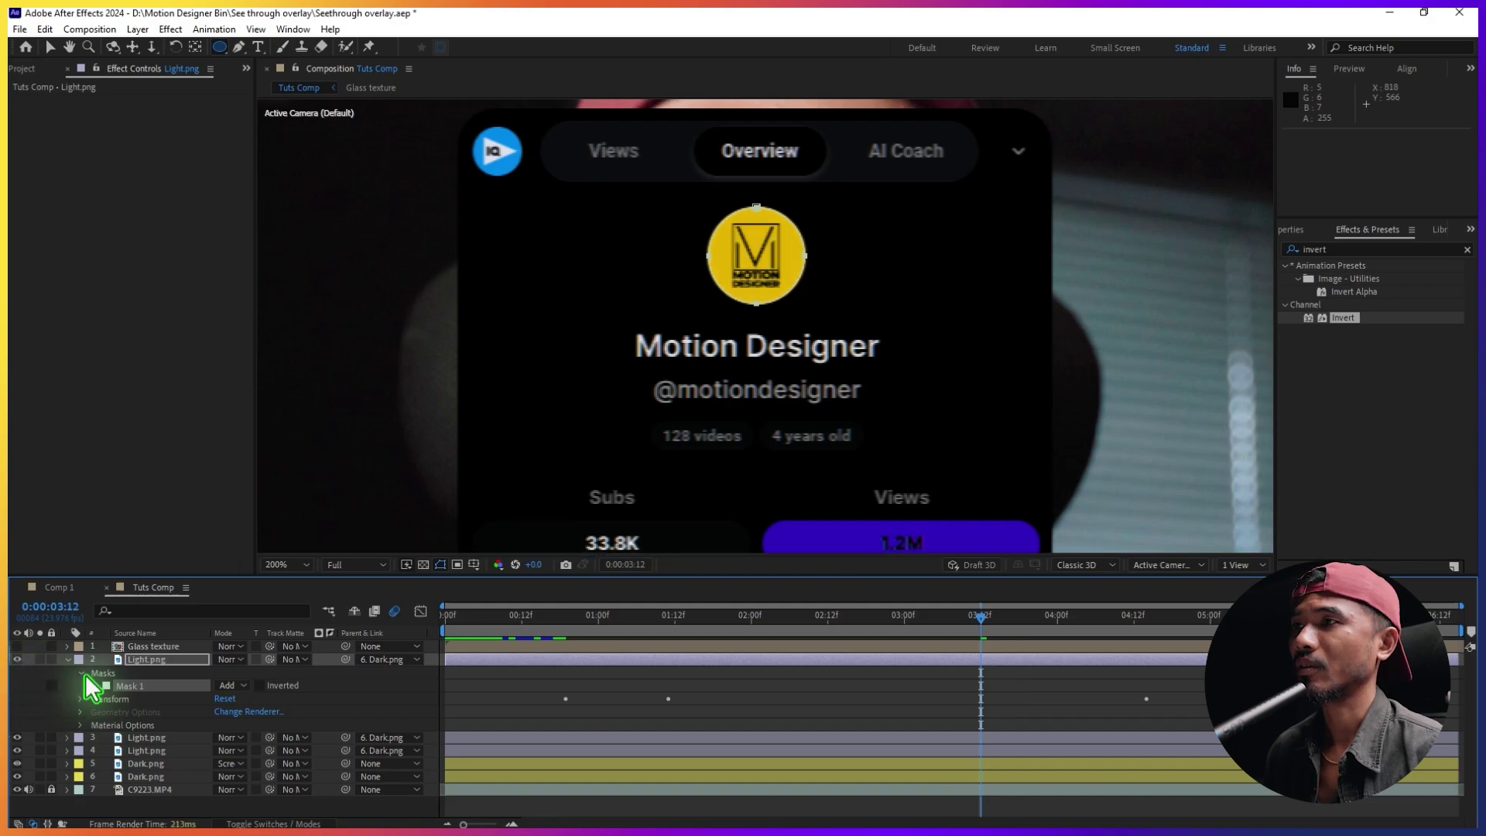
pyautogui.click(67, 660)
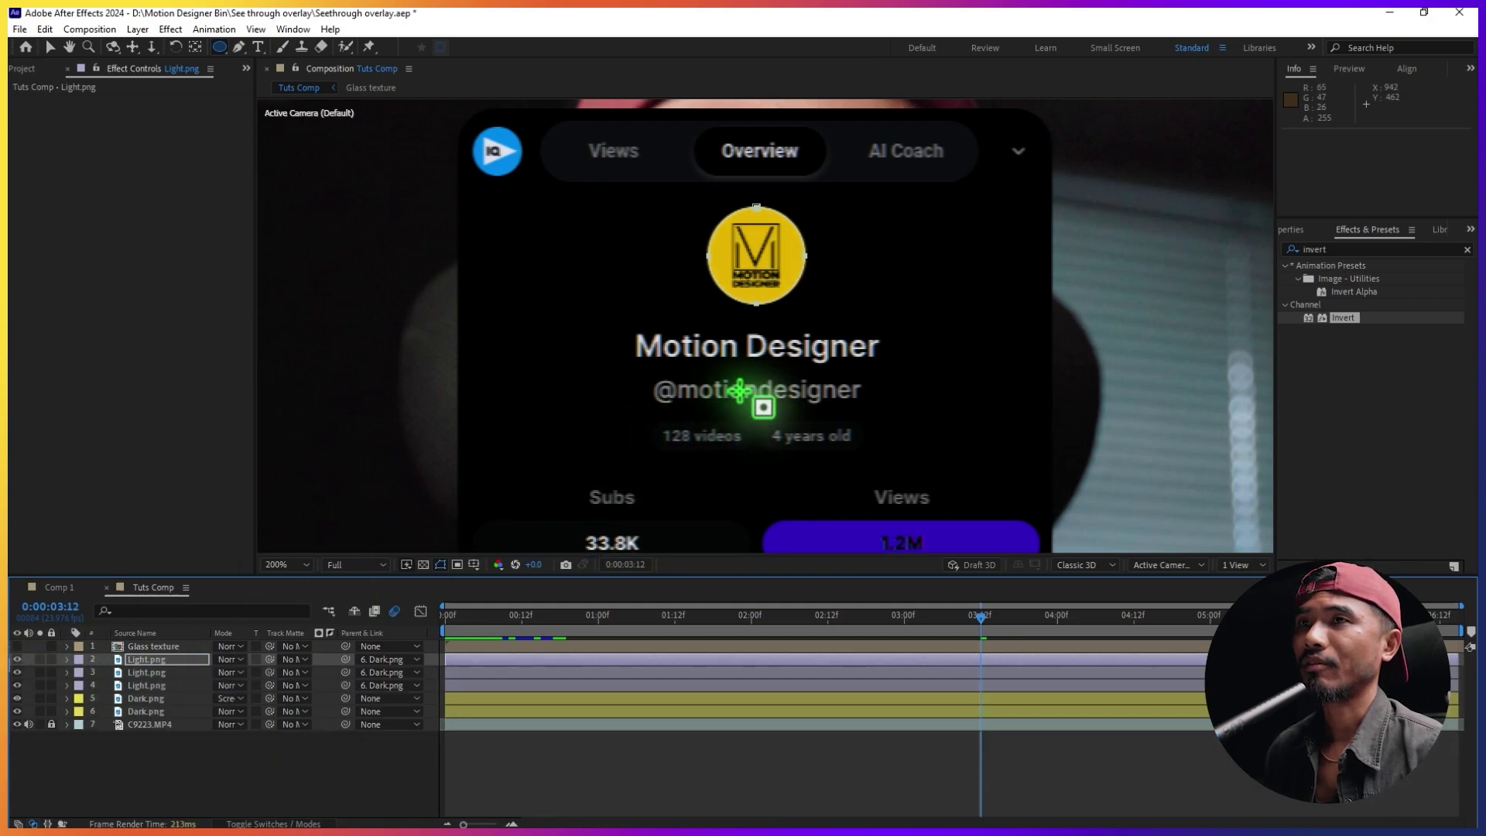
# Draw an extra ellipse over the blue Views bar, then undo it.
pyautogui.scroll(-1, 739, 391)
pyautogui.scroll(1, 851, 474)
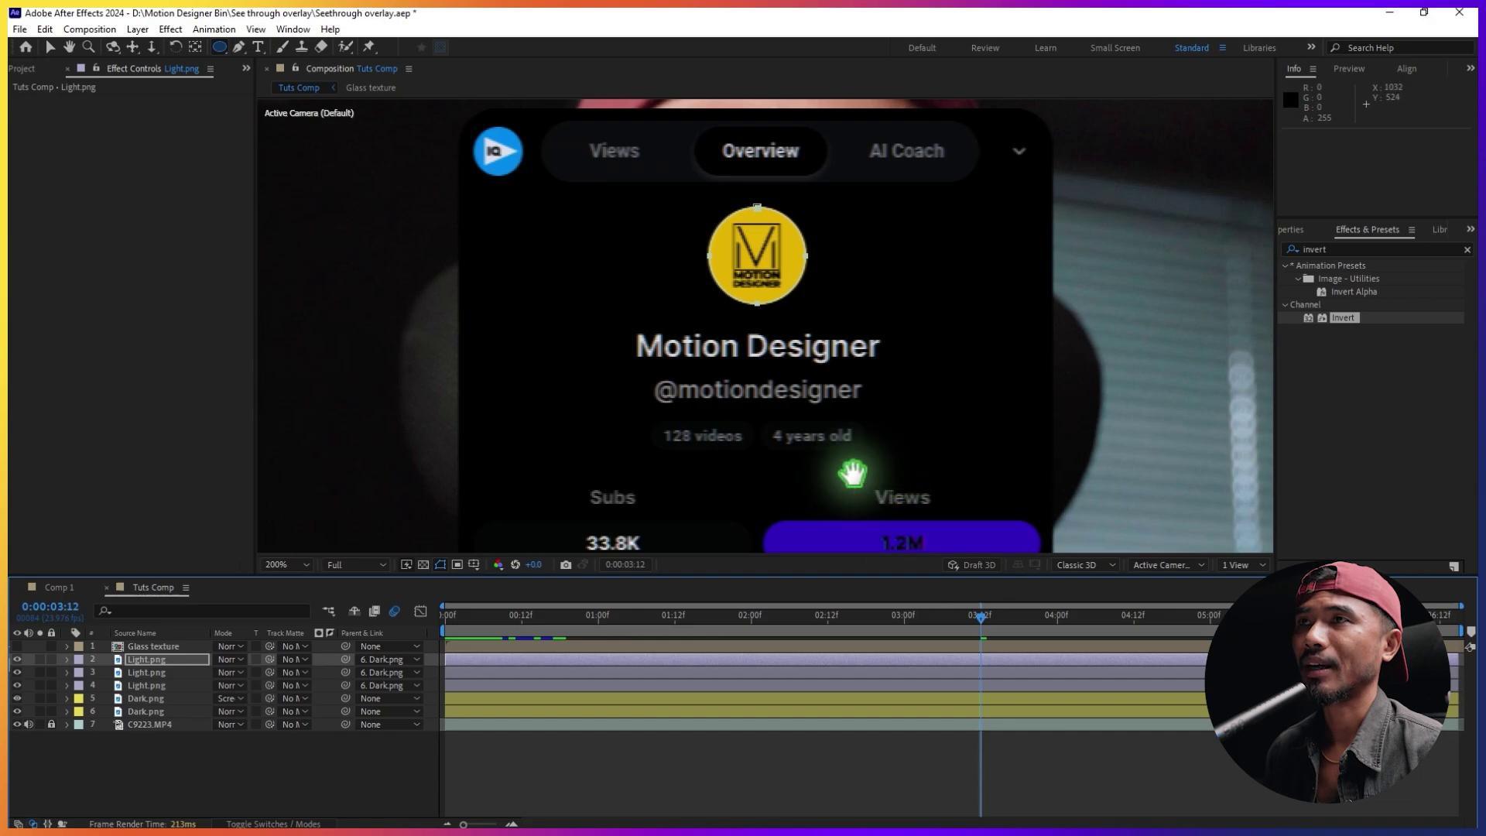
pyautogui.moveTo(852, 473); pyautogui.dragTo(801, 319)
pyautogui.moveTo(712, 370); pyautogui.dragTo(806, 394)
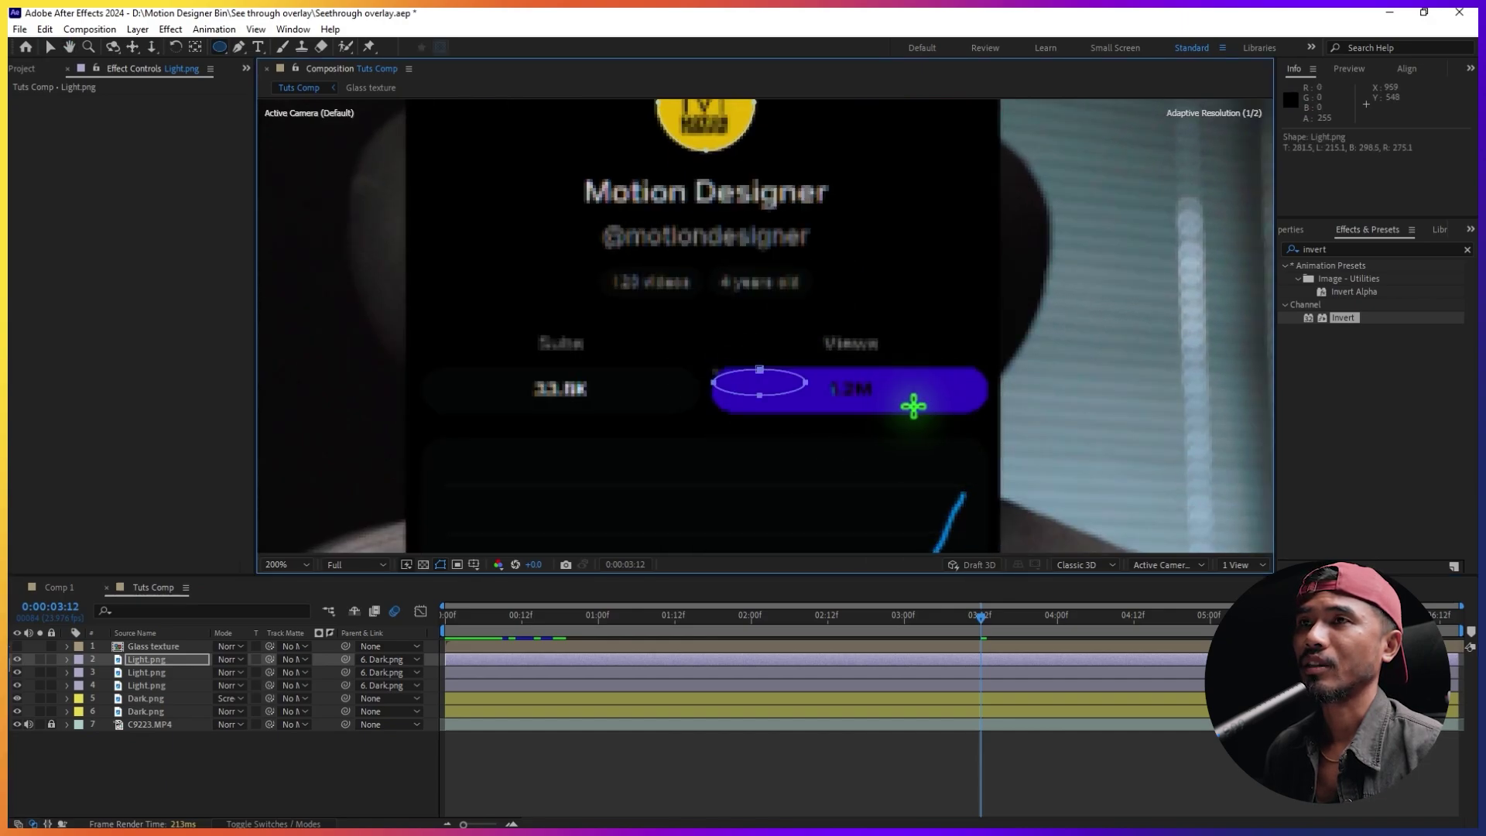
pyautogui.hotkey('ctrl', 'z')
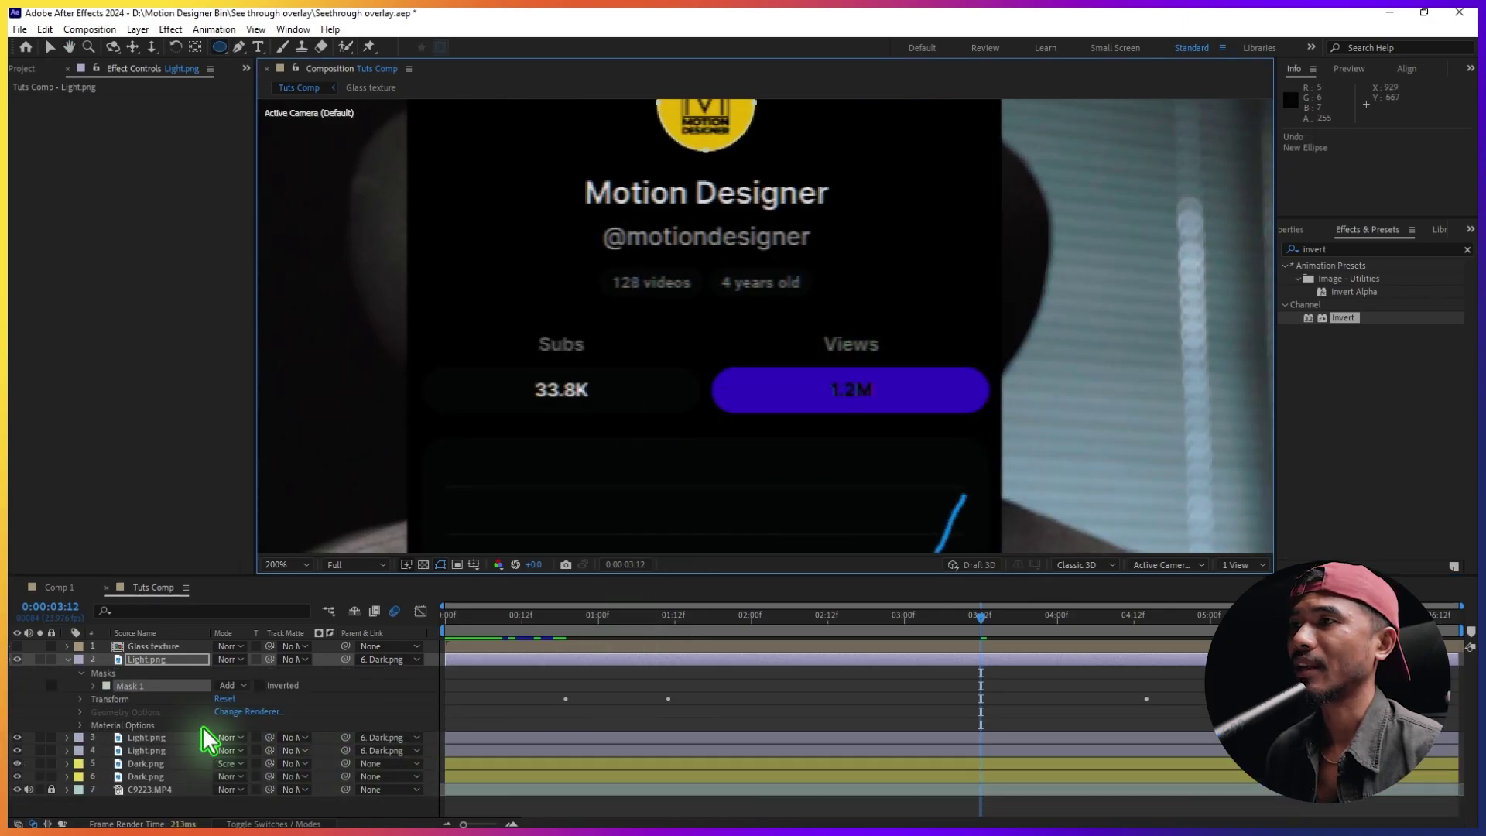
pyautogui.click(67, 660)
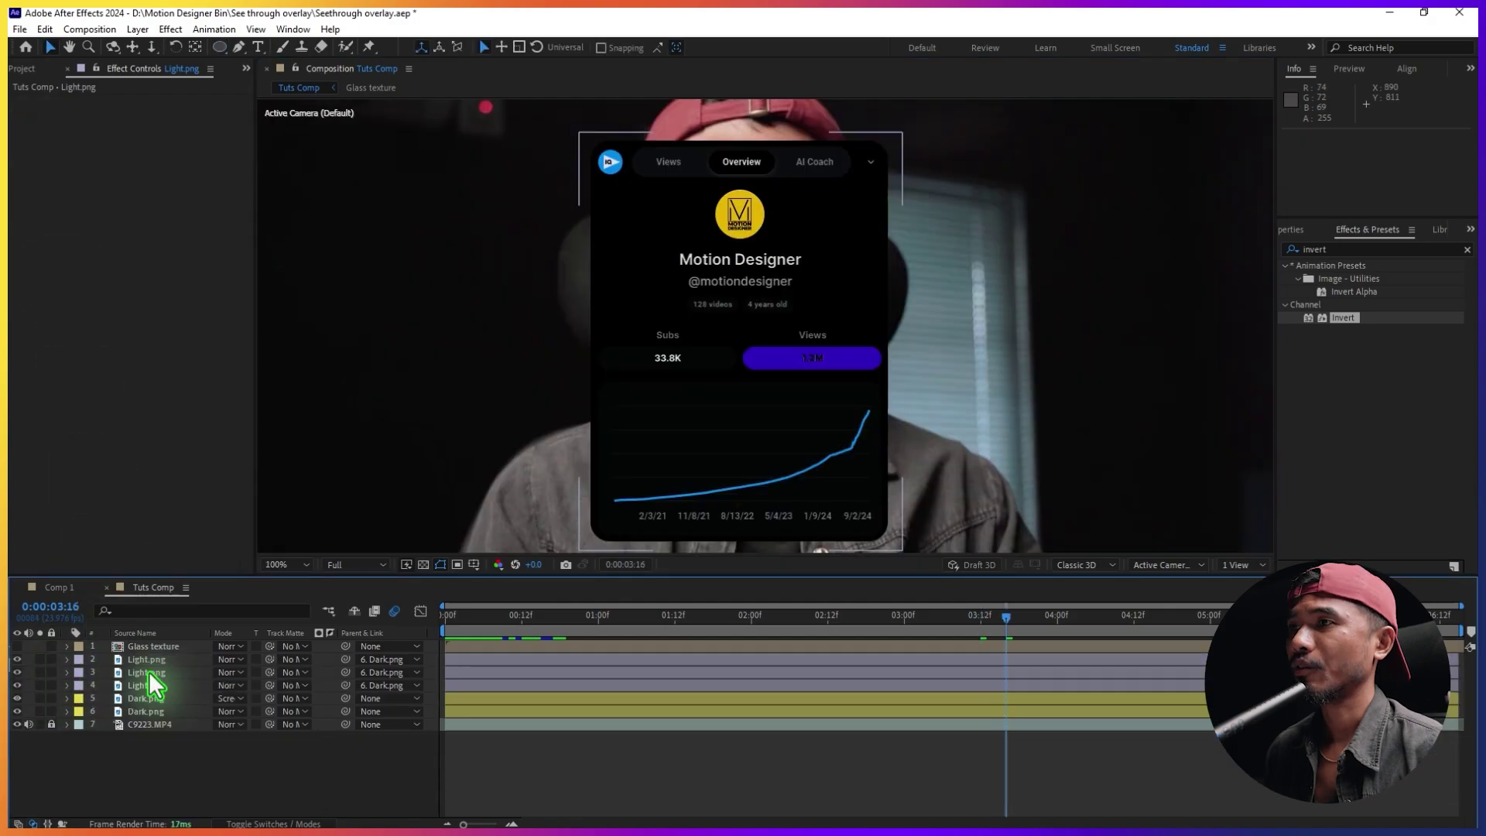
# Set the inverted Light.png layer 3 blend mode to Screen.
pyautogui.click(149, 671)
pyautogui.click(235, 670)
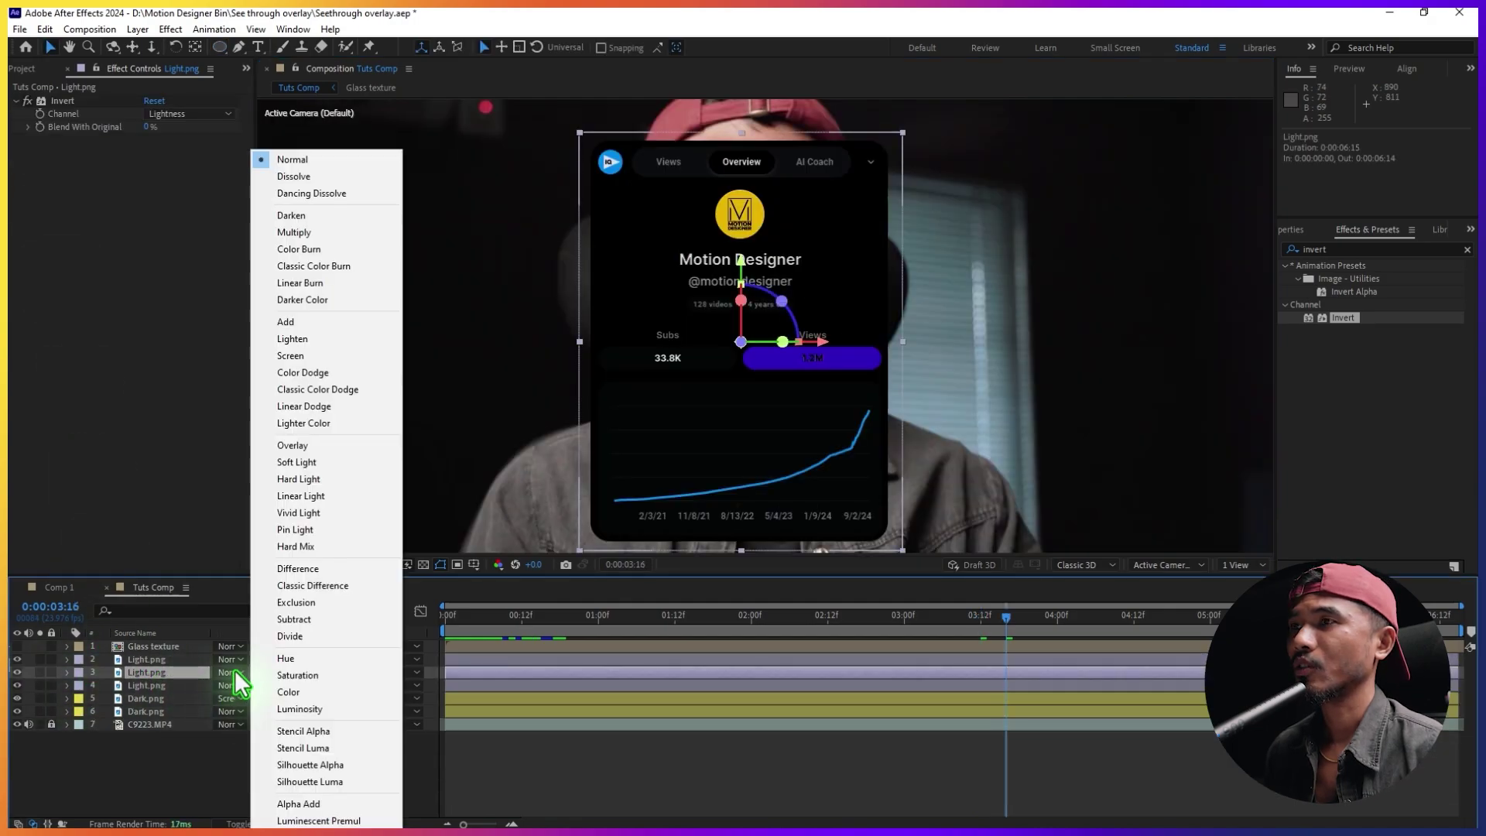
pyautogui.click(291, 356)
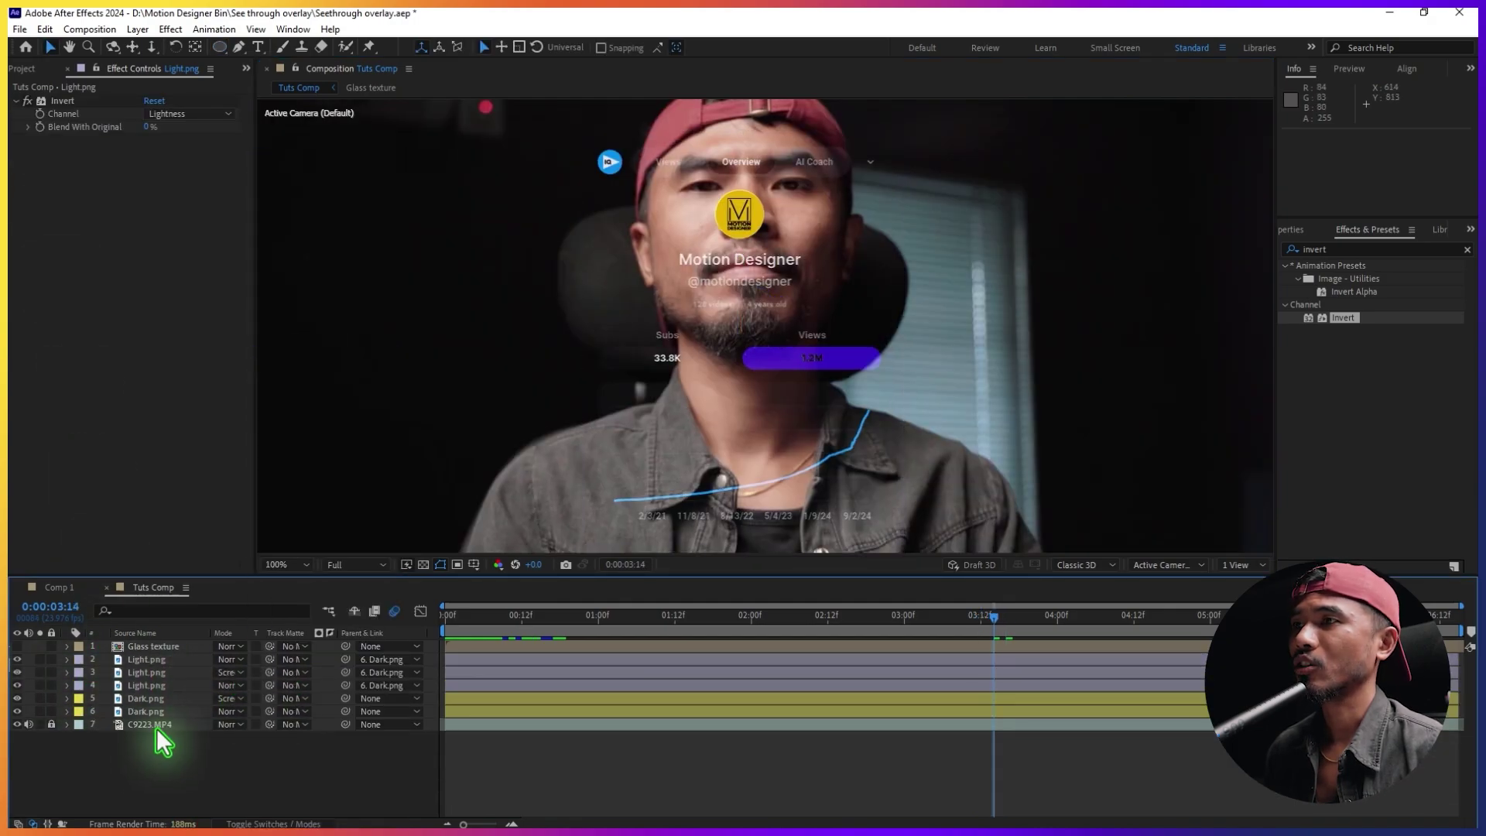
# Copy Dark.png's CC Radial Fast Blur, Compound Blur and Magnify effects onto layer 4 Light.png.
pyautogui.click(147, 711)
pyautogui.click(66, 218)
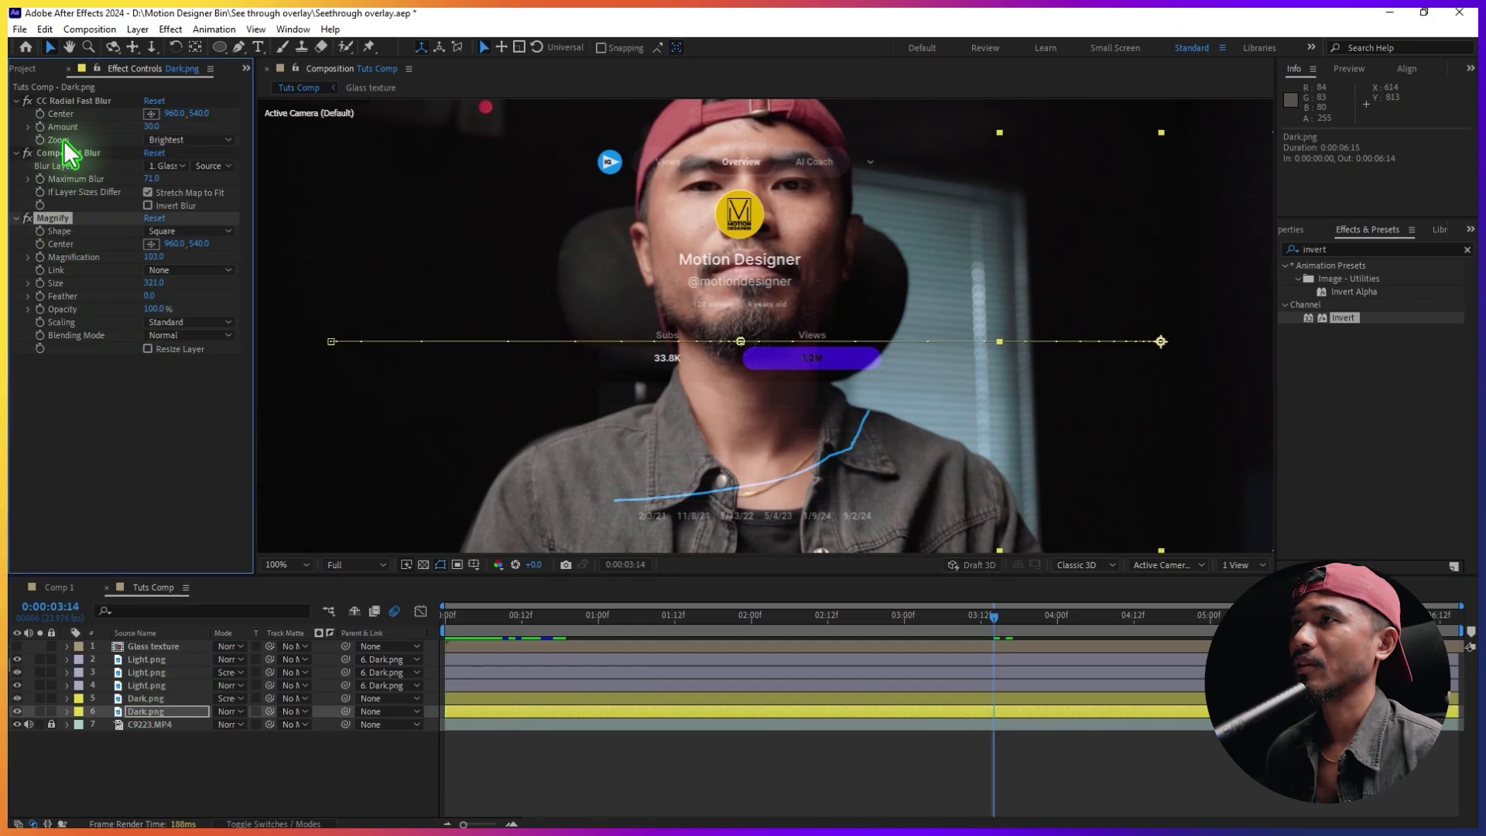
pyautogui.click(60, 100)
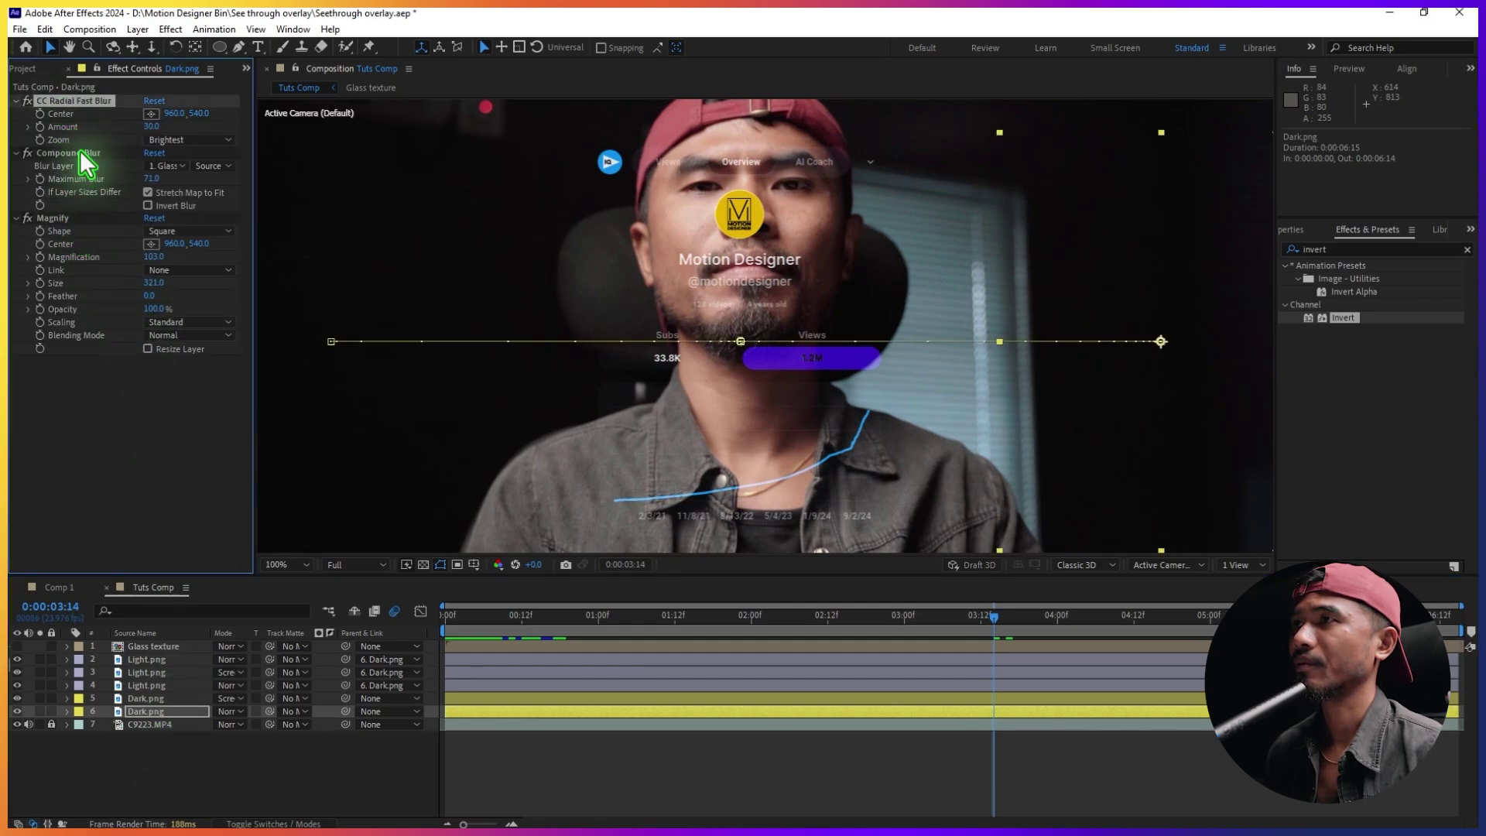
pyautogui.keyDown('ctrl'); pyautogui.click(74, 152); pyautogui.keyUp('ctrl')
pyautogui.keyDown('ctrl'); pyautogui.click(58, 219); pyautogui.keyUp('ctrl')
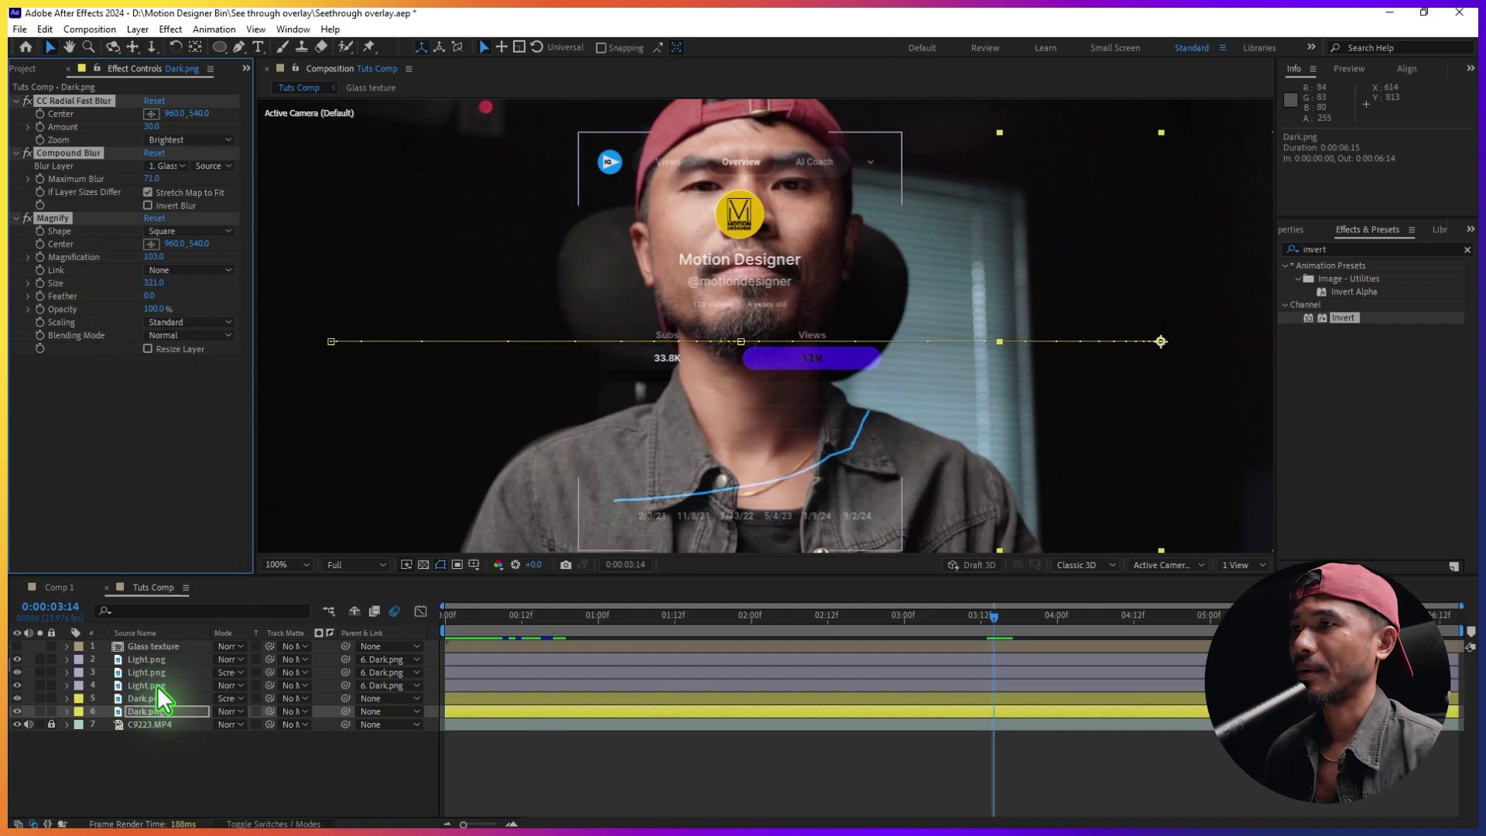
pyautogui.click(523, 683)
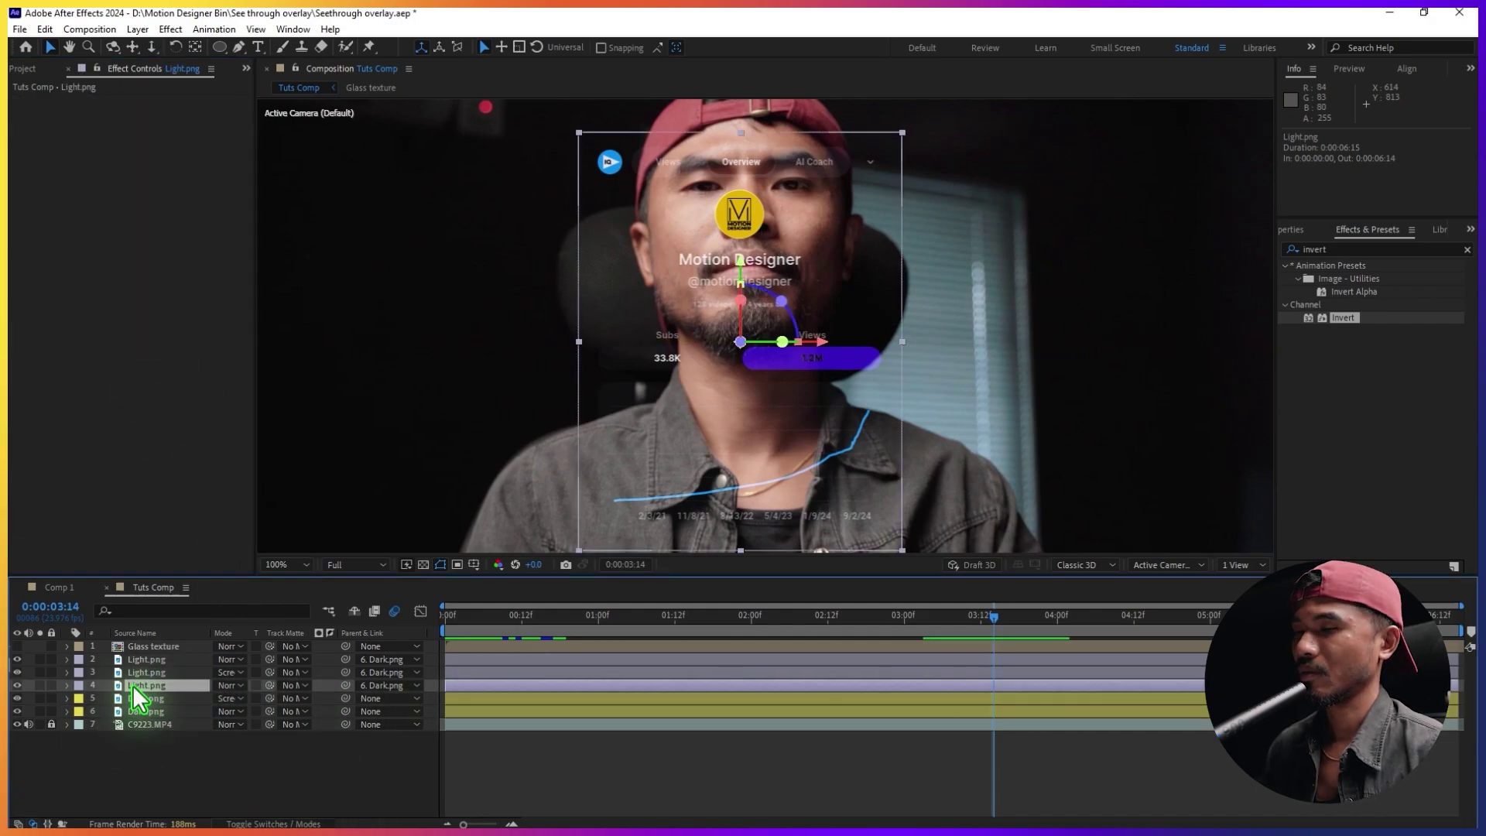
pyautogui.hotkey('ctrl', 'v')
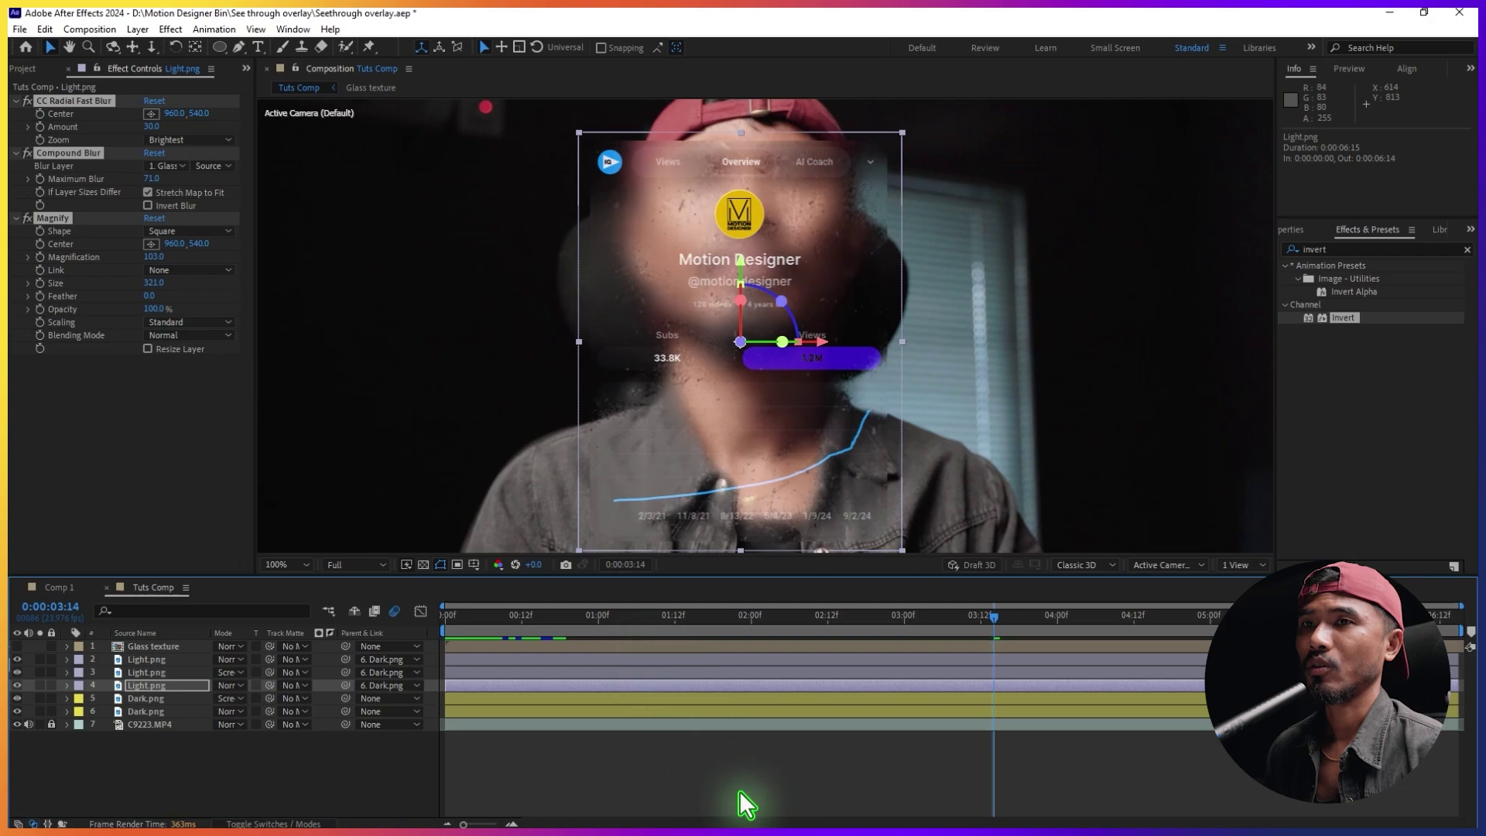
pyautogui.click(740, 791)
pyautogui.scroll(-2, 754, 369)
# Preview from the start, then park at 0:00:01:08 with the viewer at 100%.
pyautogui.press('Home')
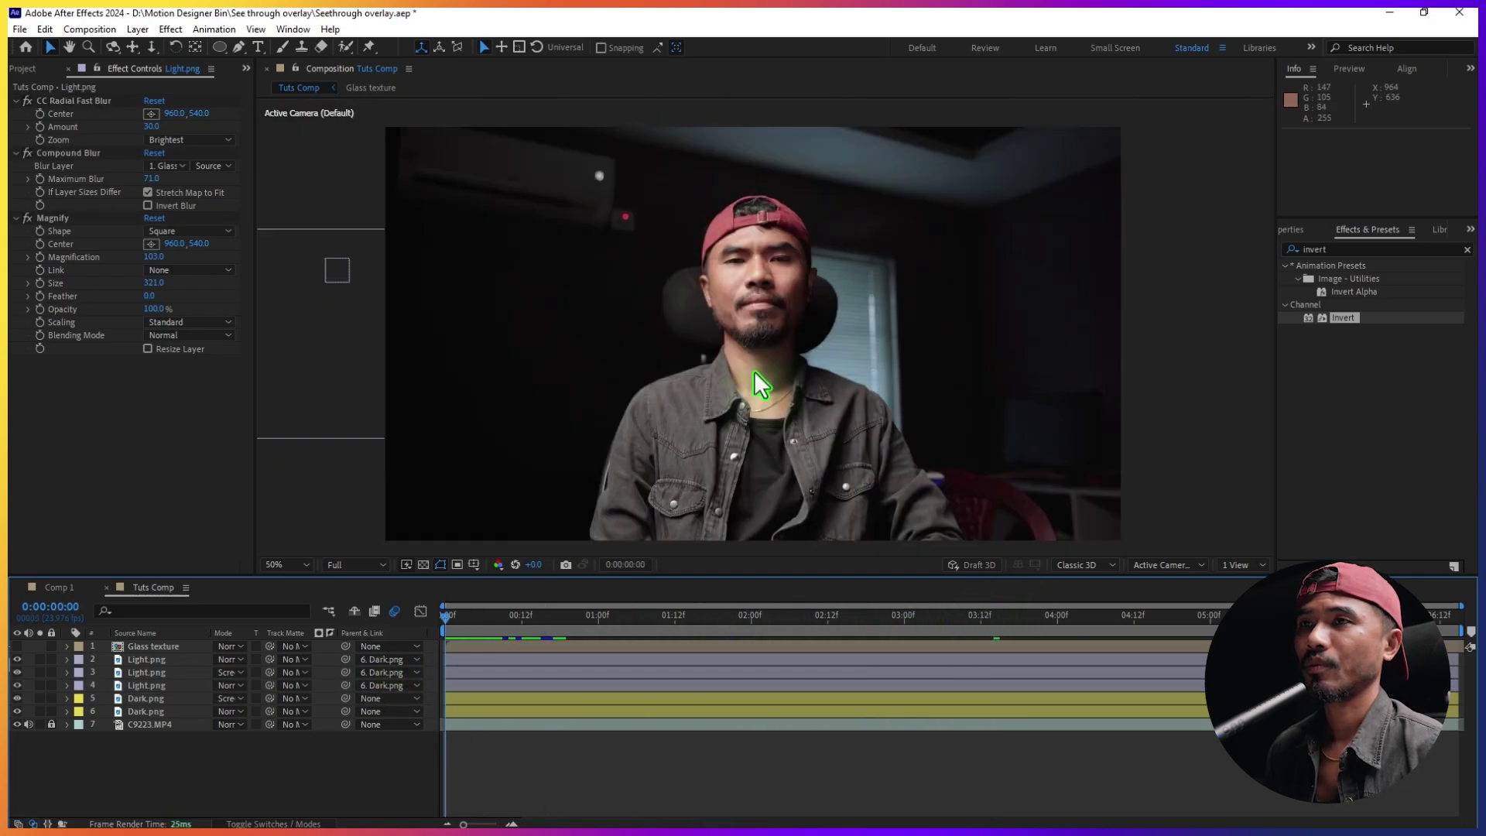
pyautogui.press('space')
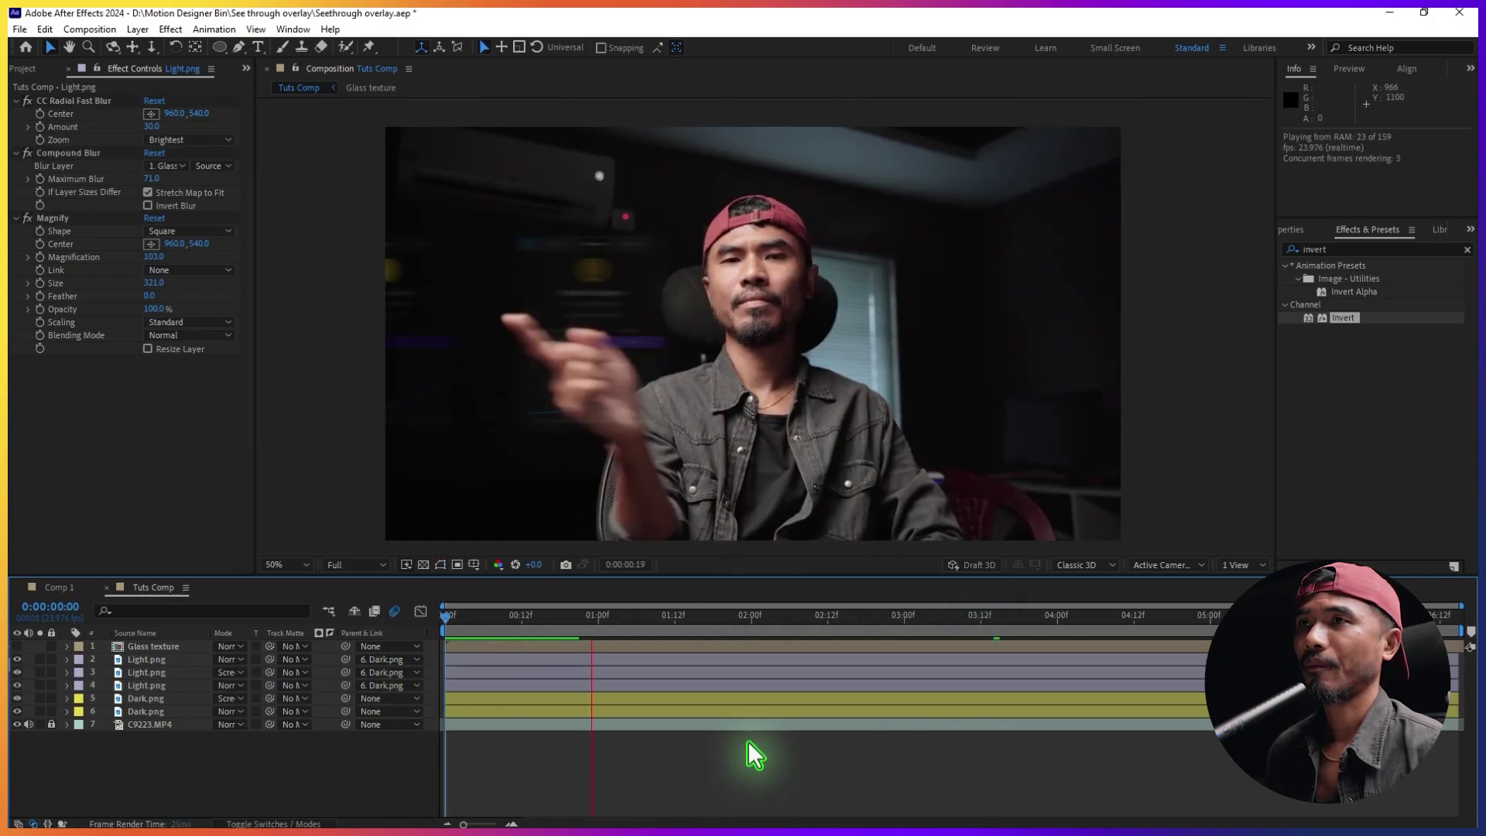
pyautogui.press('space')
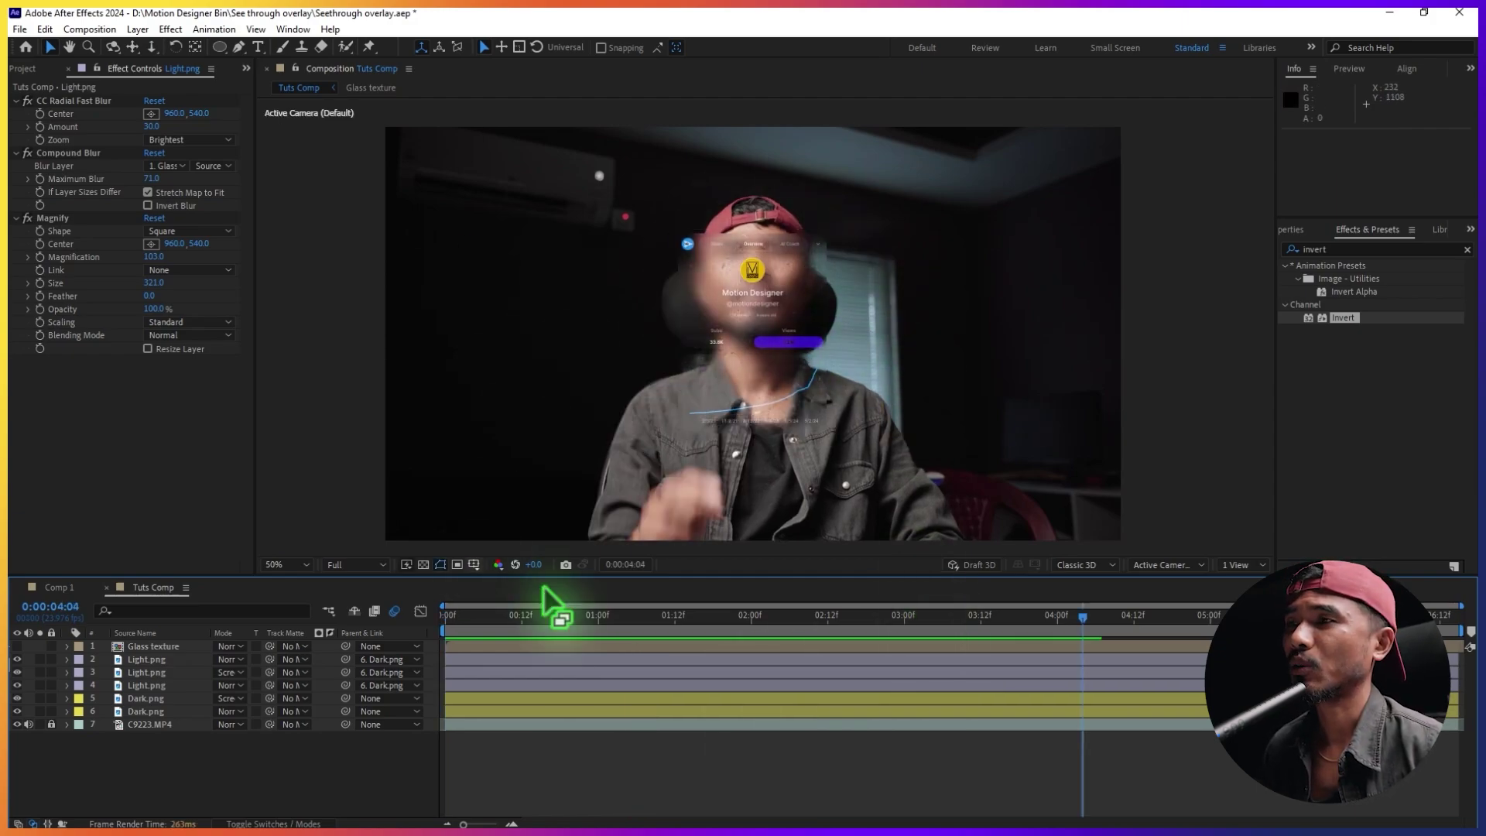
pyautogui.moveTo(539, 625); pyautogui.dragTo(648, 619)
pyautogui.click(484, 696)
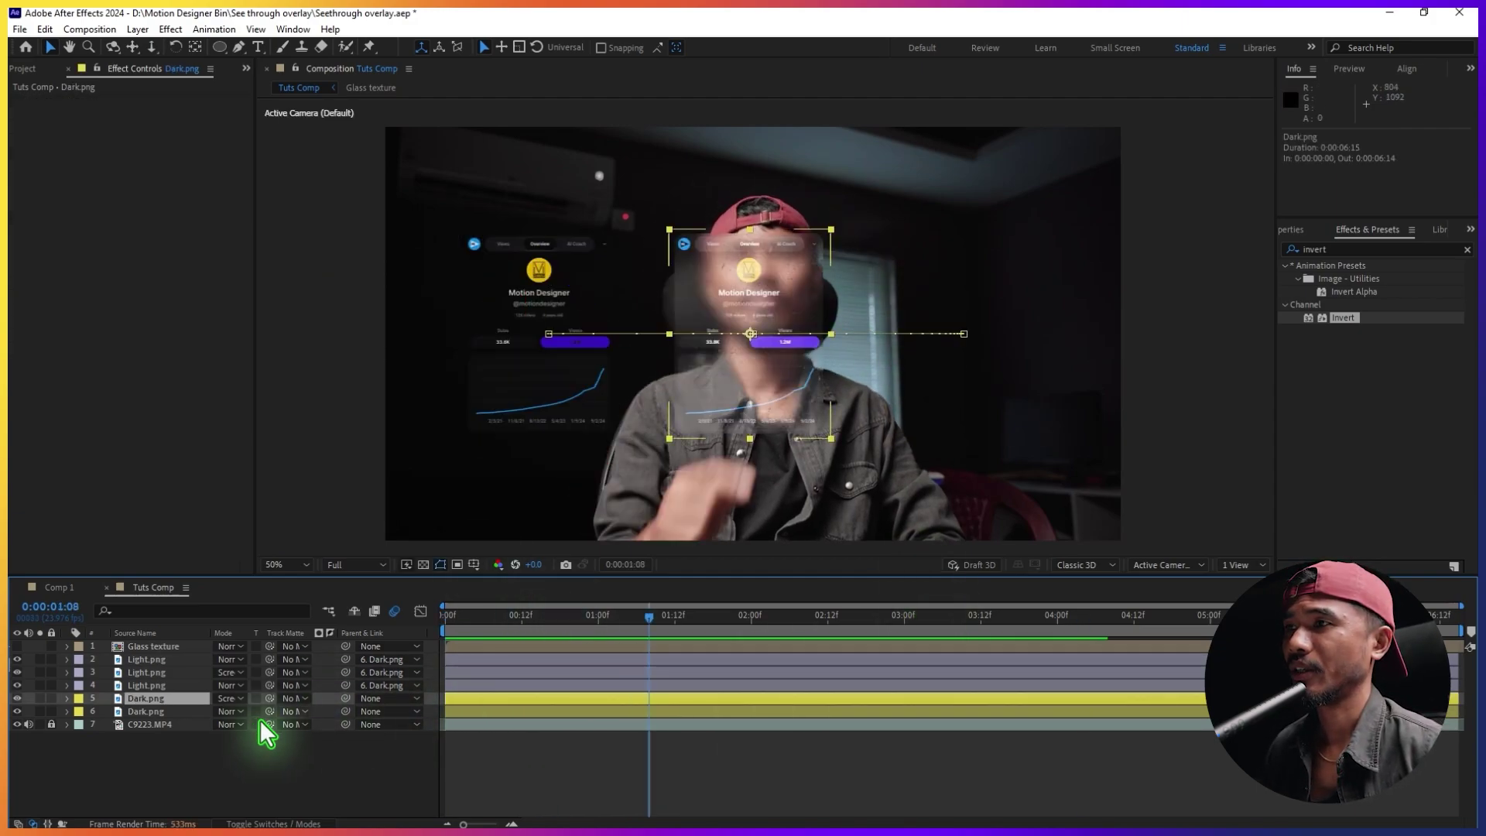
pyautogui.press('.')
pyautogui.press('.')
pyautogui.click(701, 745)
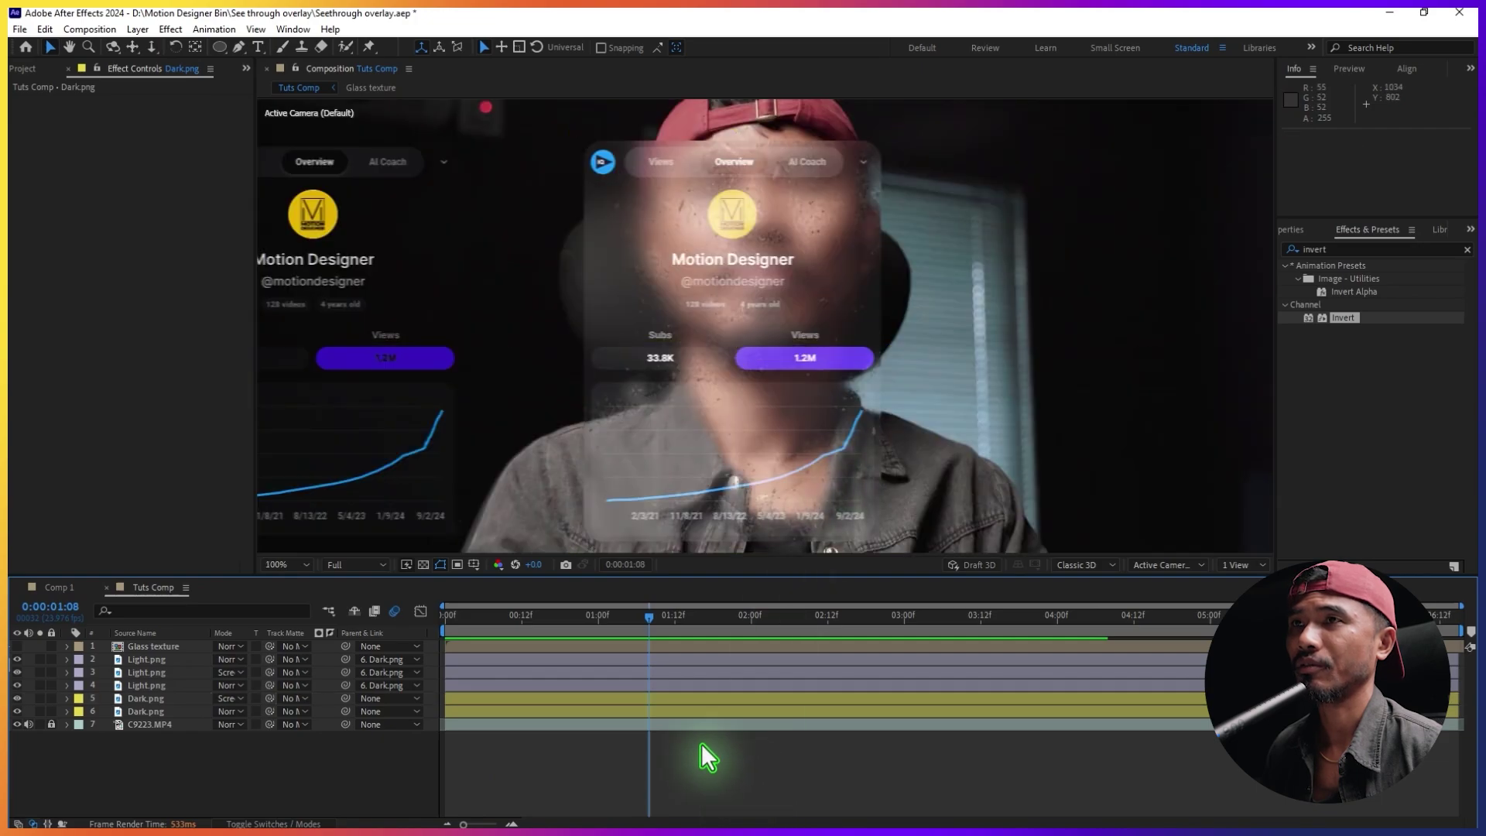
# Duplicate the Dark.png card layer and add a Stroke layer style to it.
pyautogui.click(153, 698)
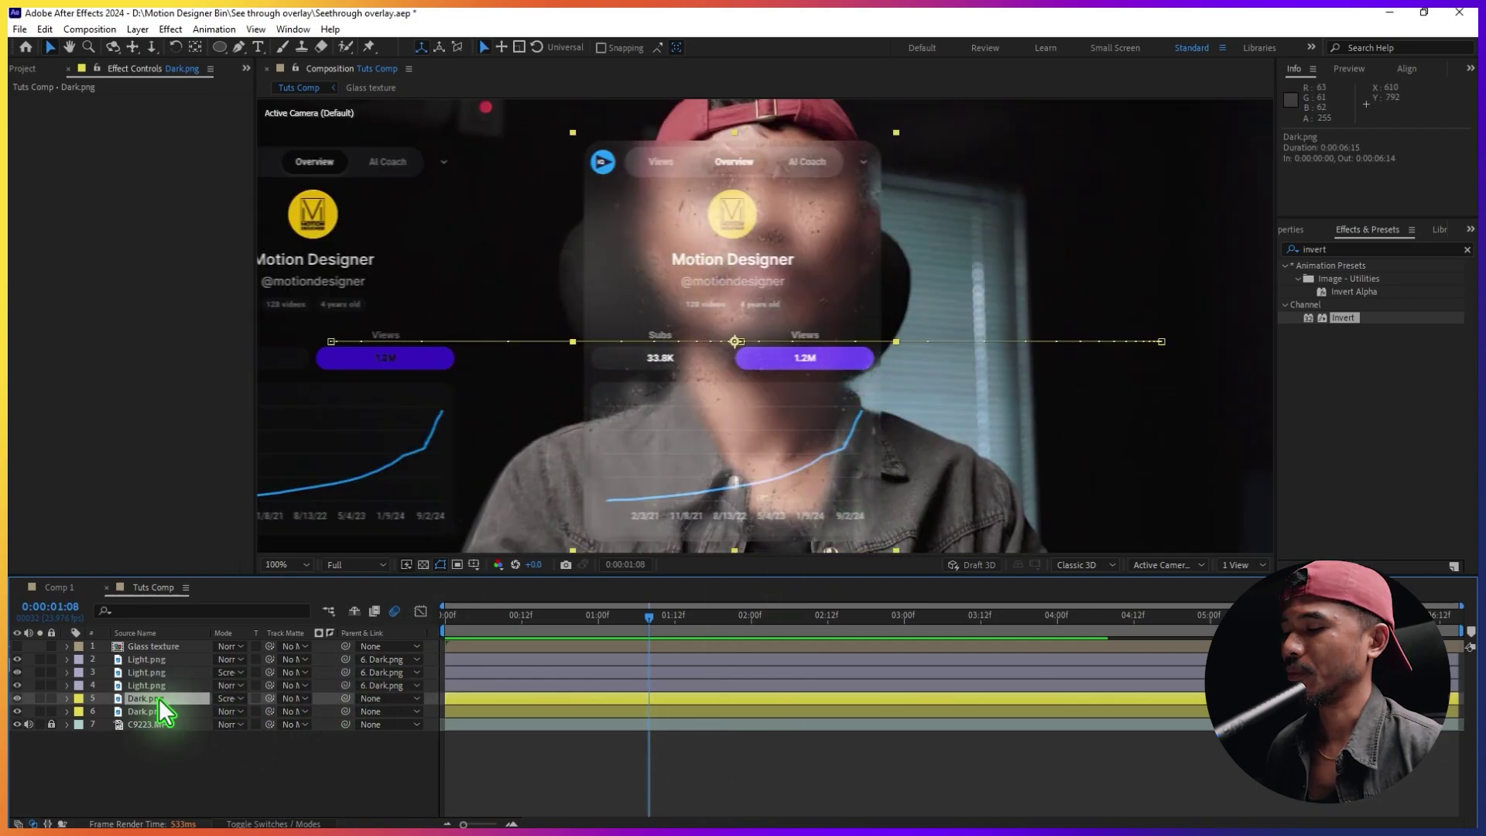
pyautogui.hotkey('ctrl', 'd')
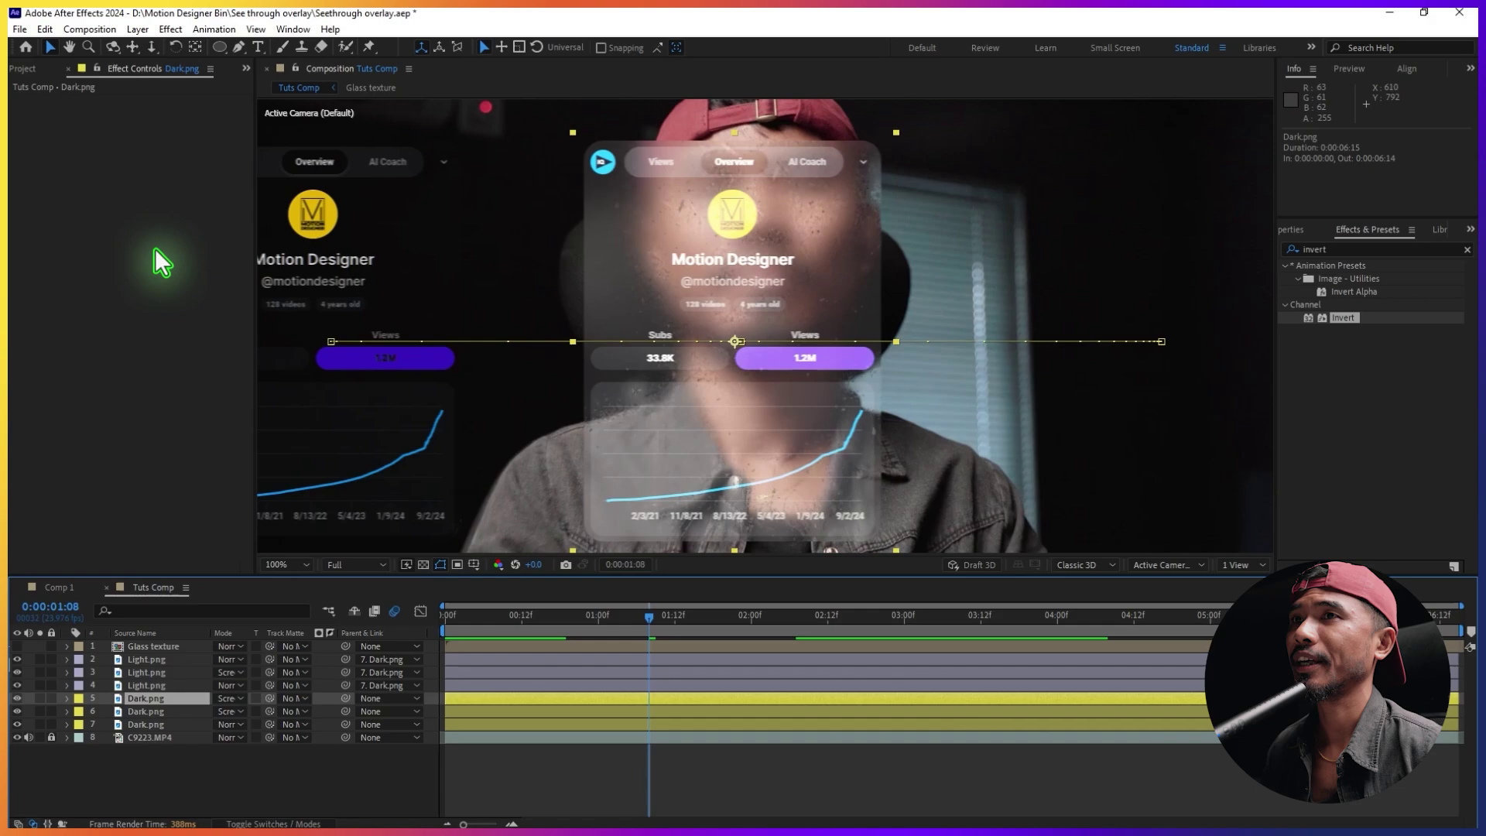
pyautogui.rightClick(160, 700)
pyautogui.moveTo(225, 447)
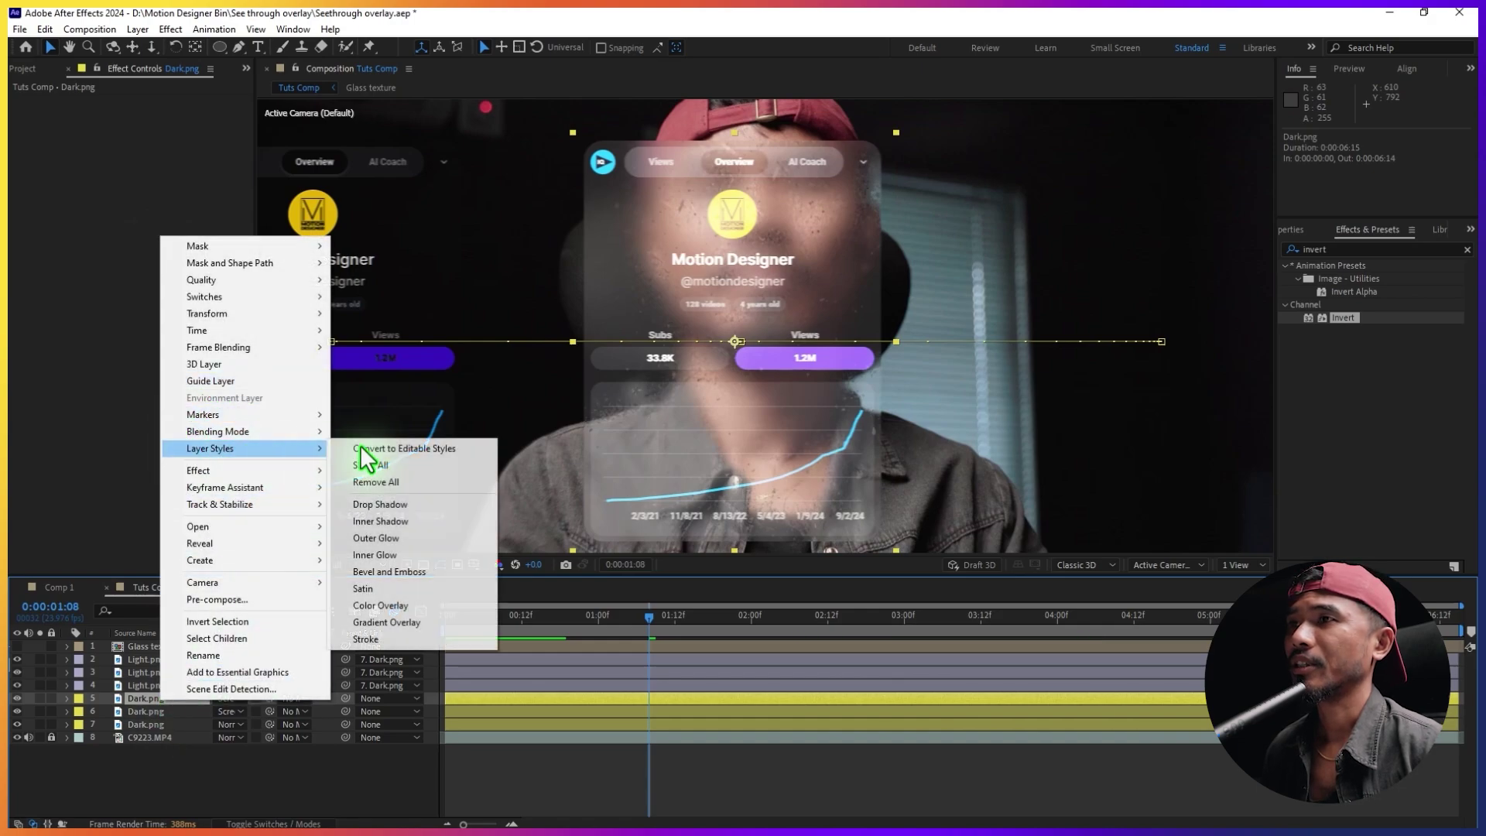
pyautogui.click(408, 639)
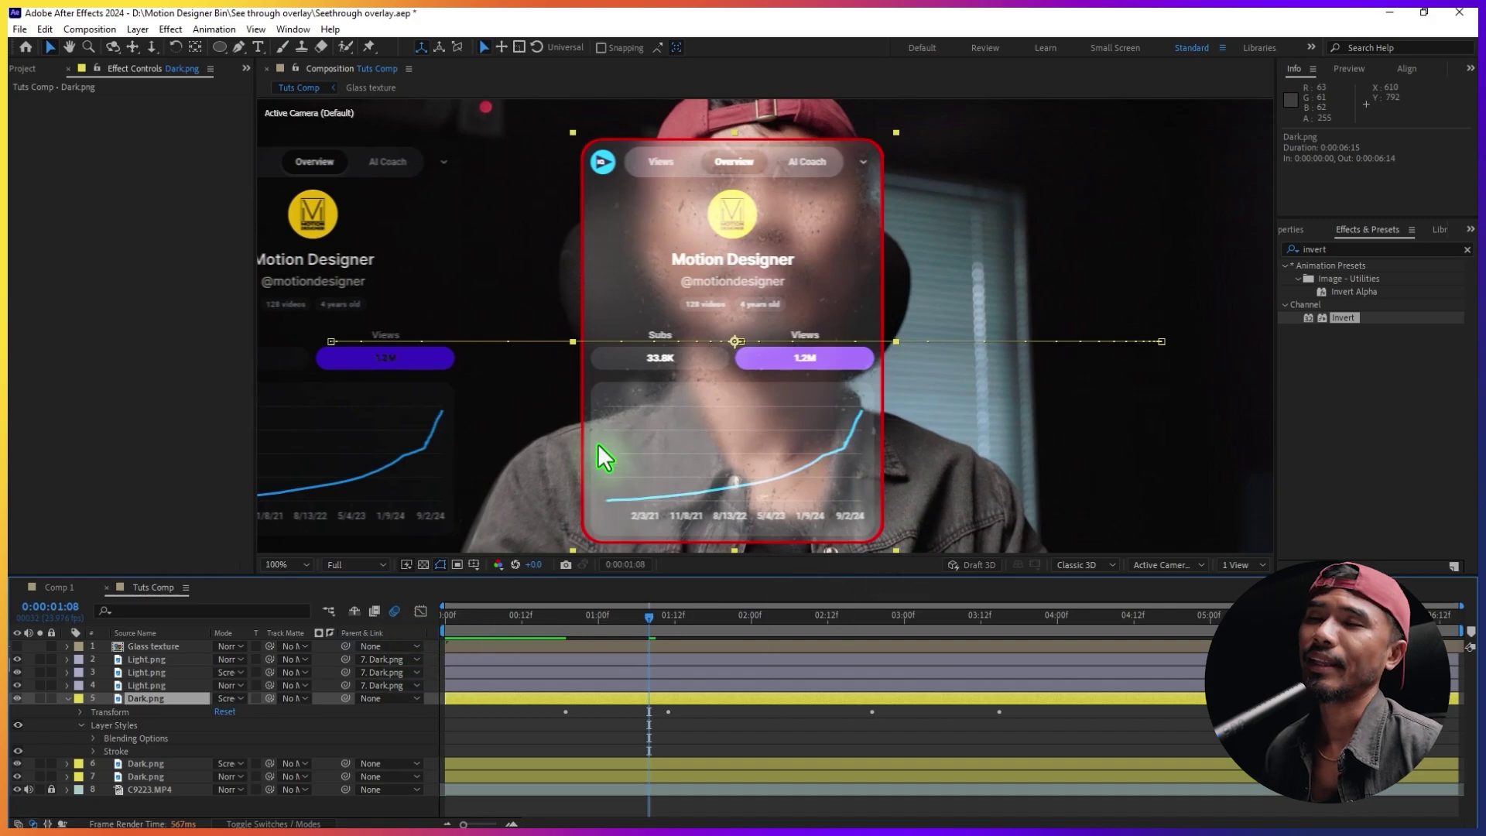
# Preview the card's entrance from just before it appears, stopping at 0:00:00:23.
pyautogui.click(560, 636)
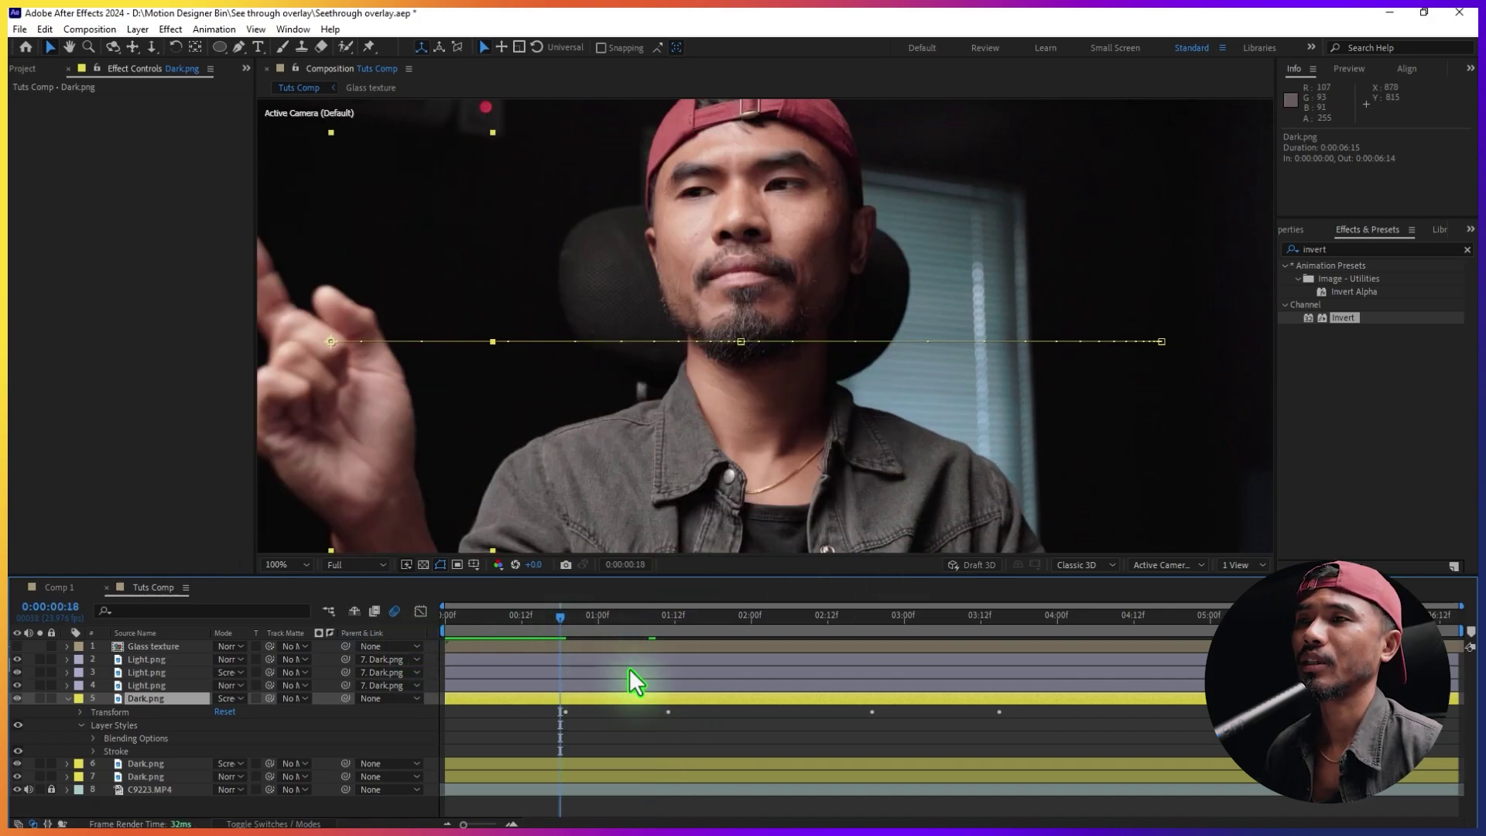
pyautogui.press('space')
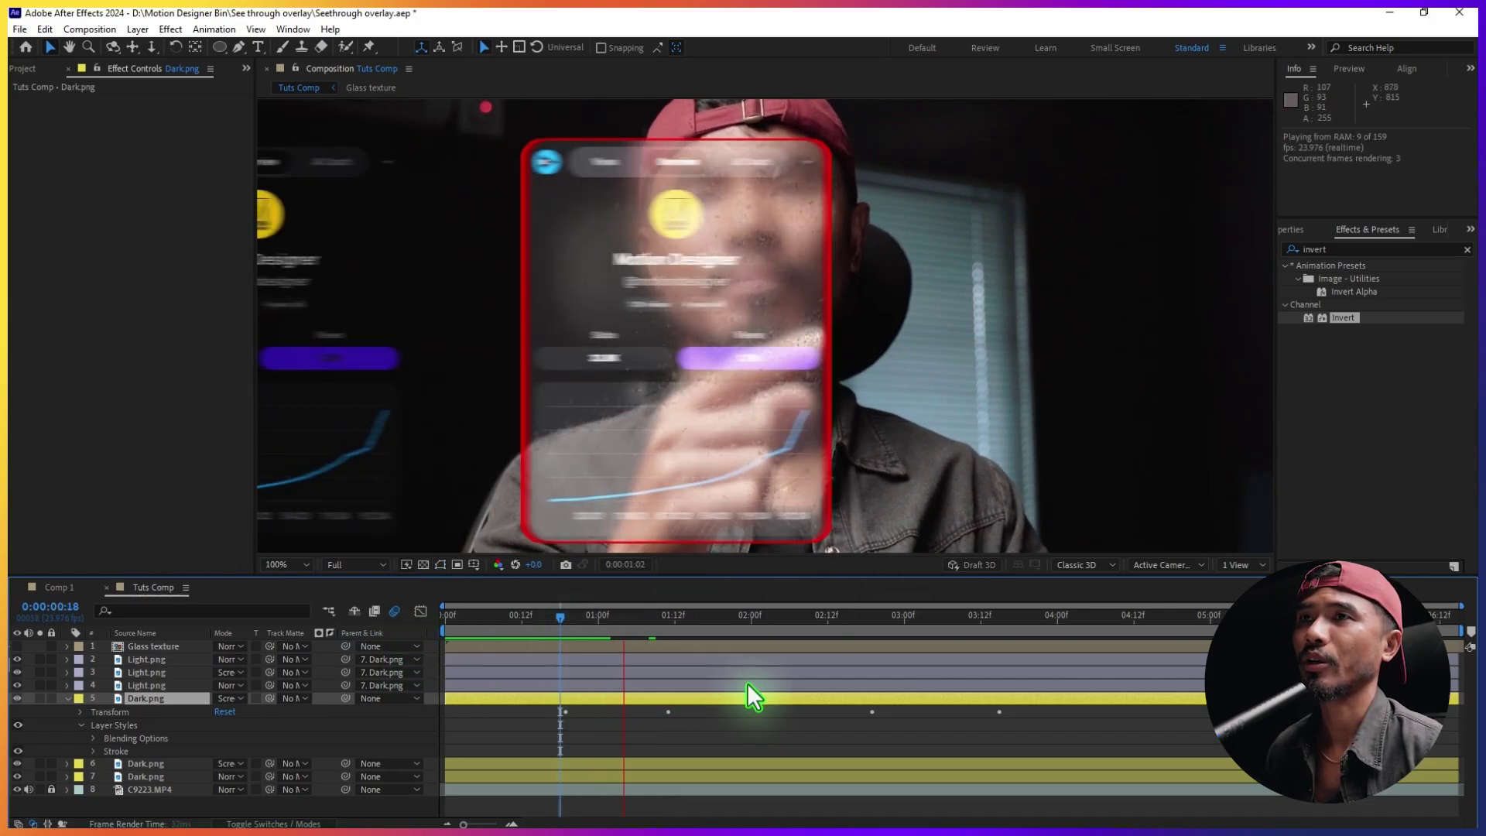
pyautogui.moveTo(561, 636); pyautogui.dragTo(596, 635)
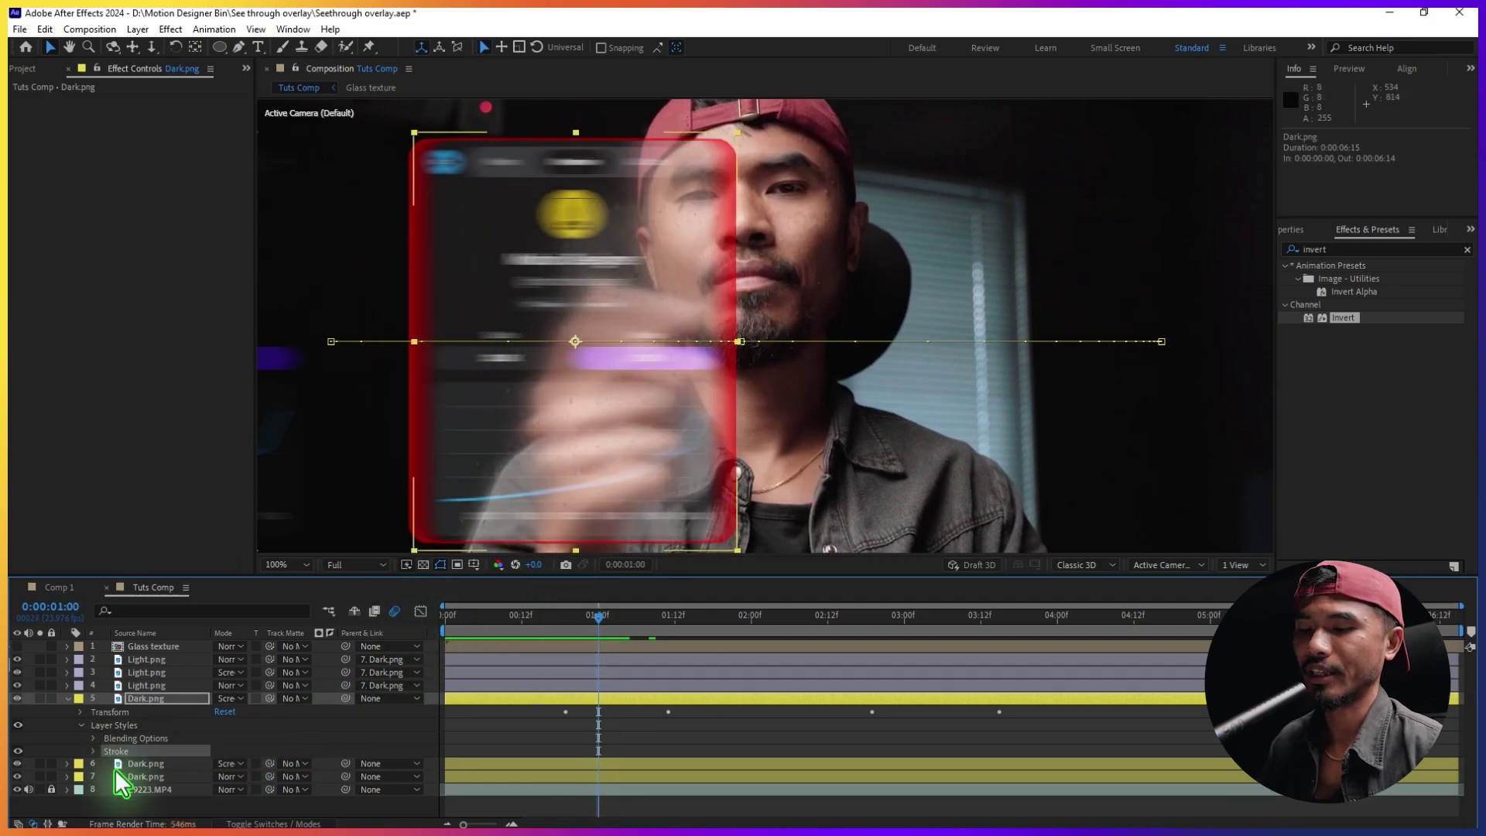
pyautogui.moveTo(219, 47); pyautogui.dragTo(294, 47)
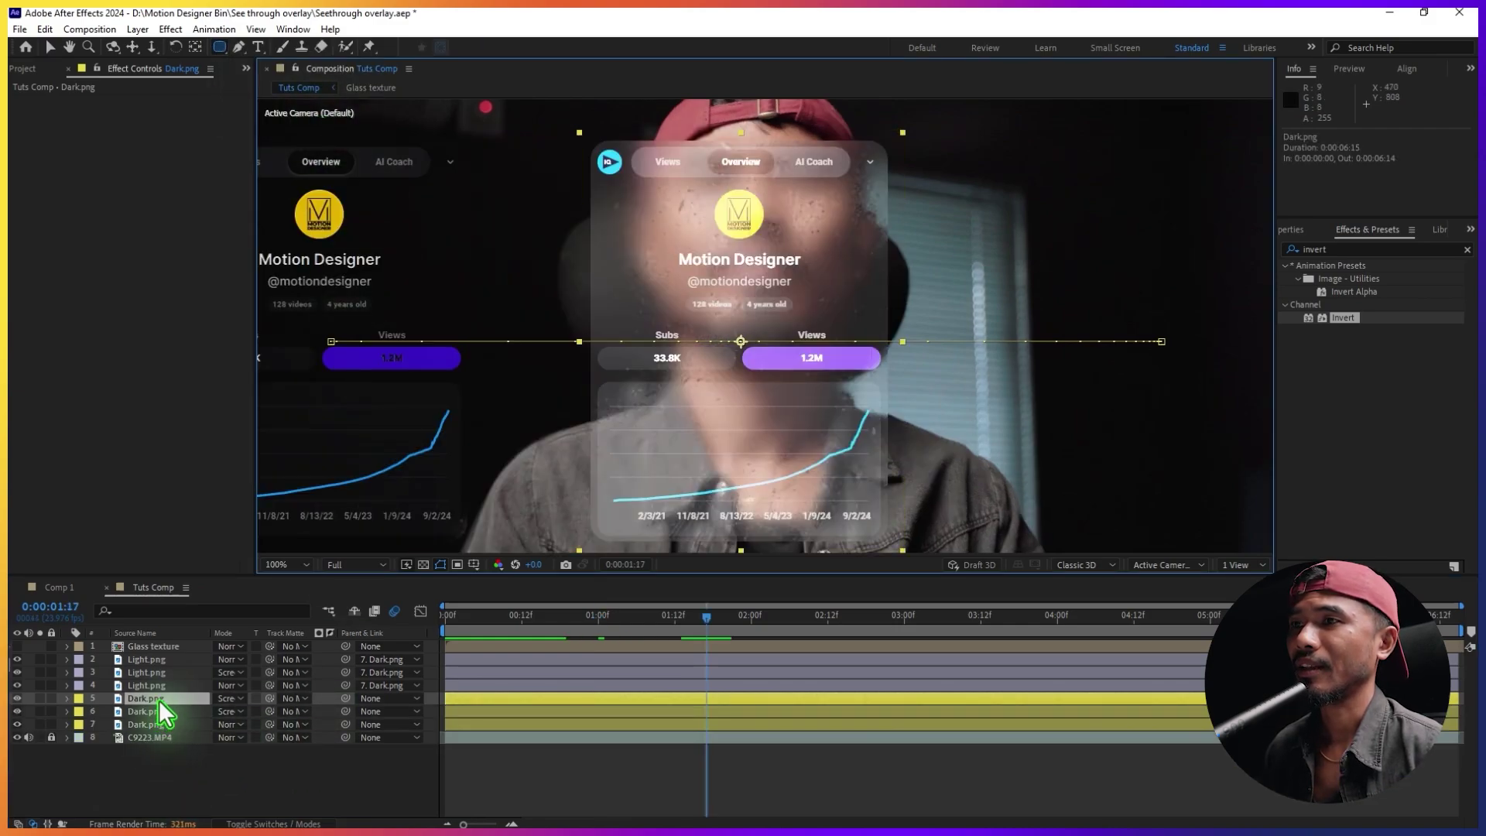
# Free-transform the rounded rectangle mask and narrow it slightly to fit the card.
pyautogui.click(217, 46)
pyautogui.press('v')
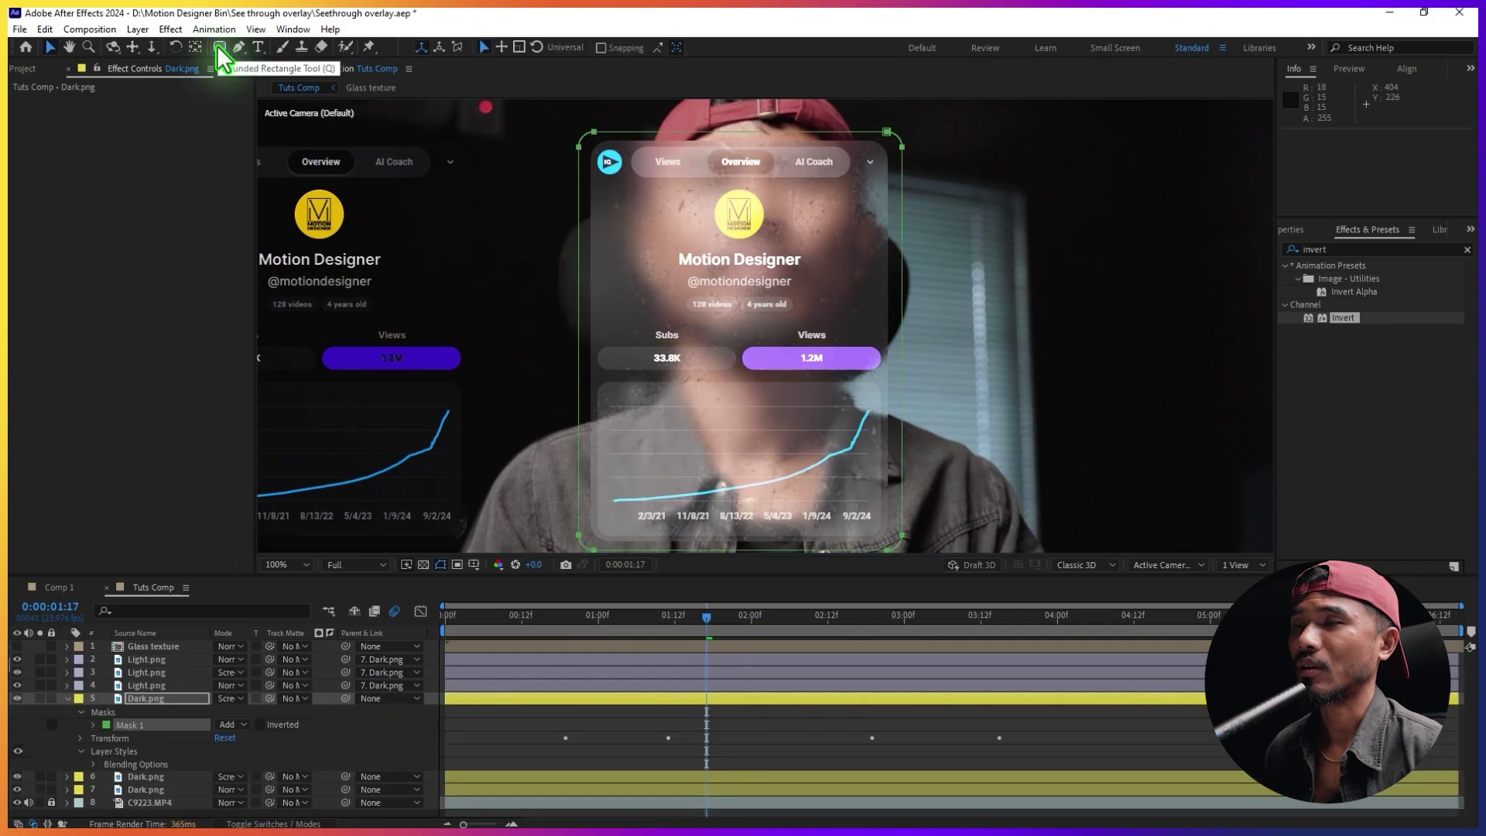
pyautogui.doubleClick(898, 341)
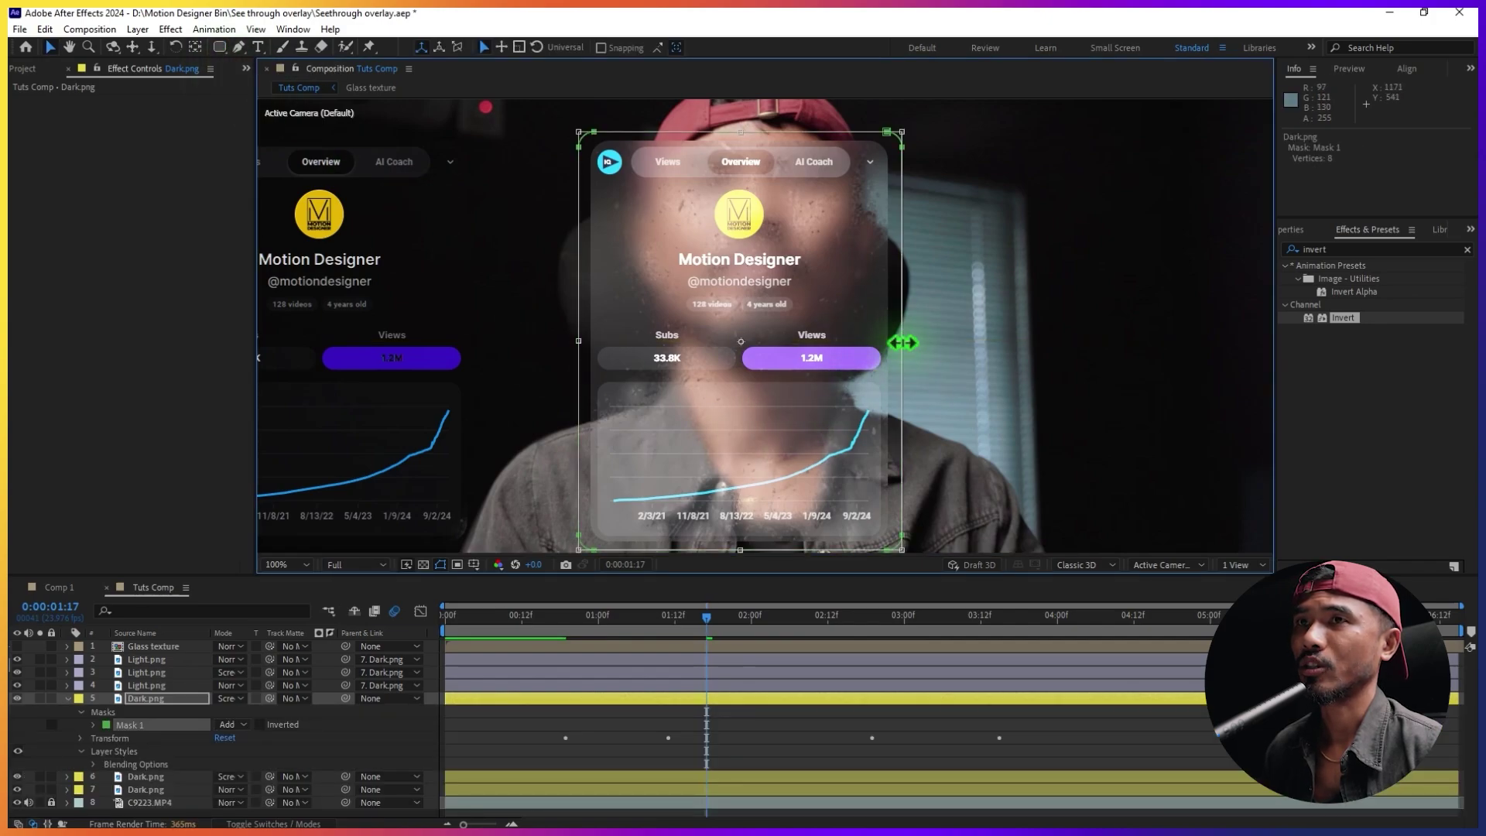
pyautogui.moveTo(903, 342); pyautogui.dragTo(888, 342)
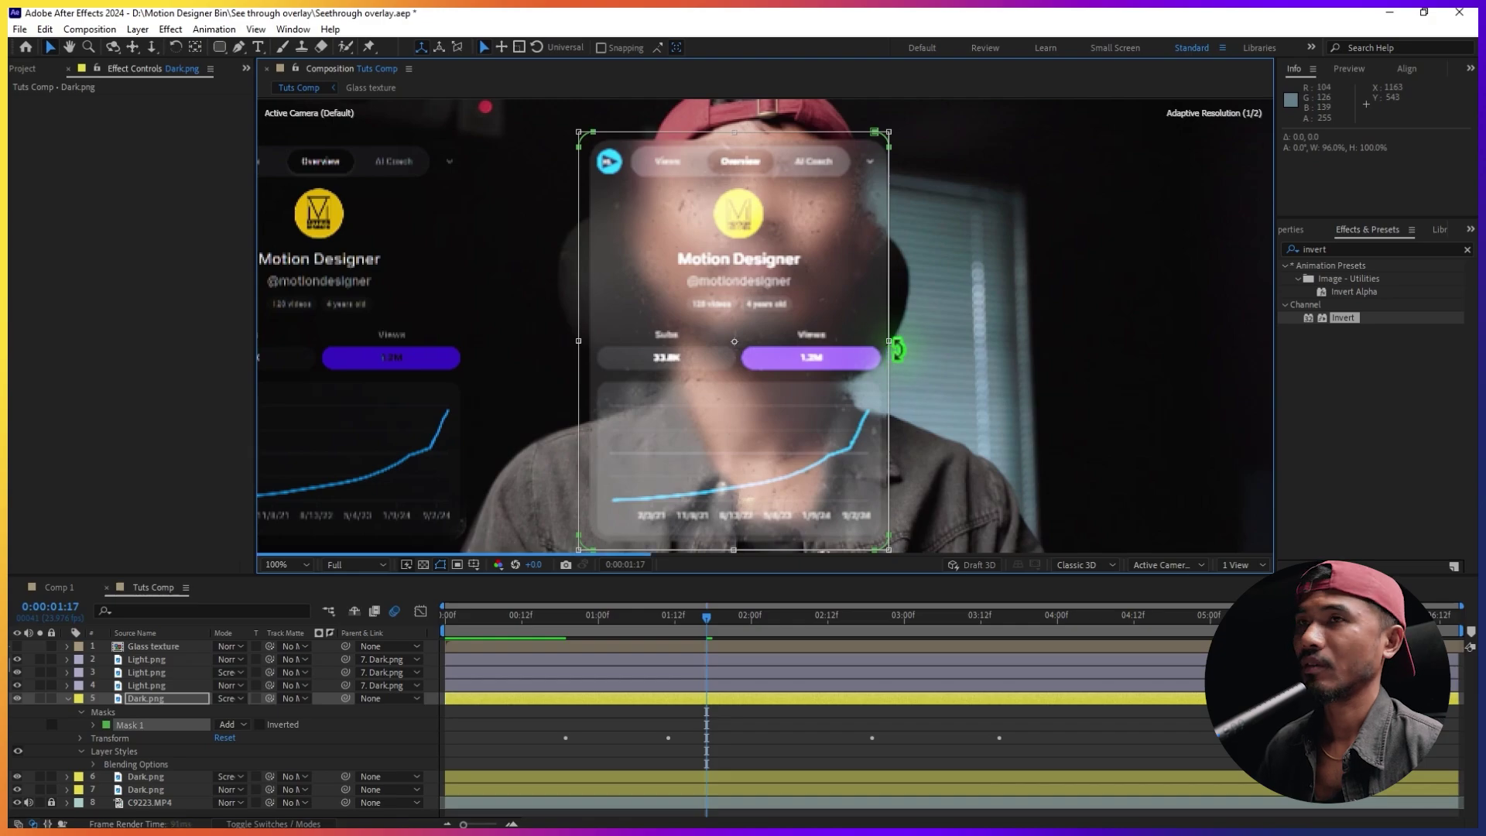
# In the maximised, zoomed viewer, pull the mask's left edge in and raise its bottom edge.
pyautogui.press('`')
pyautogui.scroll(1, 709, 548)
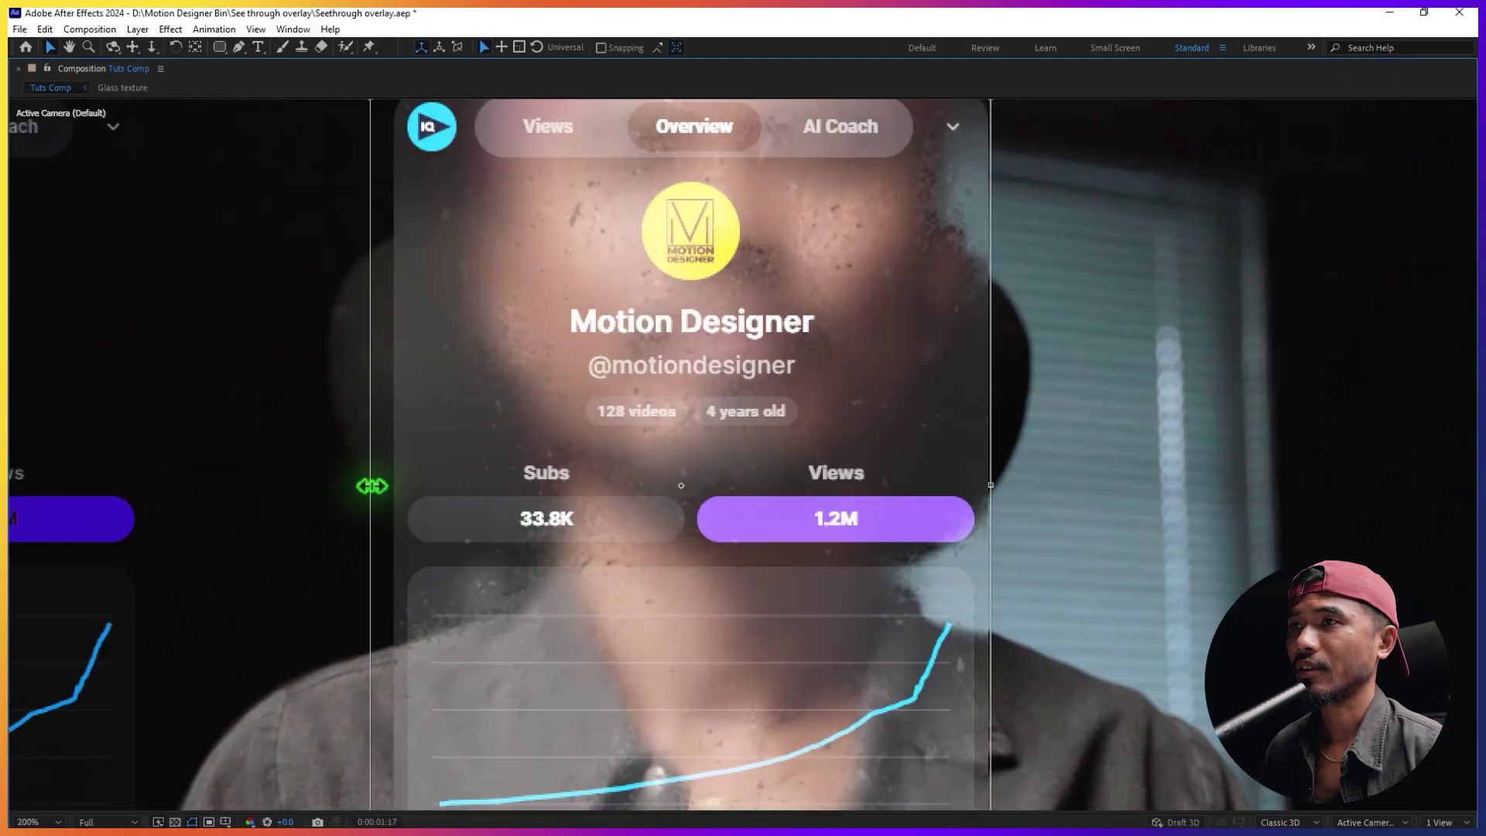
pyautogui.moveTo(372, 486); pyautogui.dragTo(393, 486)
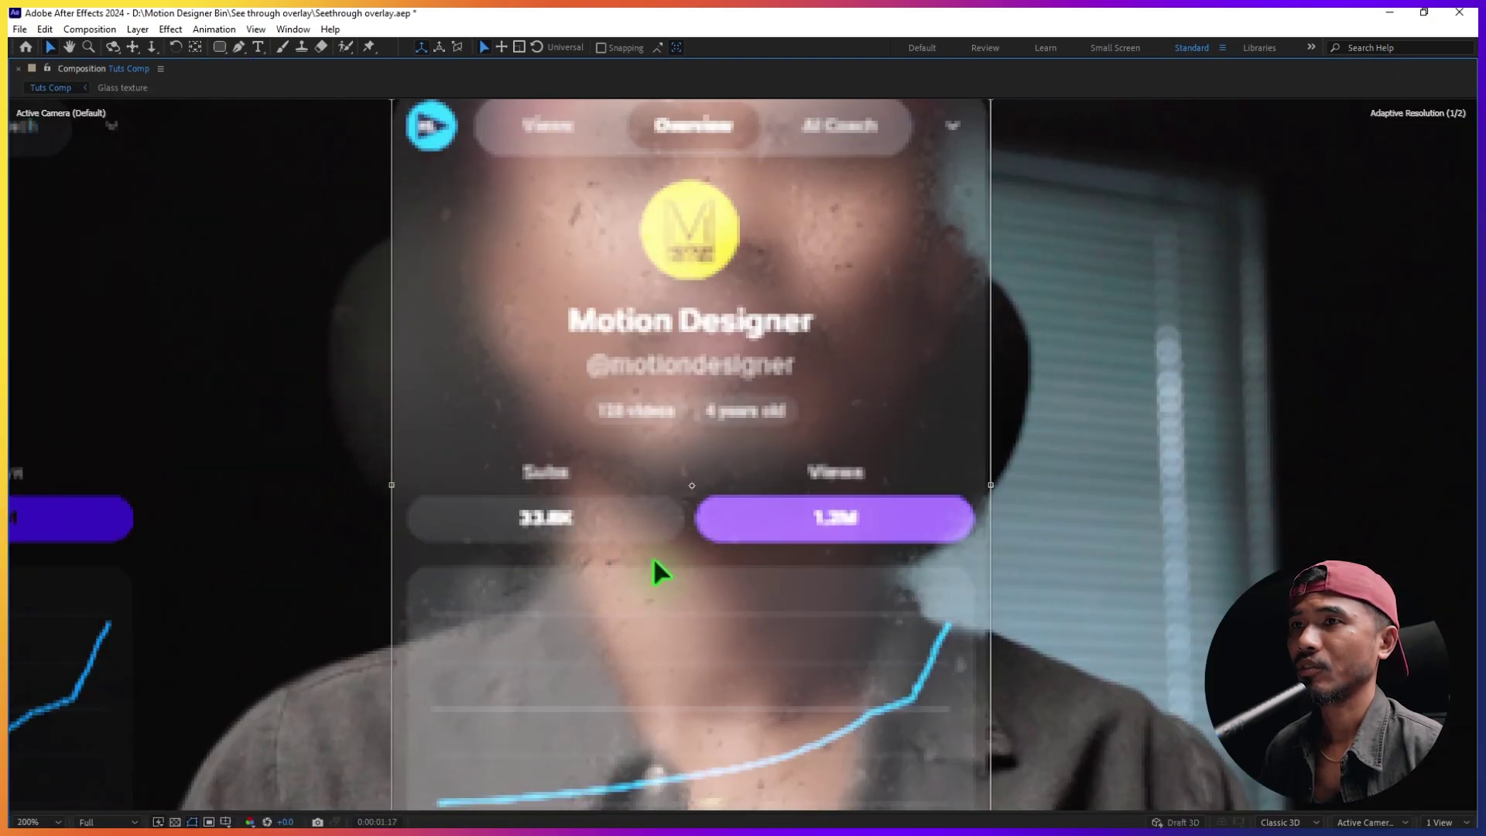
pyautogui.scroll(-4, 739, 431)
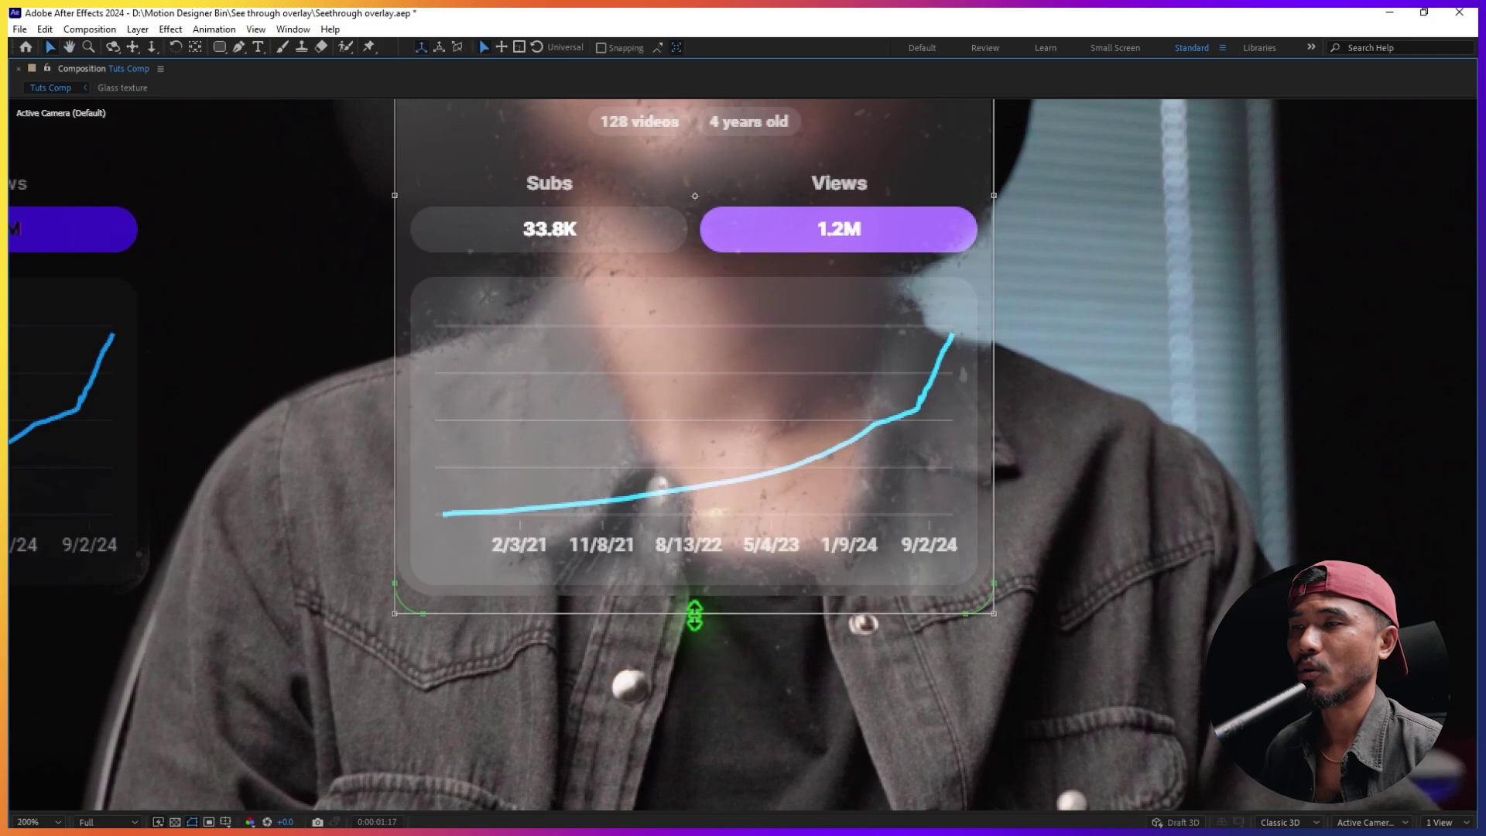
pyautogui.moveTo(694, 615); pyautogui.dragTo(696, 596)
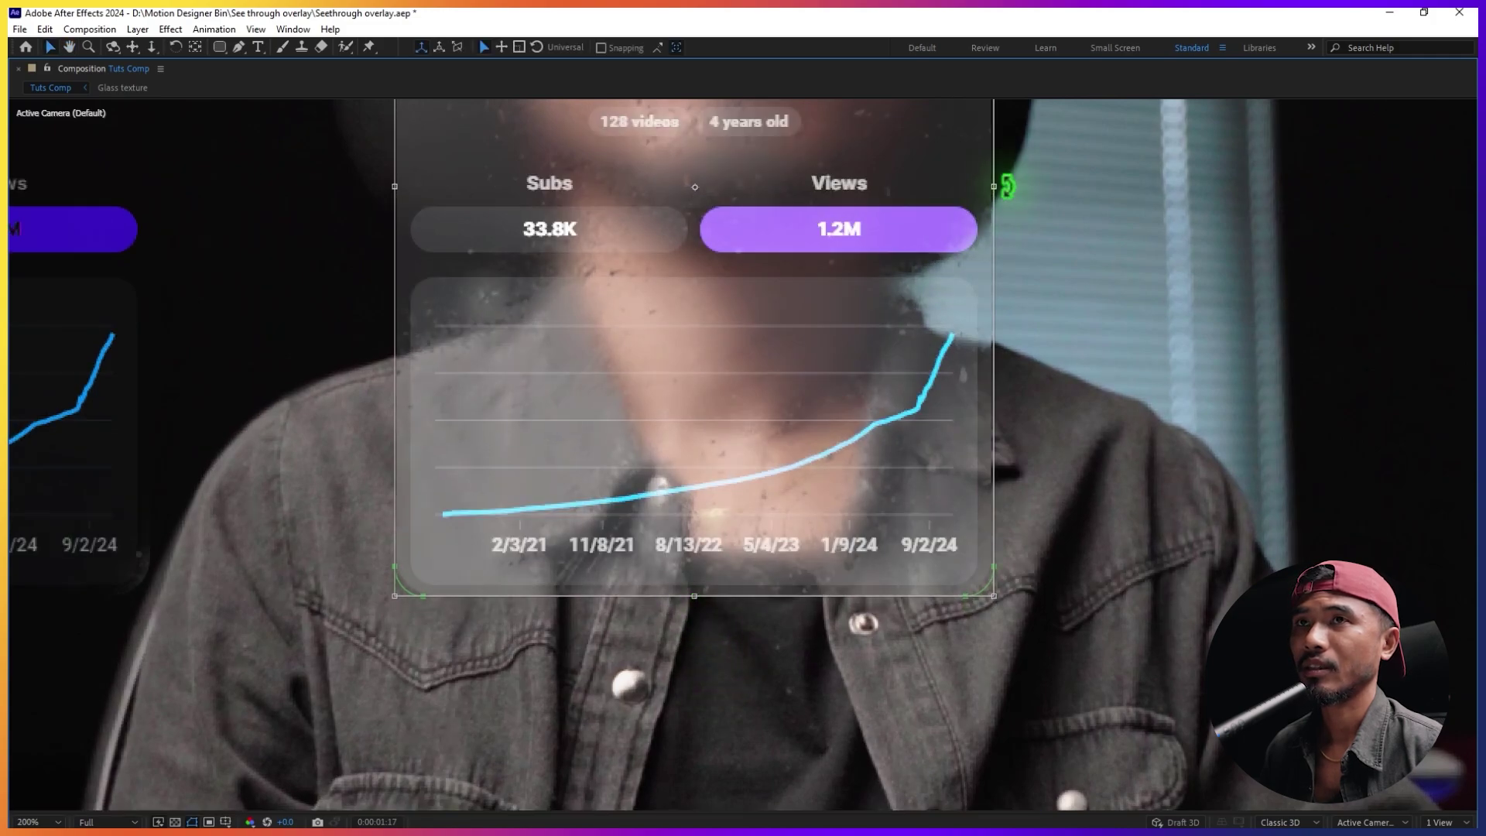
pyautogui.scroll(7, 374, 696)
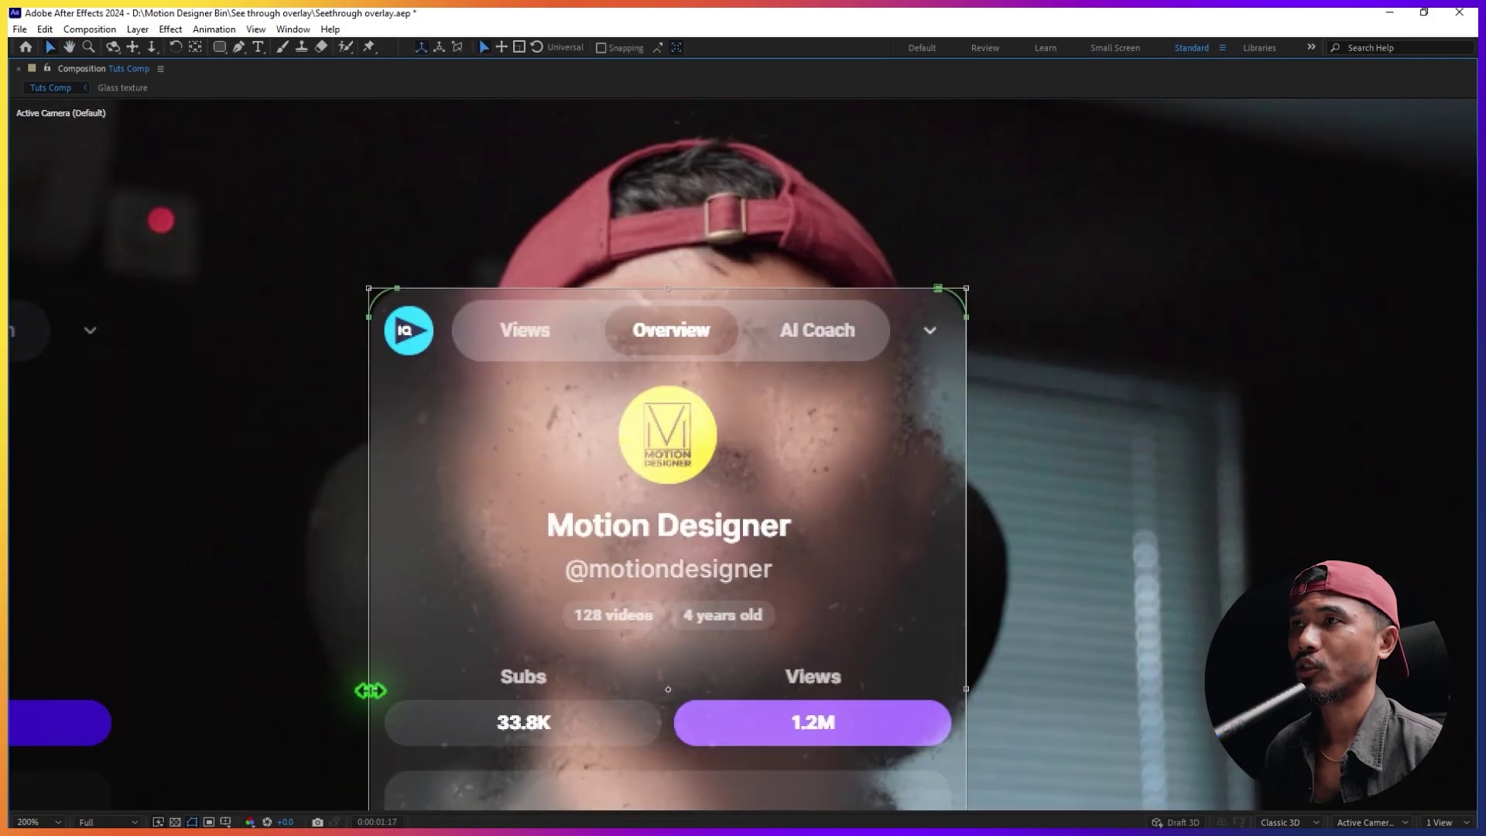
# Apply the Stroke effect from Effects & Presets to the Dark.png card layer.
pyautogui.press('`')
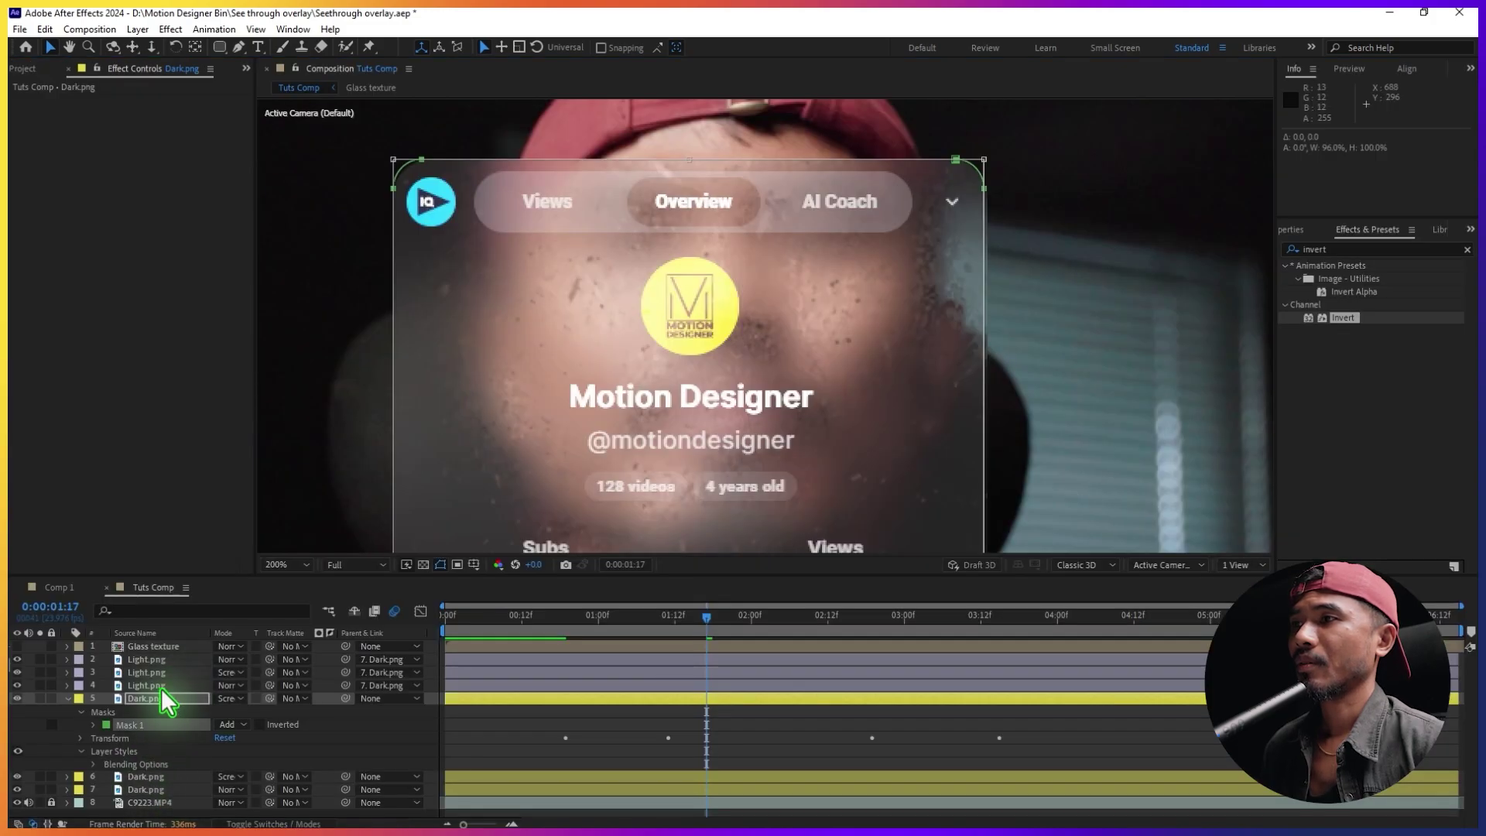
pyautogui.click(158, 699)
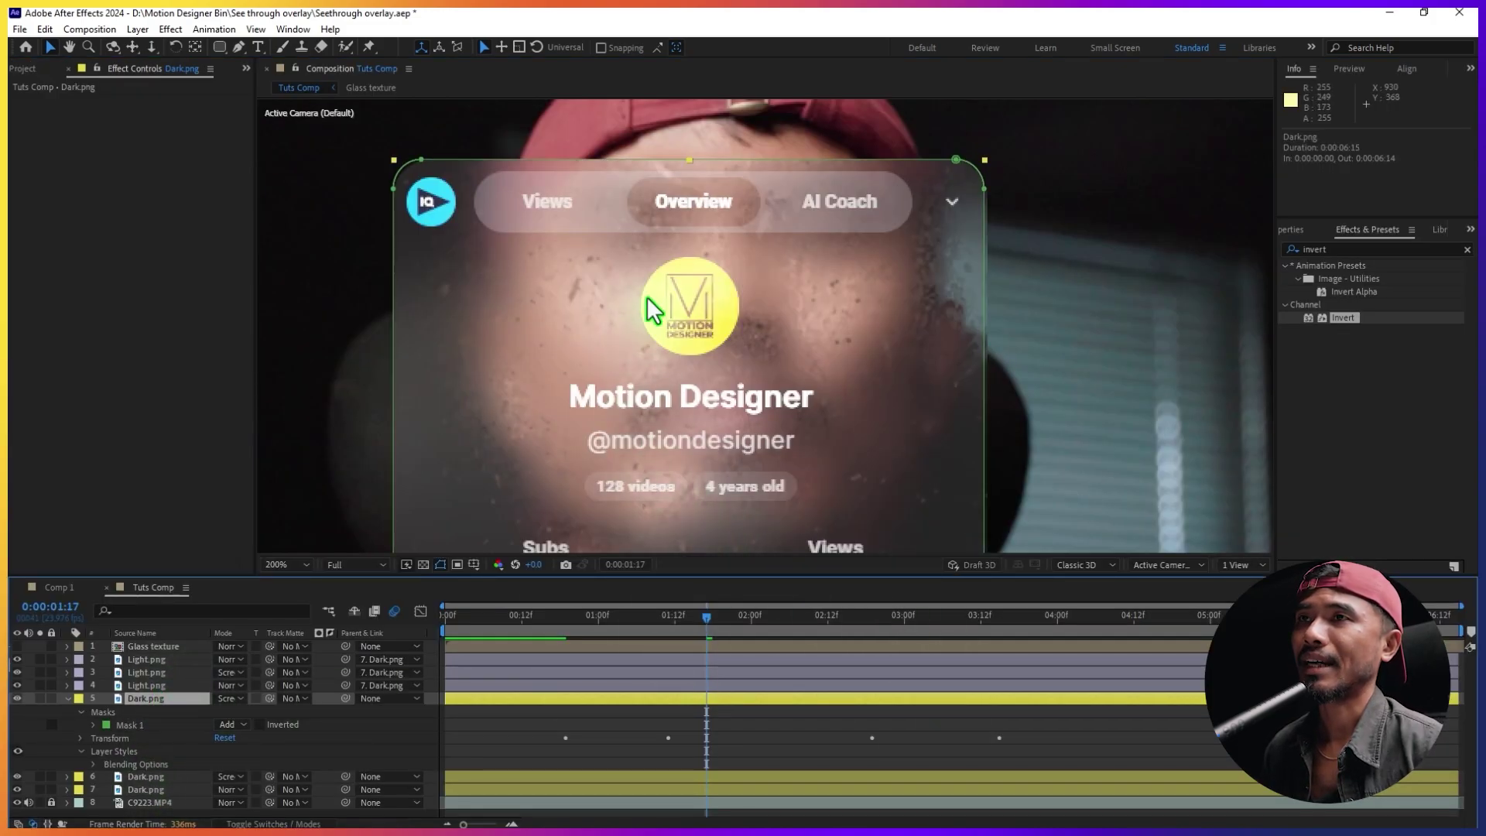
pyautogui.press(',')
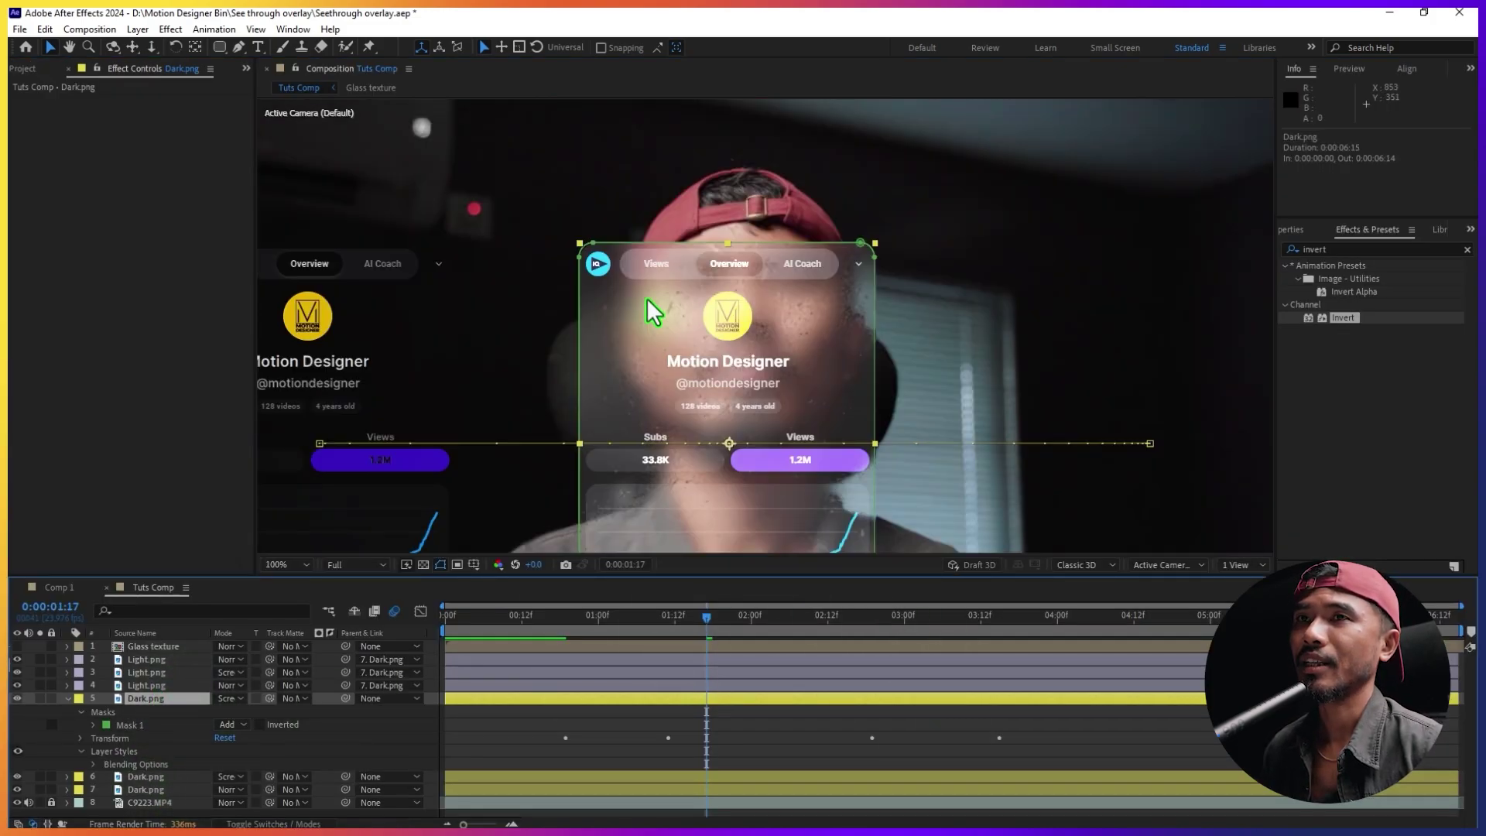
pyautogui.doubleClick(1351, 249)
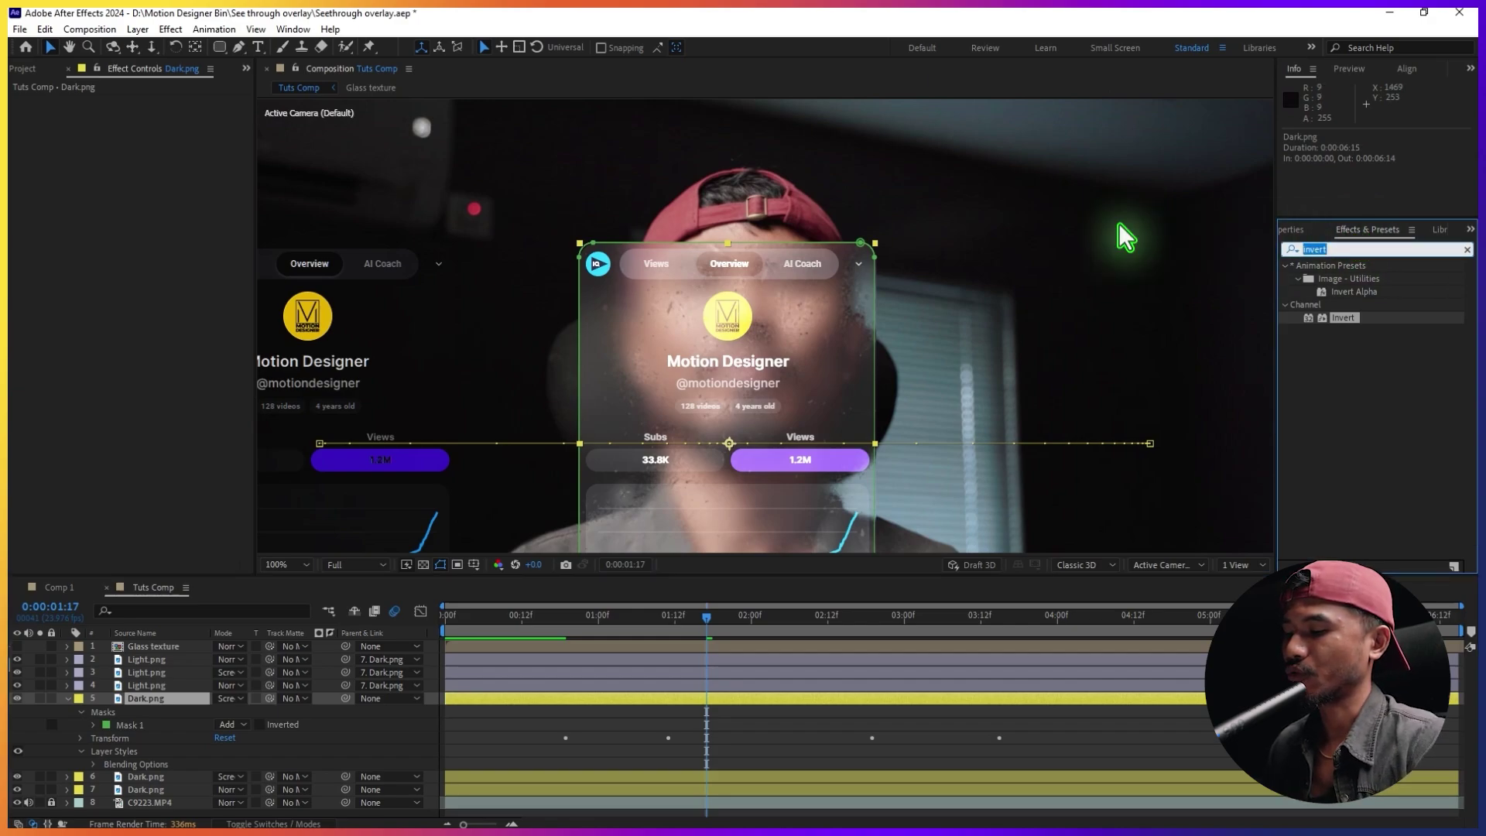
pyautogui.write('stroke')
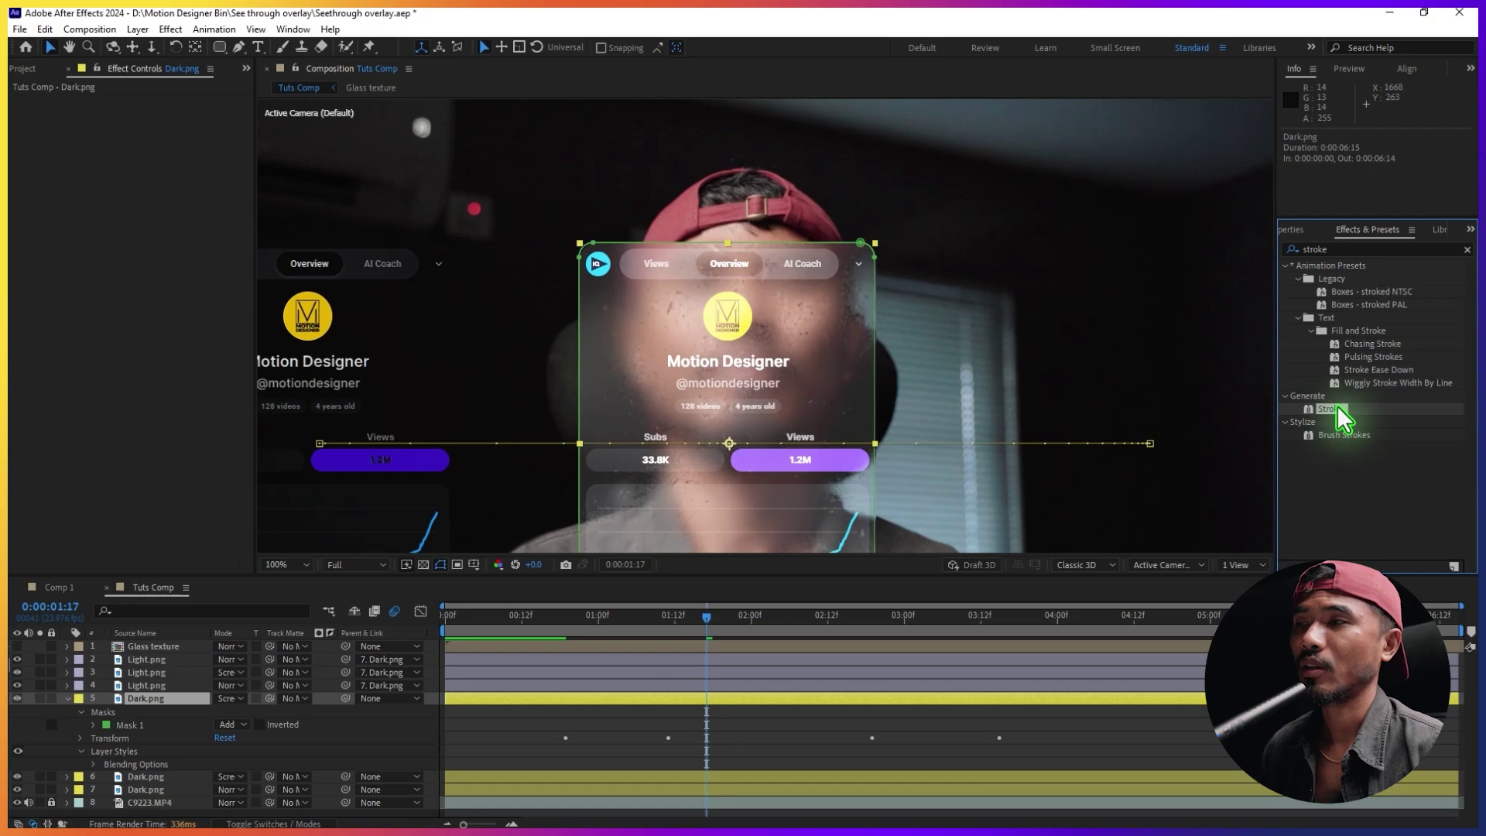
pyautogui.moveTo(1333, 409)
pyautogui.mouseDown()
pyautogui.moveTo(267, 715)
pyautogui.moveTo(164, 698)
pyautogui.mouseUp()
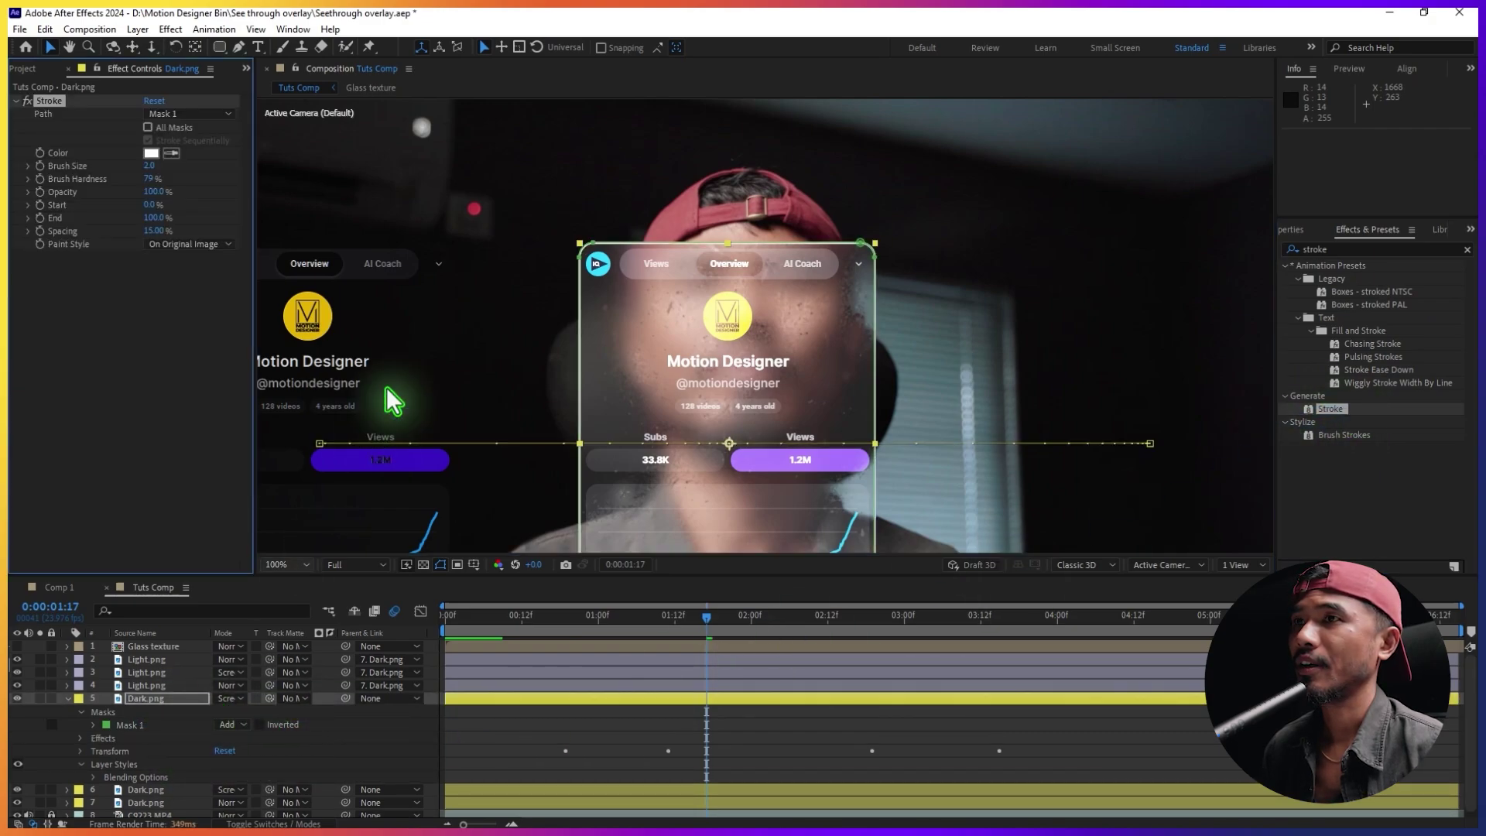
# Keep the Stroke path on Mask 1 and set its Brush Size to 1.
pyautogui.click(442, 566)
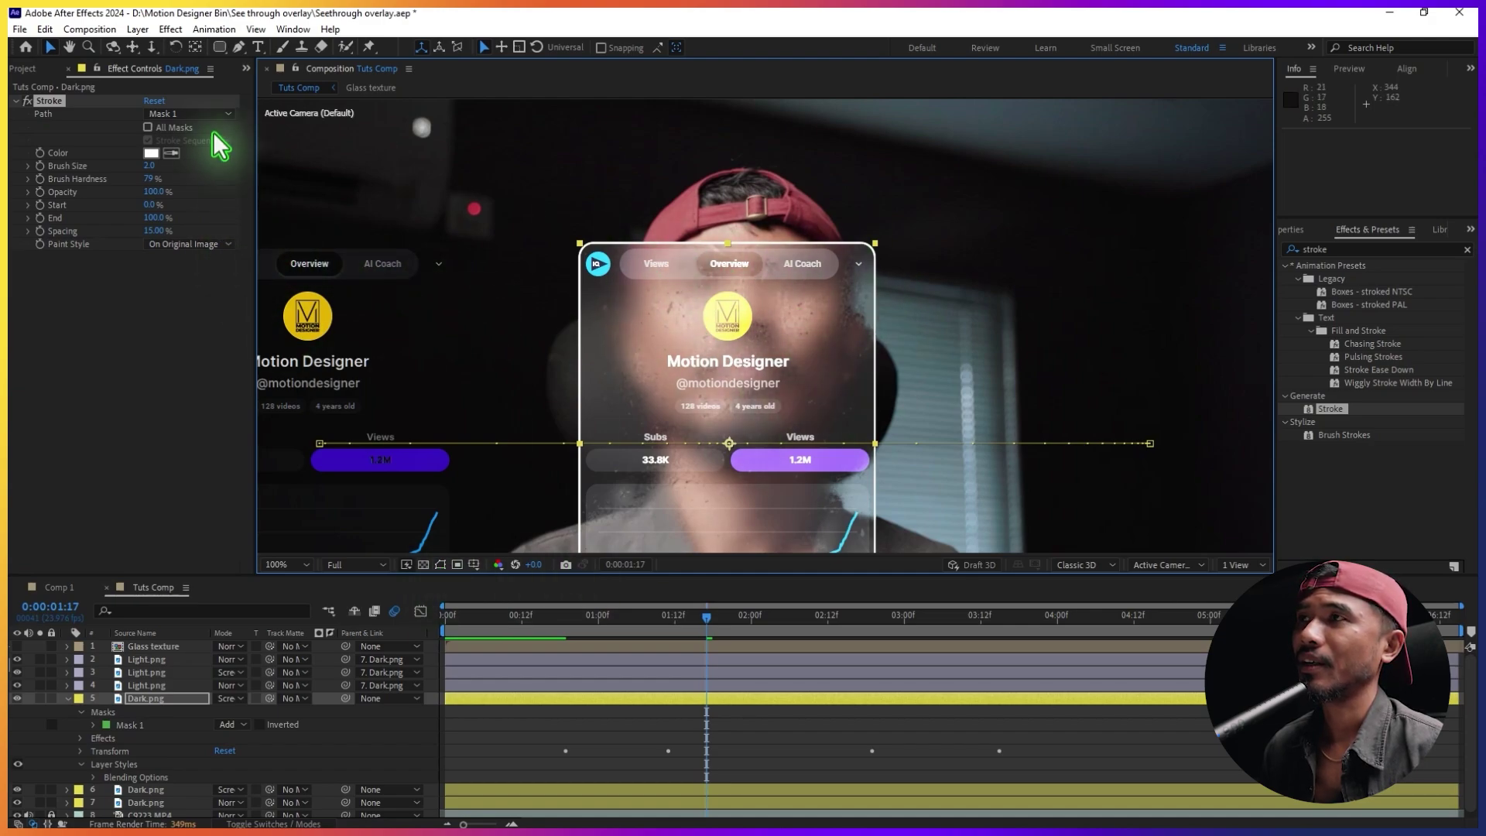
pyautogui.click(196, 116)
pyautogui.click(206, 152)
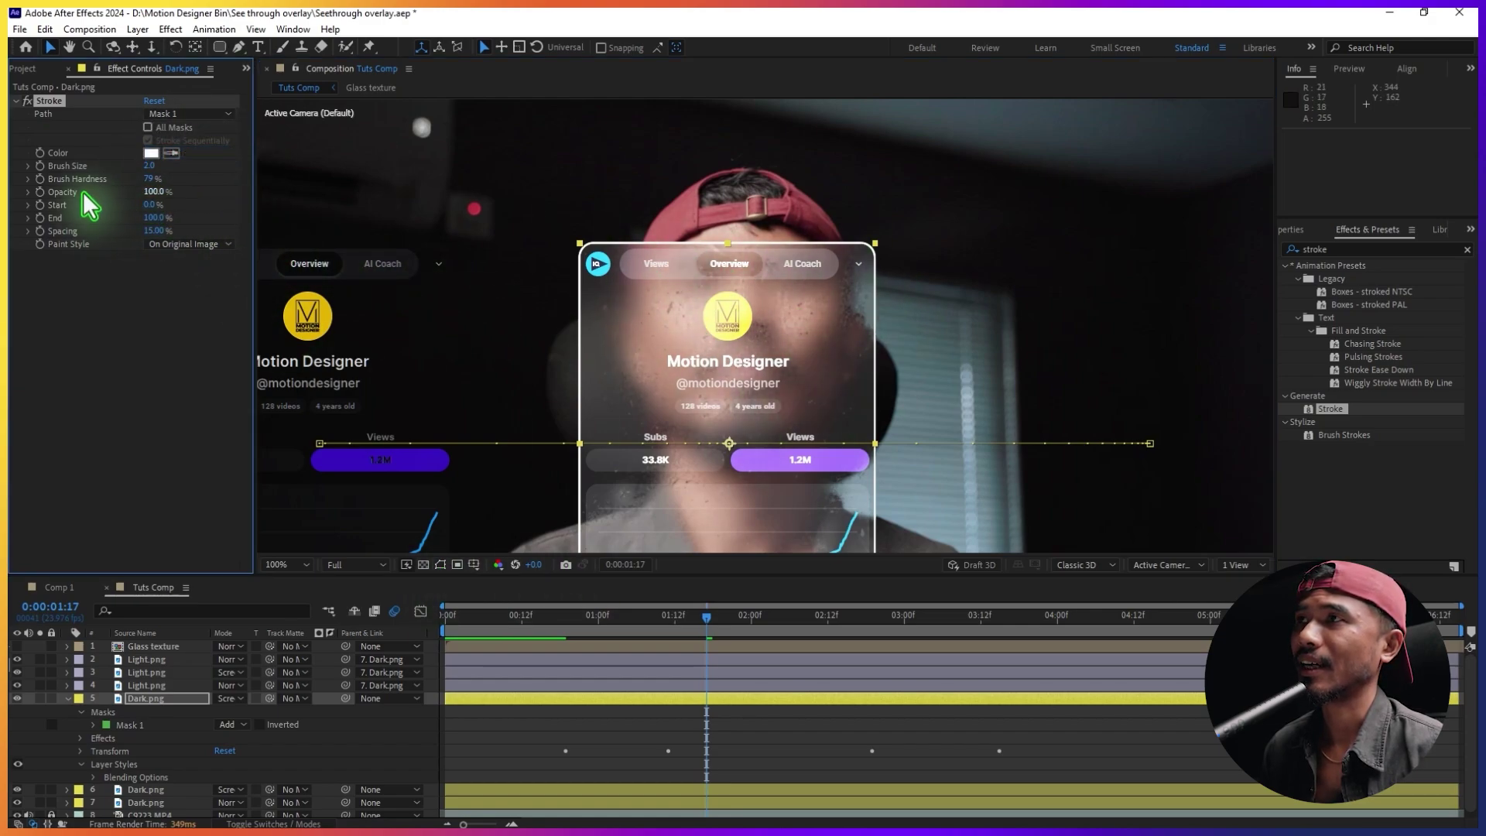
pyautogui.click(152, 167)
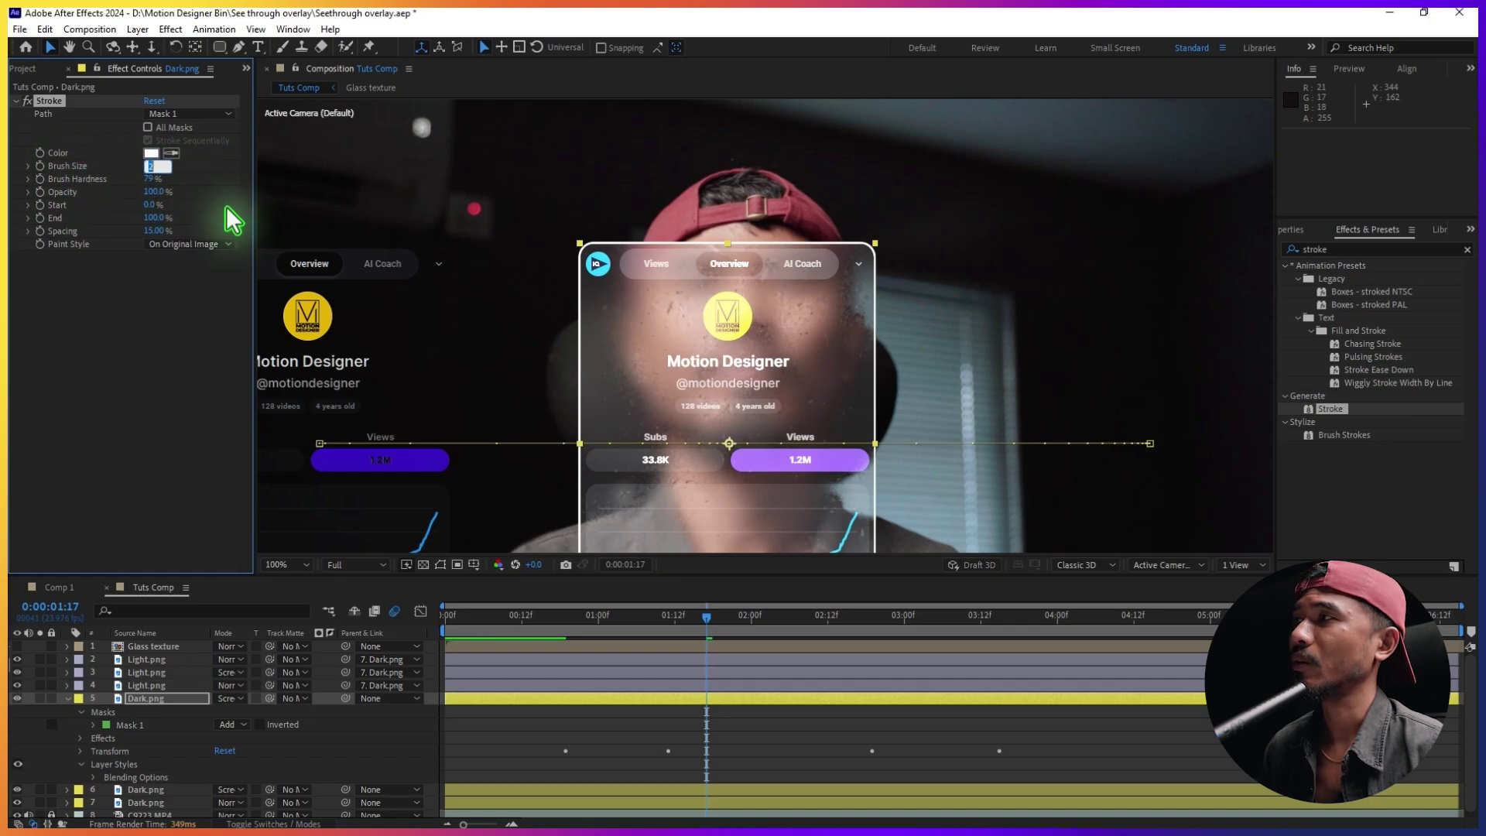
pyautogui.write('1')
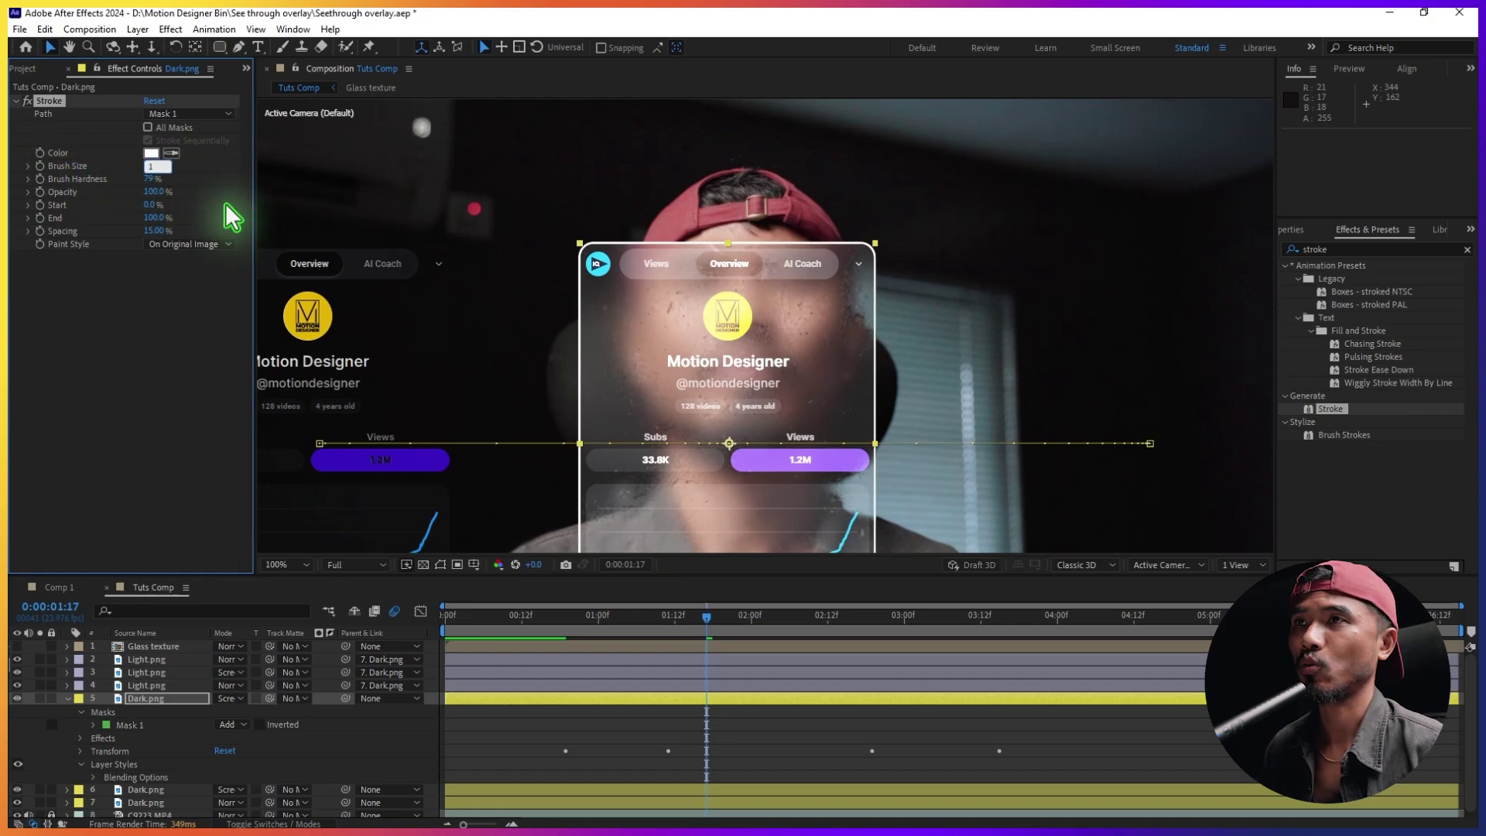
pyautogui.press('Return')
pyautogui.scroll(-3, 873, 356)
pyautogui.click(1042, 468)
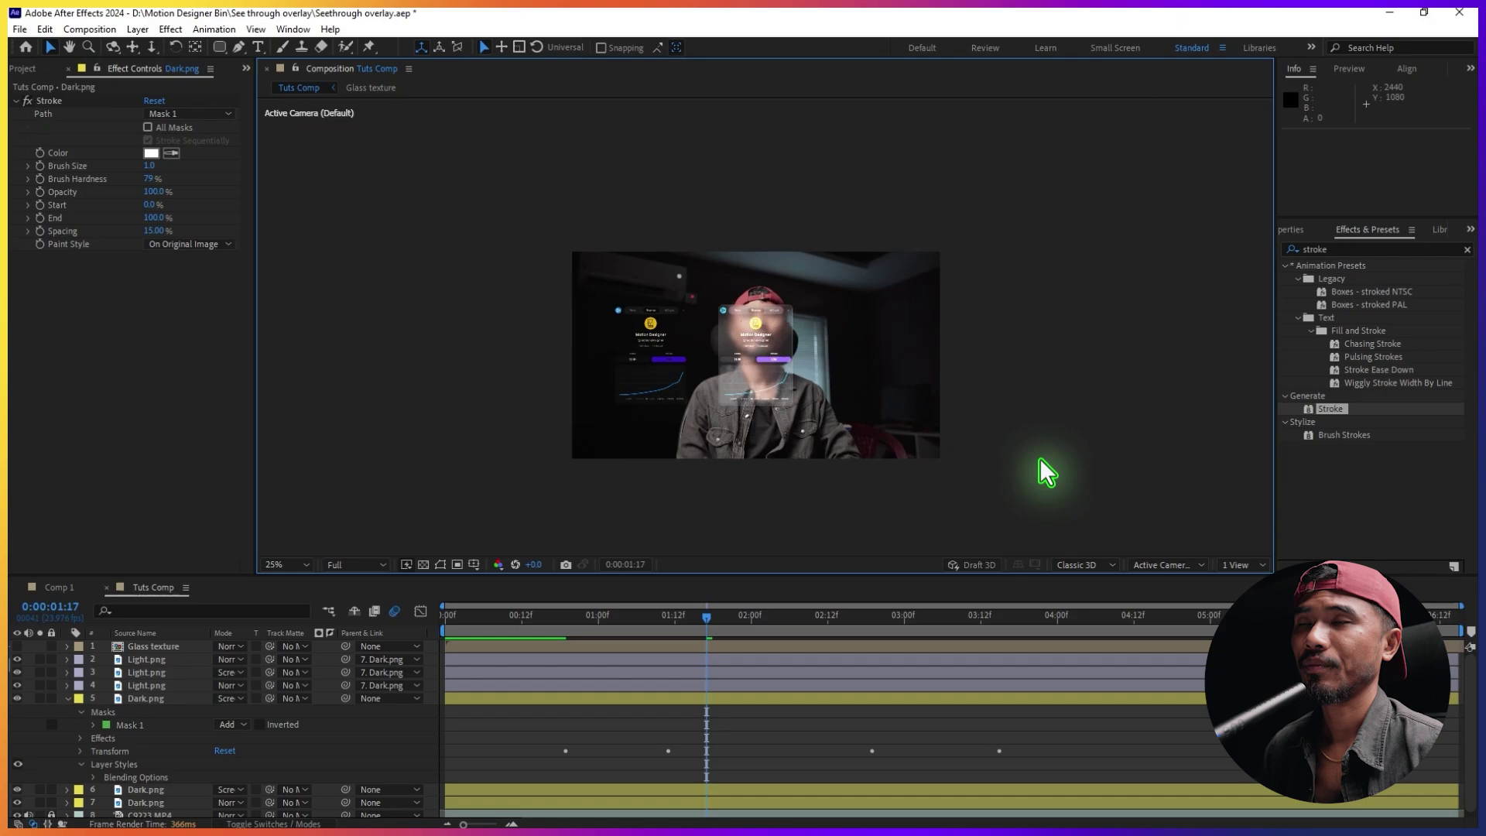
pyautogui.scroll(1, 1042, 468)
pyautogui.click(552, 628)
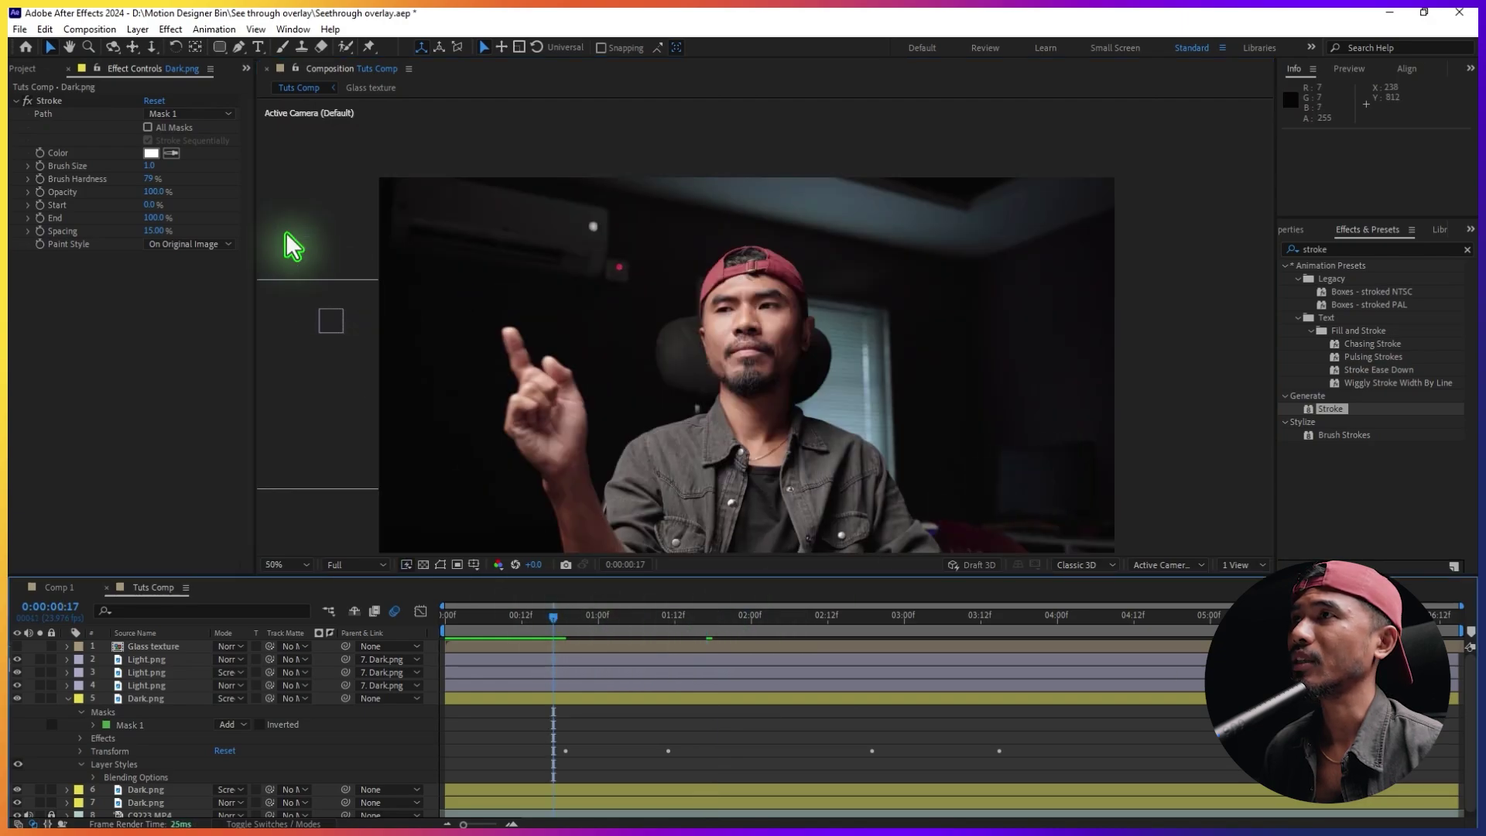
pyautogui.click(153, 162)
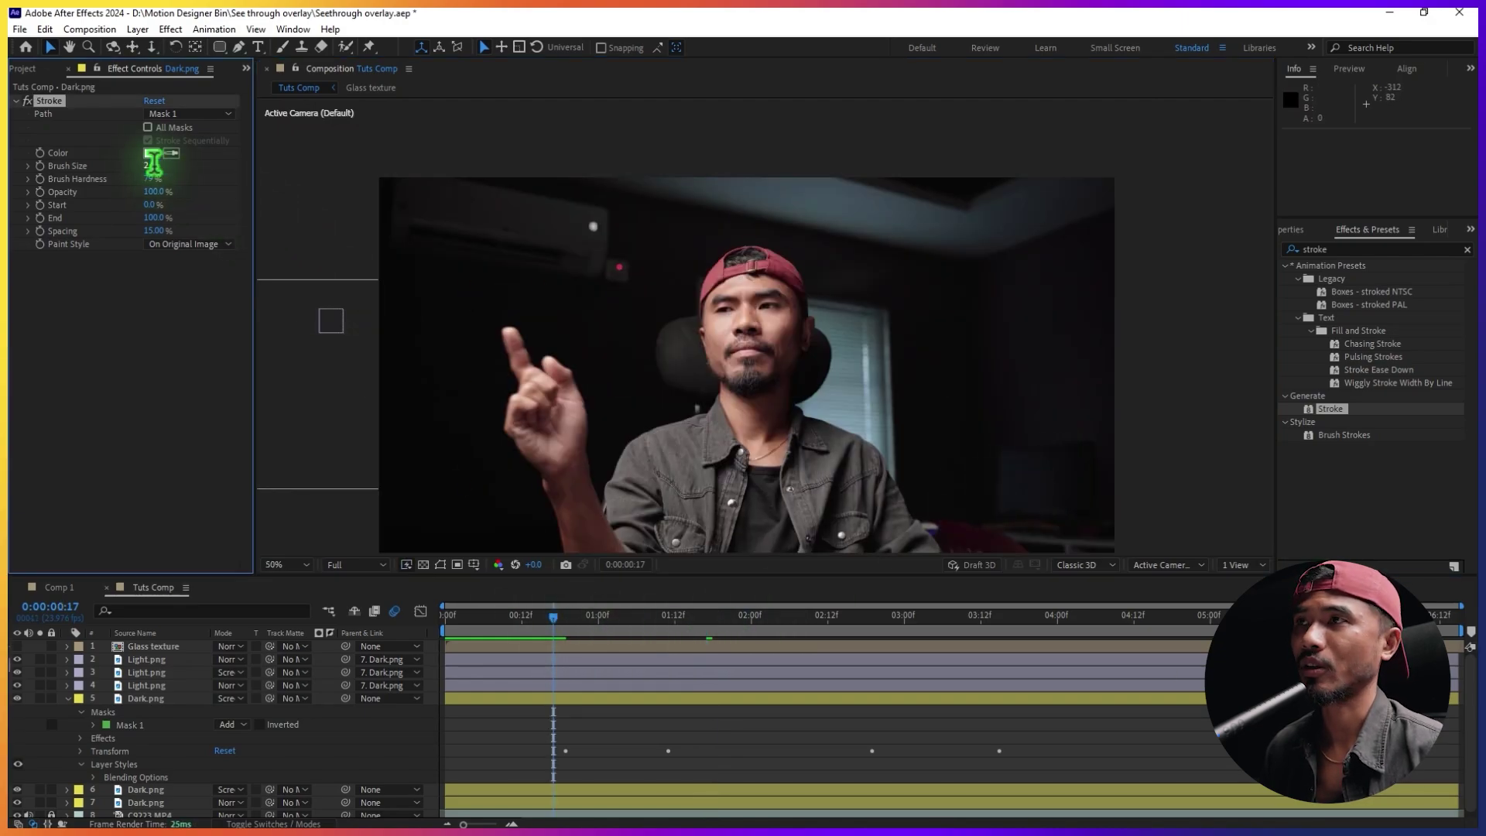
pyautogui.click(747, 766)
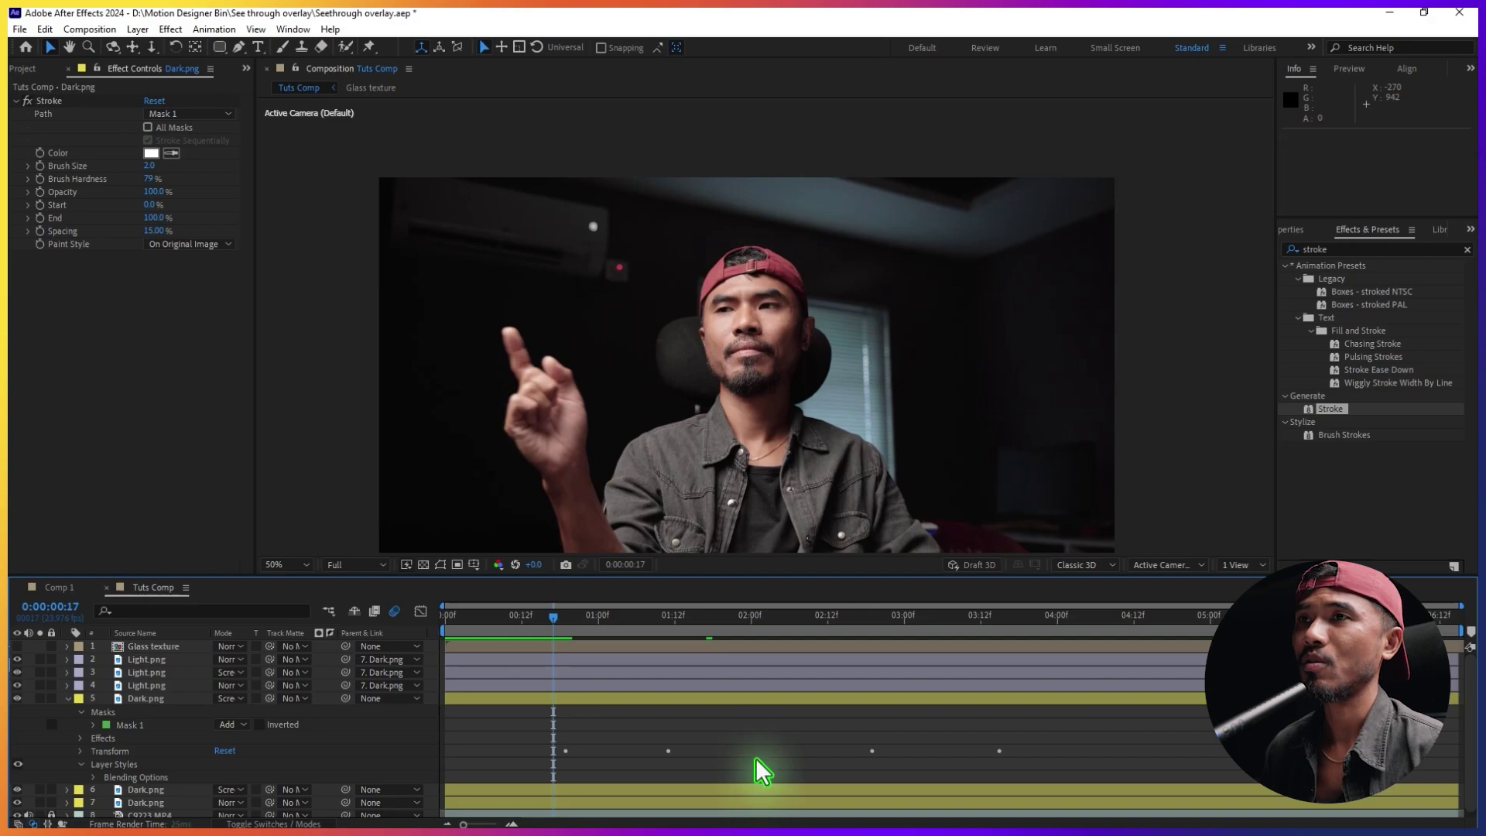
pyautogui.press('space')
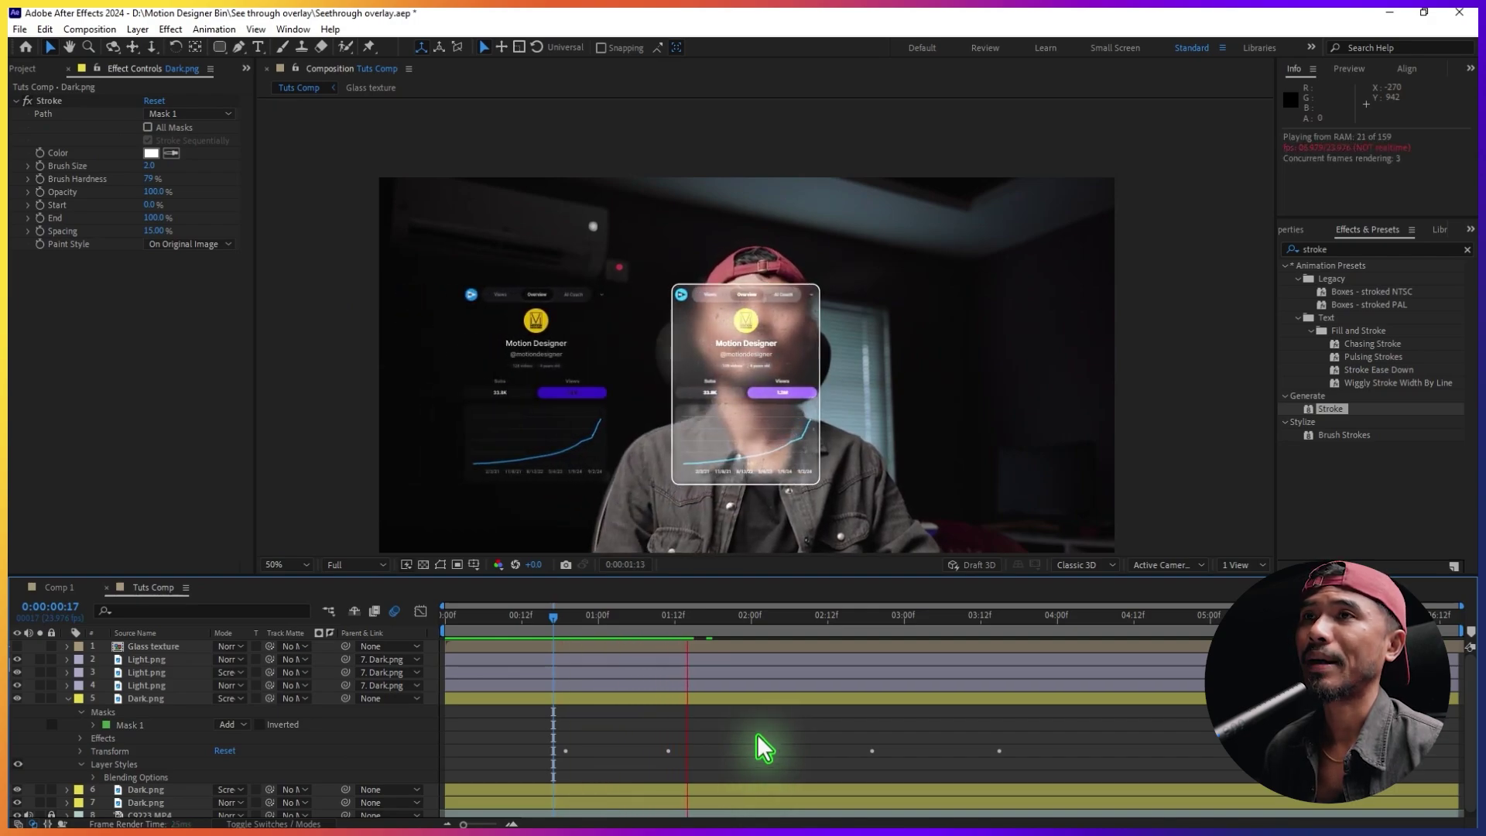
pyautogui.moveTo(875, 628); pyautogui.dragTo(808, 642)
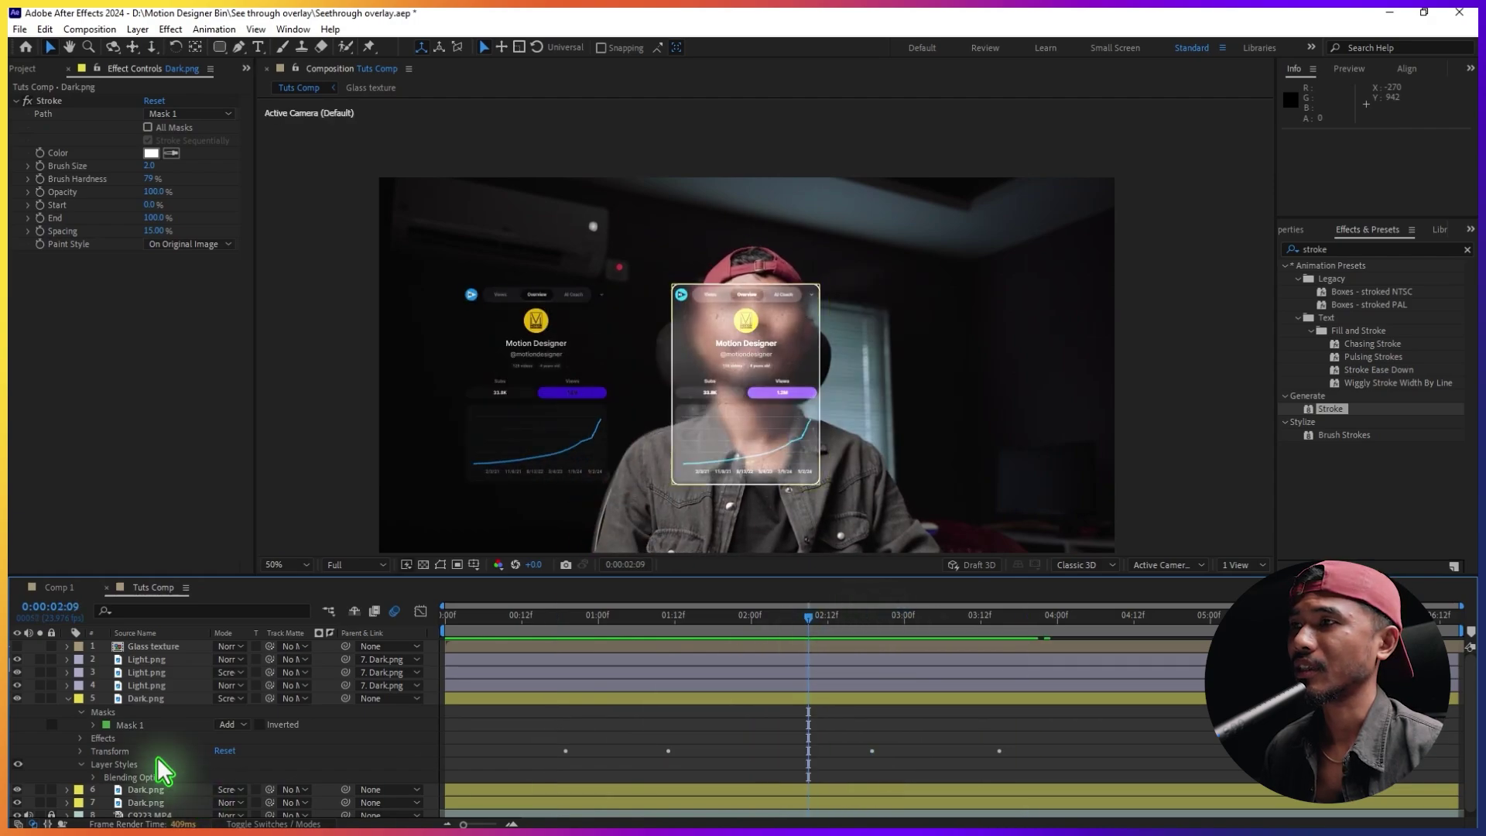
# Duplicate the inverted Light.png layer and move the copy up one row.
pyautogui.click(128, 724)
pyautogui.hotkey('ctrl', '`')
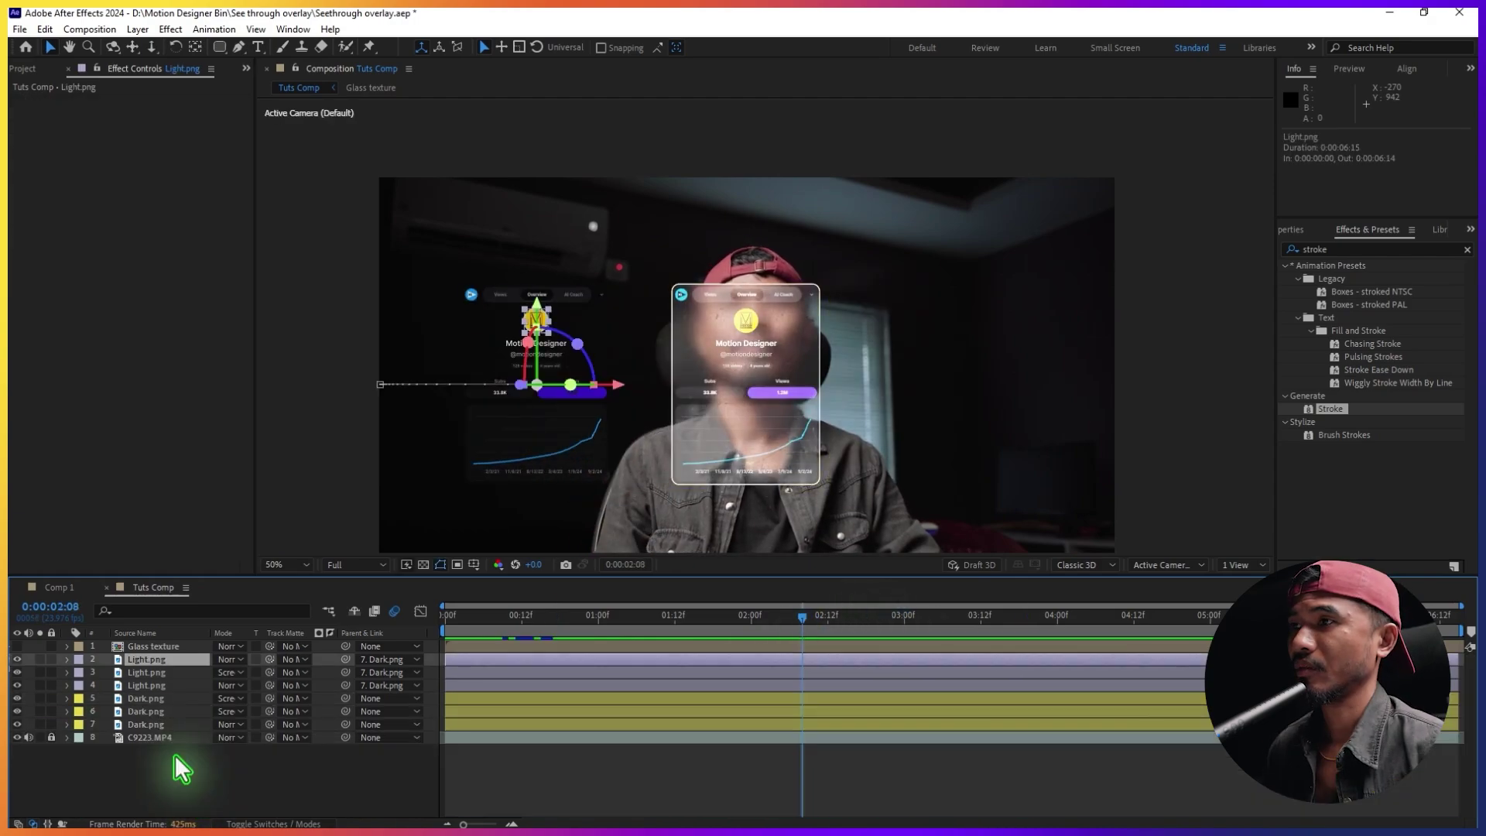
pyautogui.click(147, 660)
pyautogui.click(146, 672)
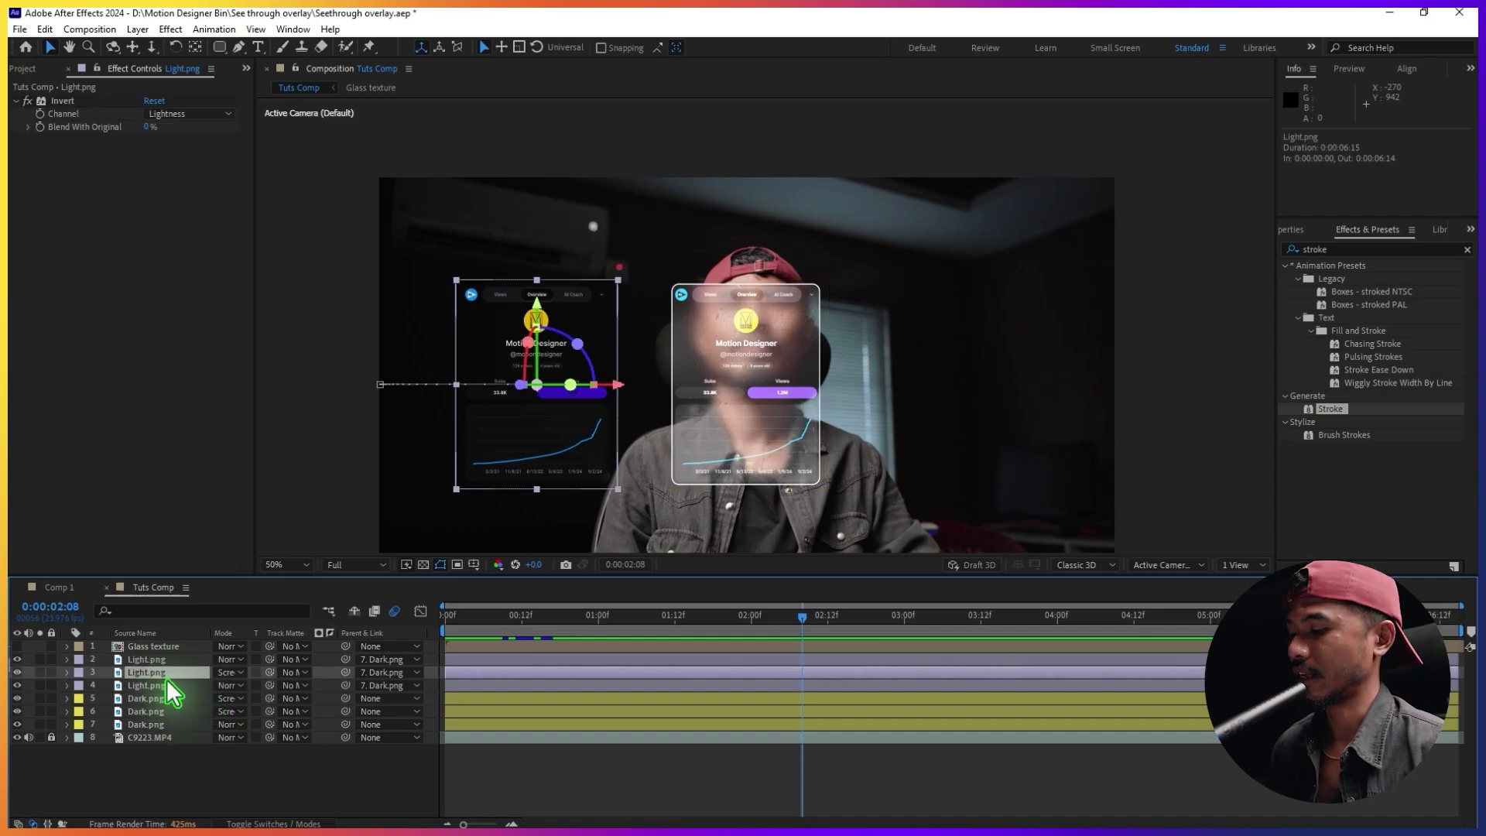
pyautogui.hotkey('ctrl', 'd')
pyautogui.moveTo(161, 672)
pyautogui.mouseDown()
pyautogui.moveTo(181, 679)
pyautogui.moveTo(172, 667)
pyautogui.mouseUp()
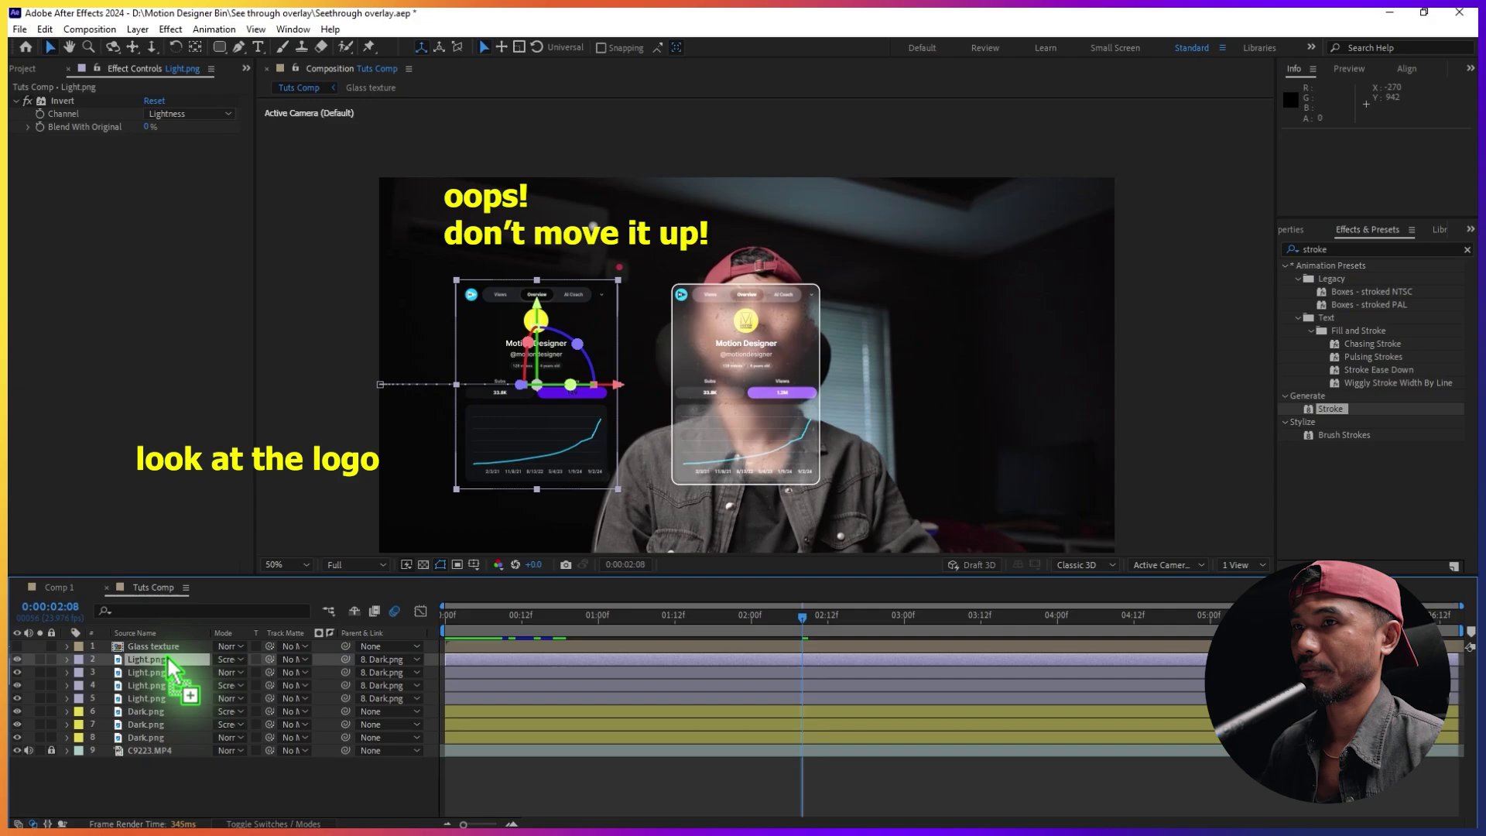
pyautogui.click(439, 566)
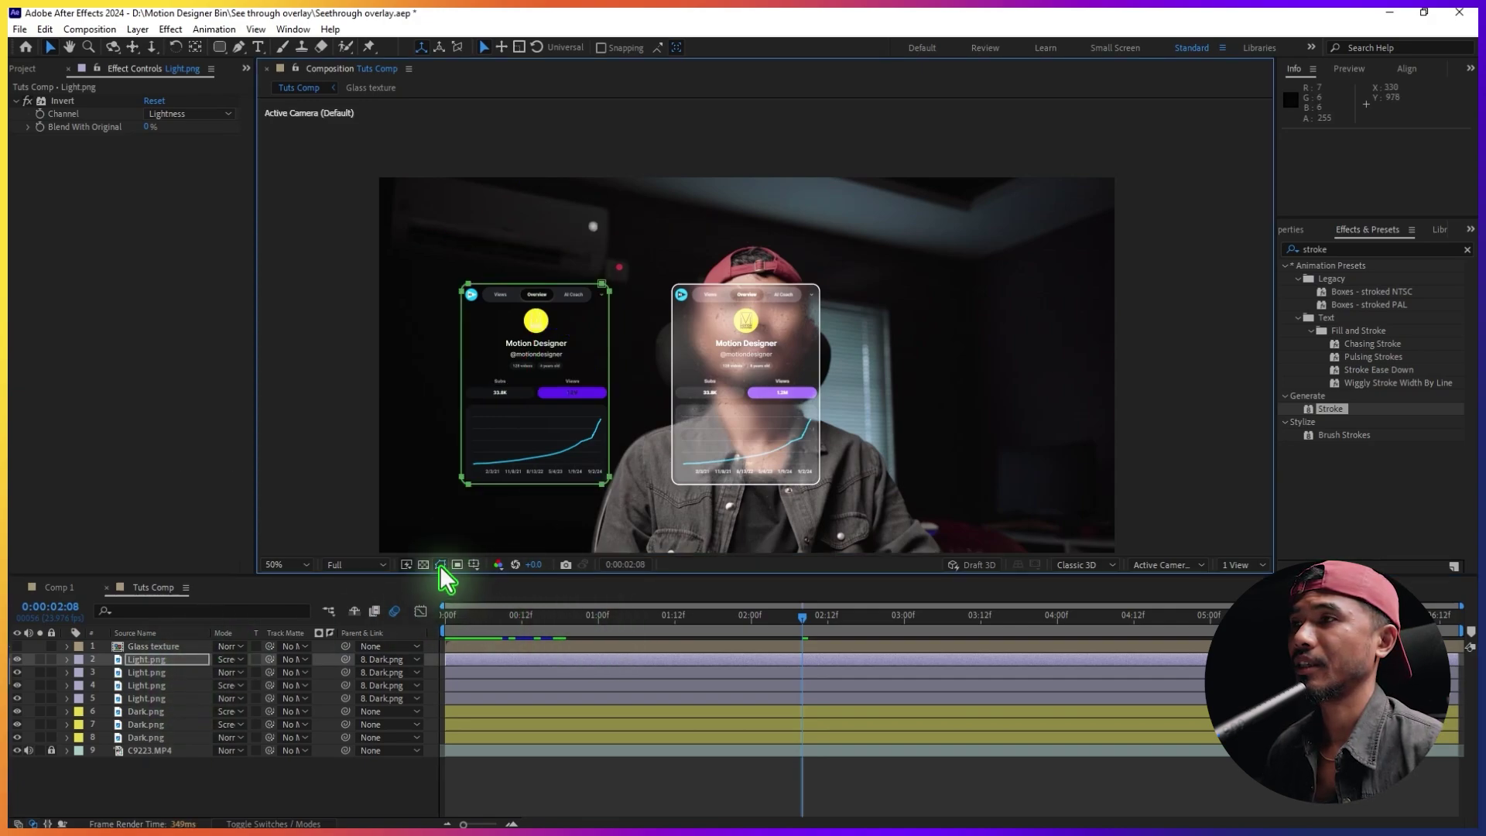
# Copy Dark.png's Stroke effect and paste it onto the duplicated Light.png.
pyautogui.click(151, 713)
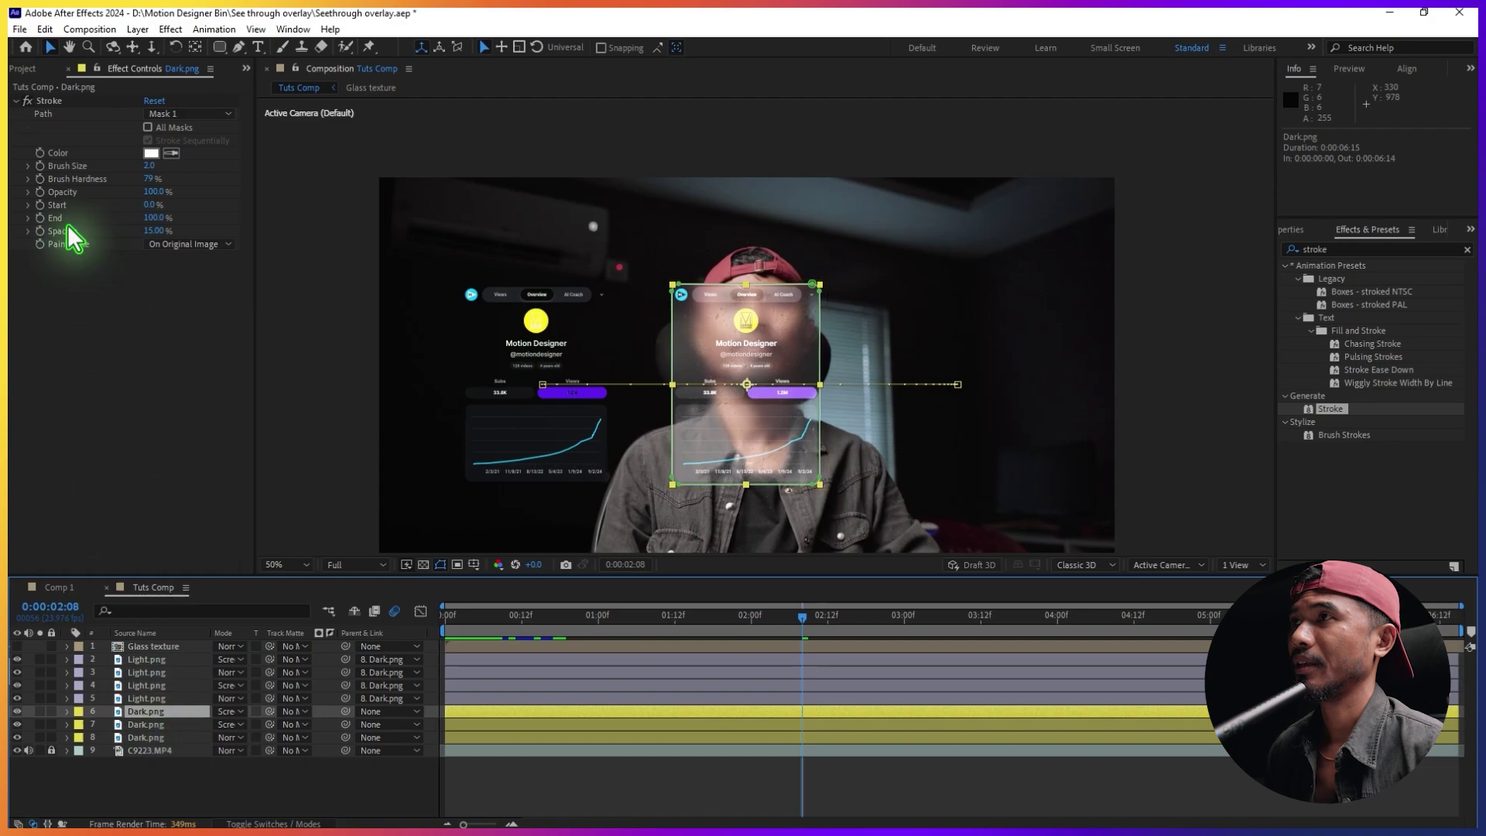
pyautogui.click(49, 101)
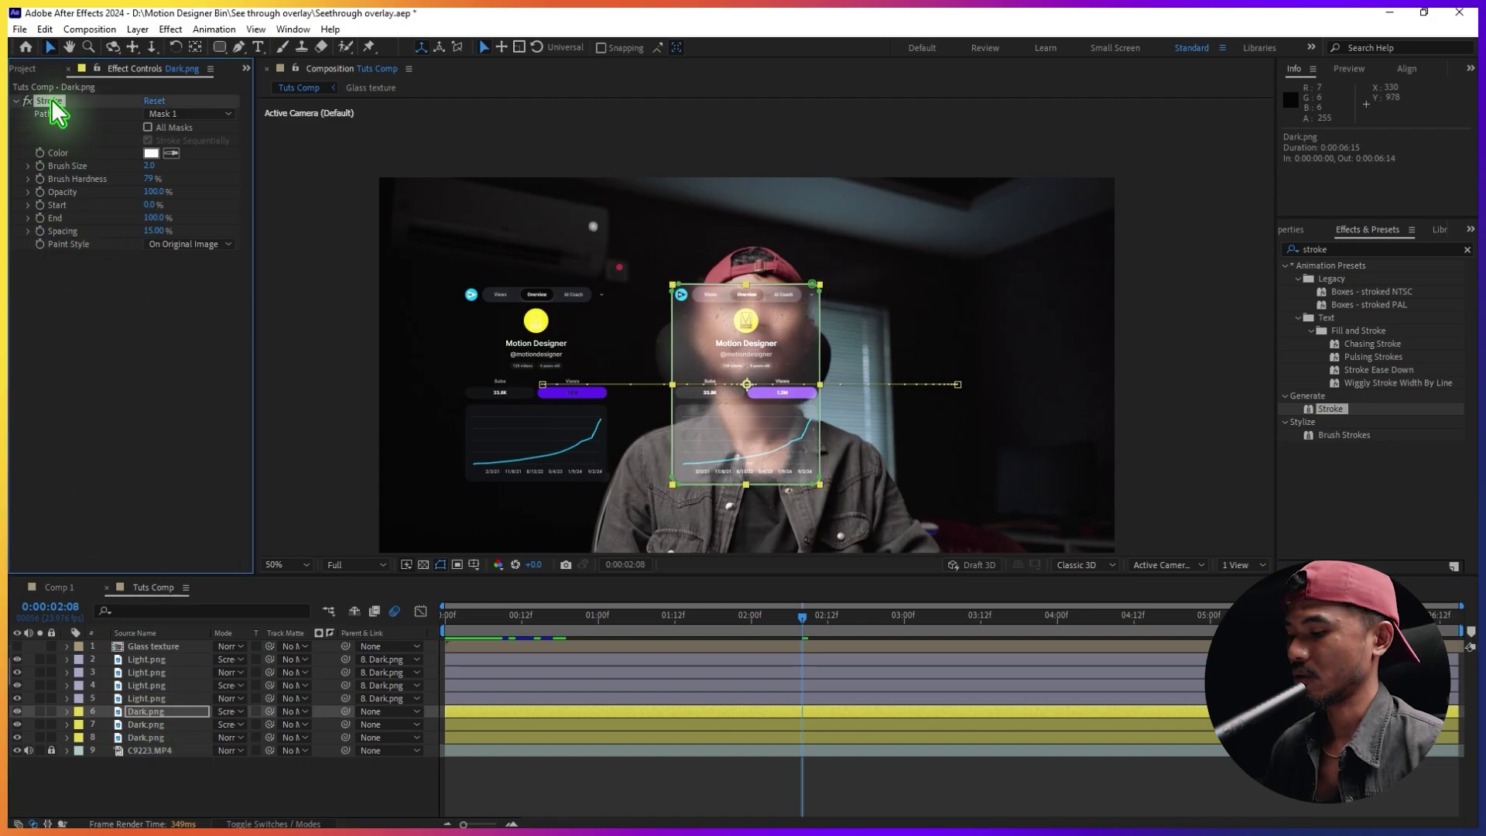
pyautogui.click(145, 660)
pyautogui.hotkey('ctrl', 'v')
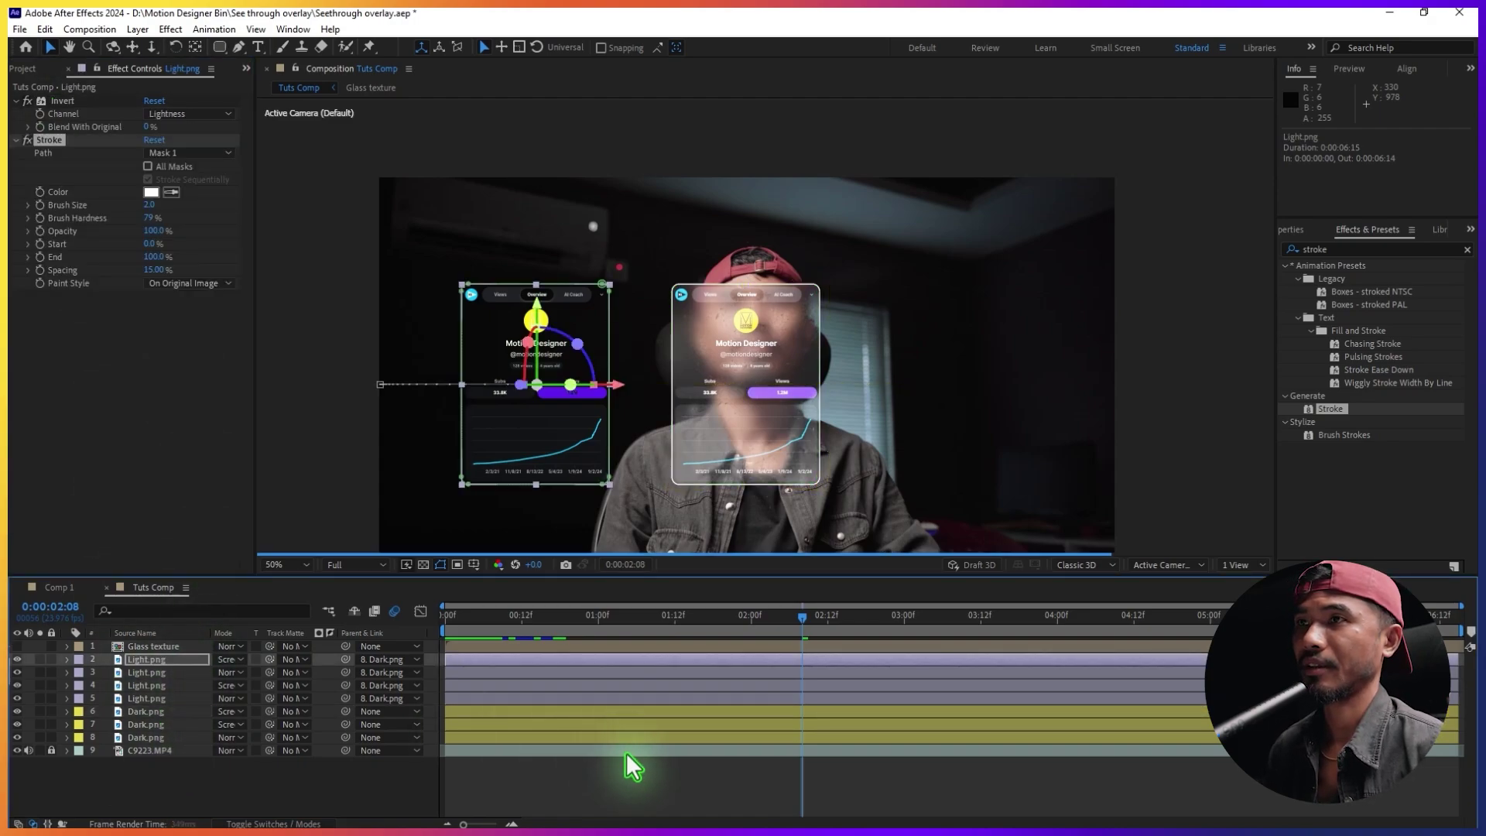
pyautogui.click(641, 779)
pyautogui.press('space')
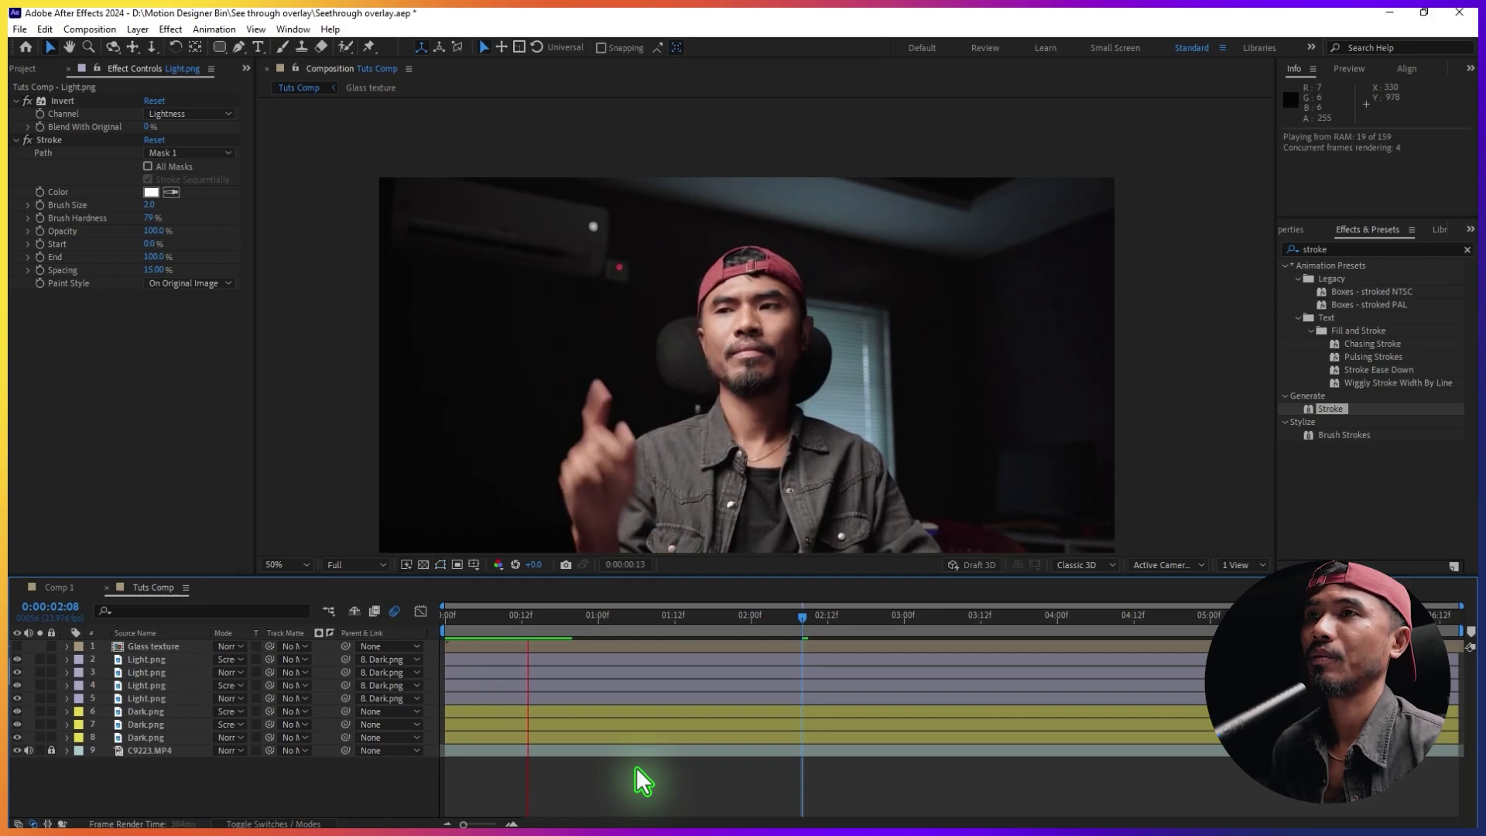